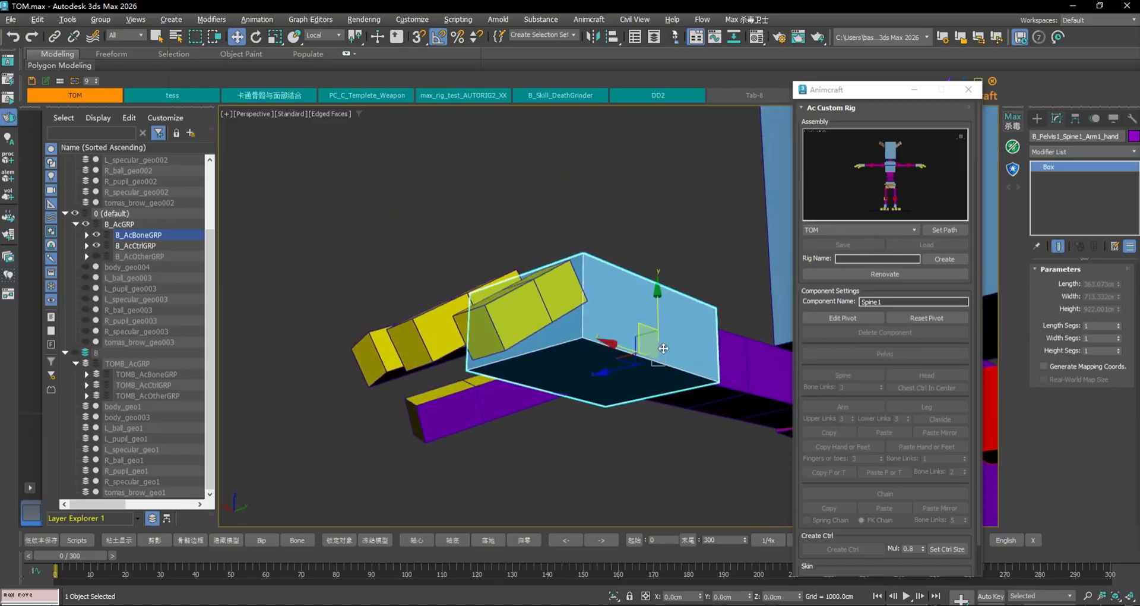
# Frame TOM's hand and select finger bone Finger11, keeping the Local coordinate space
pyautogui.scroll(-4, 720, 364)
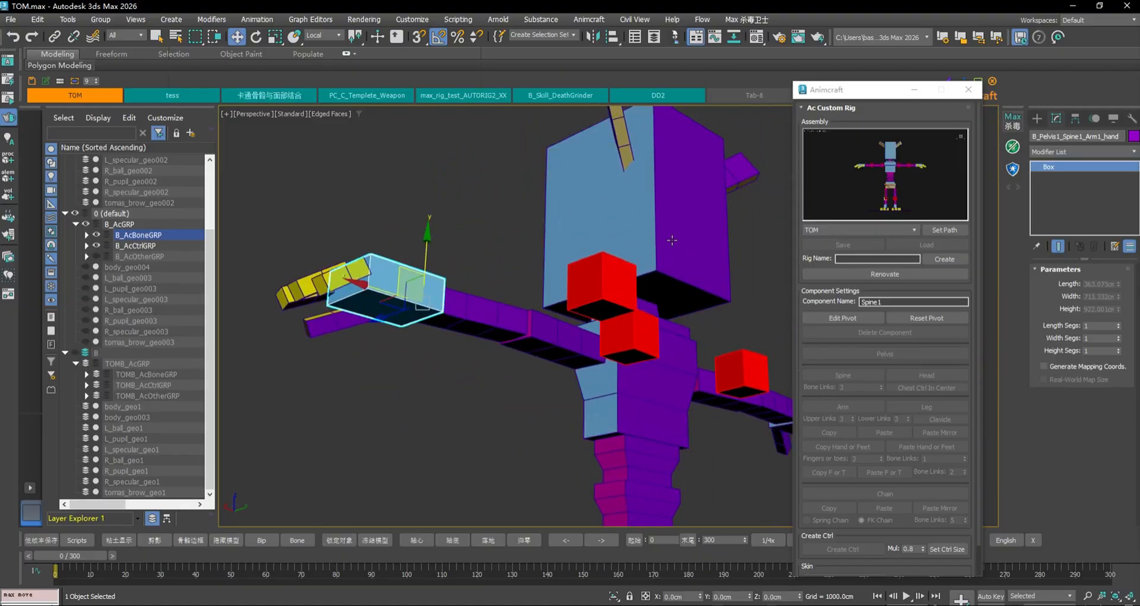
pyautogui.keyDown('alt'); pyautogui.moveTo(644, 261); pyautogui.dragTo(689, 294, button='middle'); pyautogui.keyUp('alt')
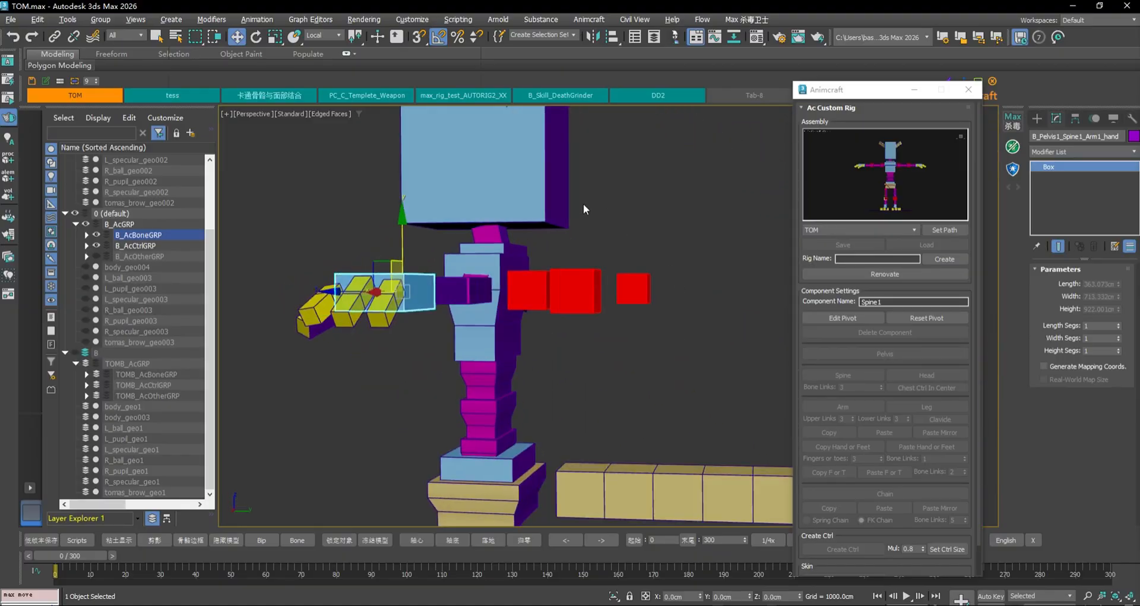
pyautogui.moveTo(583, 207); pyautogui.dragTo(719, 211, button='middle')
pyautogui.scroll(4, 715, 214)
pyautogui.click(456, 363)
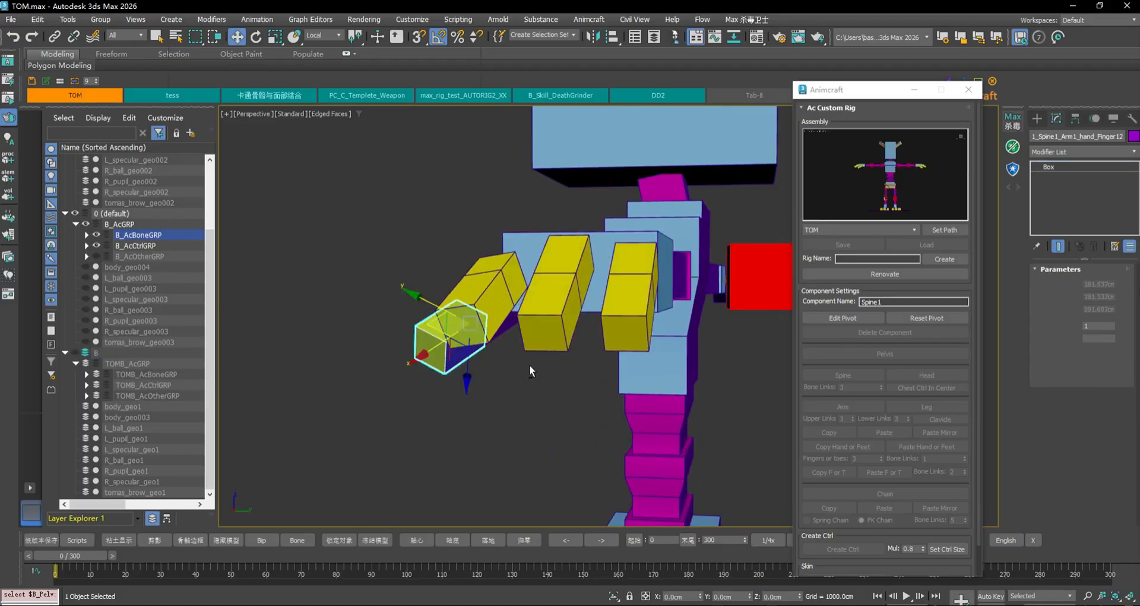
pyautogui.keyDown('alt'); pyautogui.moveTo(529, 365); pyautogui.dragTo(461, 291, button='middle'); pyautogui.keyUp('alt')
pyautogui.click(563, 354)
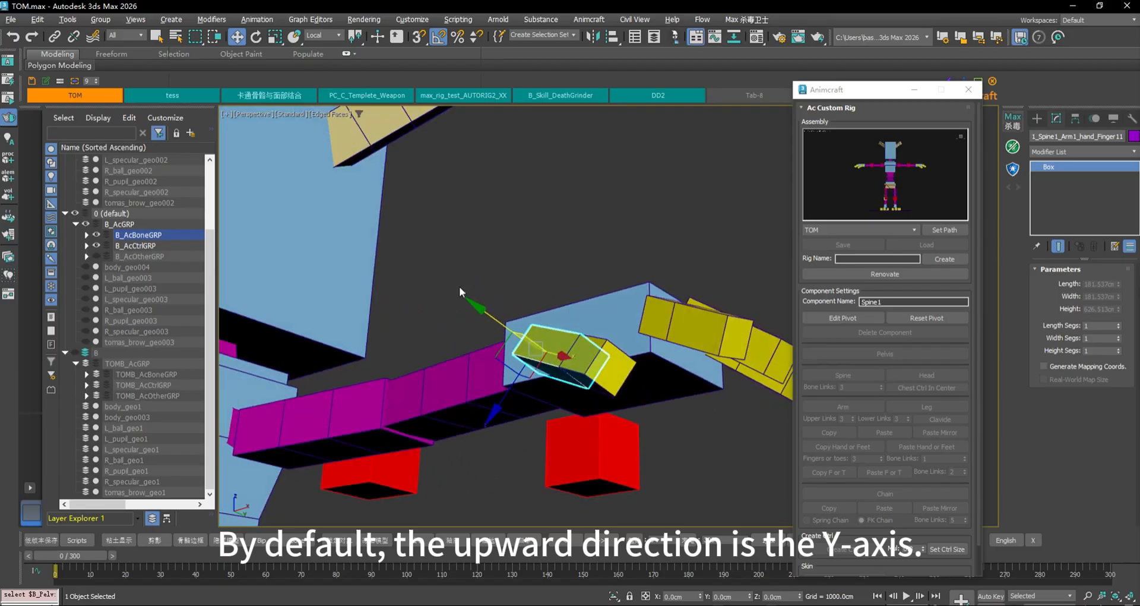
pyautogui.click(330, 36)
pyautogui.click(330, 33)
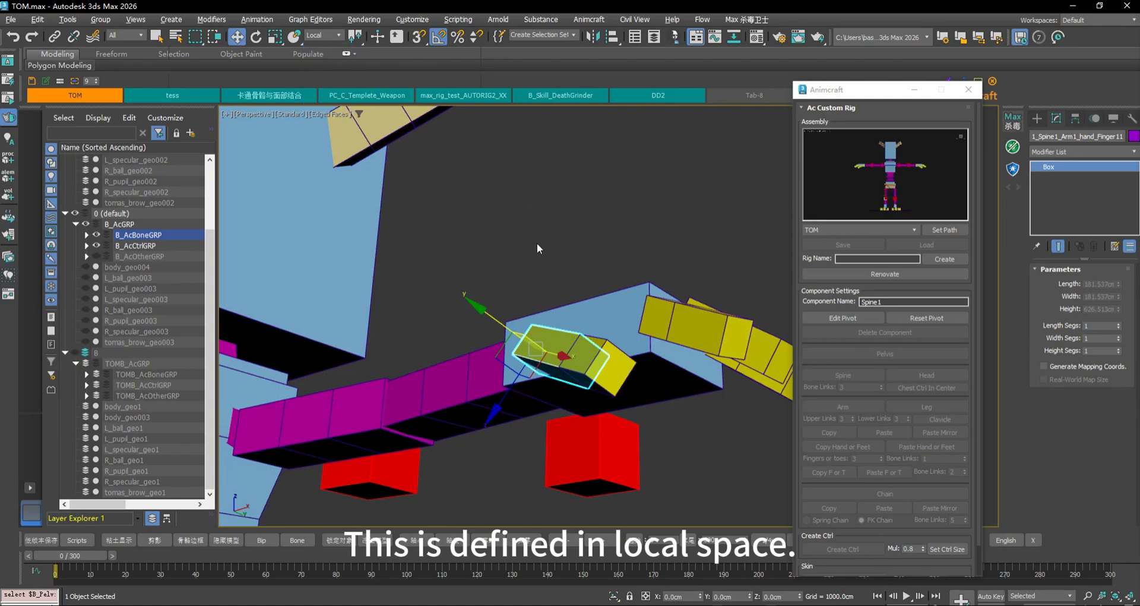
pyautogui.moveTo(537, 243)
pyautogui.keyDown('alt'); pyautogui.mouseDown(button='middle')
pyautogui.moveTo(606, 221)
pyautogui.moveTo(542, 140)
pyautogui.moveTo(529, 234)
pyautogui.moveTo(554, 252)
pyautogui.mouseUp(button='middle'); pyautogui.keyUp('alt')
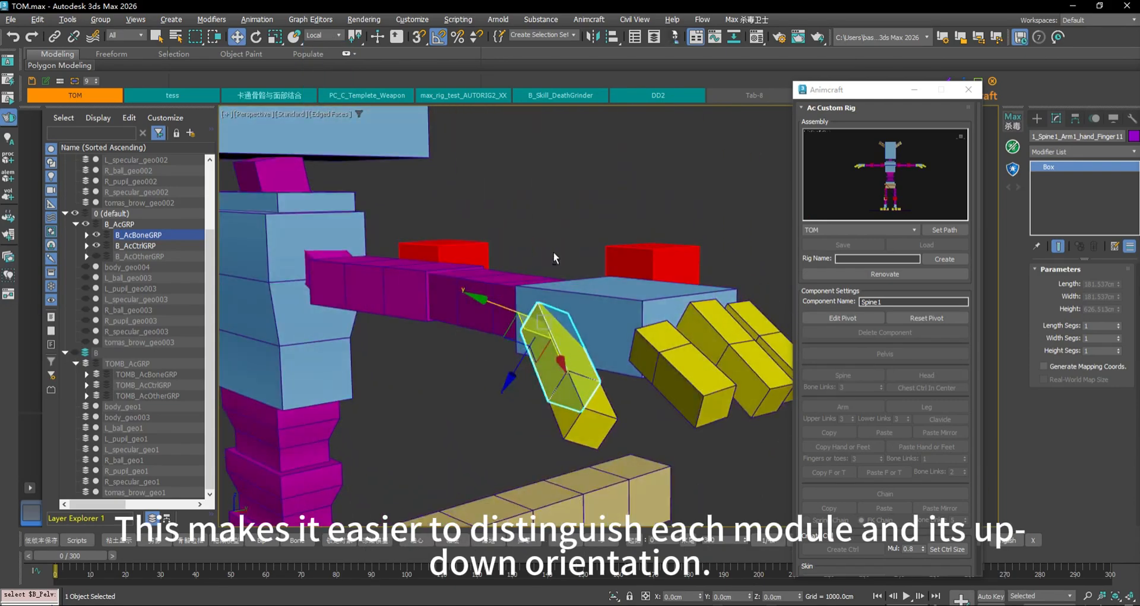
# Test-rotate Finger11 -50° about X, cancel it, then select the hand bone
pyautogui.press('e')
pyautogui.moveTo(543, 262); pyautogui.dragTo(579, 260)
pyautogui.rightClick(578, 259)
pyautogui.click(656, 291)
pyautogui.keyDown('alt'); pyautogui.moveTo(656, 291); pyautogui.dragTo(585, 300, button='middle'); pyautogui.keyUp('alt')
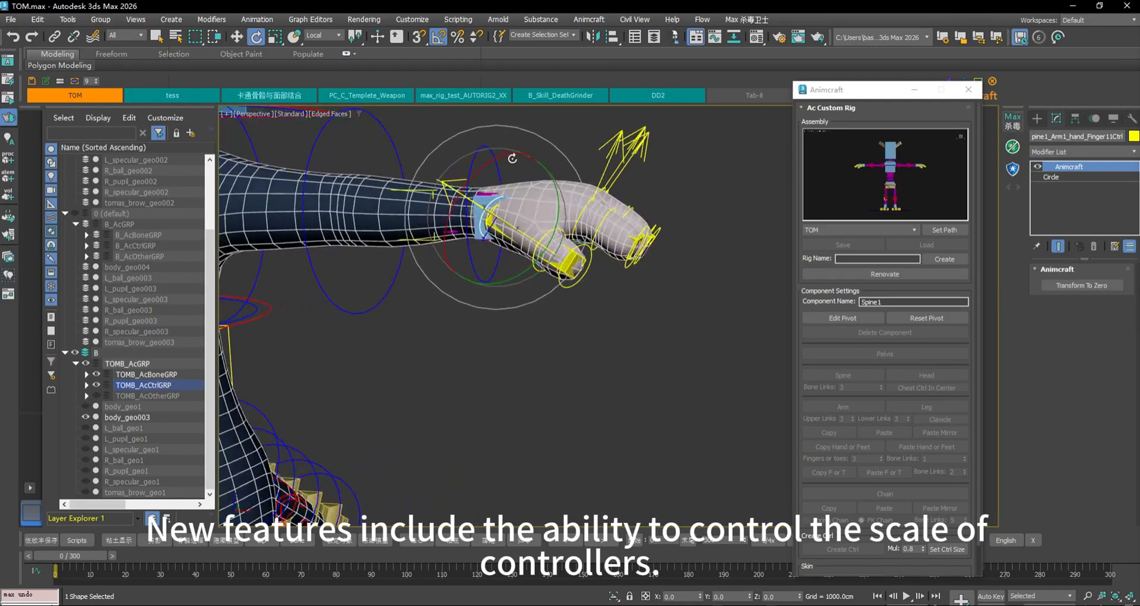
pyautogui.scroll(-2, 512, 159)
pyautogui.moveTo(513, 159); pyautogui.dragTo(614, 209, button='middle')
# Select the forearm and upper-arm control ellipses
pyautogui.moveTo(883, 91); pyautogui.dragTo(853, 37)
pyautogui.click(902, 494)
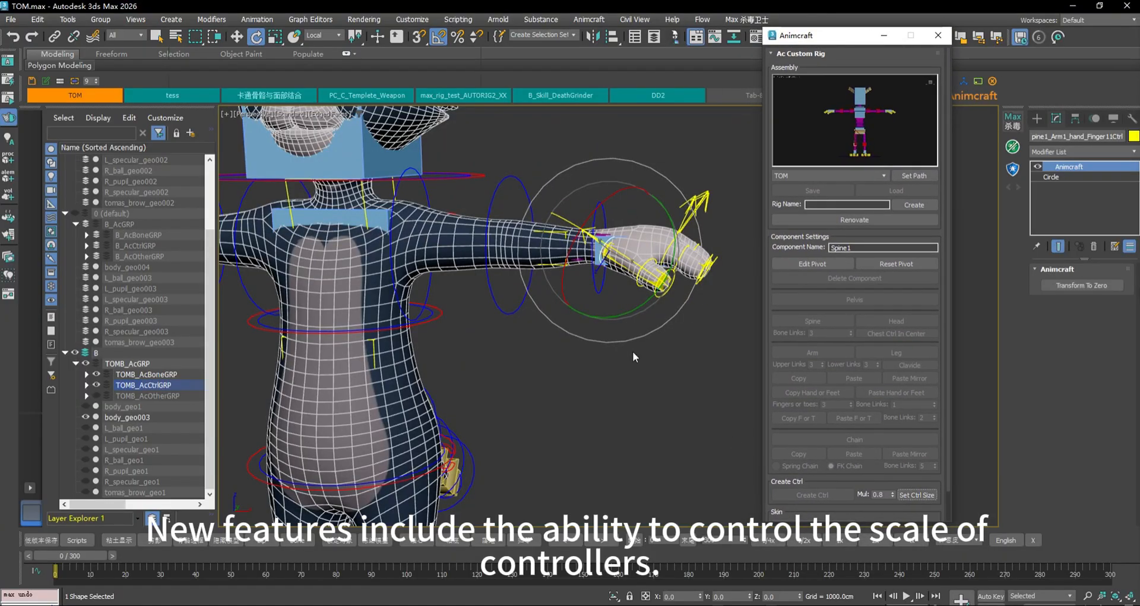
pyautogui.click(514, 176)
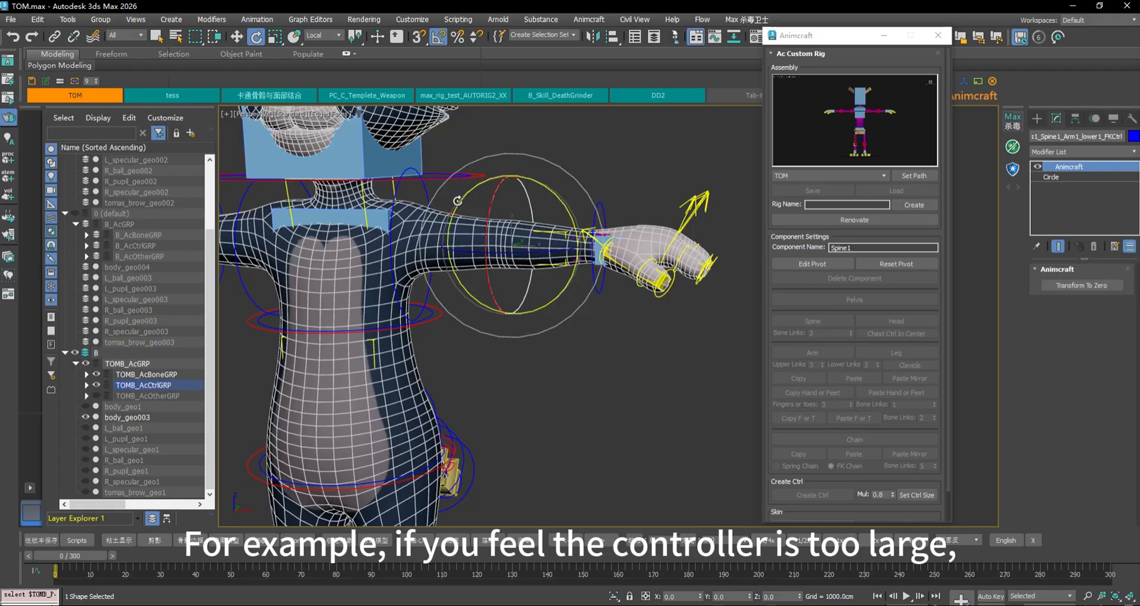
pyautogui.press('q')
pyautogui.keyDown('ctrl'); pyautogui.click(424, 179); pyautogui.keyUp('ctrl')
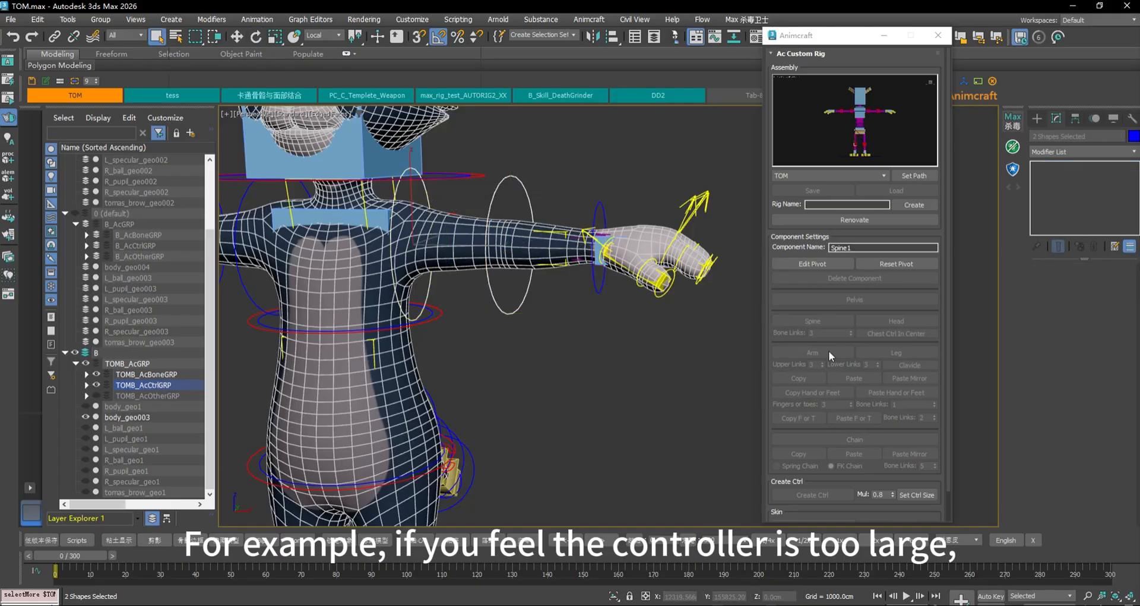
# Resize the arm controls with Set Ctrl Size, raising the Mul multiplier to 1.2
pyautogui.click(931, 494)
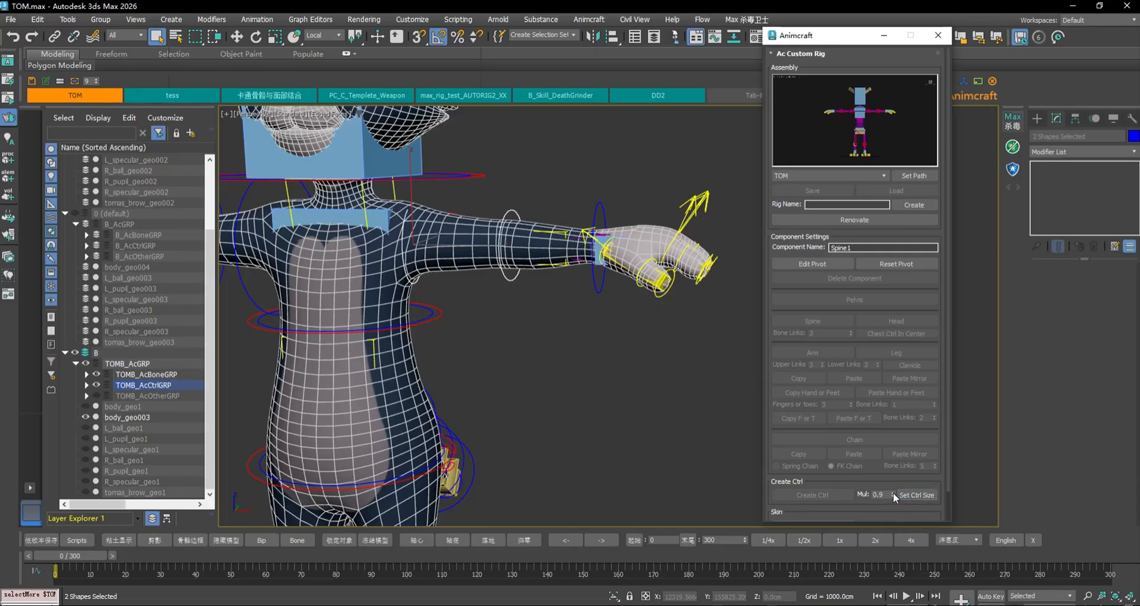
pyautogui.click(893, 493)
pyautogui.click(892, 493)
pyautogui.click(916, 492)
pyautogui.click(917, 493)
pyautogui.click(916, 492)
pyautogui.click(917, 492)
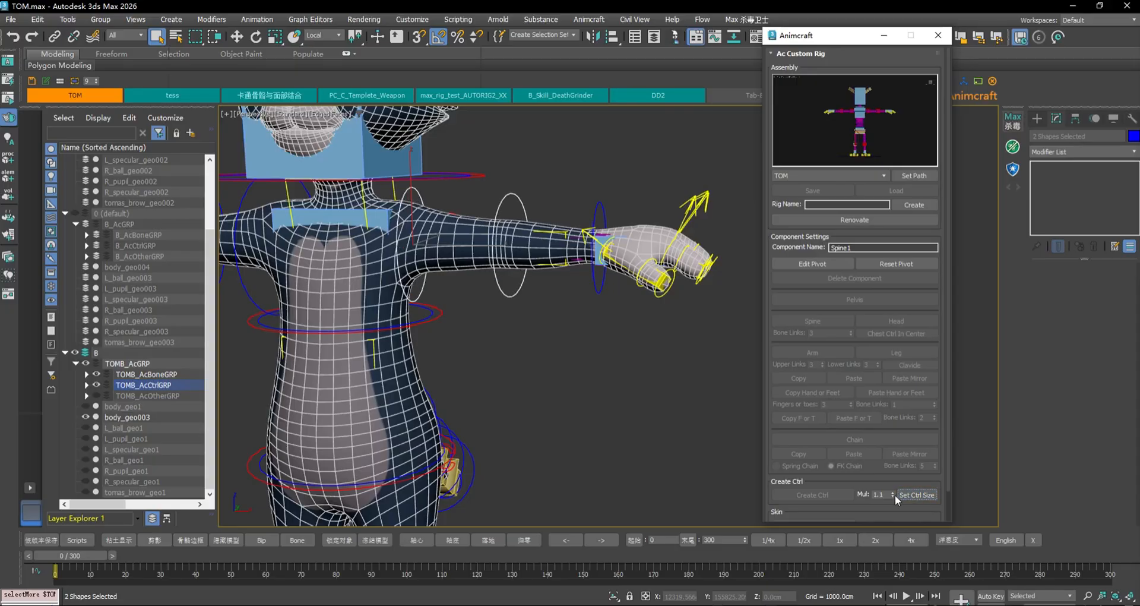
pyautogui.click(893, 492)
pyautogui.click(920, 494)
# Resize the foot ellipse control, enlarging then shrinking it to settle at multiplier 0.9
pyautogui.scroll(-5, 552, 295)
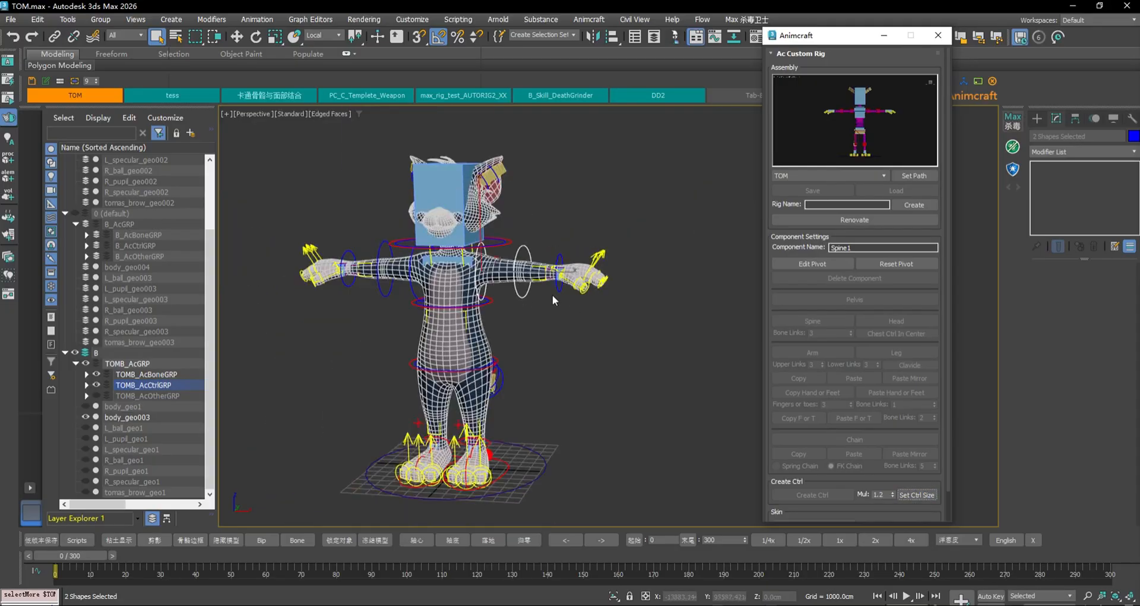
pyautogui.keyDown('alt'); pyautogui.moveTo(553, 295); pyautogui.dragTo(559, 320, button='middle'); pyautogui.keyUp('alt')
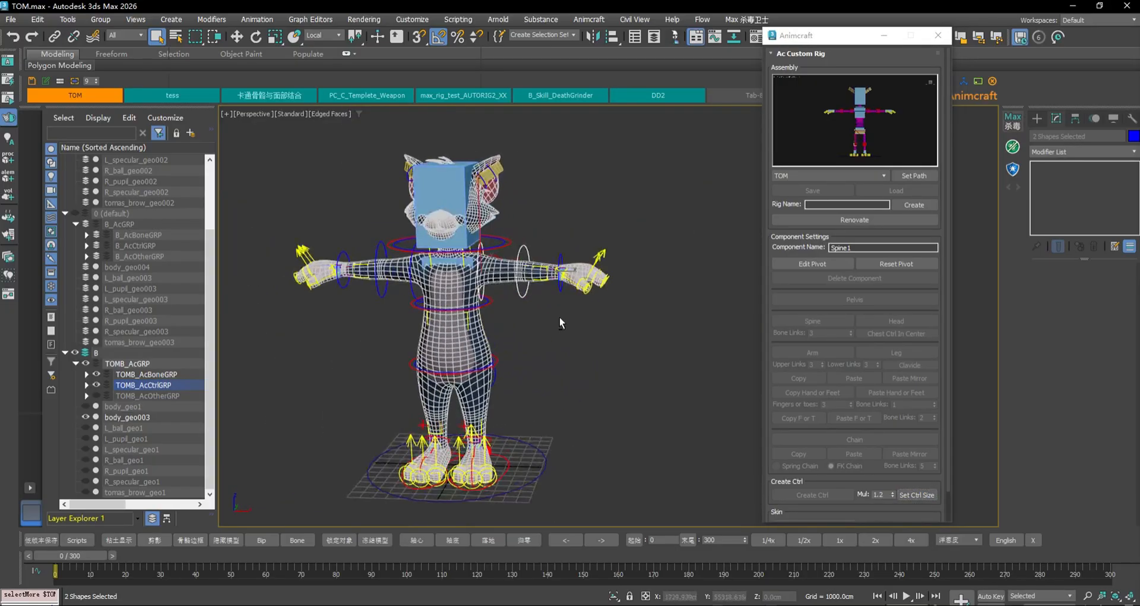
pyautogui.click(509, 463)
pyautogui.scroll(3, 522, 463)
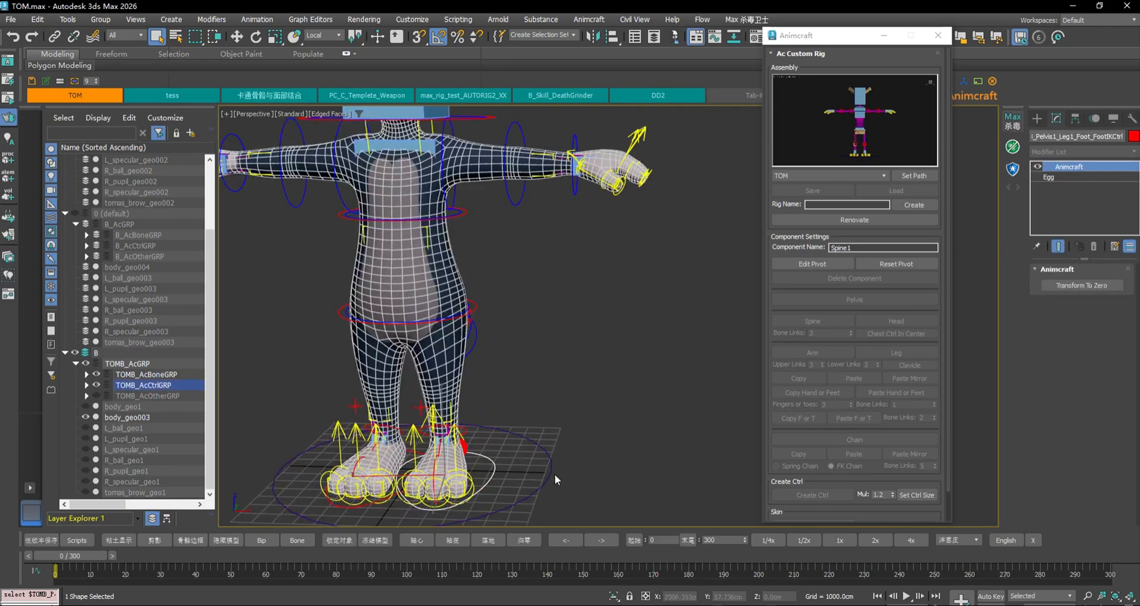
pyautogui.click(921, 496)
pyautogui.click(919, 496)
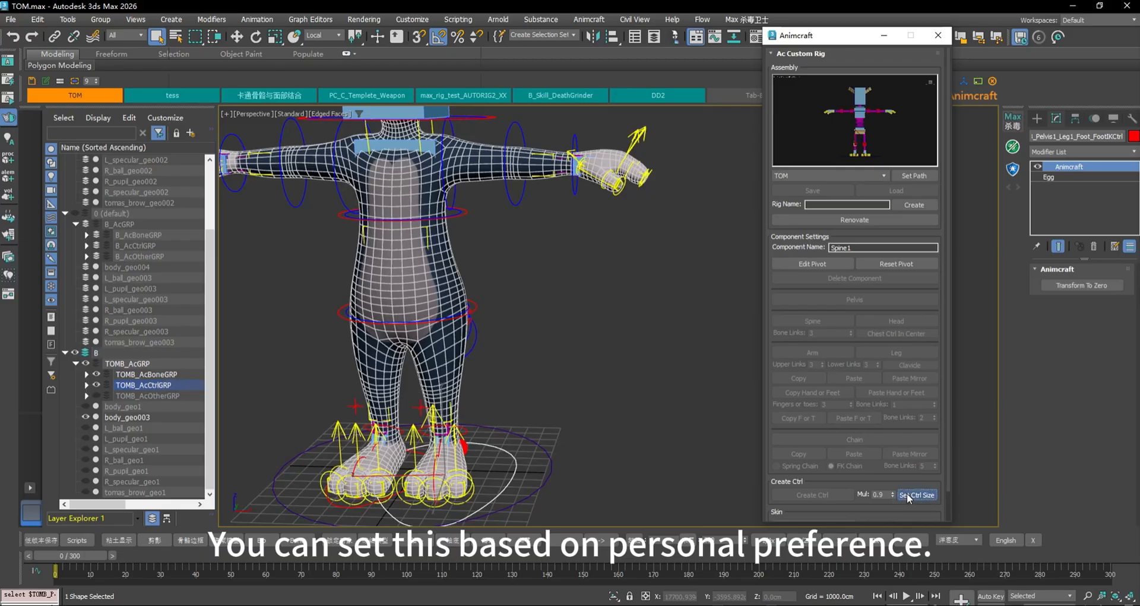
pyautogui.click(907, 494)
pyautogui.click(906, 494)
pyautogui.click(907, 495)
pyautogui.keyDown('alt'); pyautogui.moveTo(425, 362); pyautogui.dragTo(693, 465, button='middle'); pyautogui.keyUp('alt')
pyautogui.scroll(3, 449, 366)
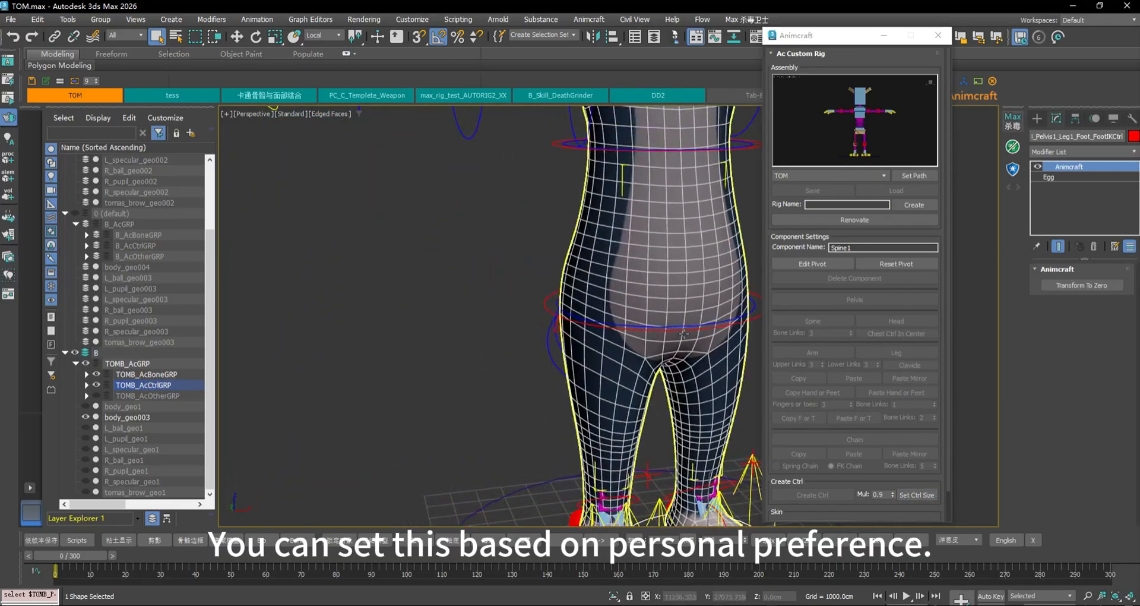
pyautogui.scroll(-7, 580, 346)
pyautogui.scroll(3, 577, 318)
pyautogui.moveTo(640, 302); pyautogui.dragTo(415, 389, button='middle')
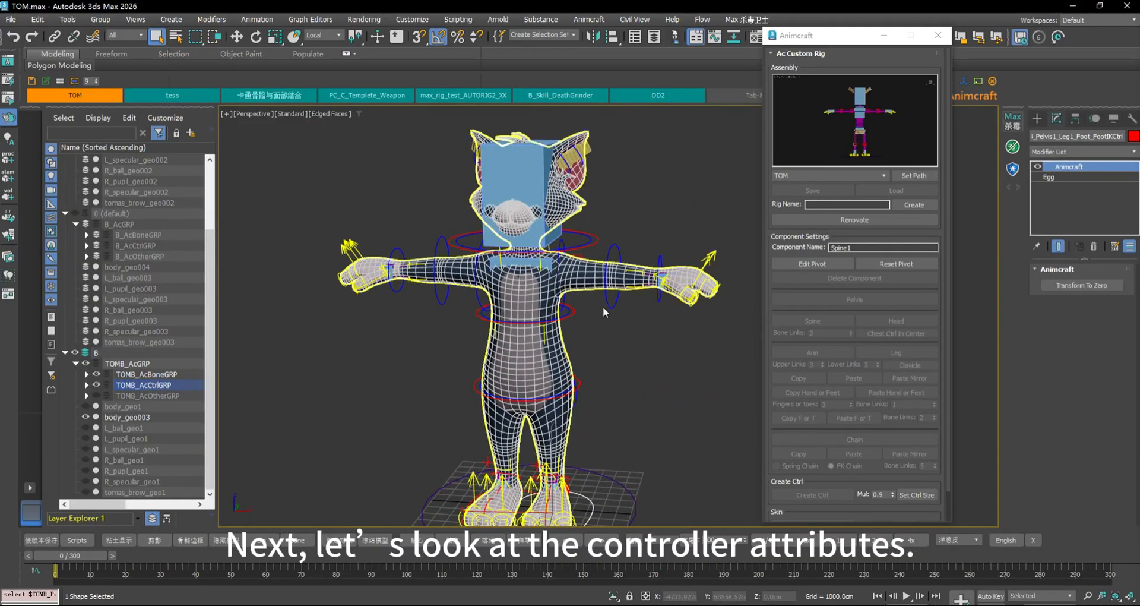
# Select TOMB_Pelvis1_Spine1_Ctrl to show Follow P Rot, Rot Pos Lock and Squash in its Animcraft rollout
pyautogui.click(575, 312)
pyautogui.scroll(2, 600, 321)
pyautogui.keyDown('alt'); pyautogui.moveTo(598, 318); pyautogui.dragTo(580, 314, button='middle'); pyautogui.keyUp('alt')
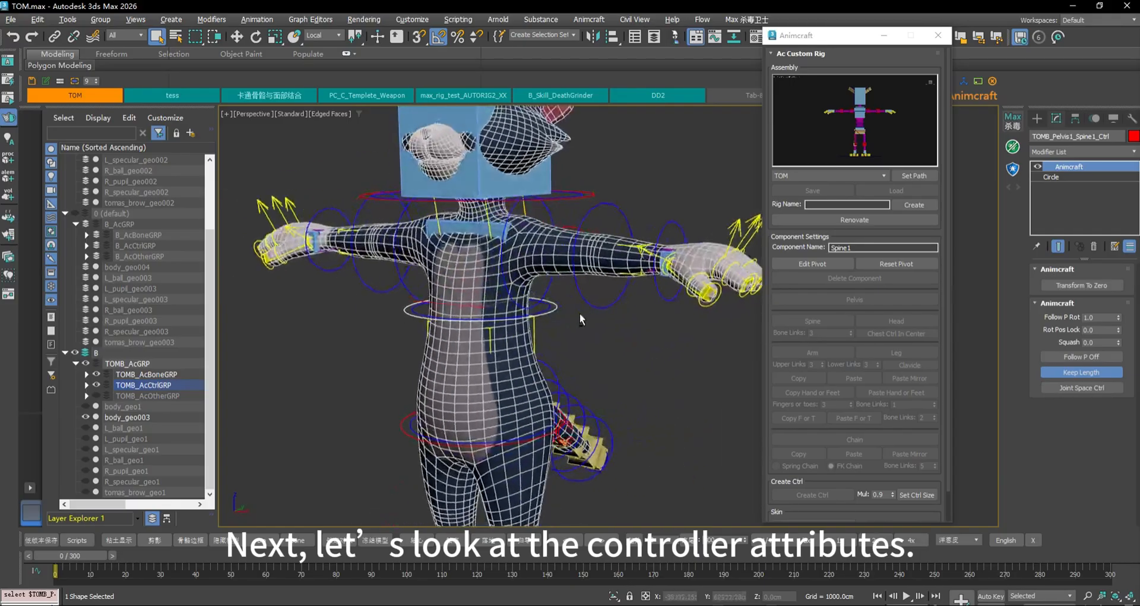
pyautogui.moveTo(602, 351); pyautogui.dragTo(549, 212, button='middle')
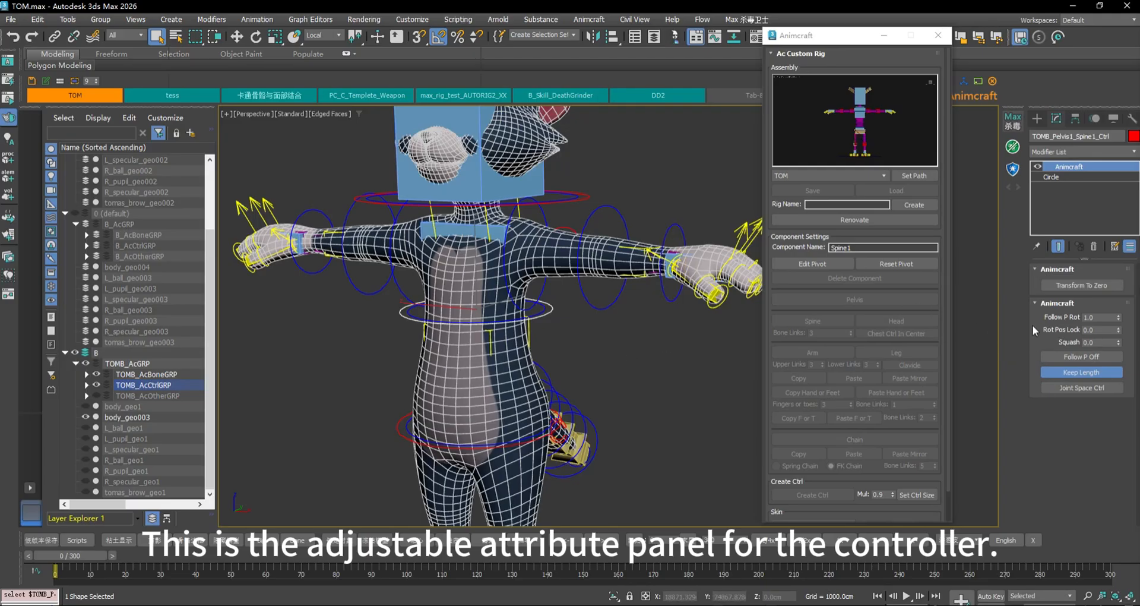
pyautogui.keyDown('alt'); pyautogui.moveTo(640, 332); pyautogui.dragTo(807, 326, button='middle'); pyautogui.keyUp('alt')
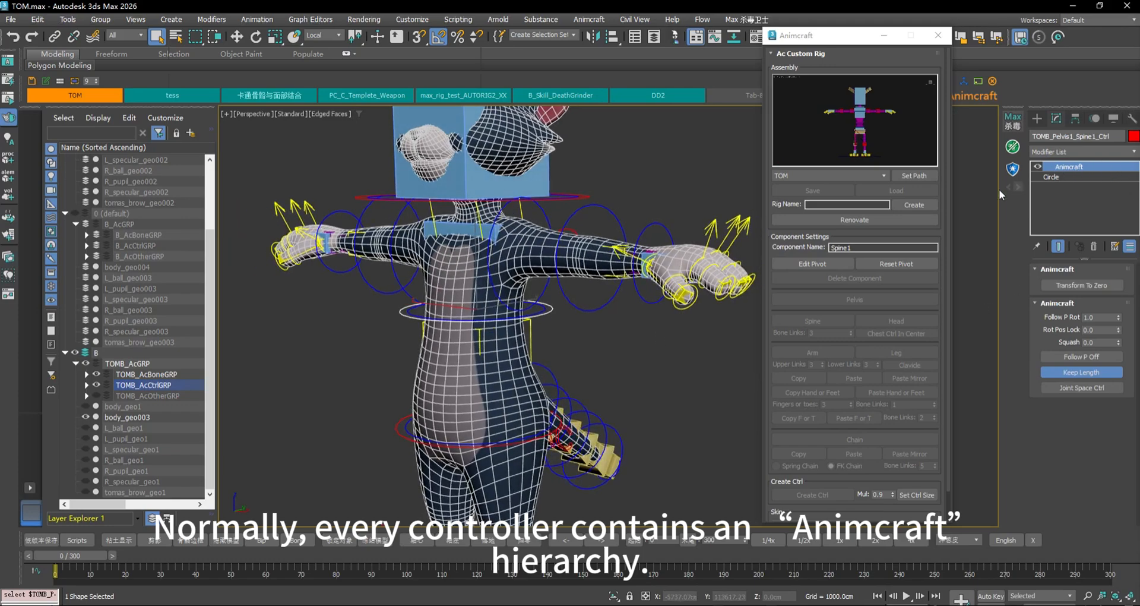
pyautogui.moveTo(556, 231)
pyautogui.keyDown('alt'); pyautogui.mouseDown(button='middle')
pyautogui.moveTo(597, 215)
pyautogui.moveTo(569, 245)
pyautogui.mouseUp(button='middle'); pyautogui.keyUp('alt')
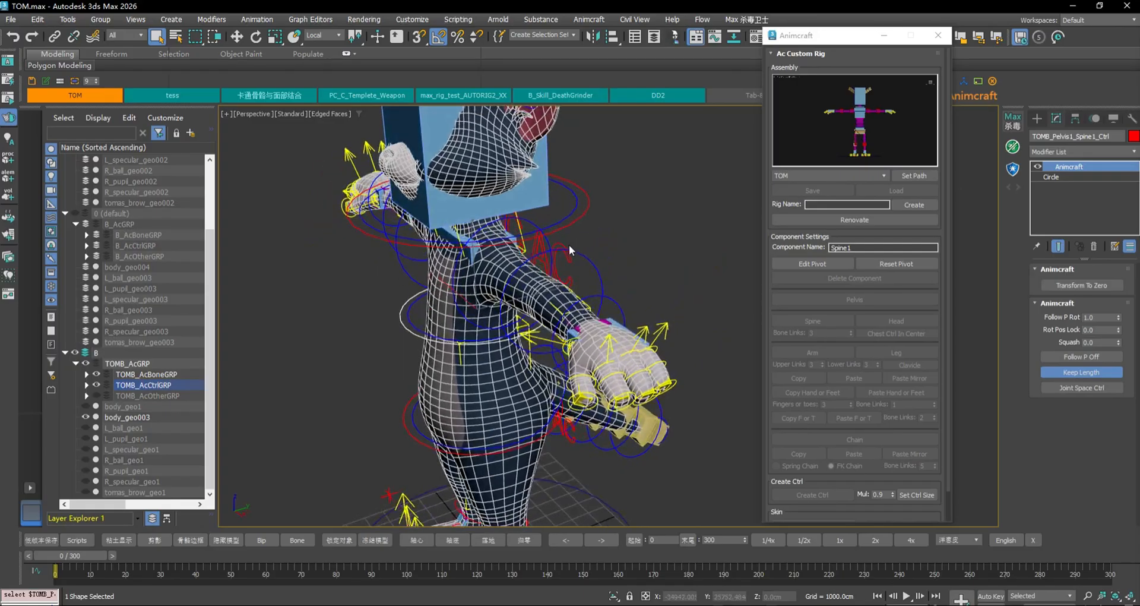
pyautogui.click(568, 246)
pyautogui.click(563, 243)
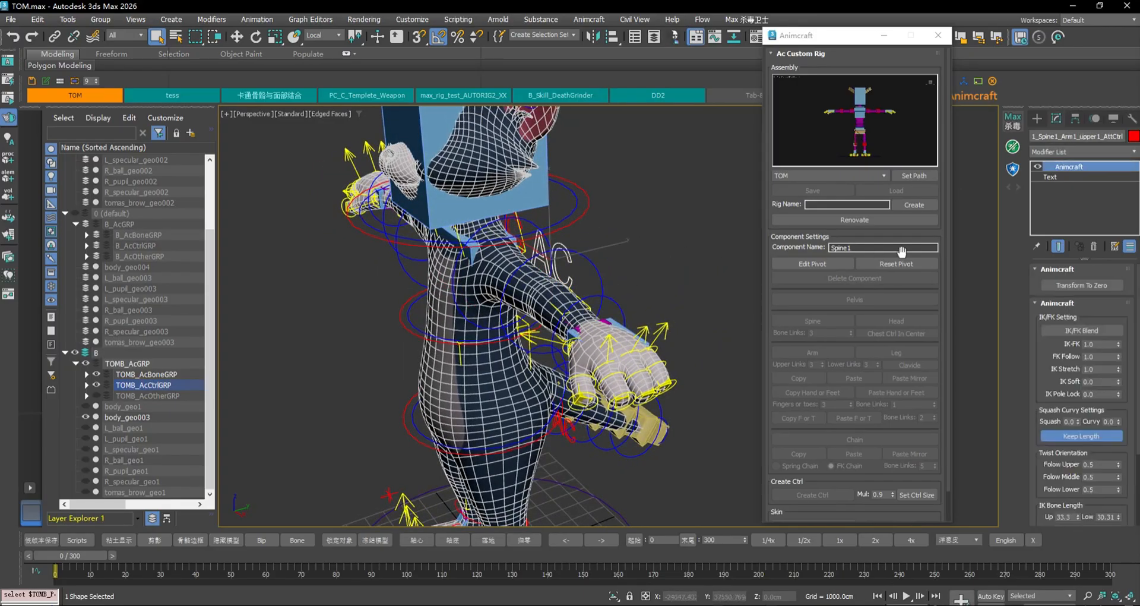
pyautogui.click(1064, 176)
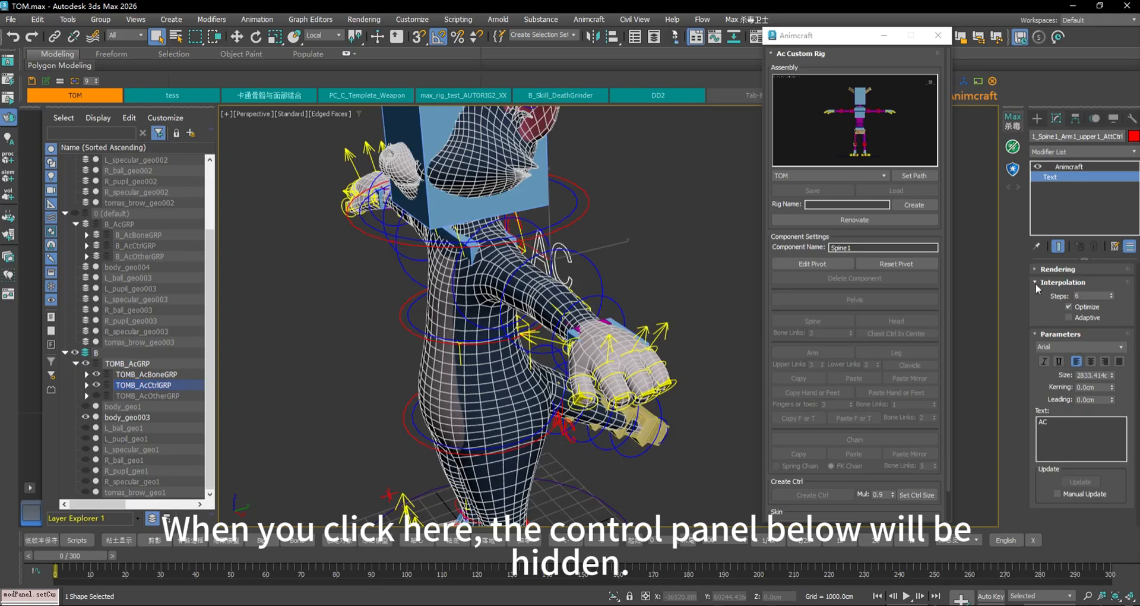
pyautogui.click(1035, 283)
pyautogui.click(1035, 295)
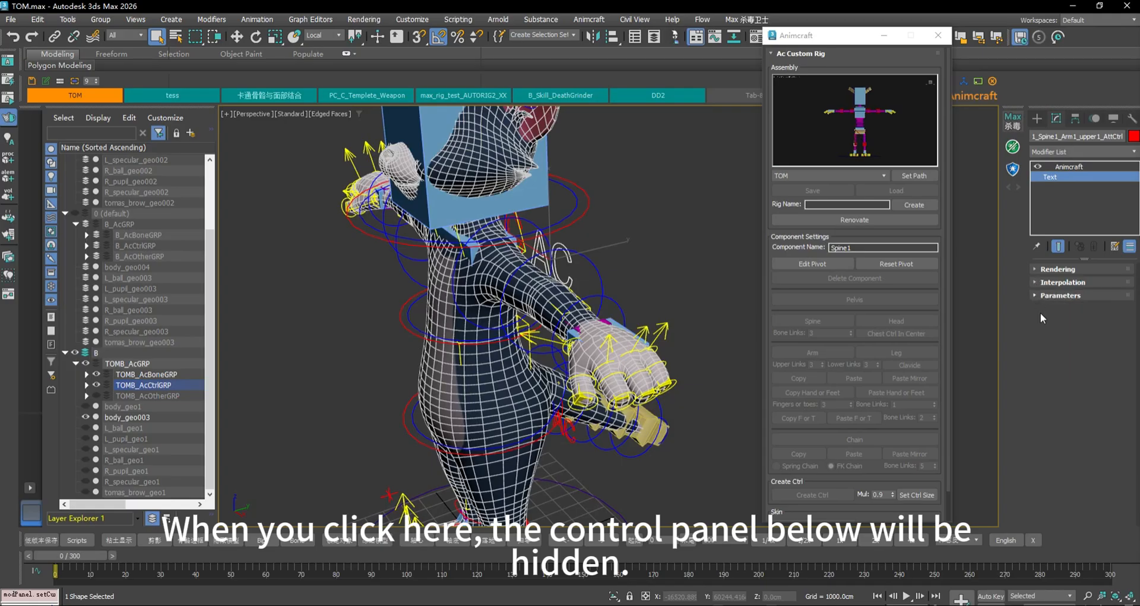
pyautogui.click(1082, 166)
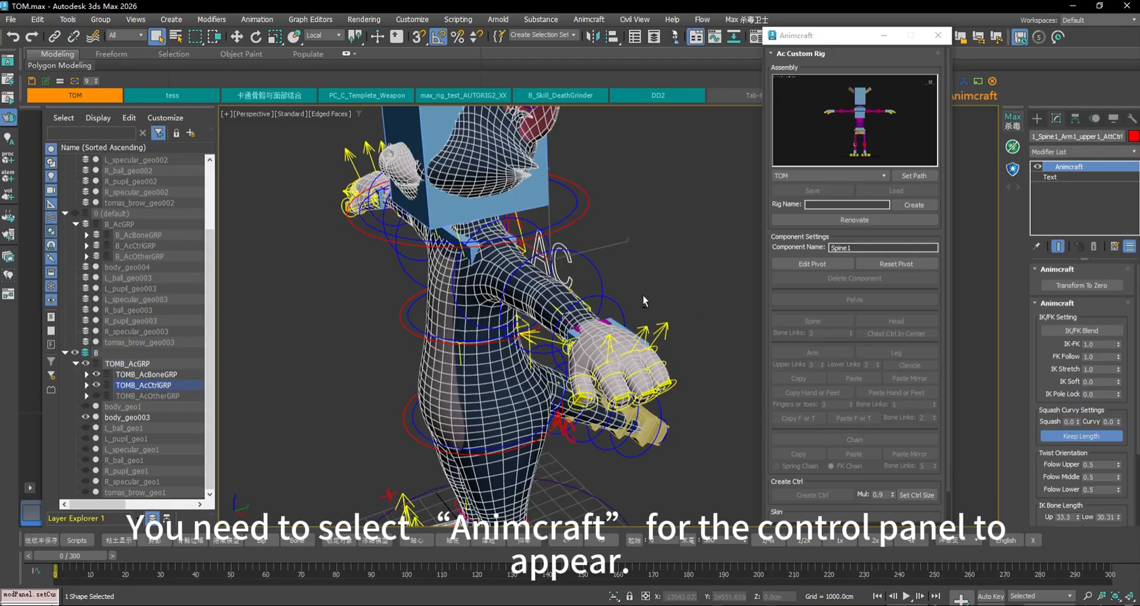
pyautogui.keyDown('alt'); pyautogui.moveTo(524, 331); pyautogui.dragTo(635, 344, button='middle'); pyautogui.keyUp('alt')
pyautogui.click(557, 333)
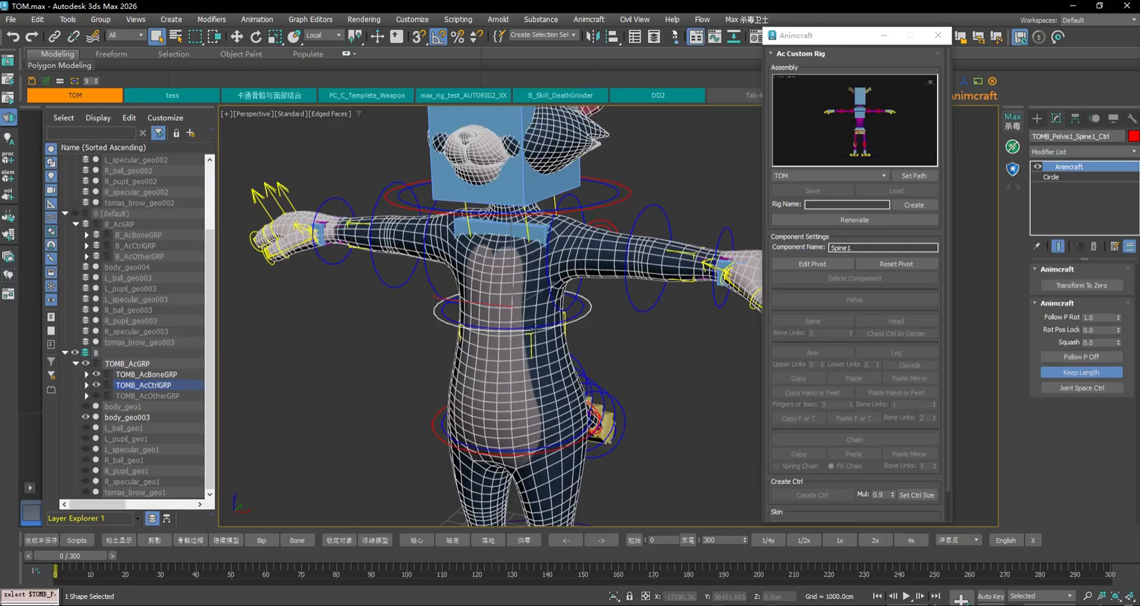
# With Follow P Rot at 0.0, rotate the pelvis control 75° about Y, then undo
pyautogui.rightClick(1119, 317)
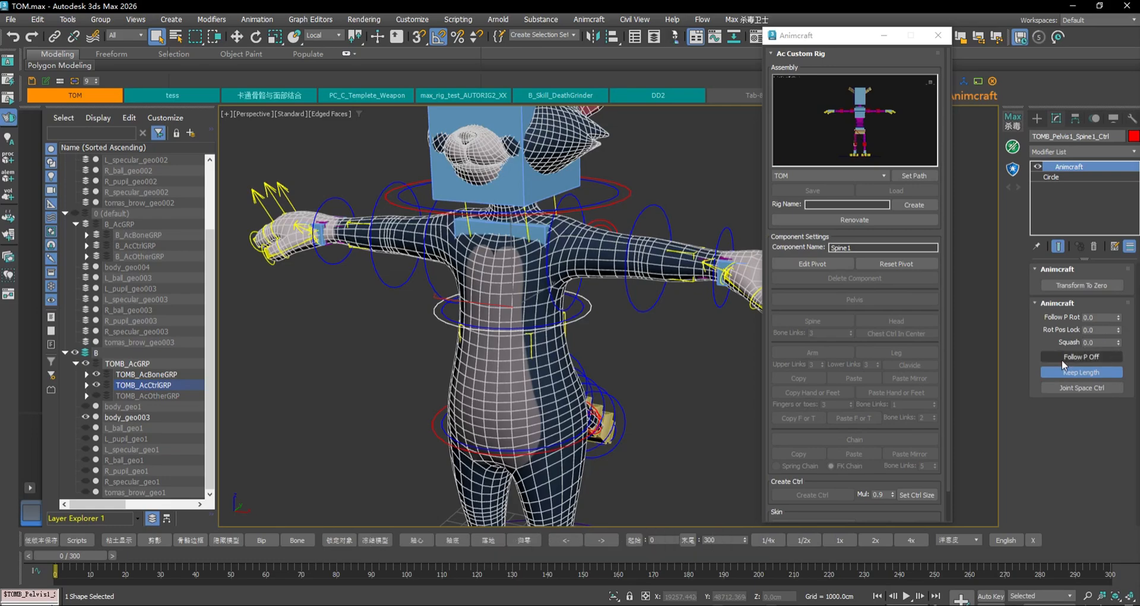
pyautogui.click(435, 417)
pyautogui.keyDown('alt'); pyautogui.moveTo(608, 410); pyautogui.dragTo(656, 409, button='middle'); pyautogui.keyUp('alt')
pyautogui.press('e')
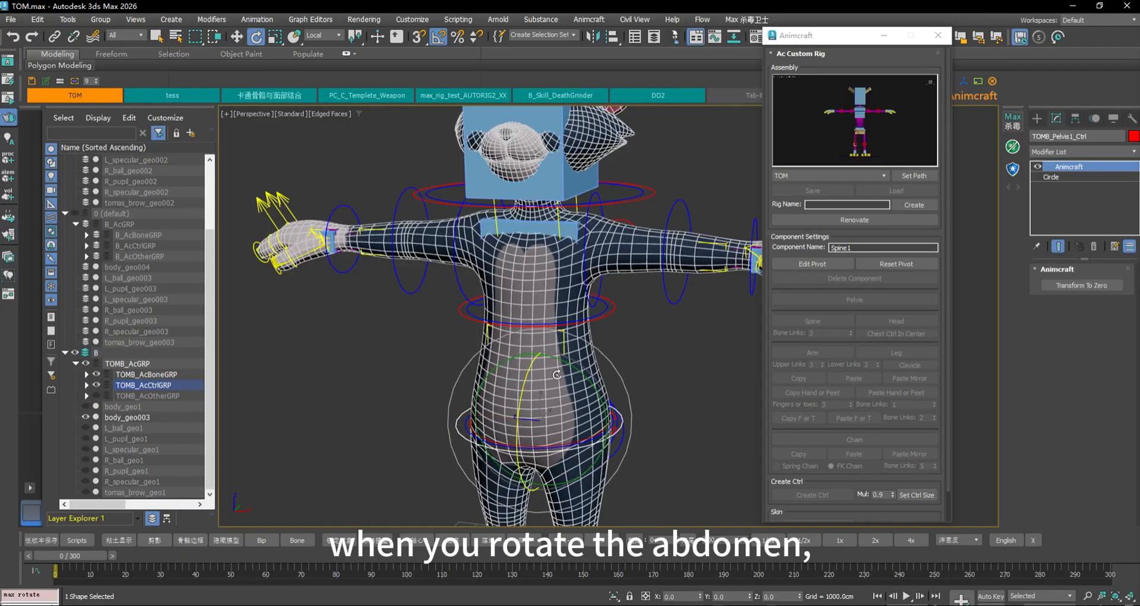
pyautogui.moveTo(574, 372)
pyautogui.mouseDown()
pyautogui.moveTo(605, 369)
pyautogui.moveTo(560, 364)
pyautogui.moveTo(589, 386)
pyautogui.moveTo(581, 362)
pyautogui.moveTo(607, 397)
pyautogui.moveTo(582, 361)
pyautogui.mouseUp()
pyautogui.hotkey('ctrl', 'z')
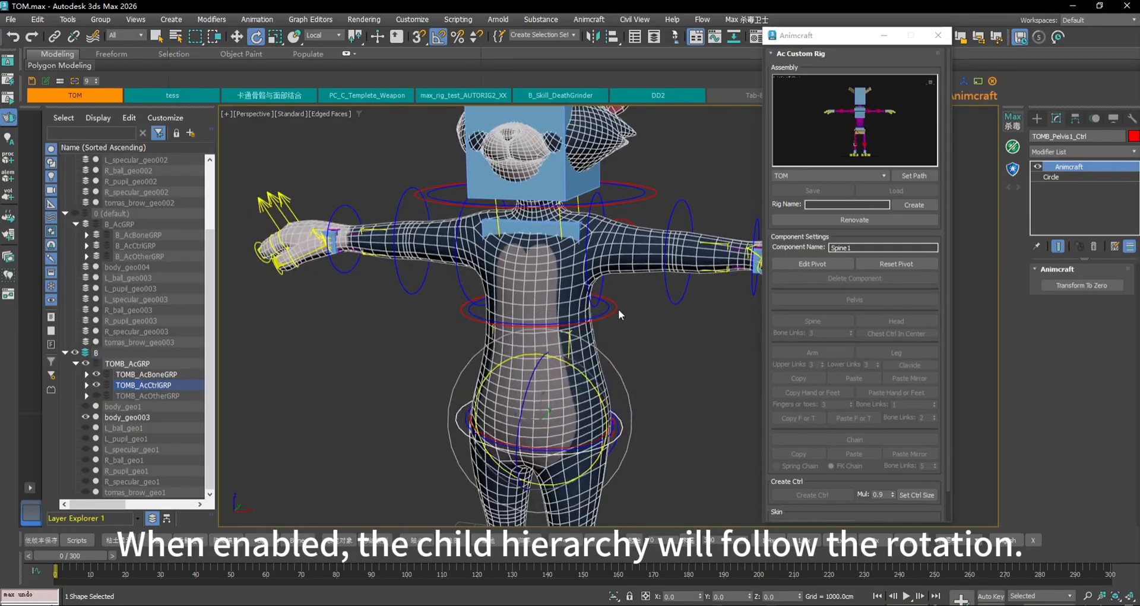
# Set the waist controller's Follow P Rot to 1.0, test a pelvis rotation, then undo
pyautogui.click(618, 309)
pyautogui.click(1119, 315)
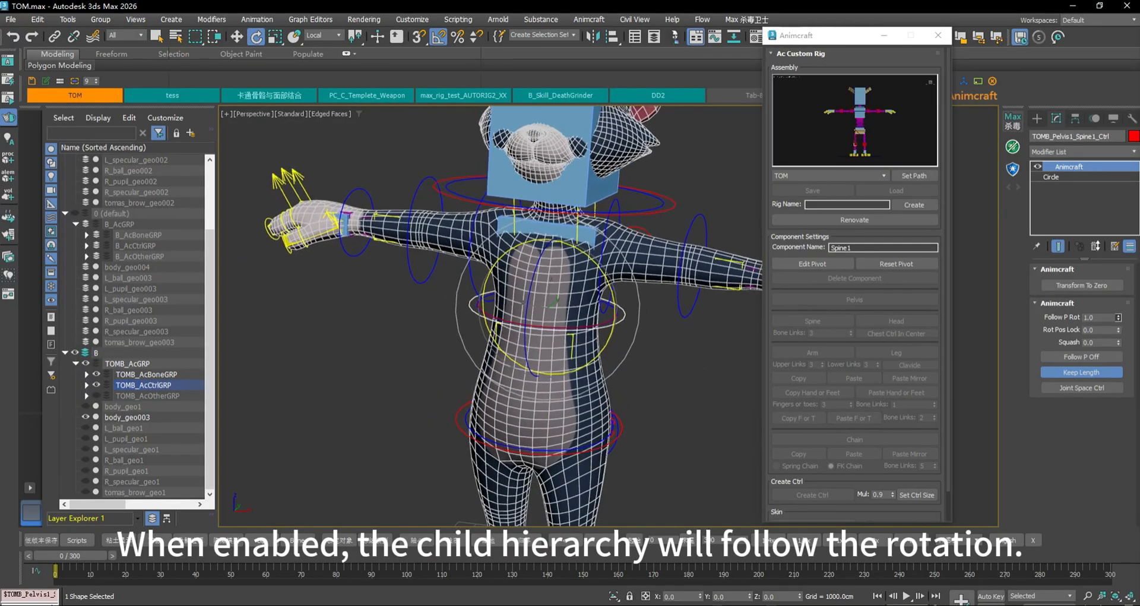
pyautogui.click(619, 423)
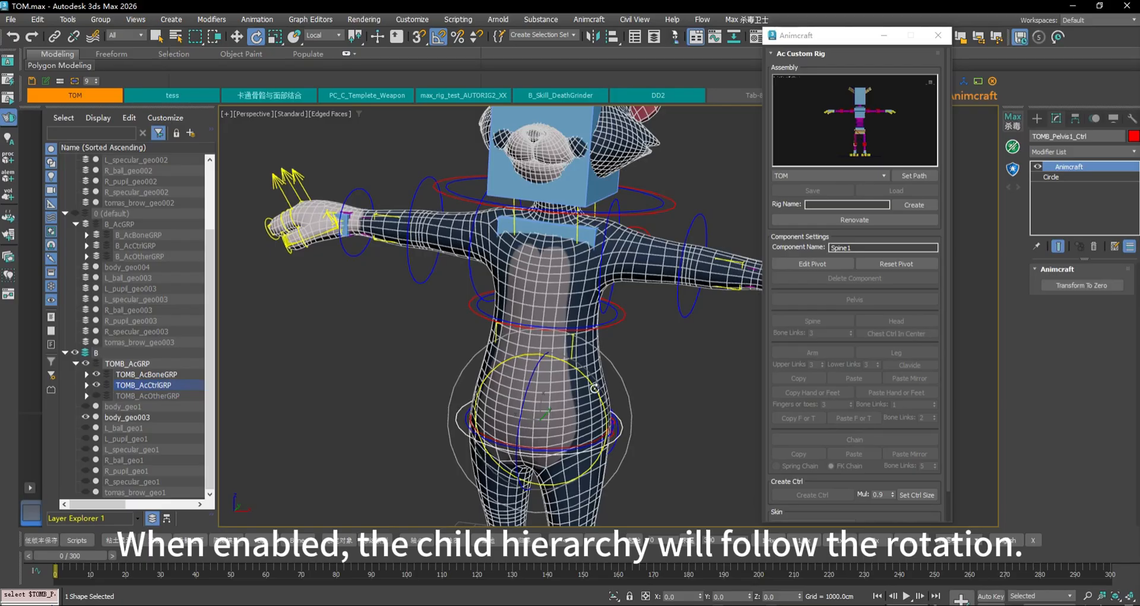
pyautogui.moveTo(594, 388); pyautogui.dragTo(676, 392)
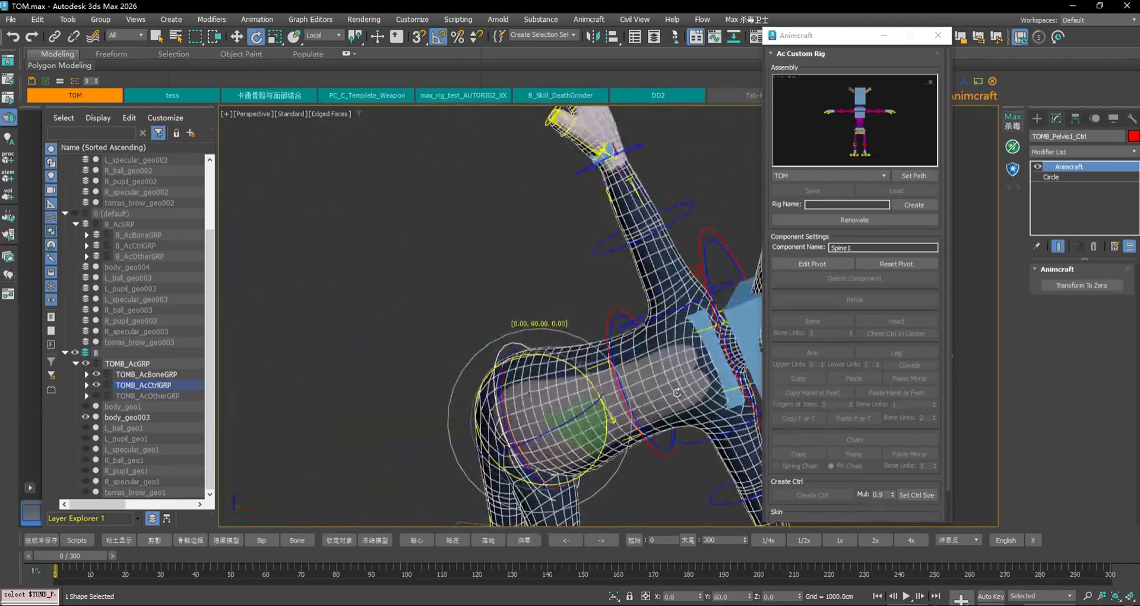
pyautogui.hotkey('ctrl', 'z')
pyautogui.hotkey('ctrl', 'z')
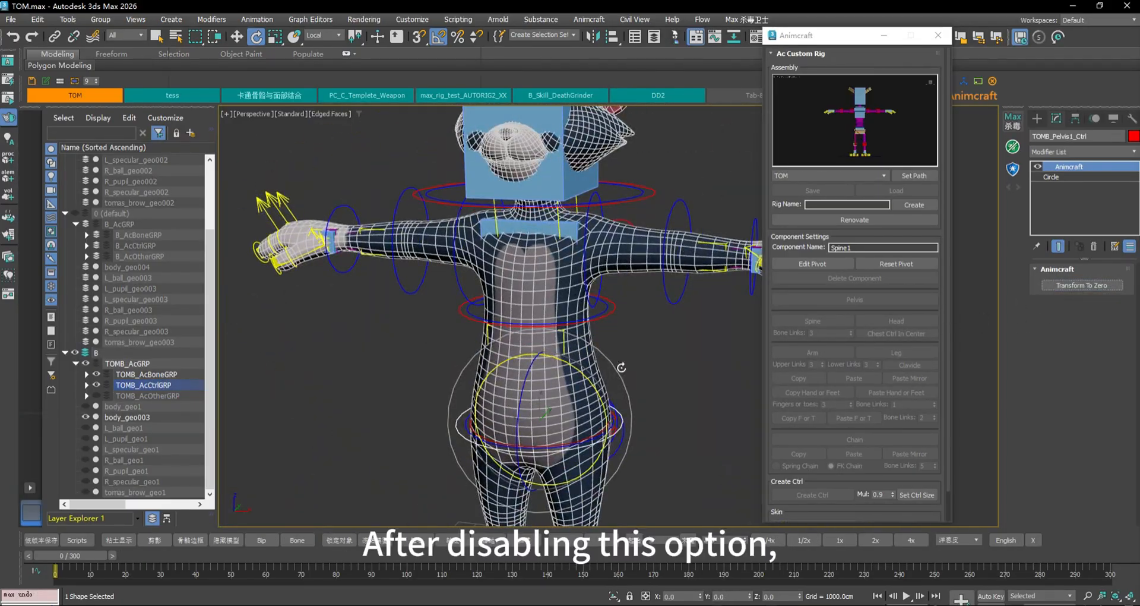
pyautogui.click(611, 313)
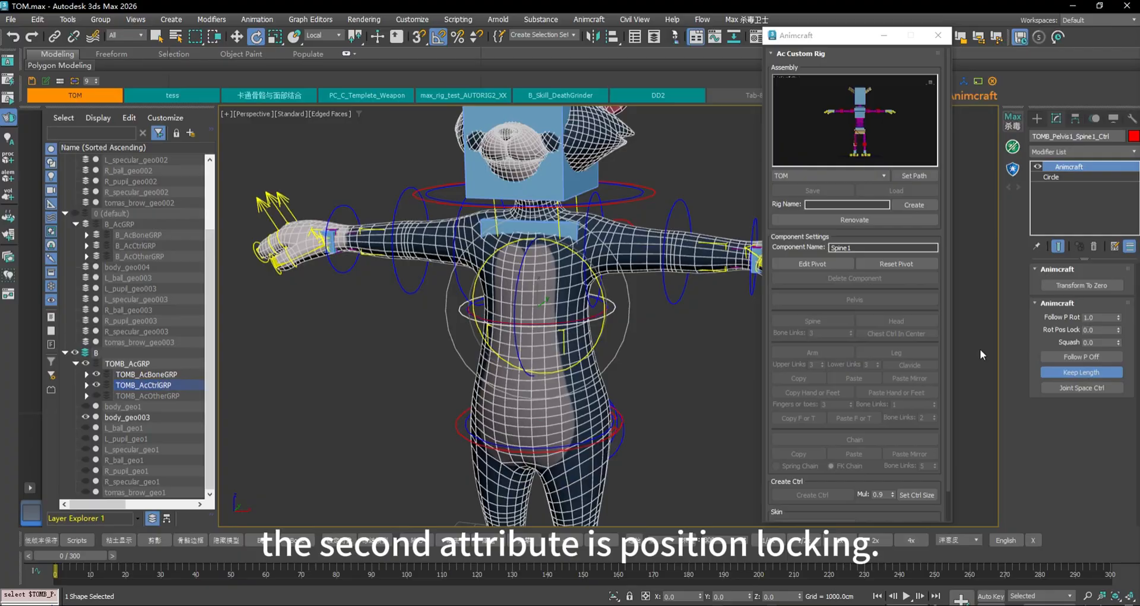
# Set Rot Pos Lock to 1.0 and test a waist bend, then undo
pyautogui.click(1118, 328)
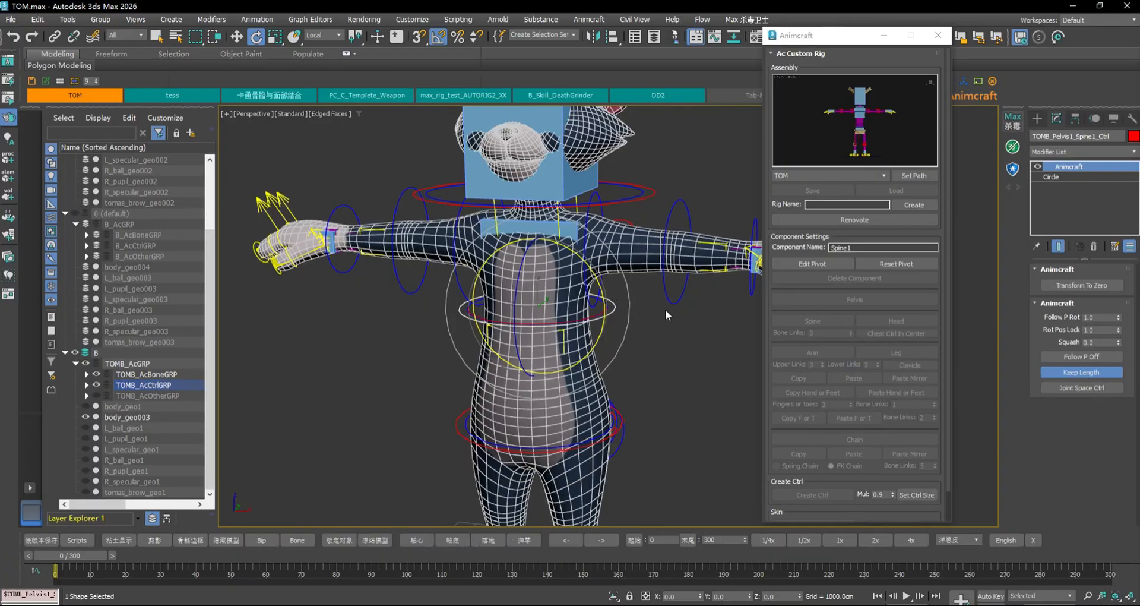
pyautogui.click(617, 311)
pyautogui.moveTo(595, 272); pyautogui.dragTo(626, 267)
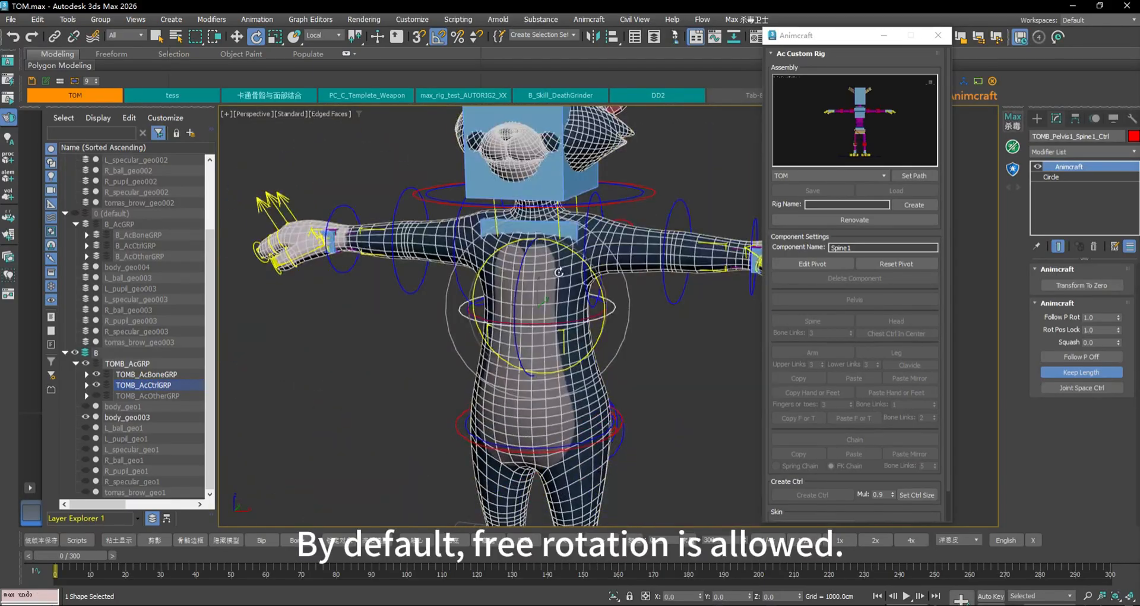
pyautogui.keyDown('alt'); pyautogui.moveTo(516, 238); pyautogui.dragTo(579, 261, button='middle'); pyautogui.keyUp('alt')
pyautogui.hotkey('ctrl', 'z')
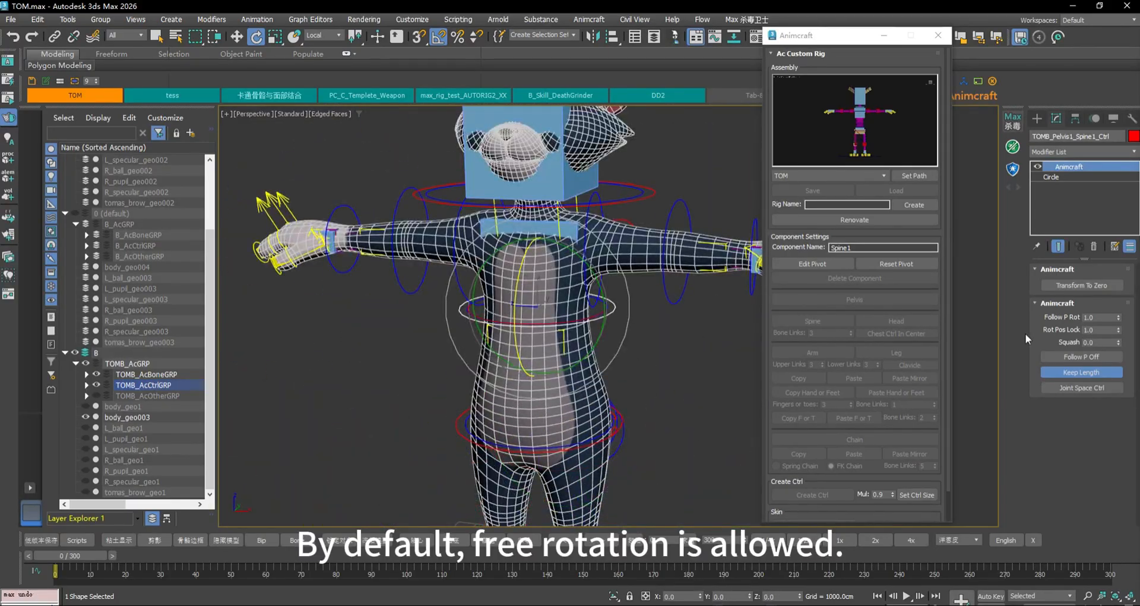
# Reset Rot Pos Lock to 0 and compare sideways and forward waist bends, undoing each
pyautogui.rightClick(1119, 331)
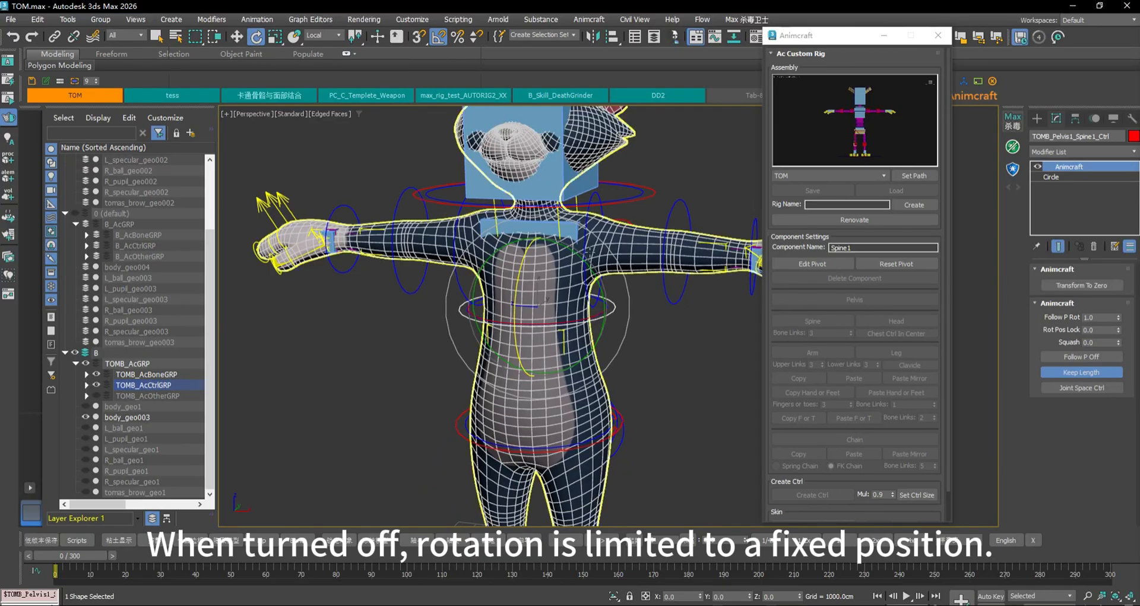
pyautogui.moveTo(588, 263)
pyautogui.mouseDown()
pyautogui.moveTo(567, 246)
pyautogui.moveTo(583, 259)
pyautogui.mouseUp()
pyautogui.hotkey('ctrl', 'z')
pyautogui.moveTo(518, 277); pyautogui.dragTo(517, 308)
pyautogui.hotkey('ctrl', 'z')
# Set Rot Pos Lock back to 1.0 and test the waist rotation again
pyautogui.click(1118, 327)
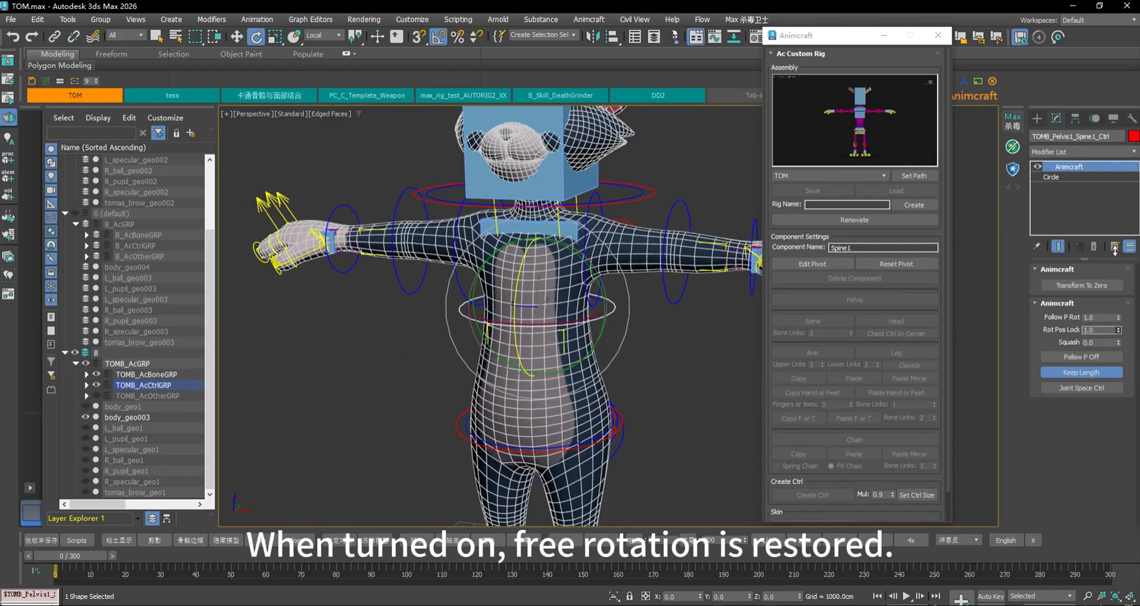
pyautogui.moveTo(594, 265); pyautogui.dragTo(690, 337)
pyautogui.hotkey('ctrl', 'z')
pyautogui.hotkey('ctrl', 'z')
pyautogui.hotkey('ctrl', 'z')
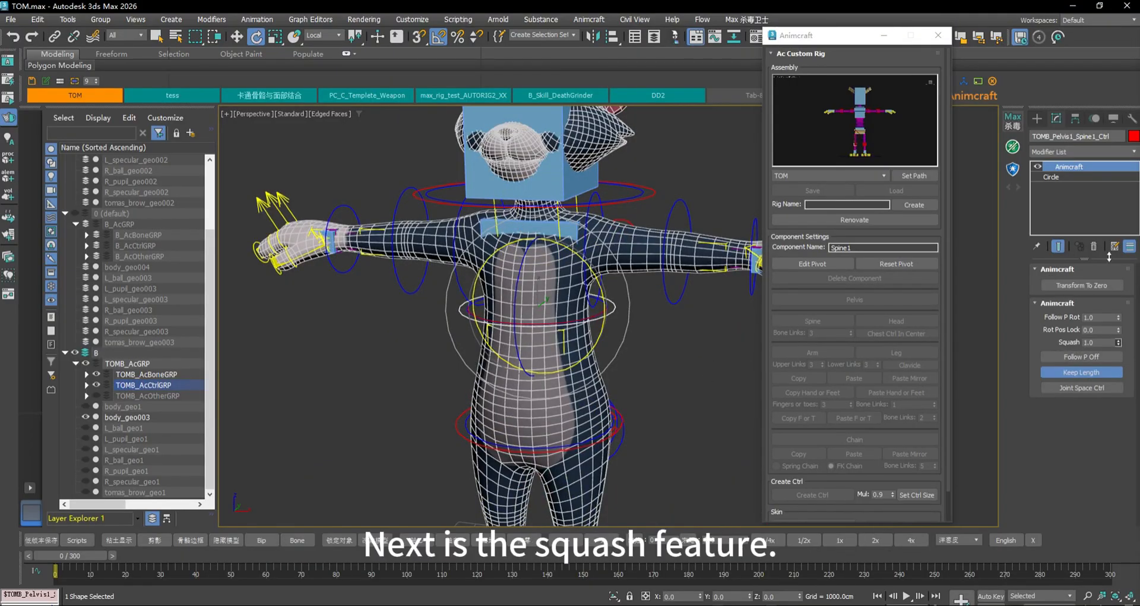
# Stretch the spine upward with the Spine1 controller and hide body_geo003
pyautogui.press('w')
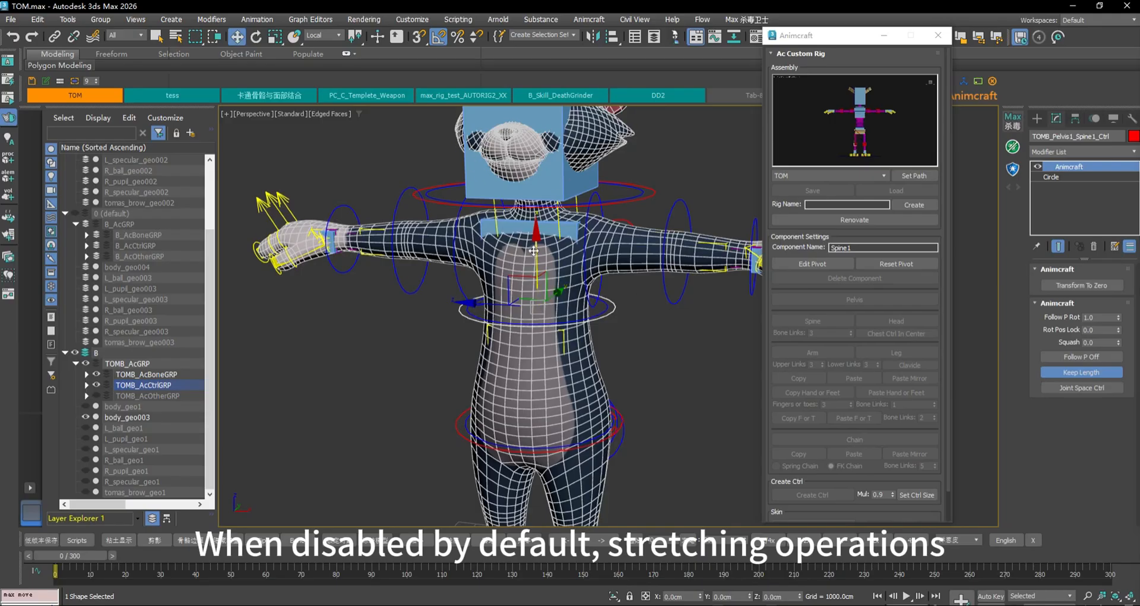
pyautogui.moveTo(534, 250); pyautogui.dragTo(518, 197)
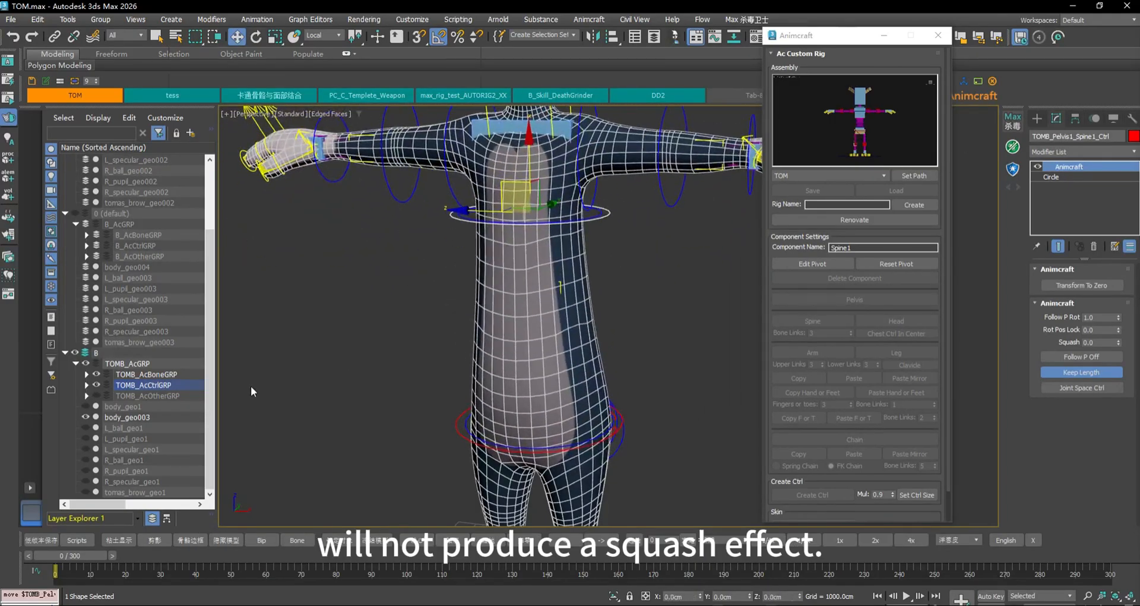
pyautogui.click(85, 417)
# Stretch the spine further, undo the move, and reset it with Transform To Zero
pyautogui.moveTo(534, 169); pyautogui.dragTo(507, 126)
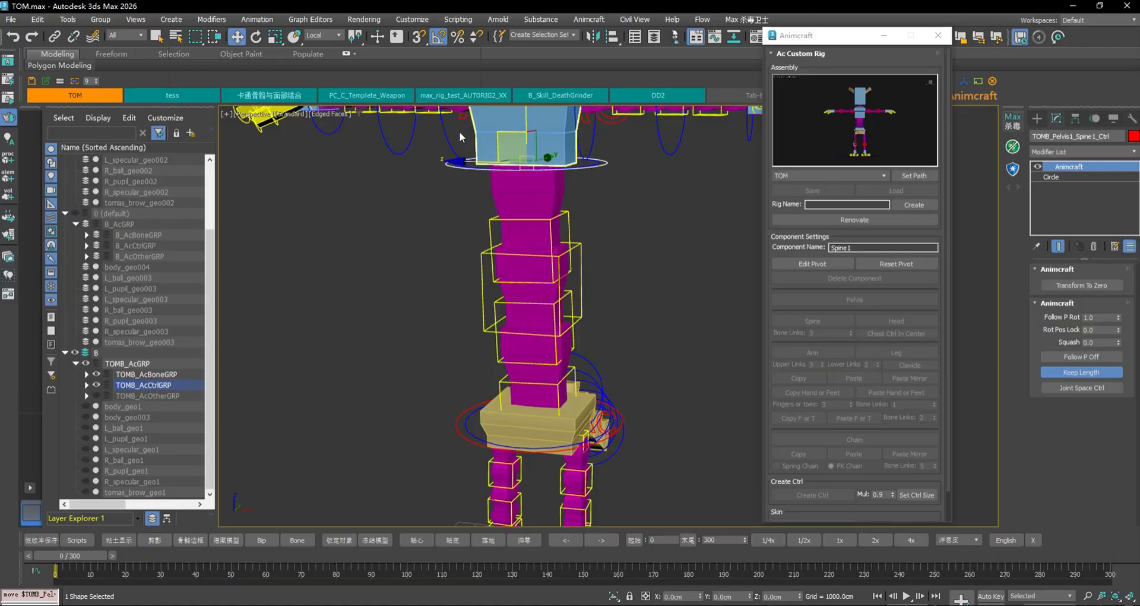
pyautogui.moveTo(505, 132)
pyautogui.mouseDown()
pyautogui.moveTo(547, 136)
pyautogui.moveTo(502, 173)
pyautogui.moveTo(487, 211)
pyautogui.moveTo(522, 143)
pyautogui.mouseUp()
pyautogui.hotkey('ctrl', 'z')
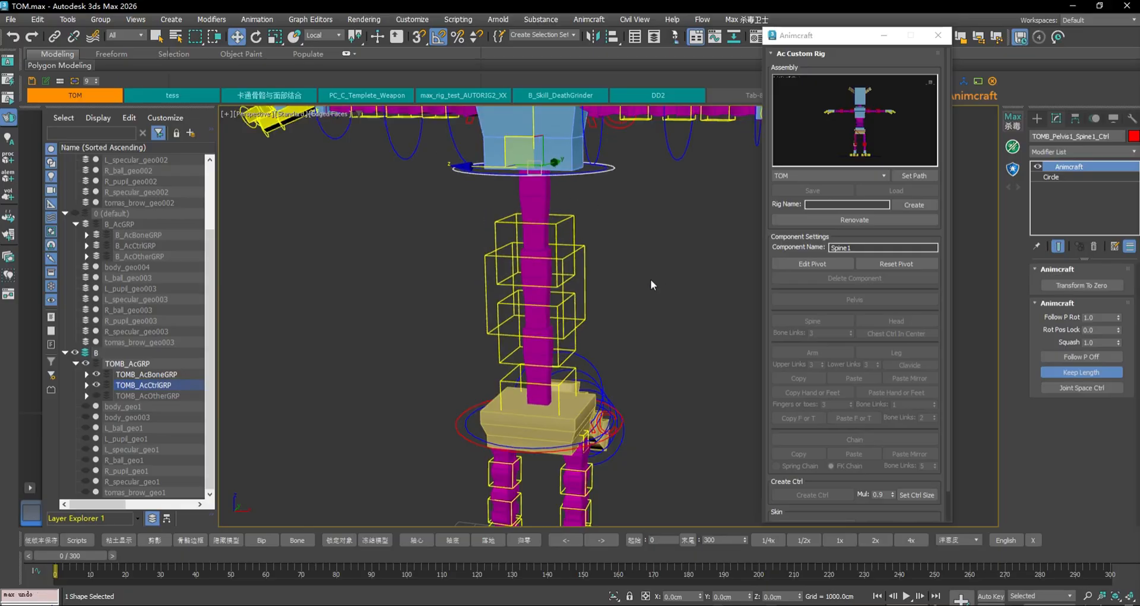
pyautogui.click(1108, 284)
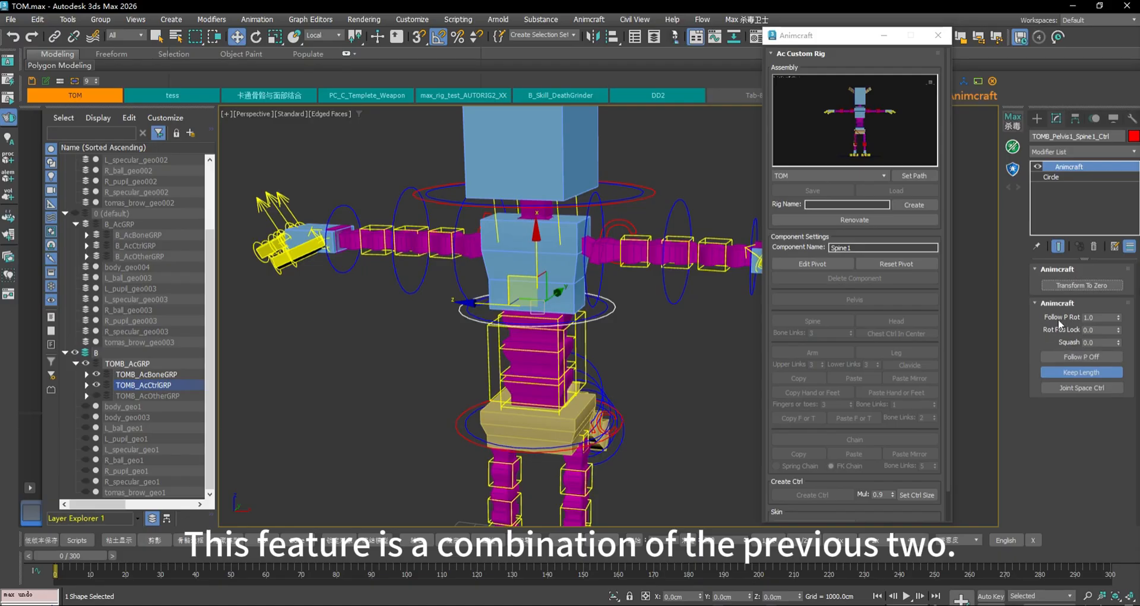
# Turn on Follow P Off and test swinging the pelvis controller, then undo
pyautogui.click(1081, 355)
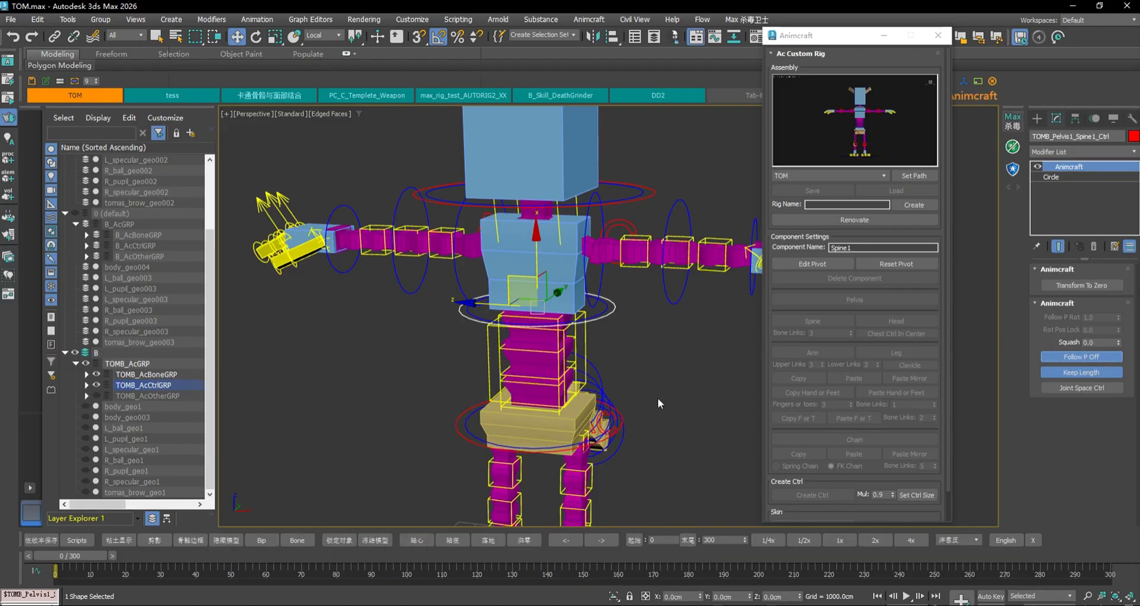
pyautogui.click(472, 418)
pyautogui.press('e')
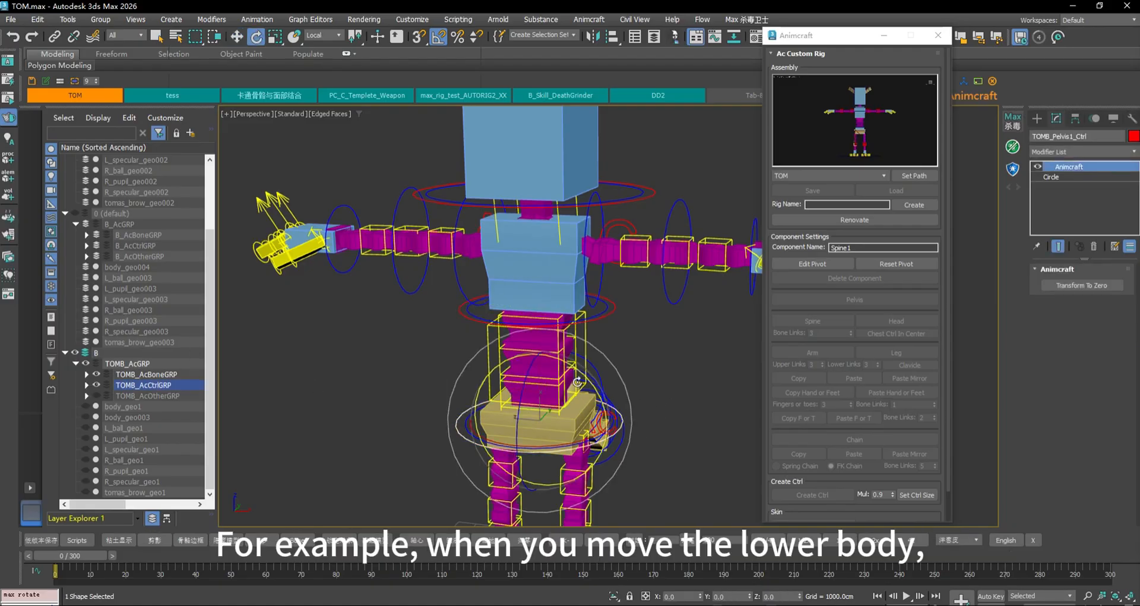
pyautogui.moveTo(577, 381); pyautogui.dragTo(675, 369)
pyautogui.hotkey('ctrl', 'z')
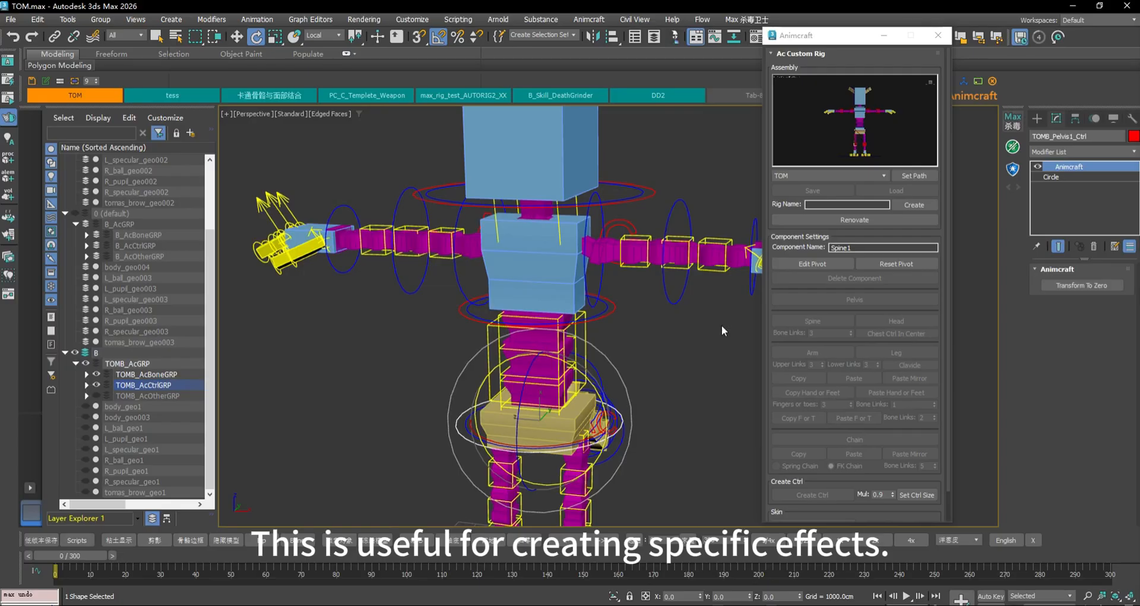
# Show body_geo003 again, repeat the pelvis swing test, undo, and clear the selection
pyautogui.click(84, 417)
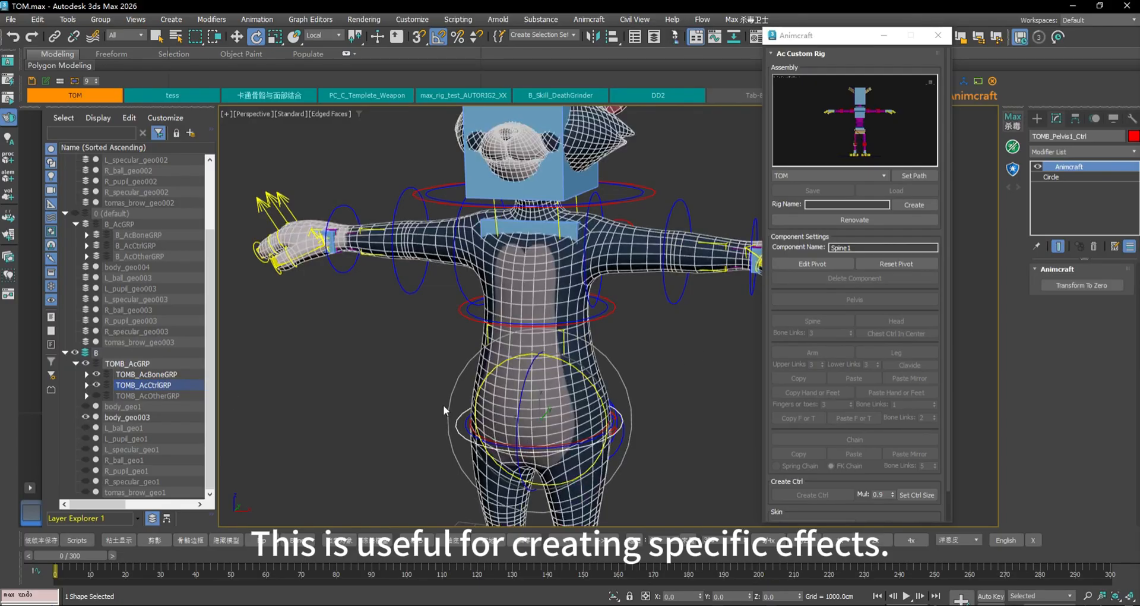
pyautogui.moveTo(561, 397); pyautogui.dragTo(692, 360)
pyautogui.hotkey('ctrl', 'z')
pyautogui.click(672, 348)
# Turn Follow P Off back off on the waist spine controller
pyautogui.click(612, 315)
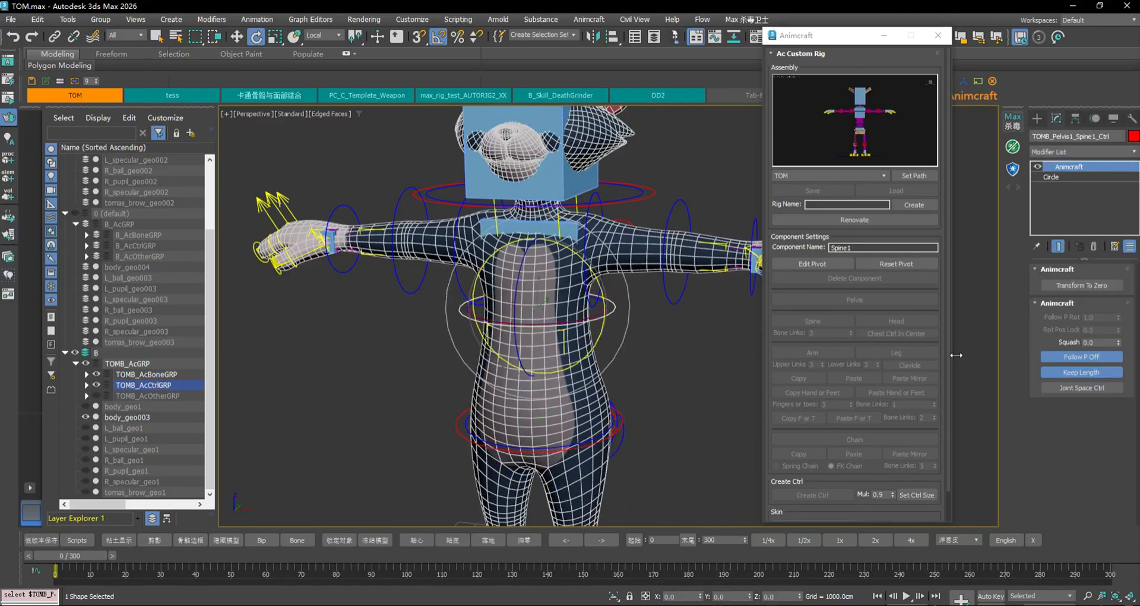
pyautogui.click(1109, 359)
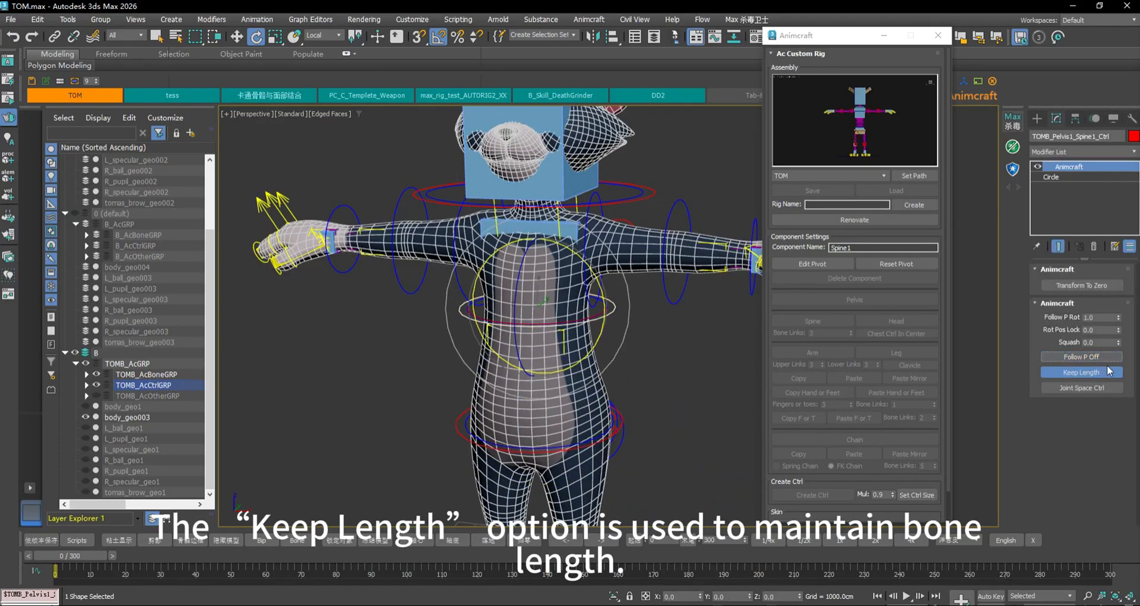
pyautogui.click(665, 333)
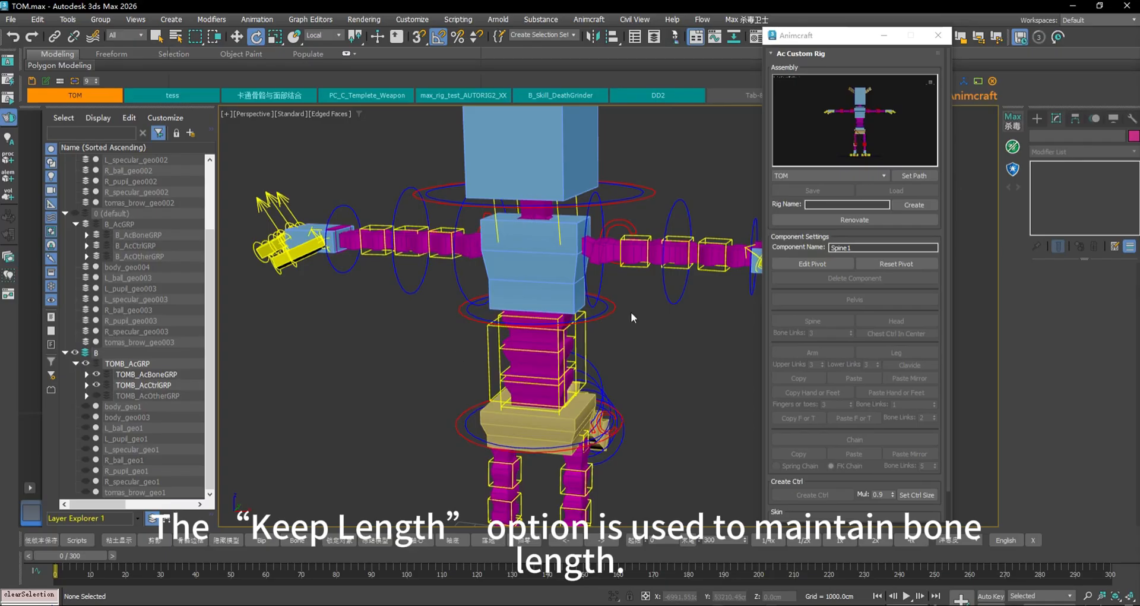
# Move the spine controller up to stretch the spine and inspect the stretched spine bones
pyautogui.click(613, 311)
pyautogui.press('w')
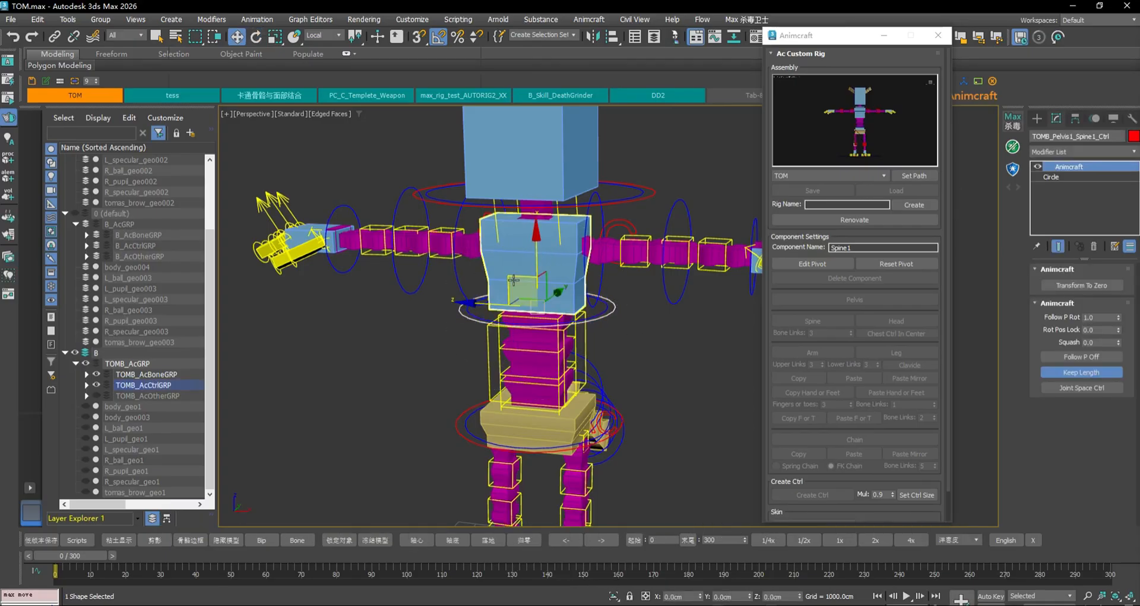
pyautogui.moveTo(541, 237); pyautogui.dragTo(542, 3)
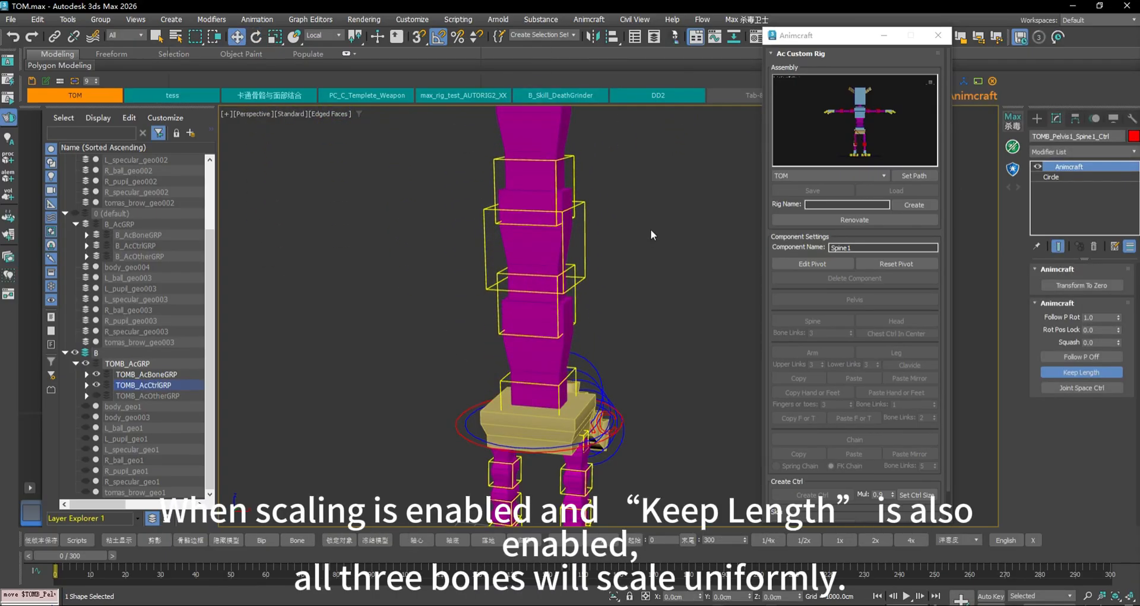
pyautogui.moveTo(651, 230); pyautogui.dragTo(657, 296, button='middle')
pyautogui.click(552, 250)
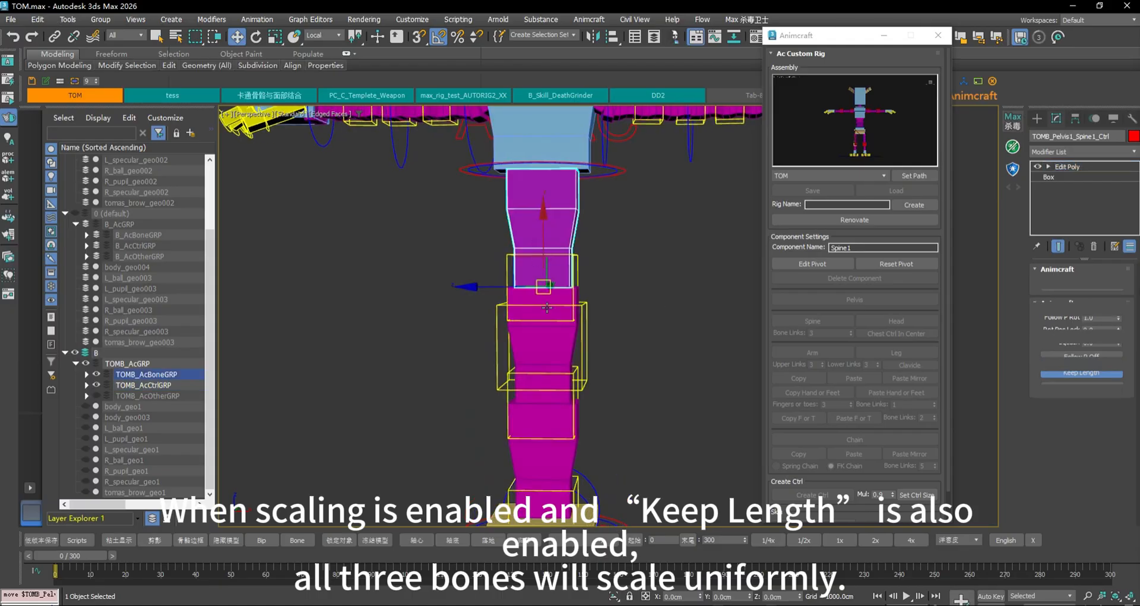
pyautogui.click(549, 343)
pyautogui.click(559, 468)
pyautogui.moveTo(653, 441)
pyautogui.keyDown('alt'); pyautogui.mouseDown(button='middle')
pyautogui.moveTo(605, 437)
pyautogui.moveTo(640, 439)
pyautogui.mouseUp(button='middle'); pyautogui.keyUp('alt')
pyautogui.click(570, 176)
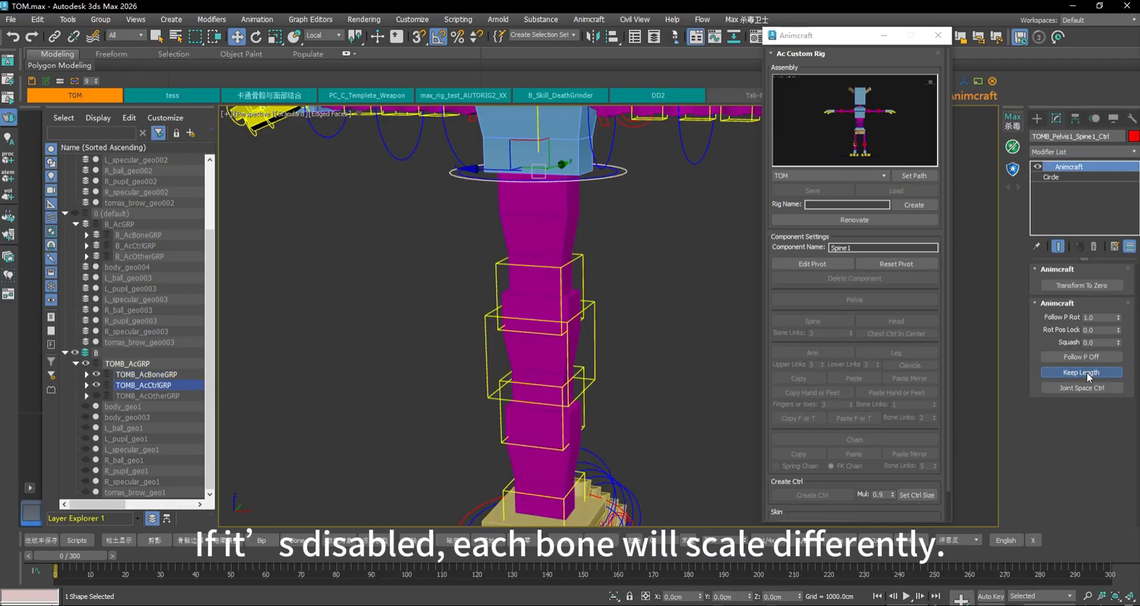
# Toggle Keep Length off and on to compare, leaving it enabled
pyautogui.click(1086, 372)
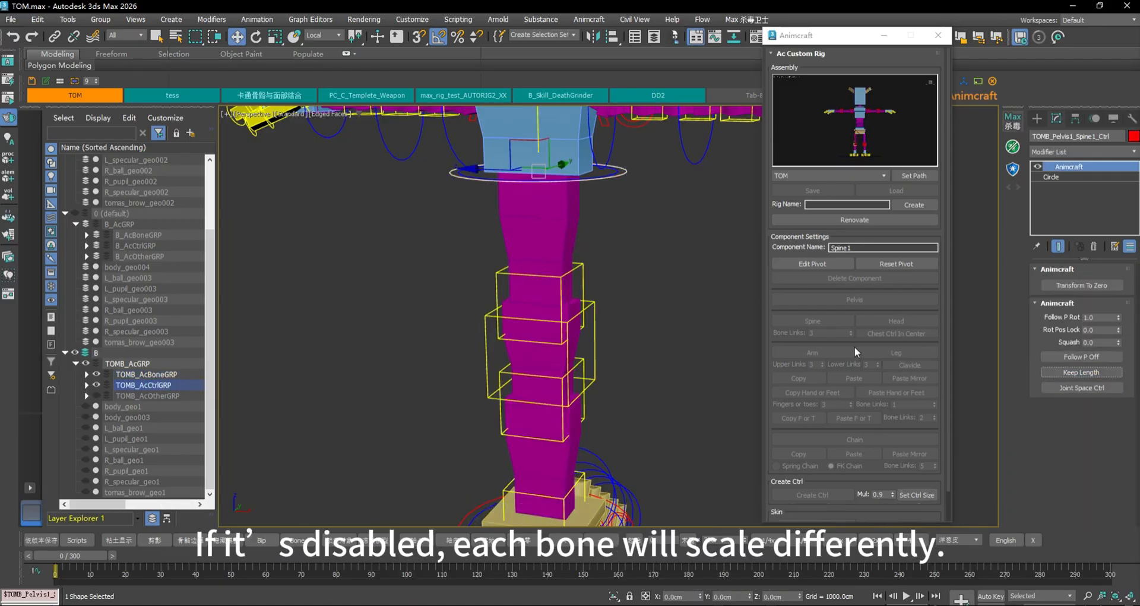
pyautogui.click(1090, 375)
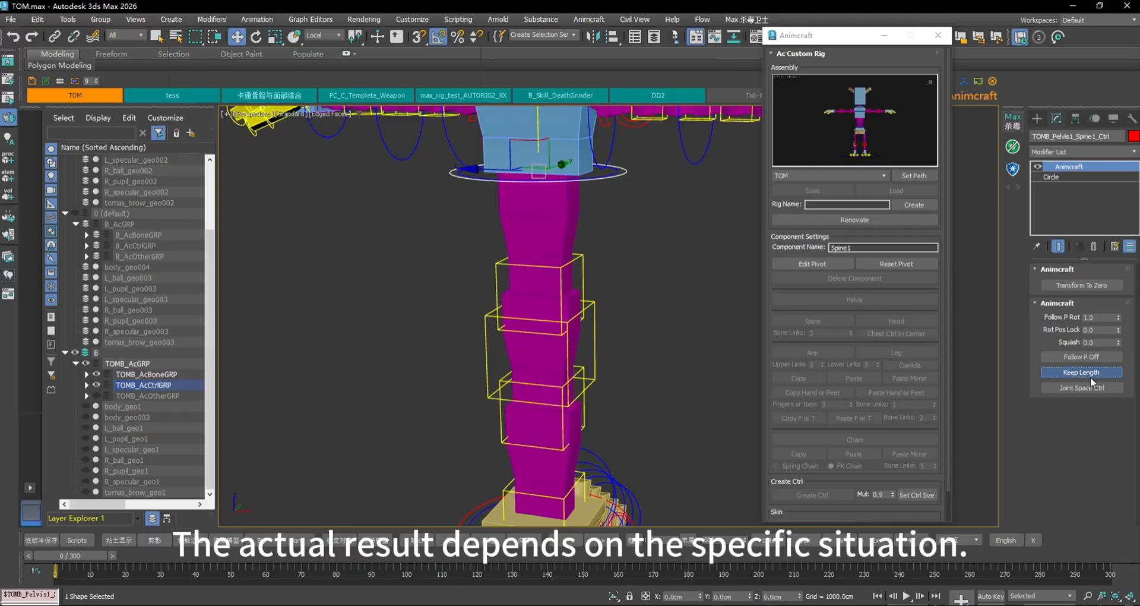
pyautogui.click(1090, 376)
pyautogui.click(1097, 372)
pyautogui.moveTo(673, 334)
pyautogui.keyDown('alt'); pyautogui.mouseDown(button='middle')
pyautogui.moveTo(644, 358)
pyautogui.moveTo(681, 326)
pyautogui.moveTo(672, 322)
pyautogui.mouseUp(button='middle'); pyautogui.keyUp('alt')
pyautogui.moveTo(727, 300); pyautogui.dragTo(698, 312, button='middle')
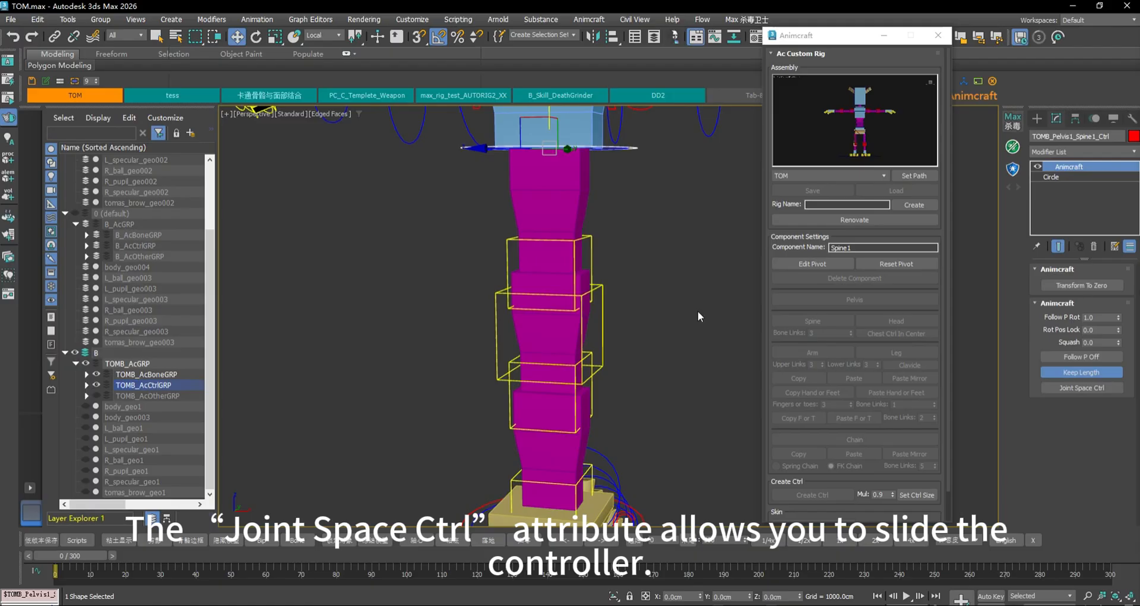
# Activate Joint Space Ctrl and slide the spine mid controller along the spine
pyautogui.click(1053, 384)
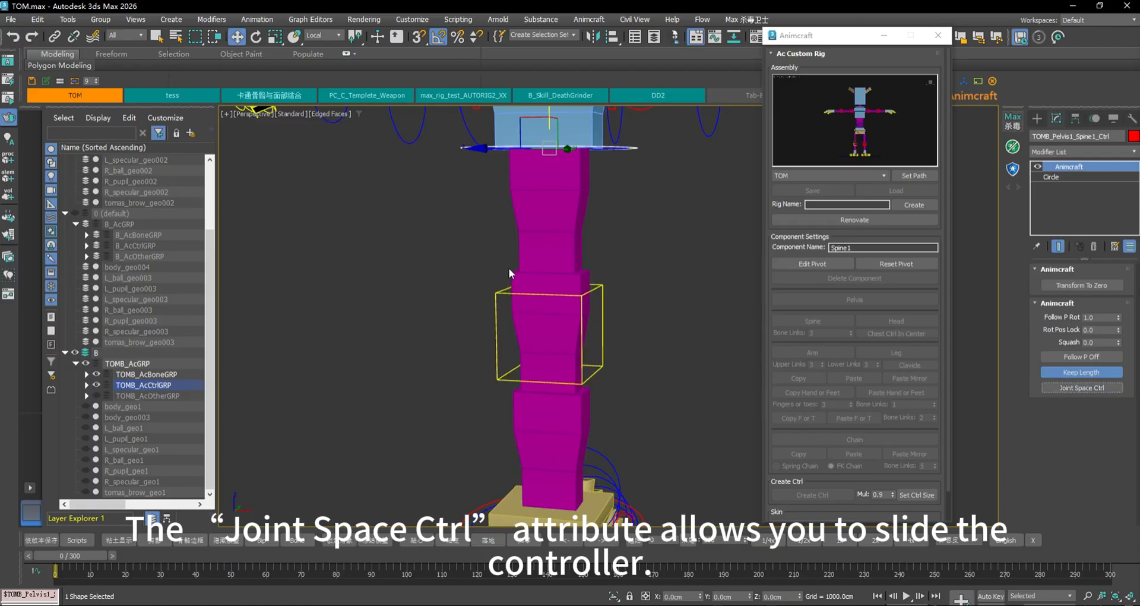
pyautogui.click(583, 314)
pyautogui.keyDown('alt'); pyautogui.moveTo(654, 304); pyautogui.dragTo(620, 337, button='middle'); pyautogui.keyUp('alt')
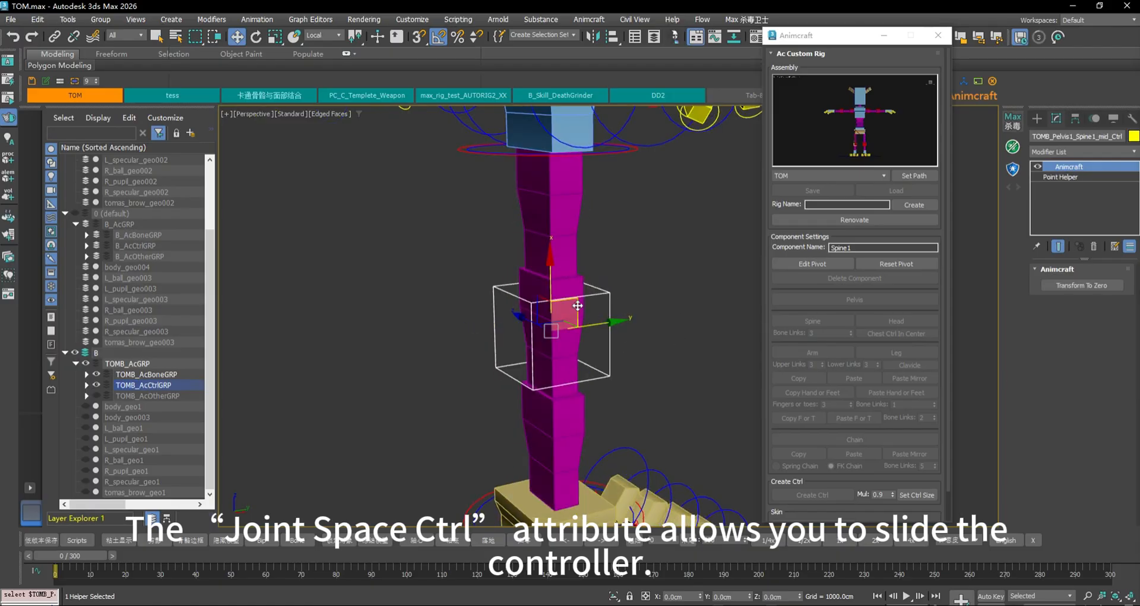
pyautogui.moveTo(578, 305); pyautogui.dragTo(496, 286)
# Add joint-space controllers to the spine ring and bend the spine with T3 and T2
pyautogui.click(627, 151)
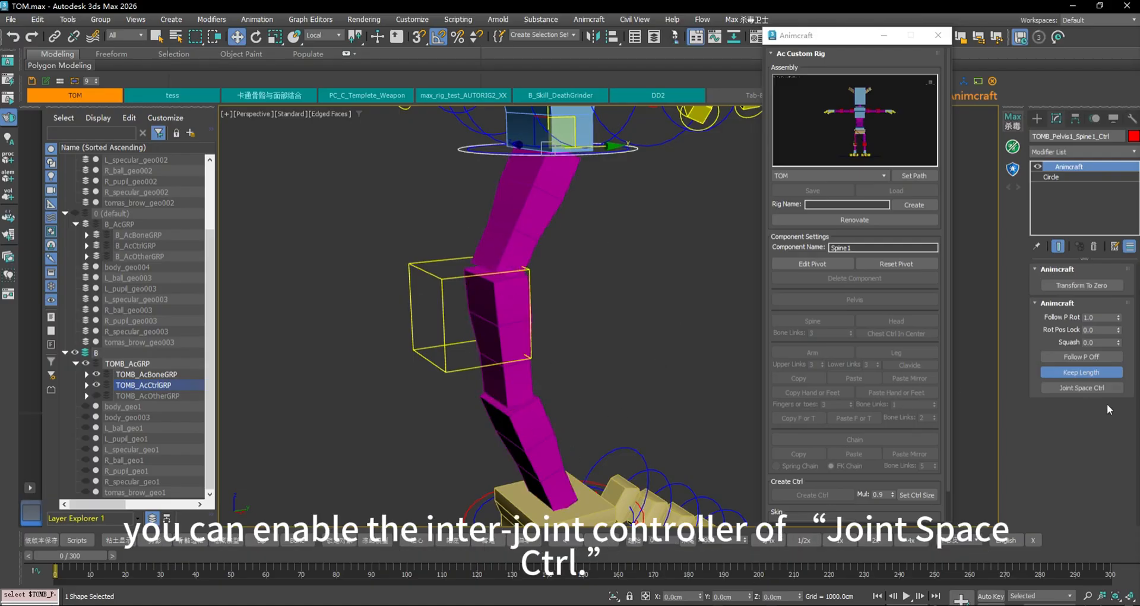
pyautogui.click(1095, 388)
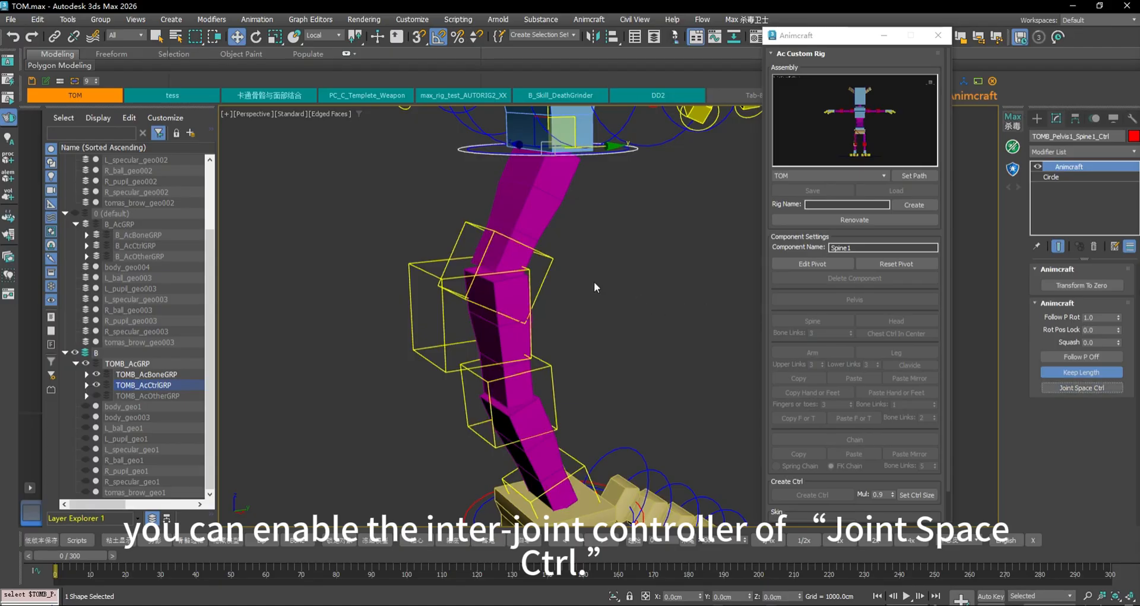
pyautogui.click(551, 266)
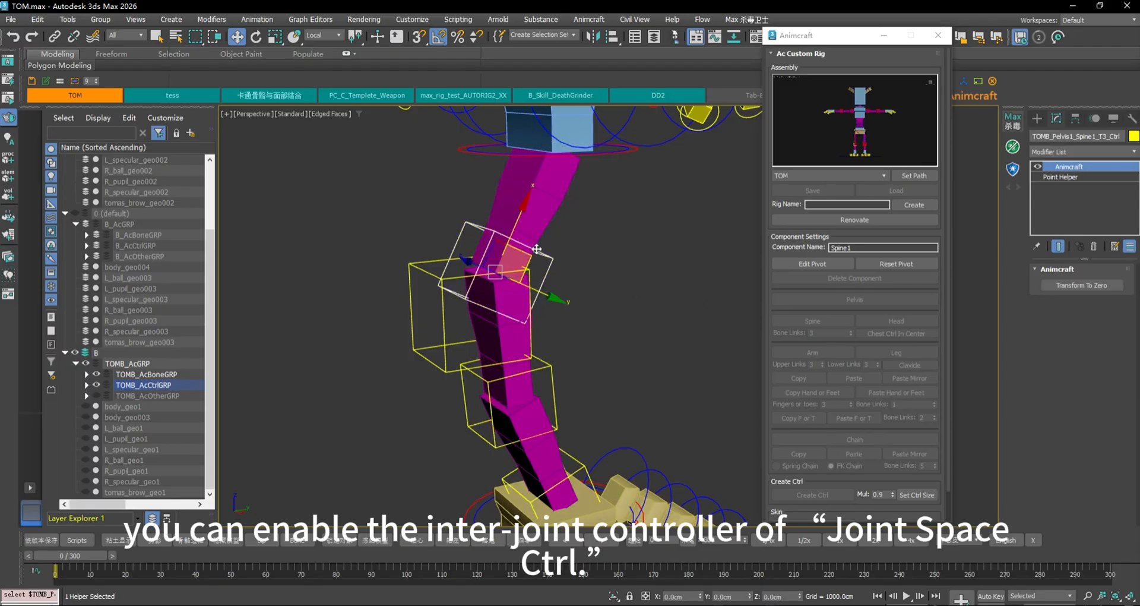
pyautogui.moveTo(535, 254); pyautogui.dragTo(573, 240)
pyautogui.click(535, 371)
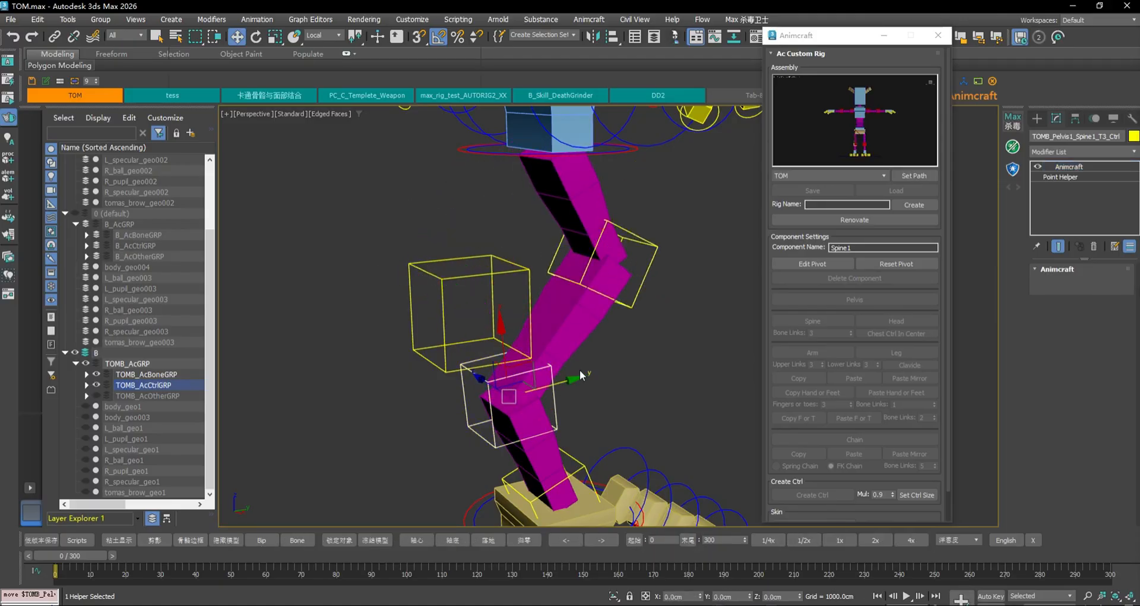
pyautogui.moveTo(537, 370); pyautogui.dragTo(579, 354)
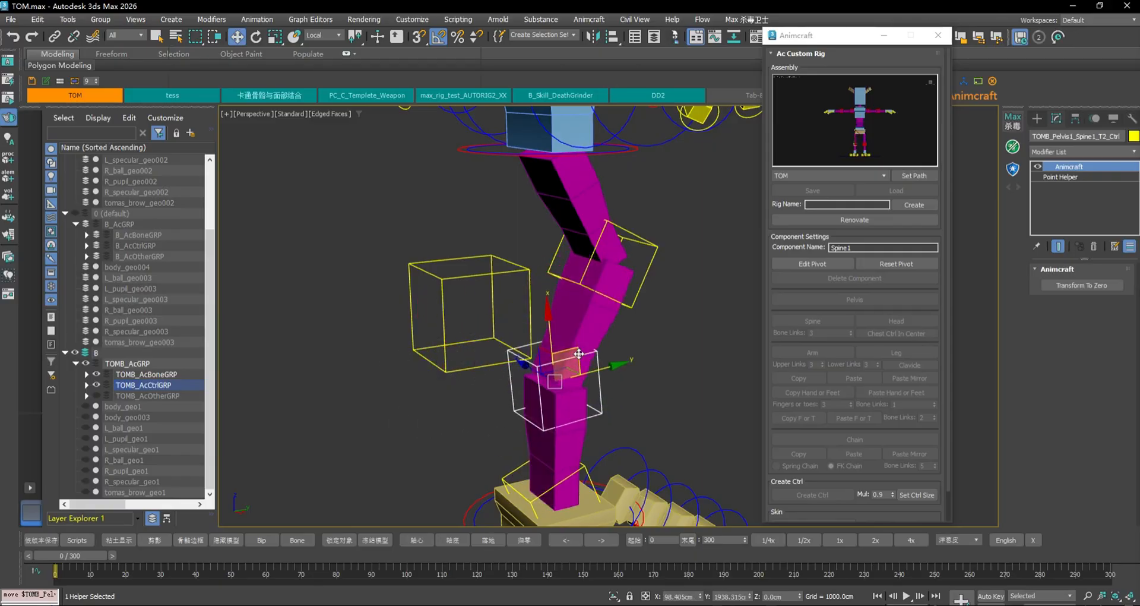
# Show the body mesh and bend the torso left with the T3 spine controller
pyautogui.click(86, 417)
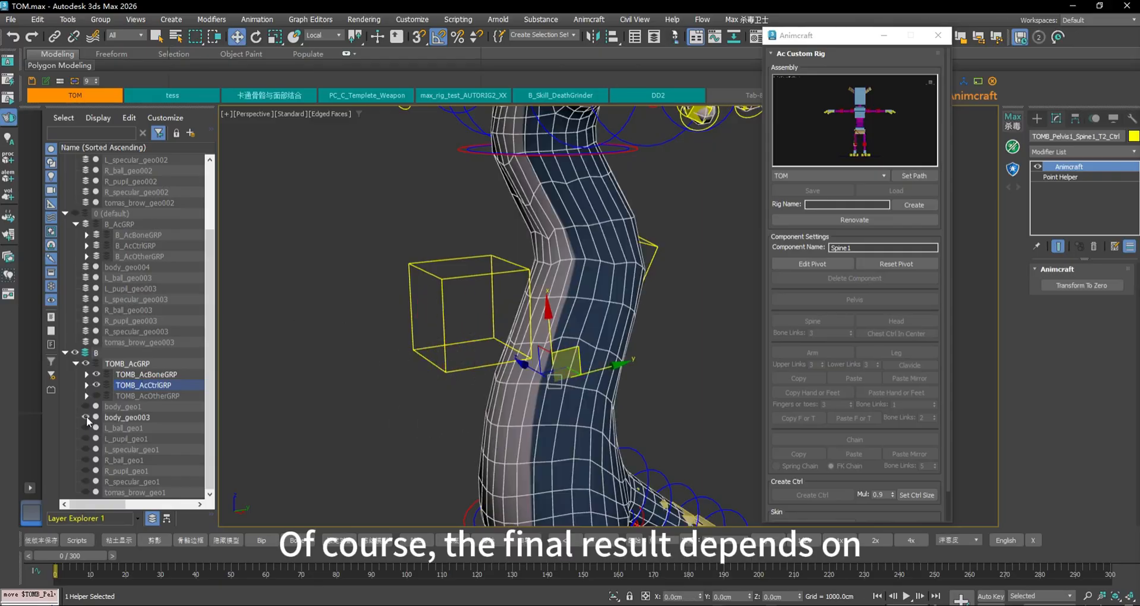
pyautogui.click(652, 252)
pyautogui.scroll(-3, 665, 244)
pyautogui.moveTo(693, 248); pyautogui.dragTo(649, 255, button='middle')
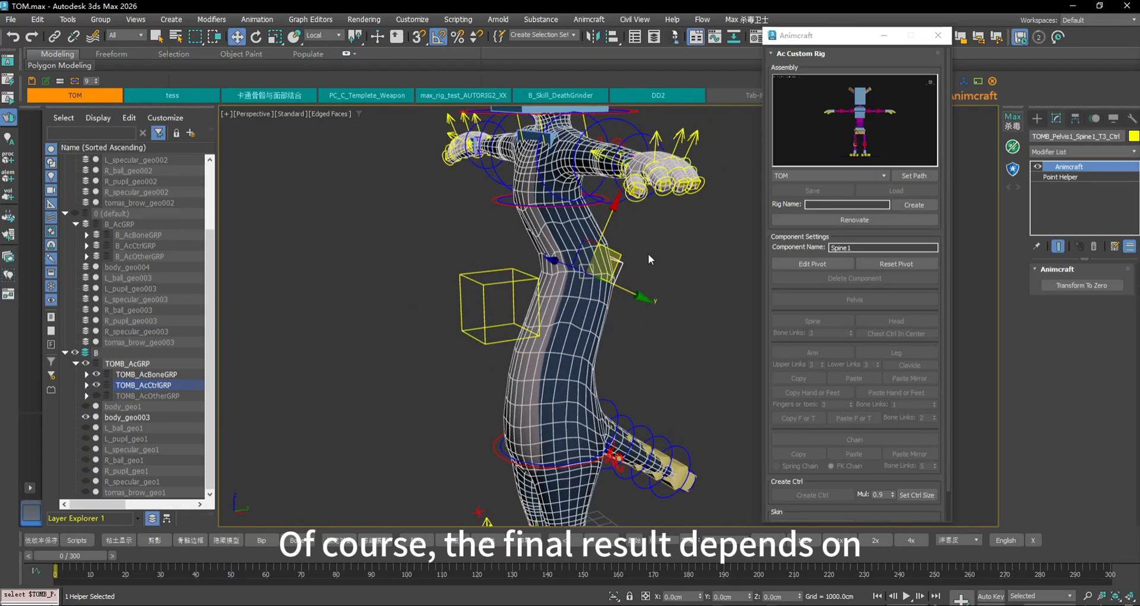
pyautogui.moveTo(622, 255); pyautogui.dragTo(539, 263)
pyautogui.keyDown('alt'); pyautogui.moveTo(678, 331); pyautogui.dragTo(733, 342, button='middle'); pyautogui.keyUp('alt')
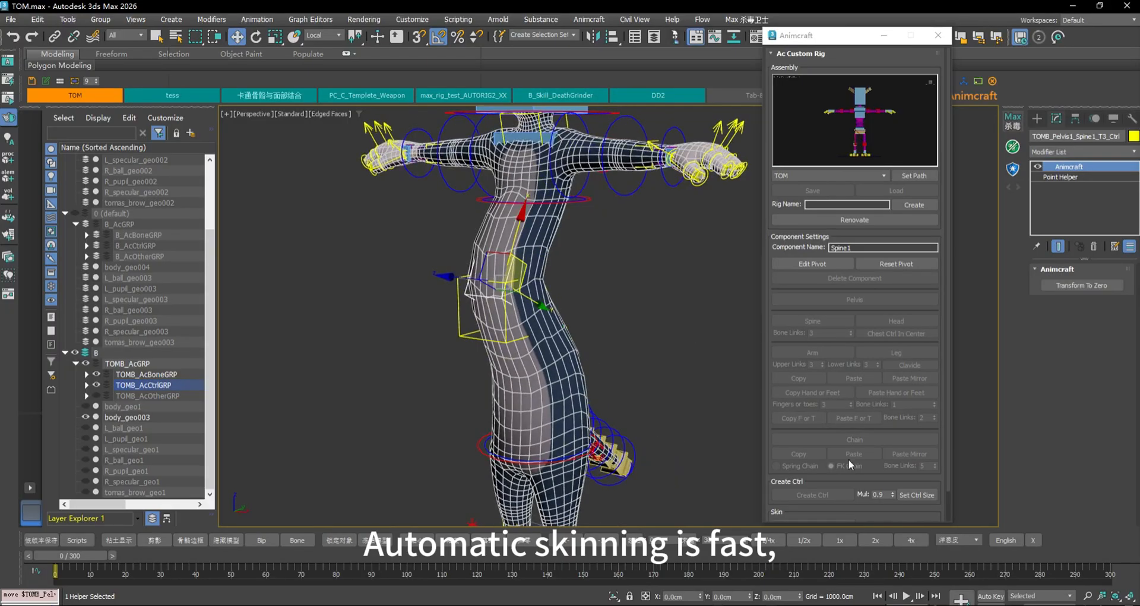
# Straighten the torso, undo the last move, and zero the T3 controller's transform
pyautogui.scroll(-1, 817, 497)
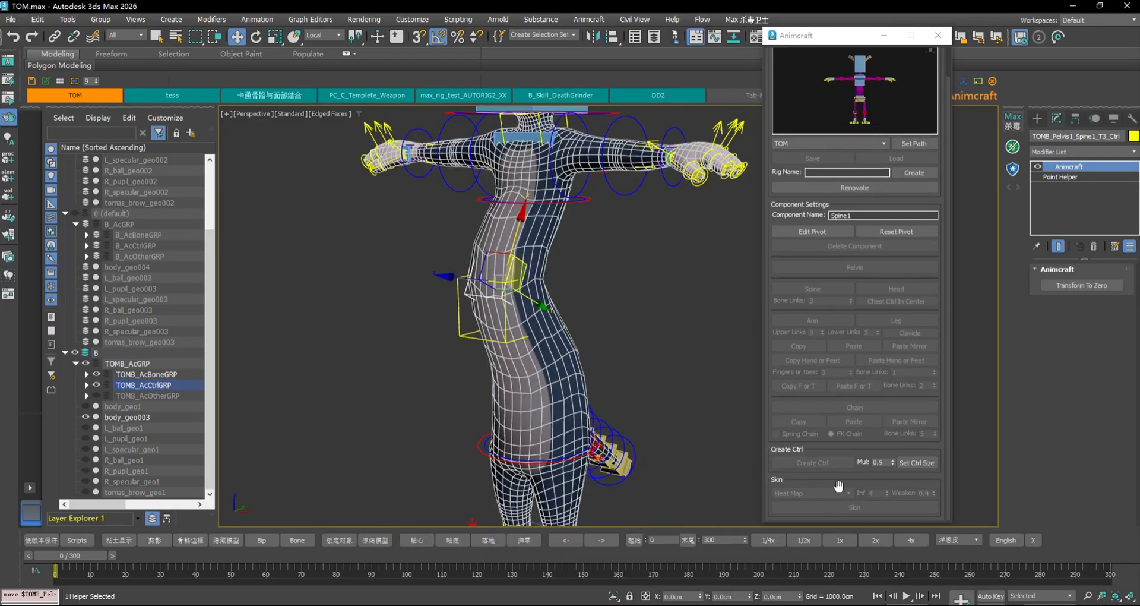
pyautogui.moveTo(527, 266)
pyautogui.mouseDown()
pyautogui.moveTo(598, 282)
pyautogui.moveTo(552, 291)
pyautogui.moveTo(596, 252)
pyautogui.moveTo(544, 252)
pyautogui.mouseUp()
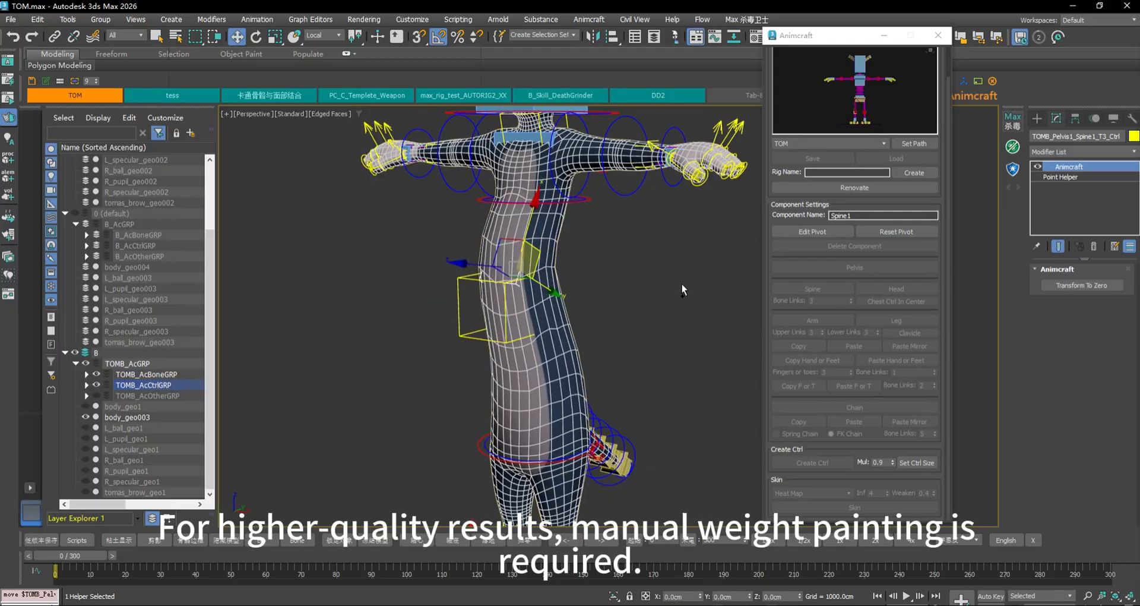
pyautogui.hotkey('ctrl', 'z')
pyautogui.moveTo(602, 304)
pyautogui.keyDown('alt'); pyautogui.mouseDown(button='middle')
pyautogui.moveTo(563, 296)
pyautogui.moveTo(596, 307)
pyautogui.mouseUp(button='middle'); pyautogui.keyUp('alt')
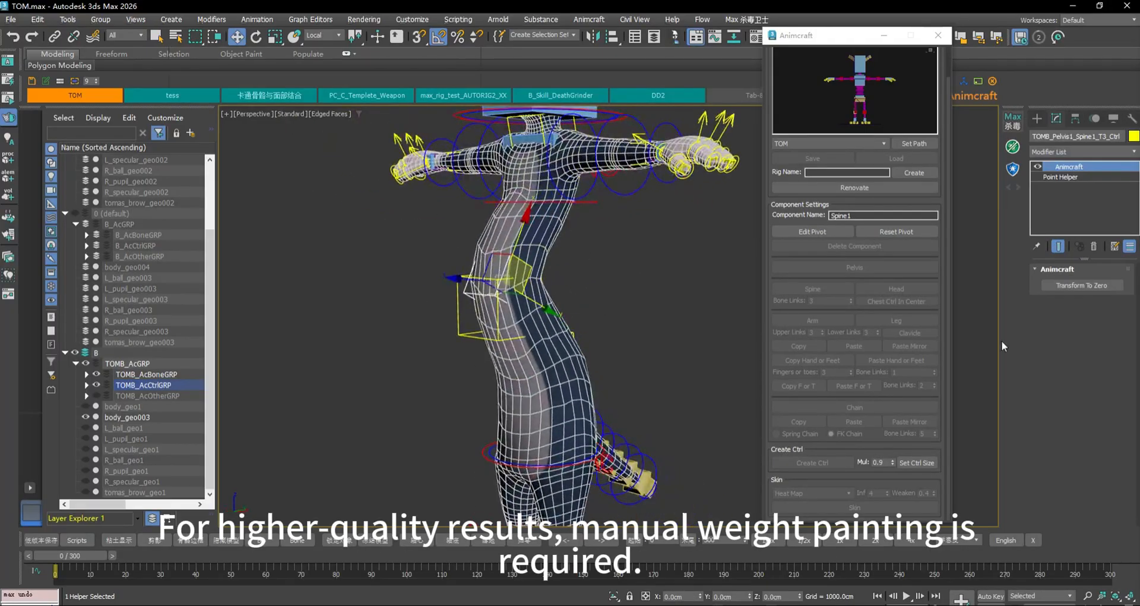
pyautogui.click(1076, 288)
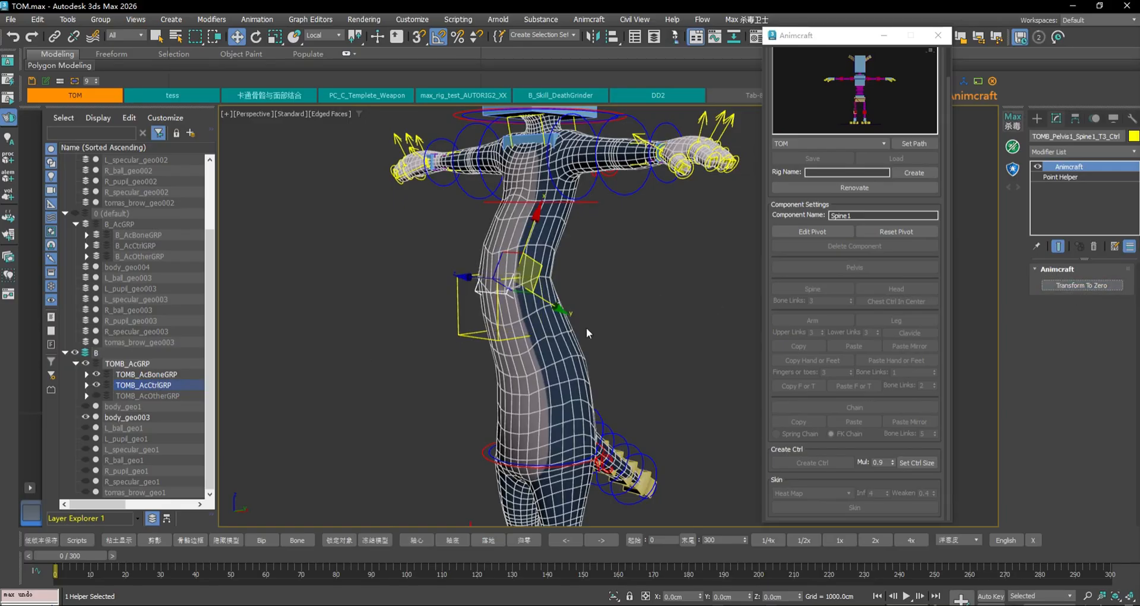
pyautogui.click(499, 336)
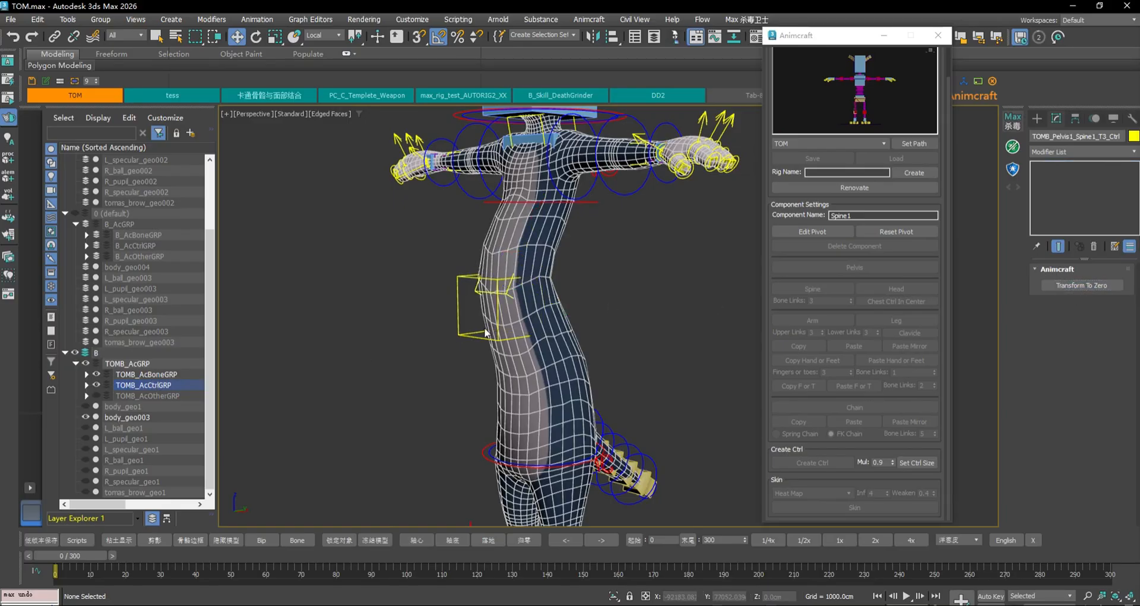
# Zero the mid, ChildrenCtrl and main Spine1 controllers with Transform To Zero
pyautogui.click(1097, 285)
pyautogui.click(585, 203)
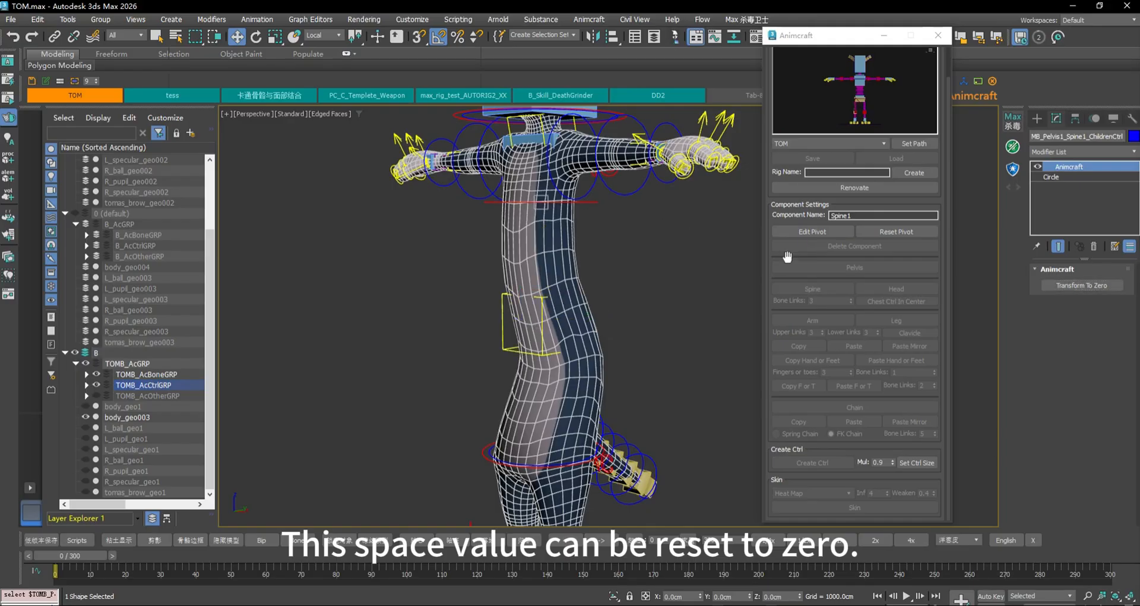
pyautogui.click(1098, 285)
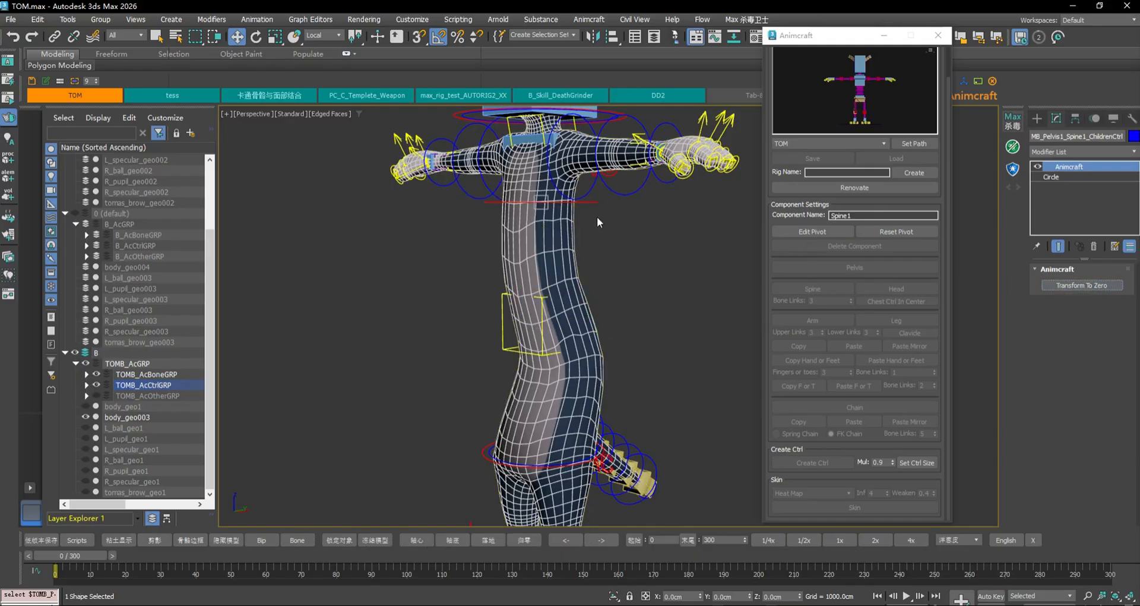
pyautogui.click(602, 202)
pyautogui.click(1091, 286)
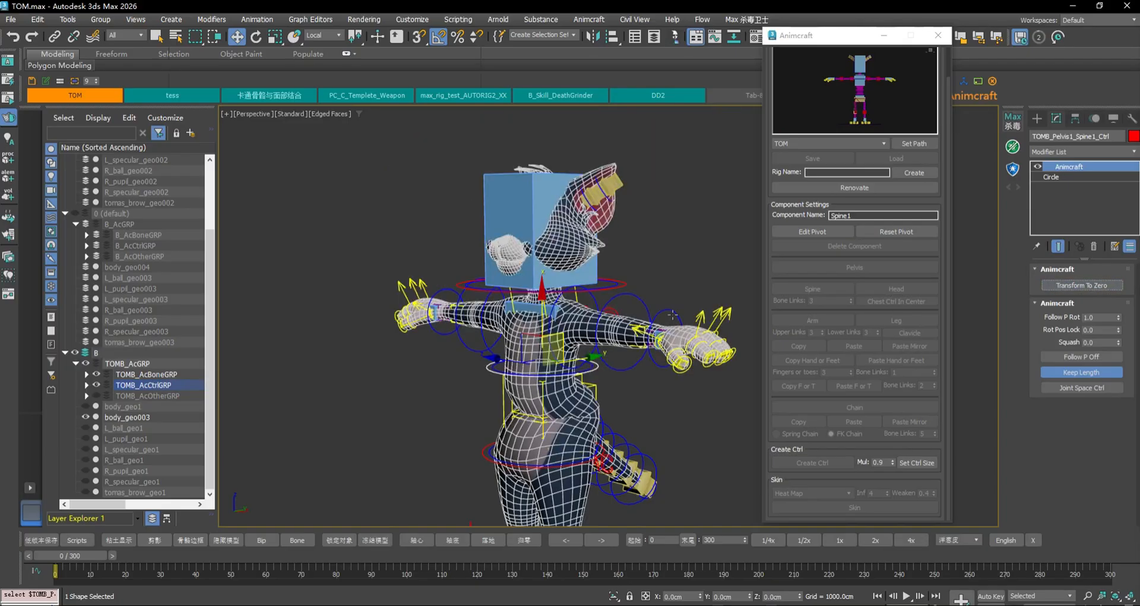
# Zero the T2 controller, reselect the main spine controller, and hide the body mesh
pyautogui.click(598, 383)
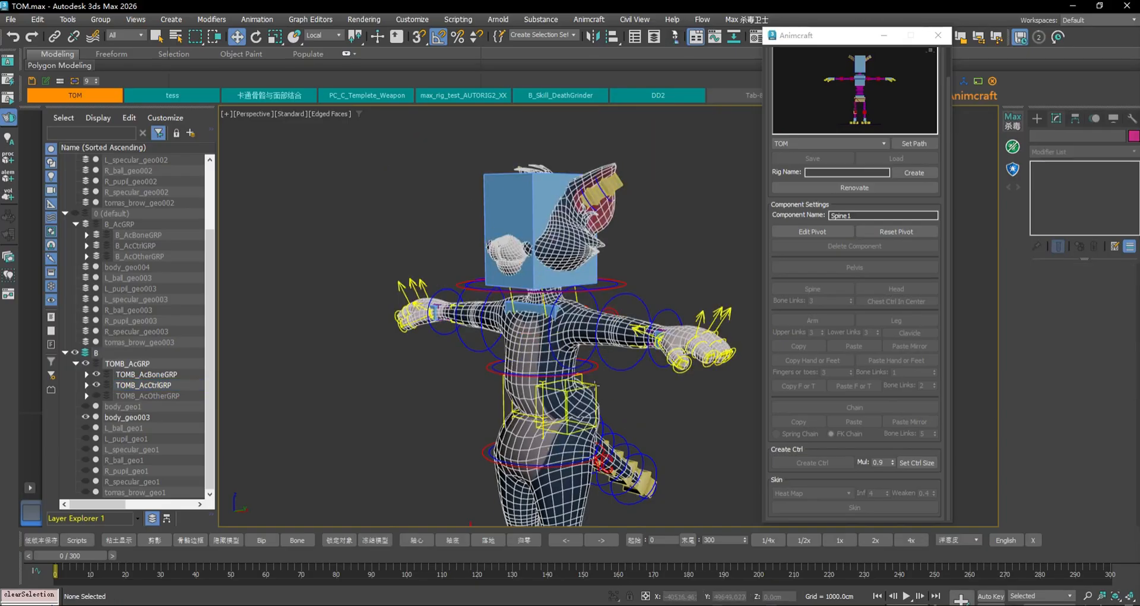
pyautogui.click(1088, 286)
pyautogui.scroll(5, 631, 418)
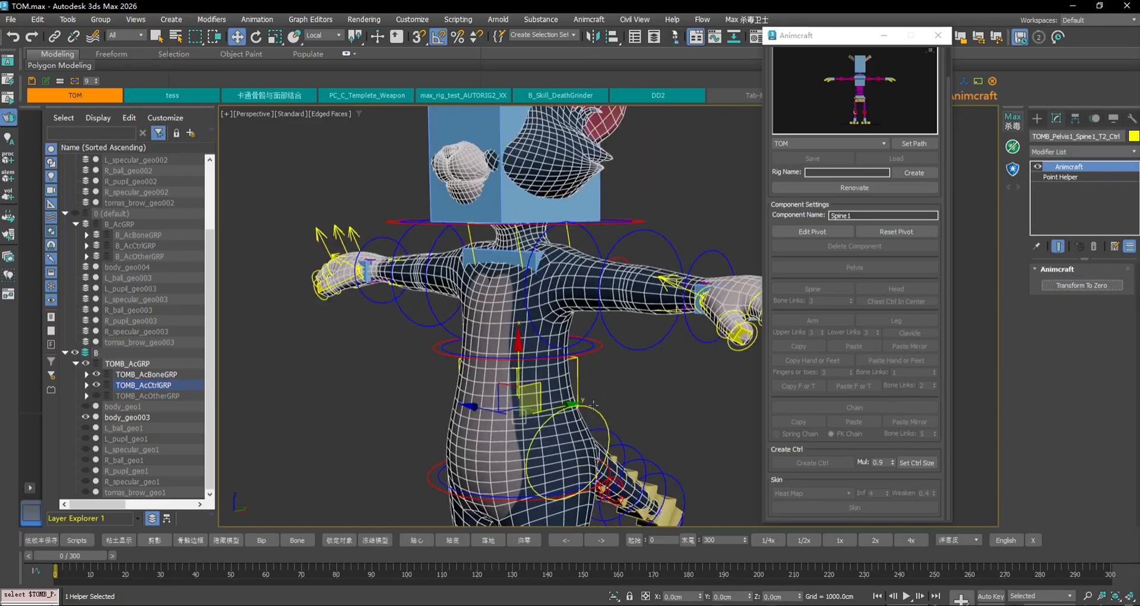
pyautogui.click(601, 350)
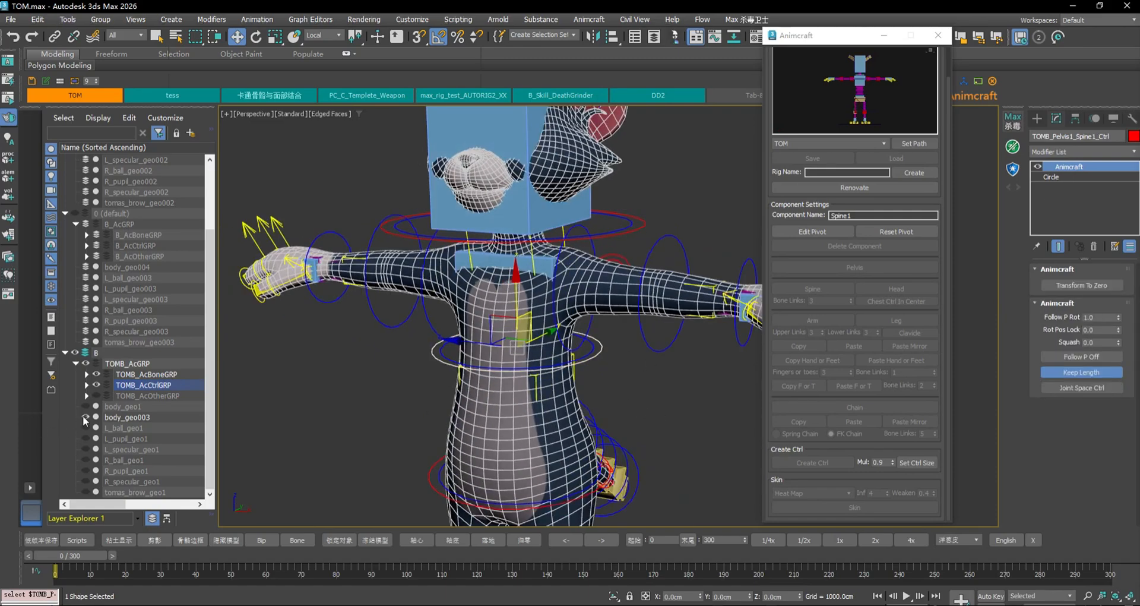
pyautogui.click(85, 417)
# Scale down the spine controller boxes with Set Ctrl Size, giving the large mid box a second pass
pyautogui.keyDown('alt'); pyautogui.moveTo(663, 384); pyautogui.dragTo(604, 353, button='middle'); pyautogui.keyUp('alt')
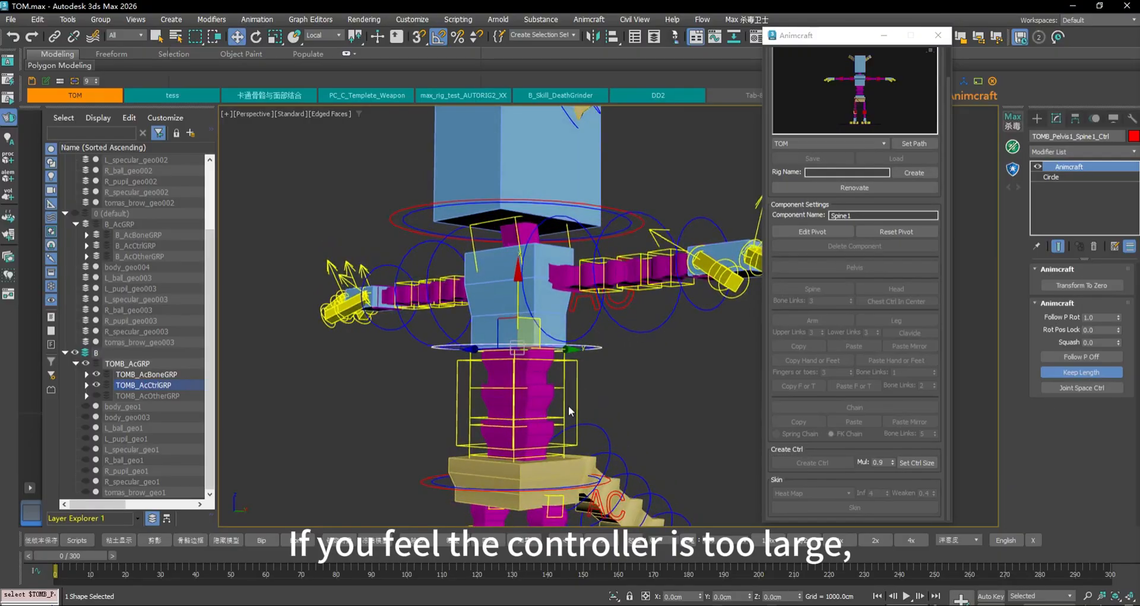
pyautogui.scroll(3, 568, 405)
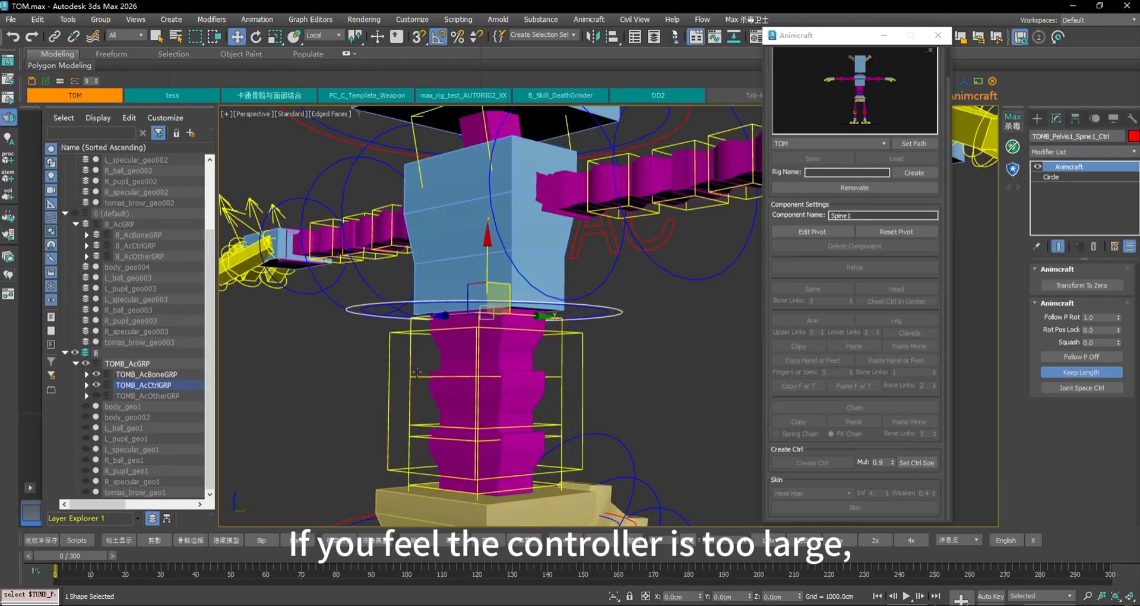
pyautogui.click(422, 455)
pyautogui.click(925, 464)
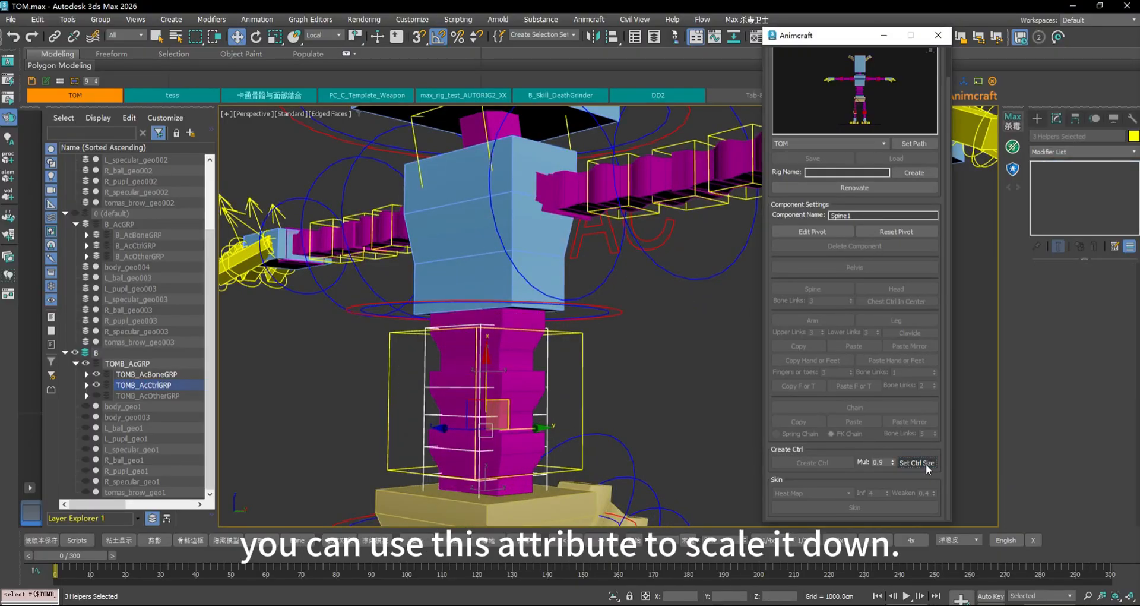
pyautogui.click(585, 396)
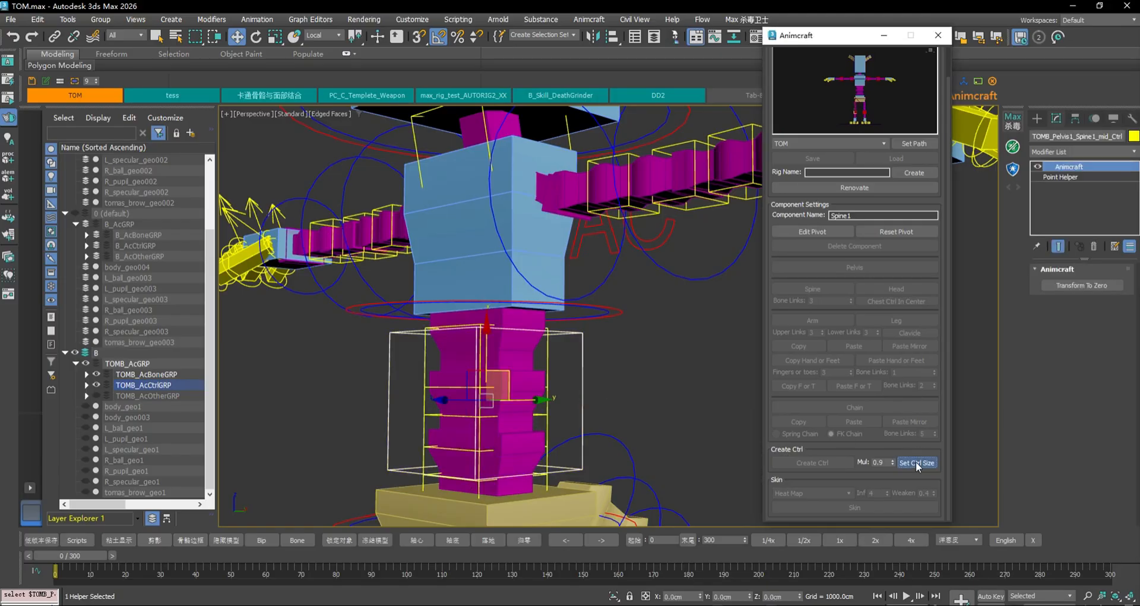
pyautogui.click(915, 463)
pyautogui.click(915, 463)
pyautogui.click(915, 463)
pyautogui.keyDown('alt'); pyautogui.moveTo(612, 363); pyautogui.dragTo(638, 375, button='middle'); pyautogui.keyUp('alt')
# Clear the selection and select the head ring controller to inspect it
pyautogui.click(639, 375)
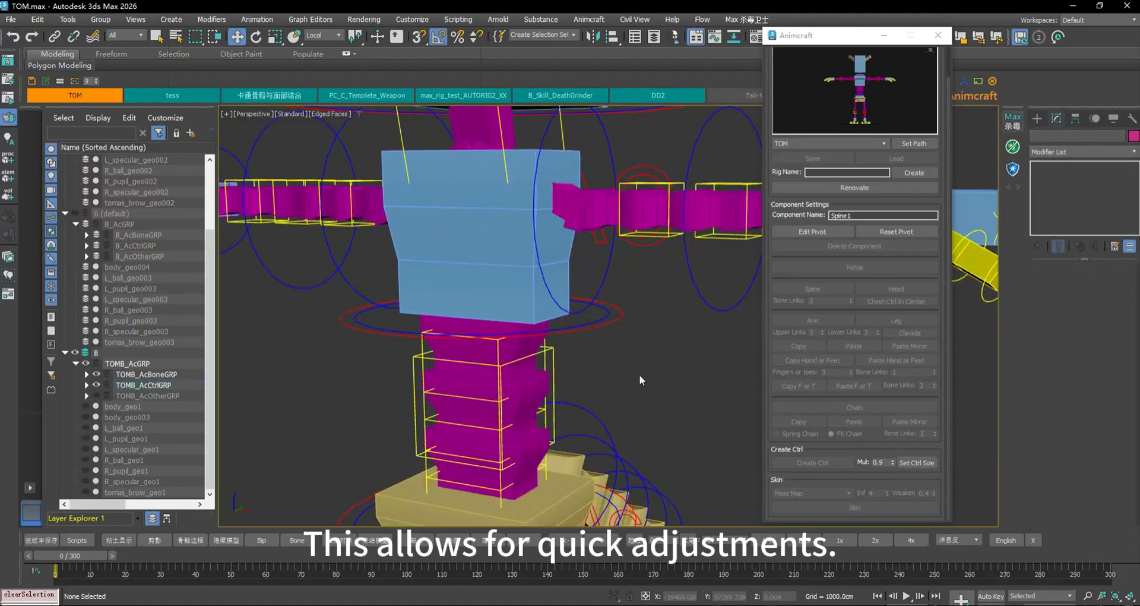
pyautogui.scroll(-3, 639, 375)
pyautogui.keyDown('alt'); pyautogui.moveTo(646, 283); pyautogui.dragTo(577, 275, button='middle'); pyautogui.keyUp('alt')
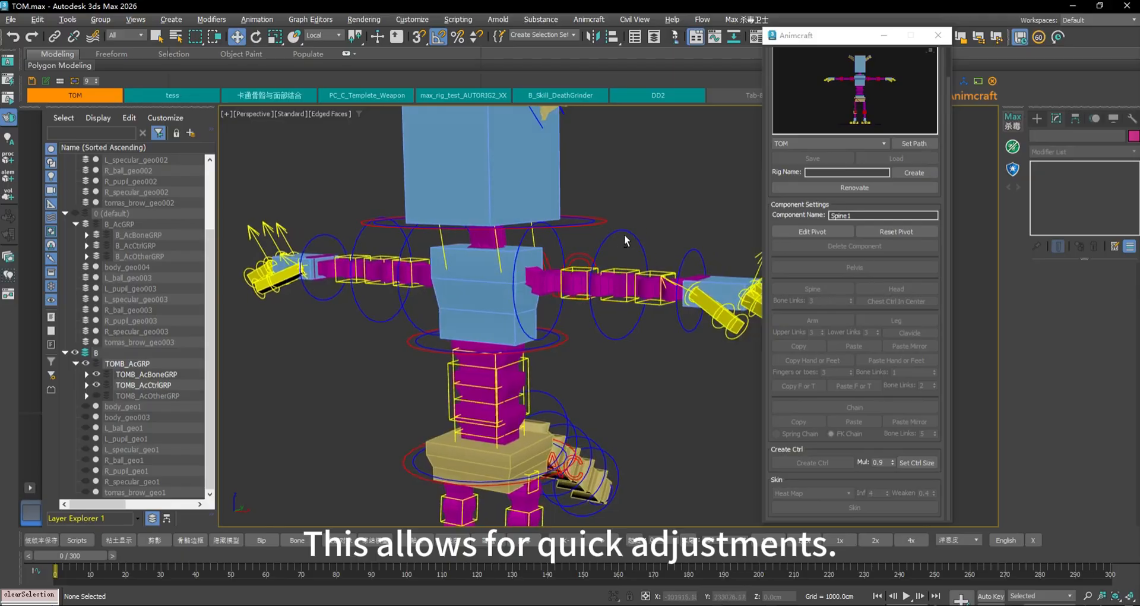
pyautogui.keyDown('alt'); pyautogui.moveTo(625, 240); pyautogui.dragTo(702, 215, button='middle'); pyautogui.keyUp('alt')
pyautogui.click(625, 256)
# Check the chest and head boxes, then select the upper-arm AC controller
pyautogui.keyDown('alt'); pyautogui.moveTo(641, 267); pyautogui.dragTo(600, 293, button='middle'); pyautogui.keyUp('alt')
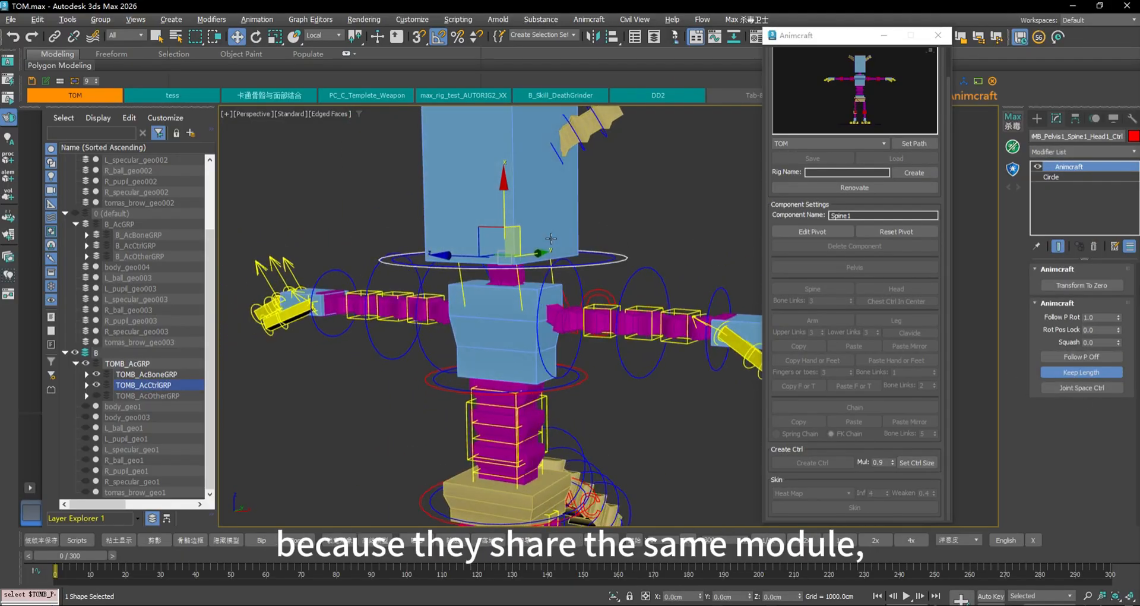
pyautogui.click(501, 336)
pyautogui.click(571, 201)
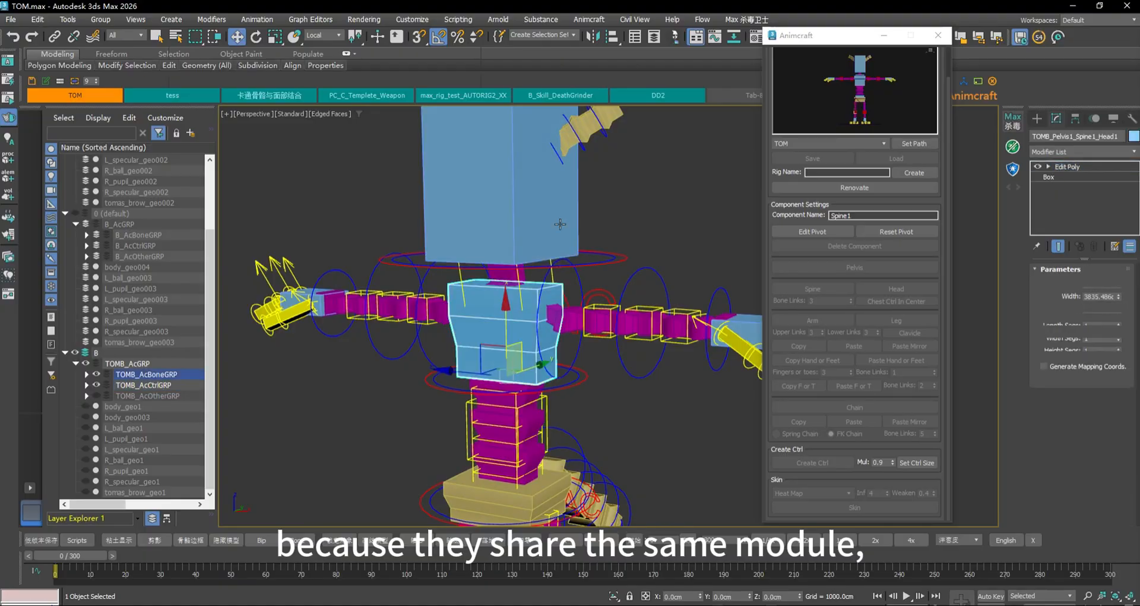
pyautogui.keyDown('alt'); pyautogui.moveTo(544, 195); pyautogui.dragTo(572, 323, button='middle'); pyautogui.keyUp('alt')
pyautogui.click(551, 286)
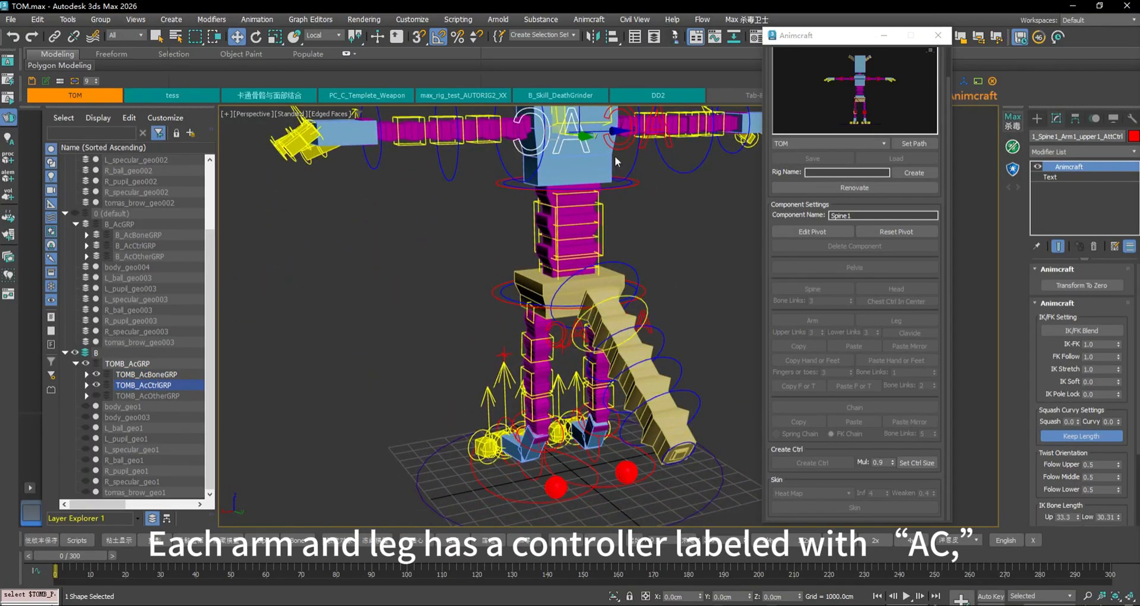
# Zero the arm controller's attributes and drag IK-FK down to 0.1
pyautogui.keyDown('alt'); pyautogui.moveTo(614, 155); pyautogui.dragTo(693, 292, button='middle'); pyautogui.keyUp('alt')
pyautogui.keyDown('alt'); pyautogui.moveTo(600, 248); pyautogui.dragTo(618, 224, button='middle'); pyautogui.keyUp('alt')
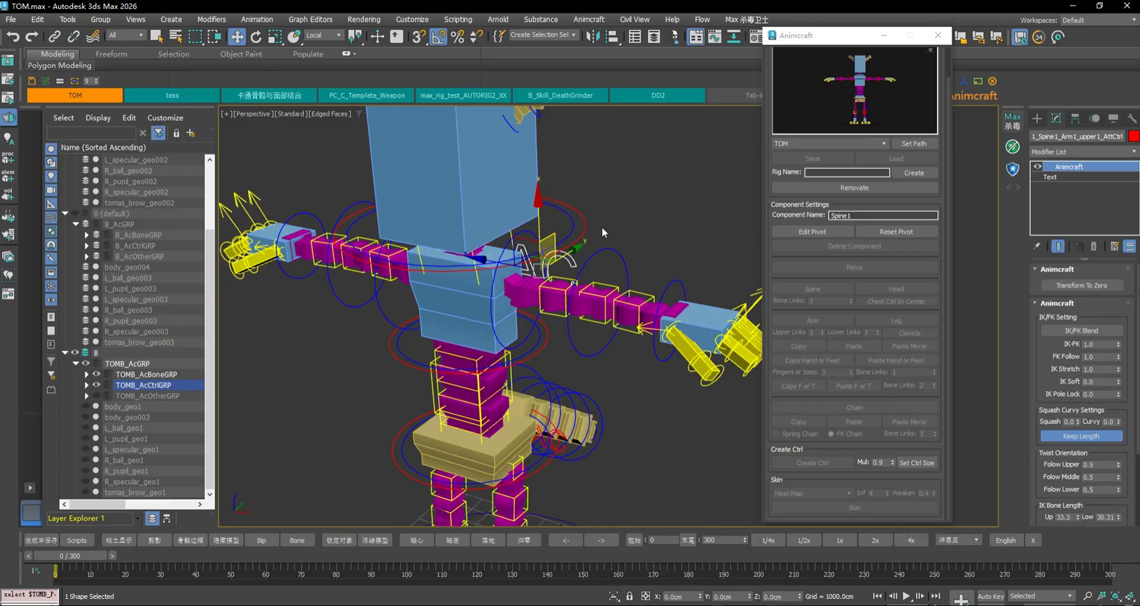
pyautogui.click(1087, 286)
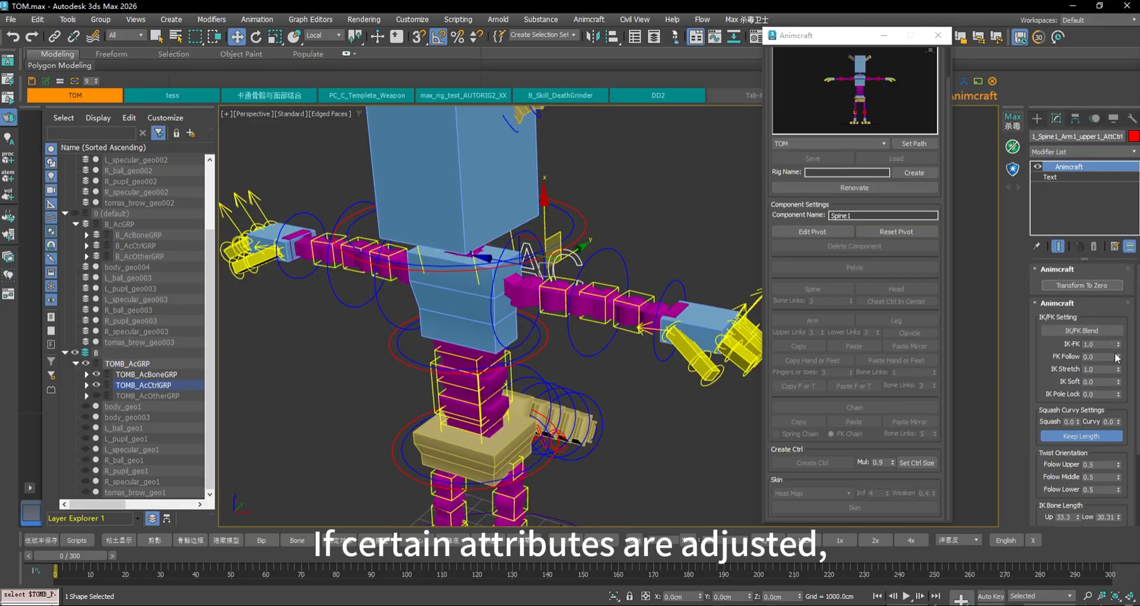
pyautogui.moveTo(1120, 351); pyautogui.dragTo(1121, 288)
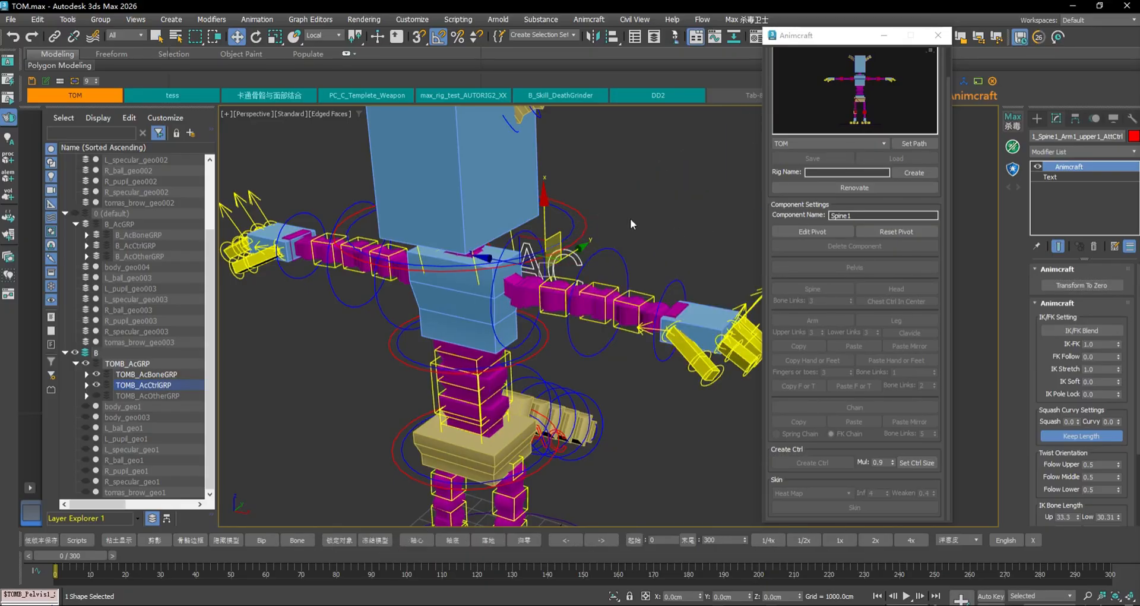
# Move the AC control off the torso, snap it back to zero, and return IK-FK to 1.0
pyautogui.moveTo(536, 238); pyautogui.dragTo(671, 223)
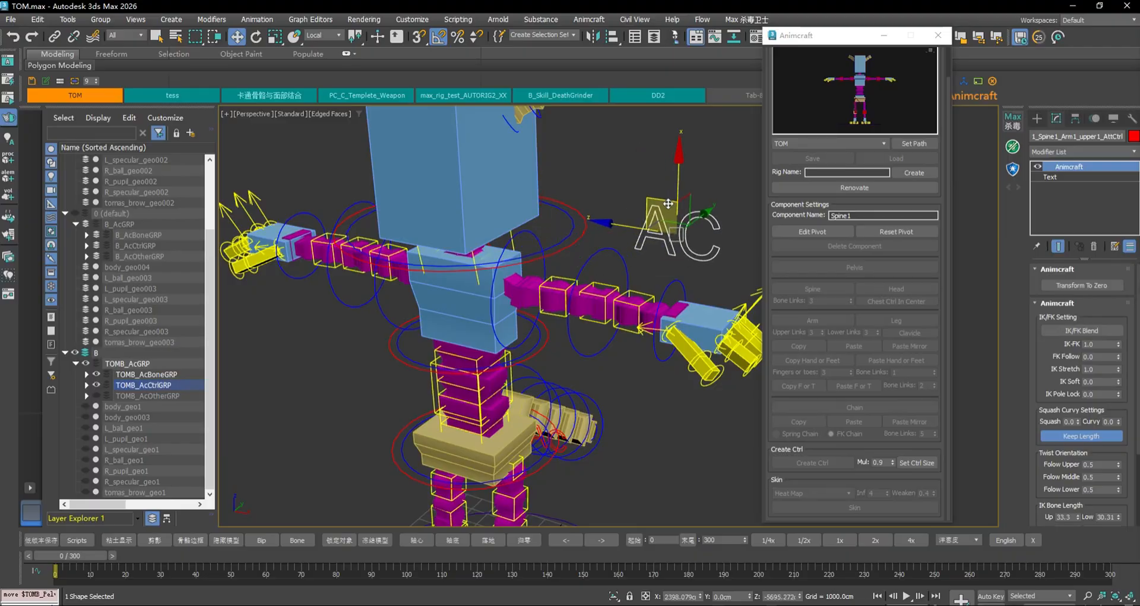
pyautogui.click(1104, 289)
pyautogui.moveTo(1119, 350); pyautogui.dragTo(1131, 281)
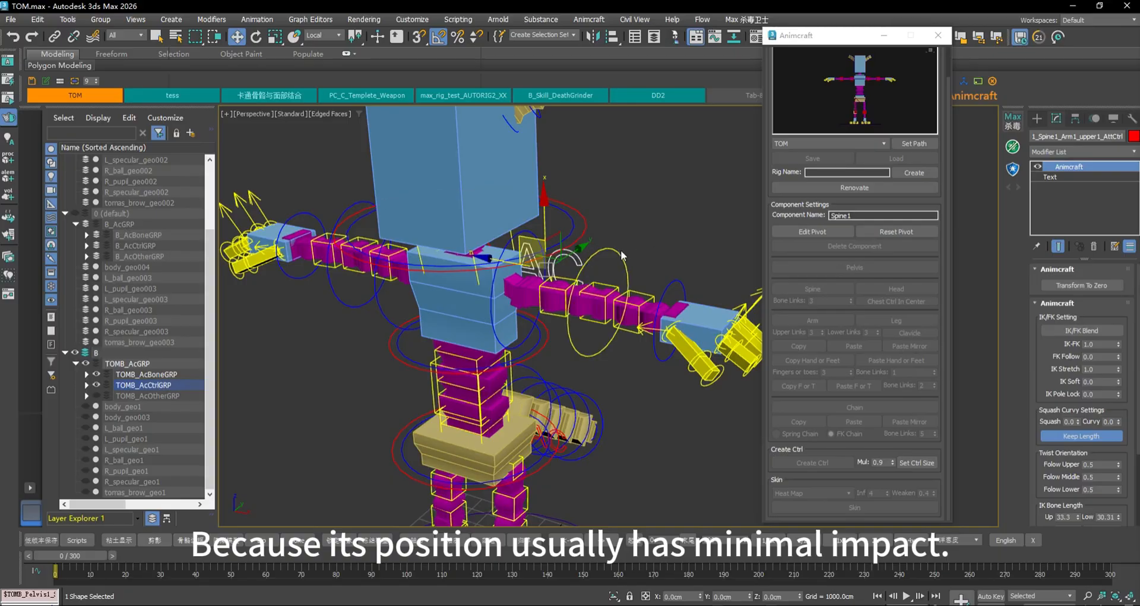
pyautogui.keyDown('alt'); pyautogui.moveTo(677, 267); pyautogui.dragTo(634, 262, button='middle'); pyautogui.keyUp('alt')
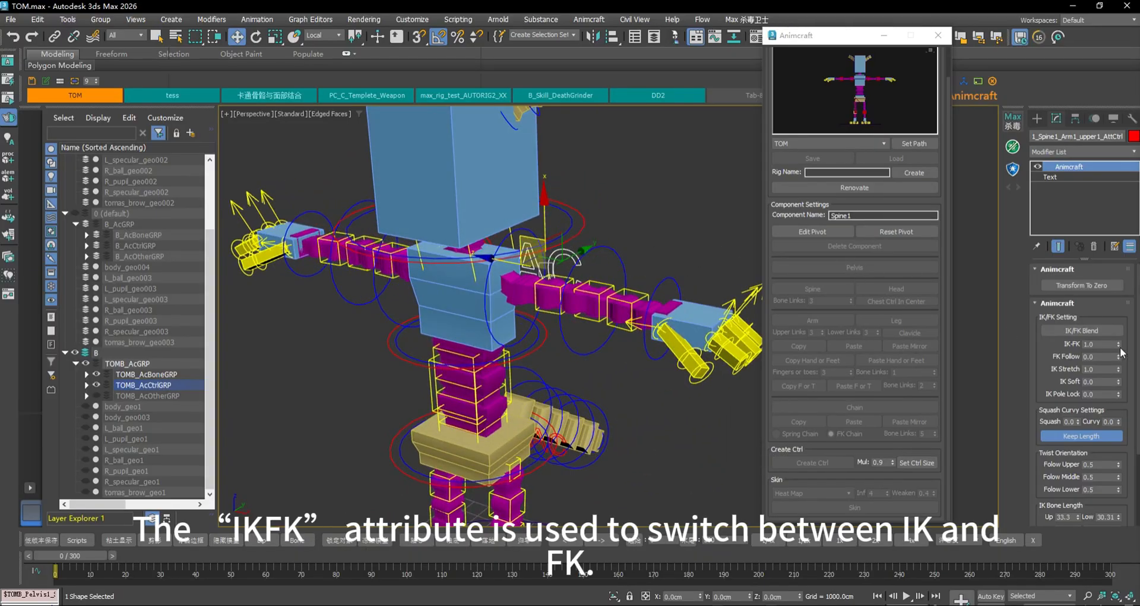
# Scrub IK-FK between 1.0 and 0.0 several times, finishing at 0.0 with the arm raised
pyautogui.moveTo(1112, 269); pyautogui.dragTo(1124, 297)
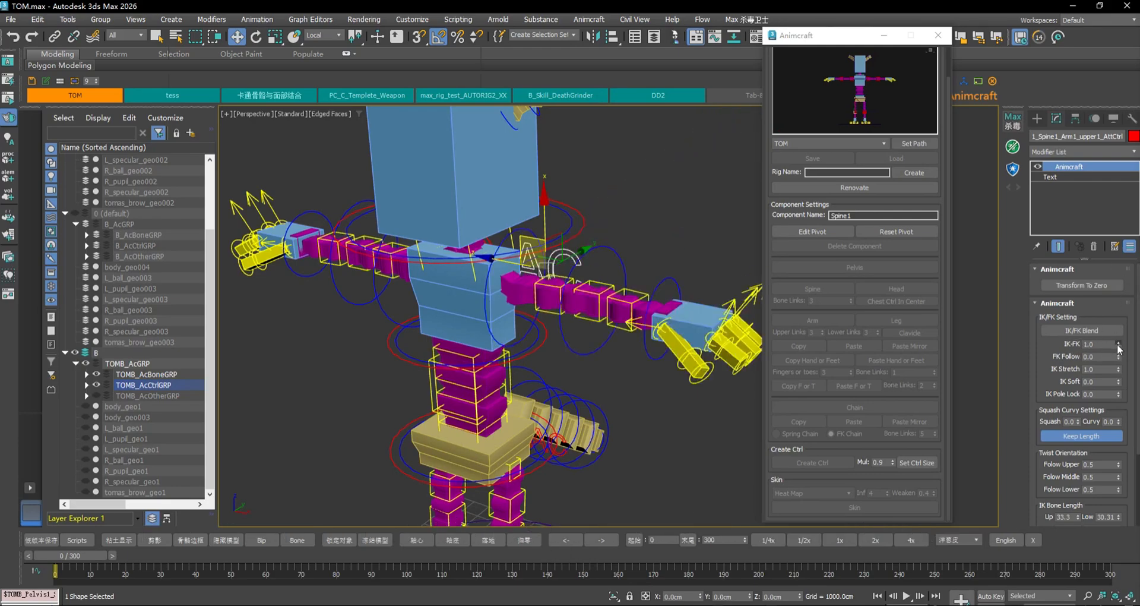
pyautogui.moveTo(1118, 349); pyautogui.dragTo(1118, 373)
pyautogui.scroll(-4, 619, 265)
pyautogui.moveTo(657, 271); pyautogui.dragTo(625, 308, button='middle')
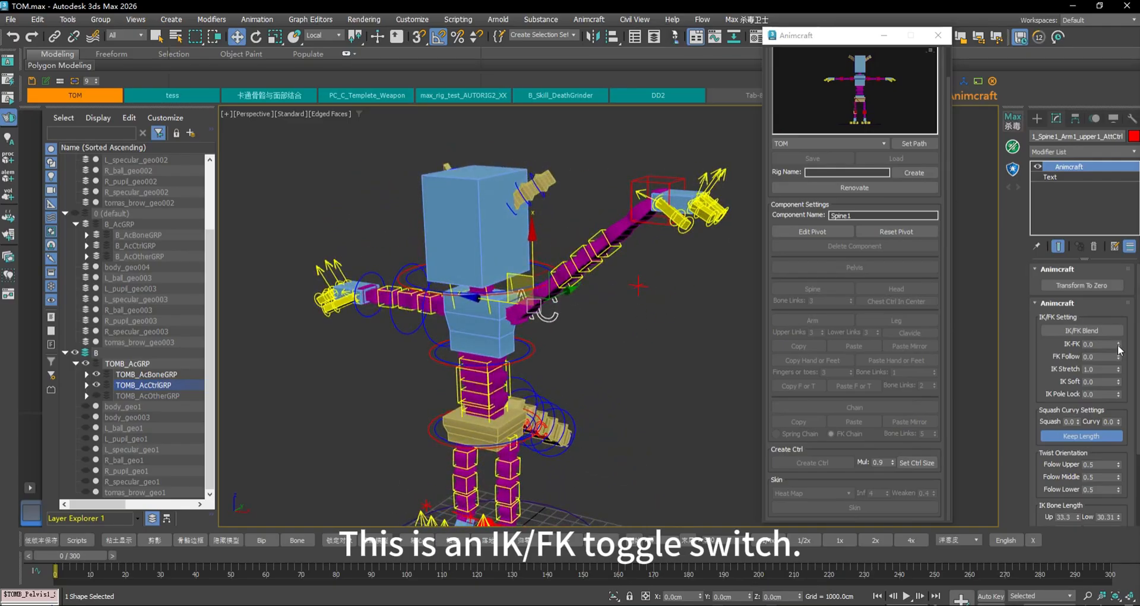
pyautogui.moveTo(1119, 349); pyautogui.dragTo(1127, 265)
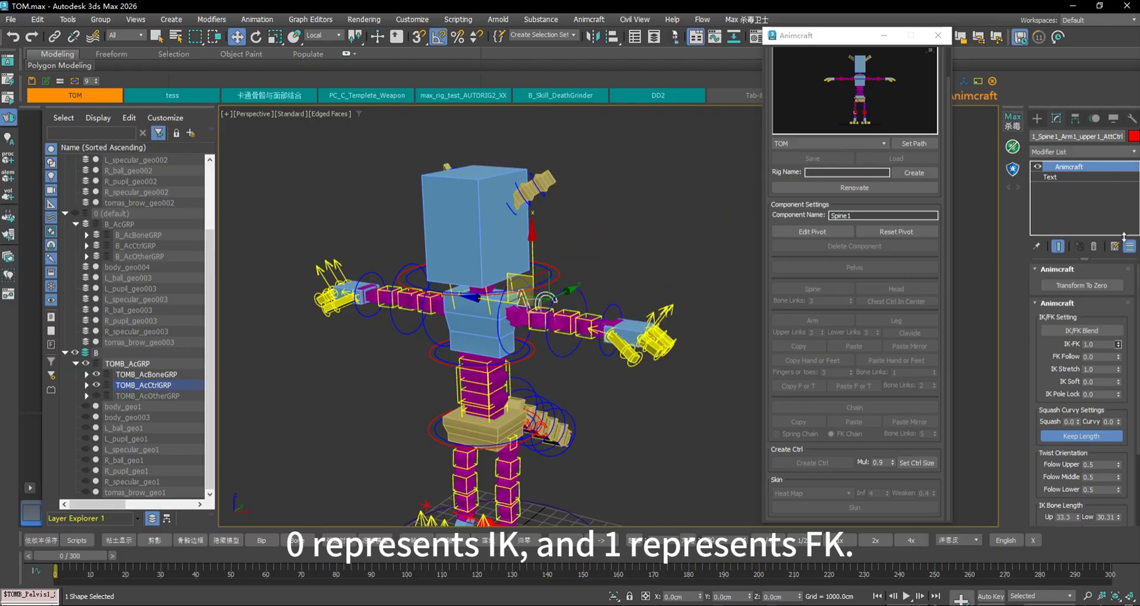
pyautogui.moveTo(1127, 340); pyautogui.dragTo(1133, 375)
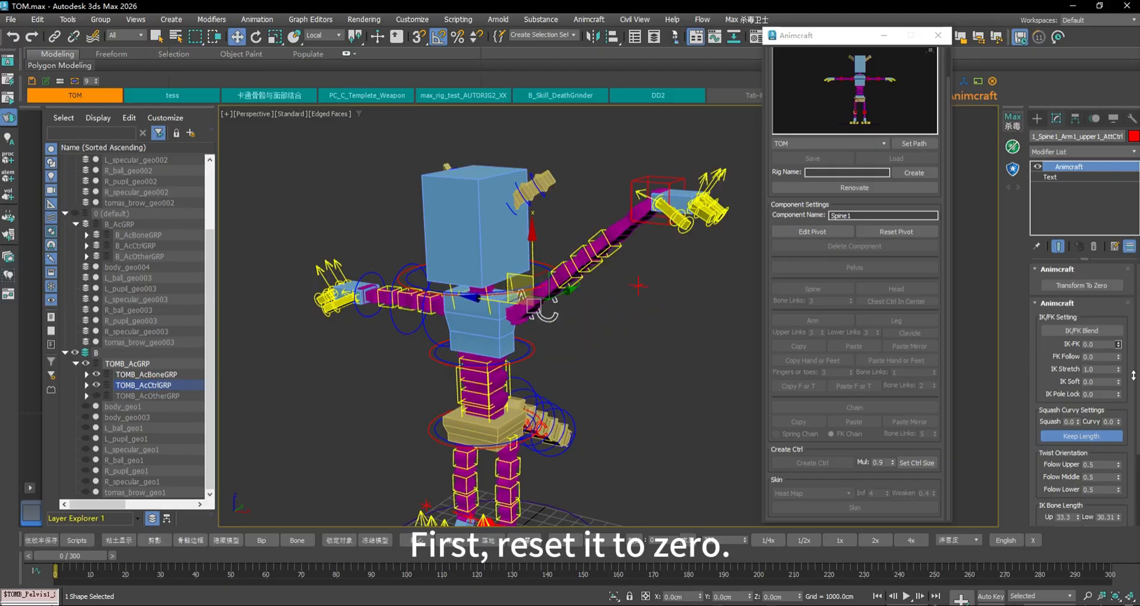
# Zero the IK hand control so the arm drops horizontal, then select the AC control
pyautogui.click(668, 177)
pyautogui.click(1097, 285)
pyautogui.scroll(3, 578, 247)
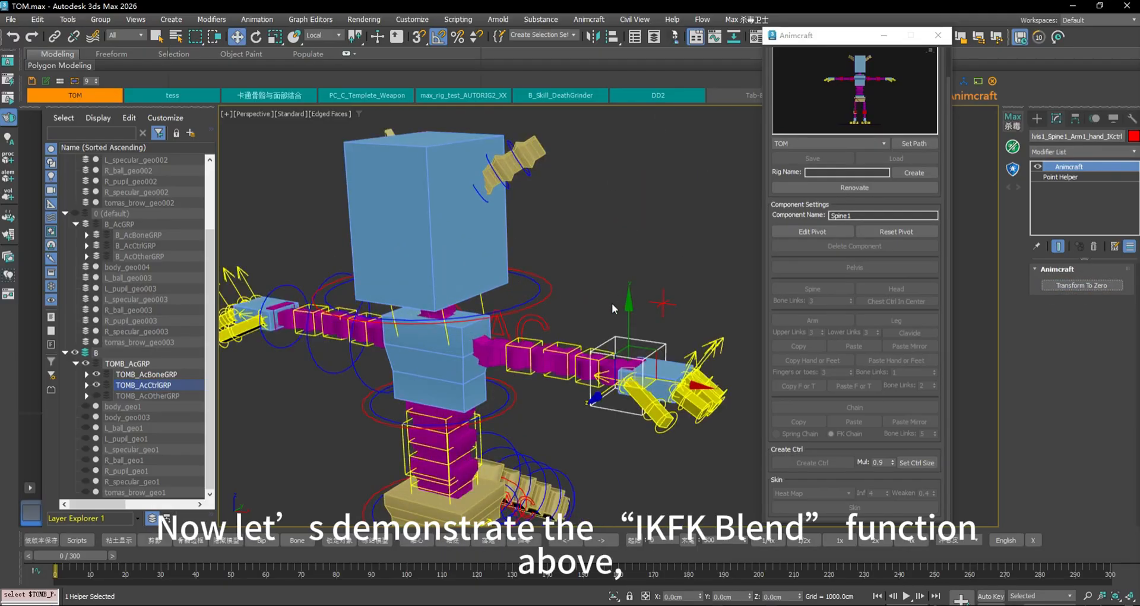
pyautogui.click(500, 324)
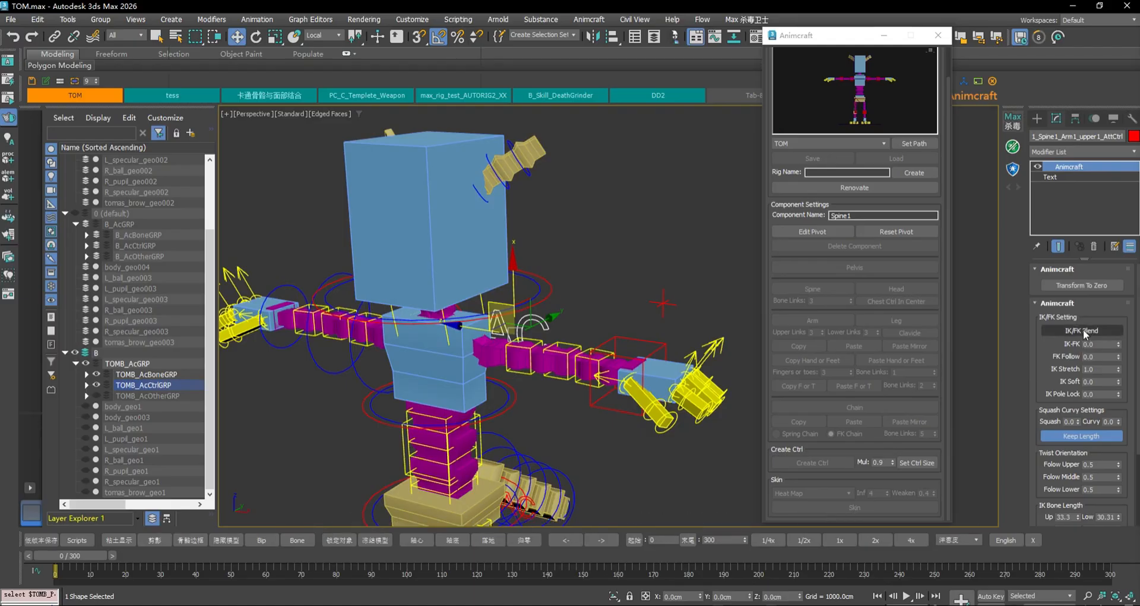
# Try rotating the IK hand control to -80, then undo the pose change
pyautogui.keyDown('alt'); pyautogui.moveTo(655, 289); pyautogui.dragTo(710, 315, button='middle'); pyautogui.keyUp('alt')
pyautogui.keyDown('alt'); pyautogui.moveTo(610, 350); pyautogui.dragTo(647, 312, button='middle'); pyautogui.keyUp('alt')
pyautogui.click(638, 343)
pyautogui.press('e')
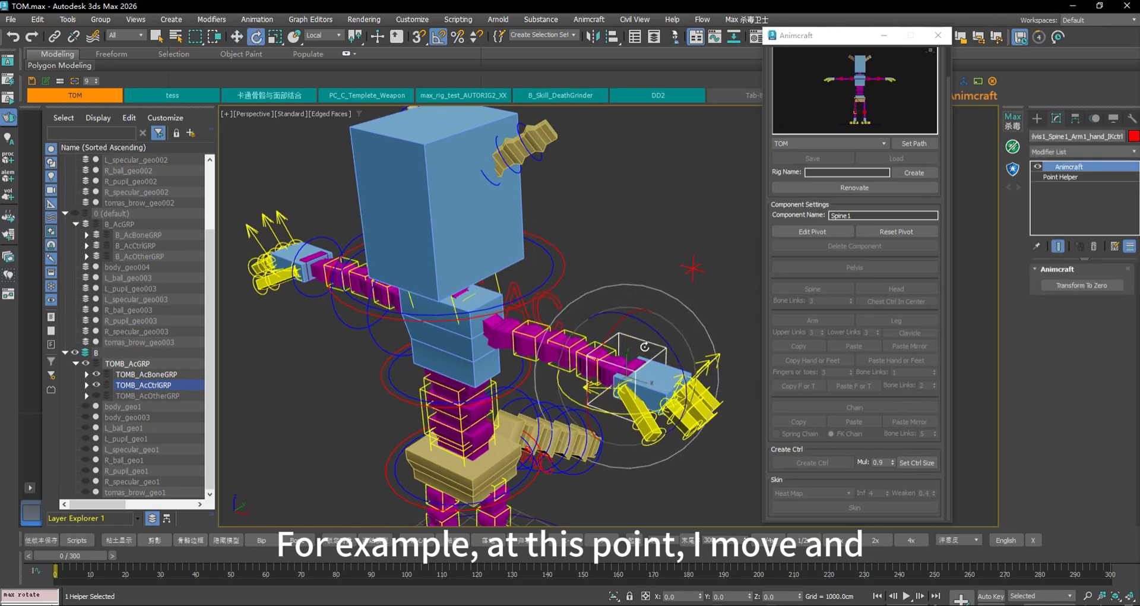
pyautogui.moveTo(619, 351); pyautogui.dragTo(614, 300)
pyautogui.press('w')
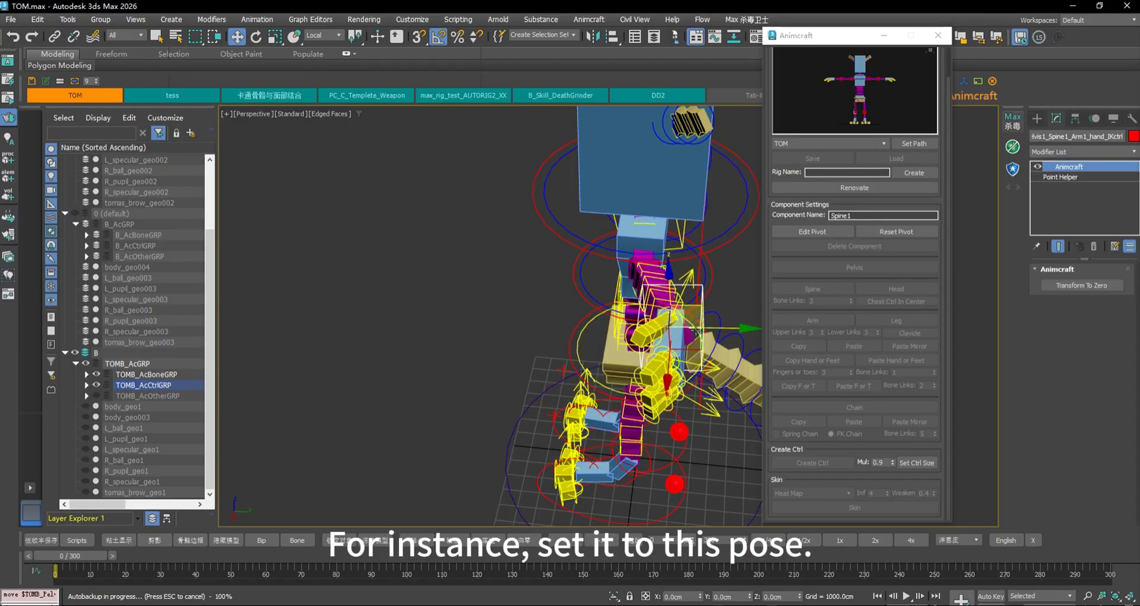
pyautogui.hotkey('ctrl', 'z')
# Move the IK hand left and down to bend the arm, and rotate it to re-angle the fingers
pyautogui.keyDown('alt'); pyautogui.moveTo(698, 320); pyautogui.dragTo(663, 327, button='middle'); pyautogui.keyUp('alt')
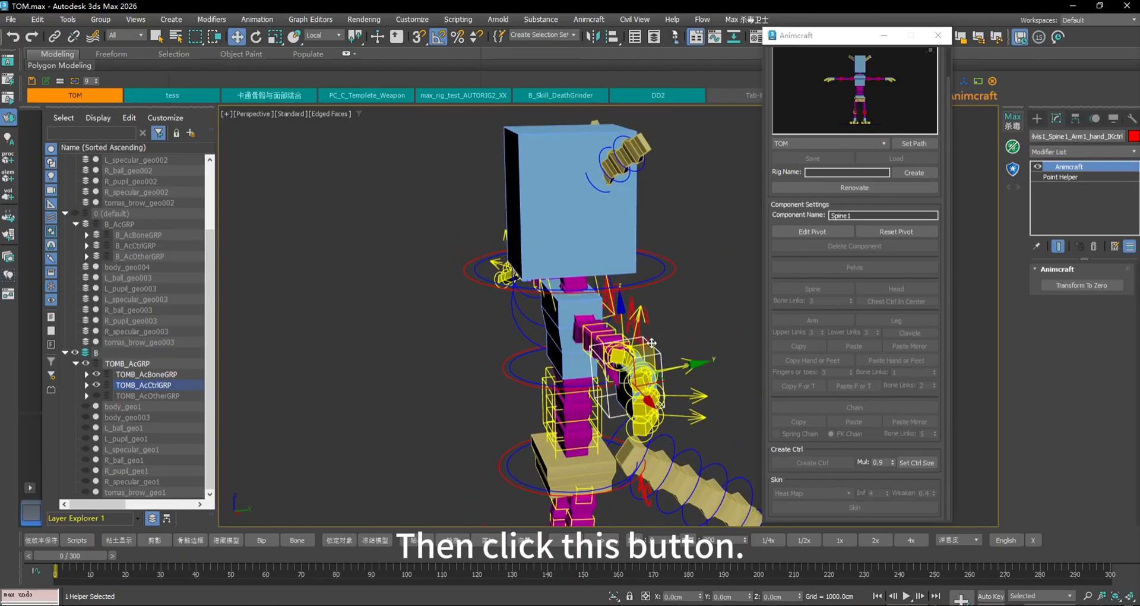
pyautogui.moveTo(651, 343); pyautogui.dragTo(706, 278)
pyautogui.keyDown('alt'); pyautogui.moveTo(707, 277); pyautogui.dragTo(736, 297, button='middle'); pyautogui.keyUp('alt')
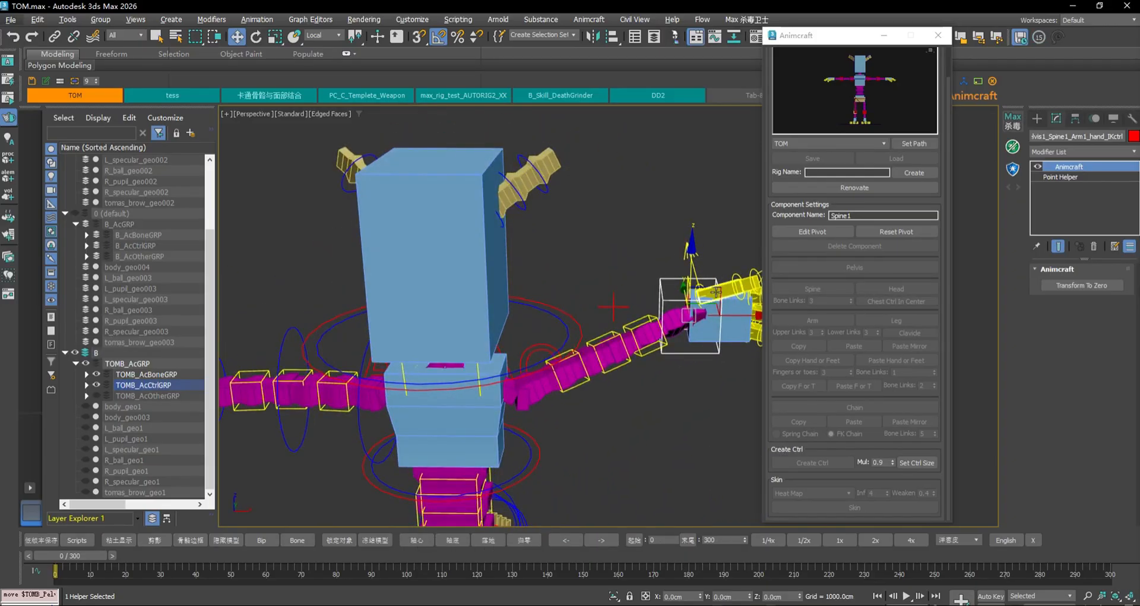
pyautogui.moveTo(717, 291); pyautogui.dragTo(668, 350)
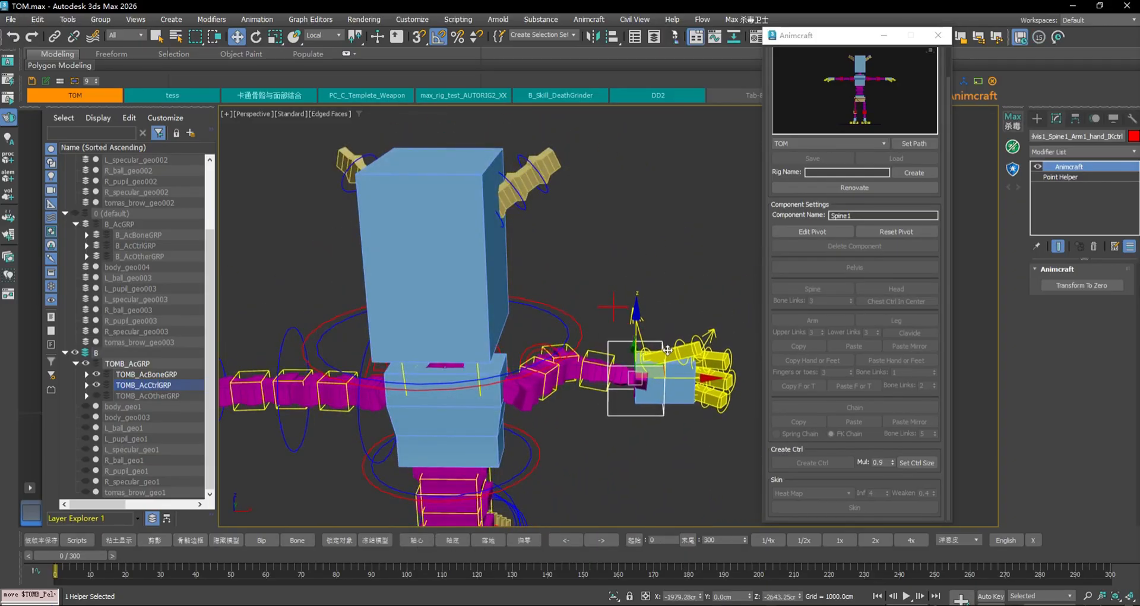
pyautogui.keyDown('alt'); pyautogui.moveTo(668, 352); pyautogui.dragTo(624, 410, button='middle'); pyautogui.keyUp('alt')
pyautogui.press('e')
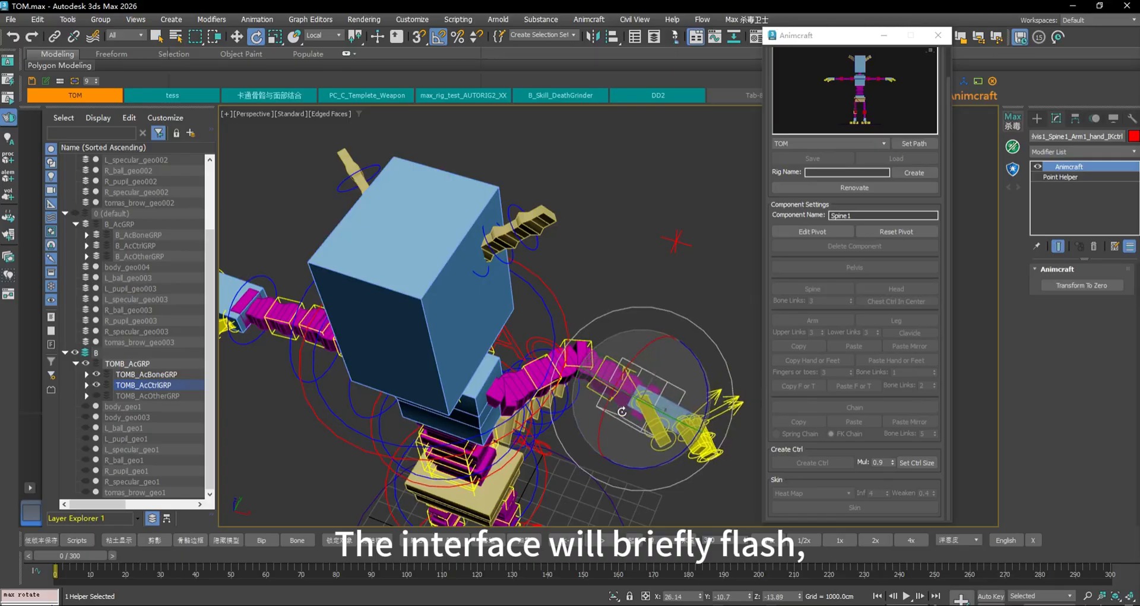
pyautogui.moveTo(622, 412); pyautogui.dragTo(673, 295)
# Match-switch the posed arm from IK to FK with IK/FK Blend, toggling several times to end in FK
pyautogui.click(527, 342)
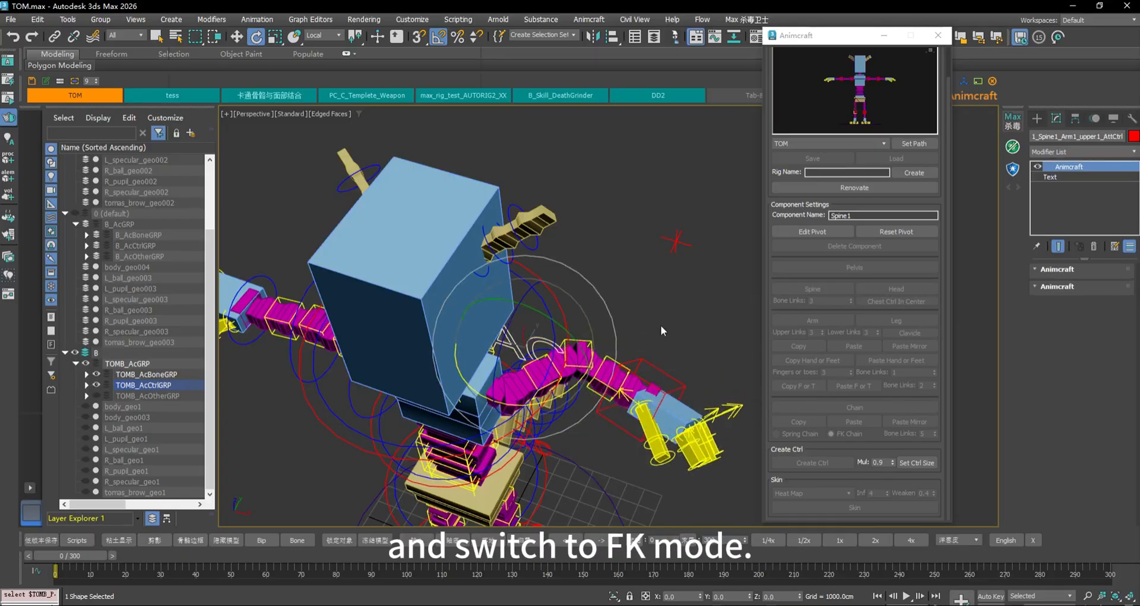
pyautogui.scroll(-5, 675, 328)
pyautogui.scroll(3, 676, 327)
pyautogui.keyDown('alt'); pyautogui.moveTo(675, 328); pyautogui.dragTo(679, 355, button='middle'); pyautogui.keyUp('alt')
pyautogui.scroll(3, 679, 355)
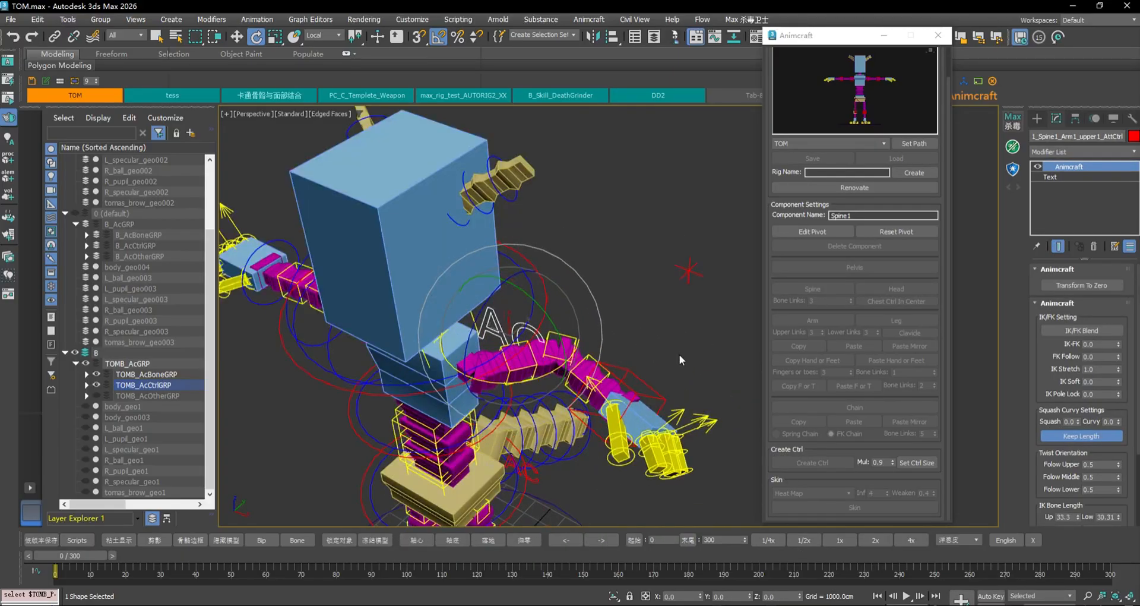
pyautogui.click(1099, 331)
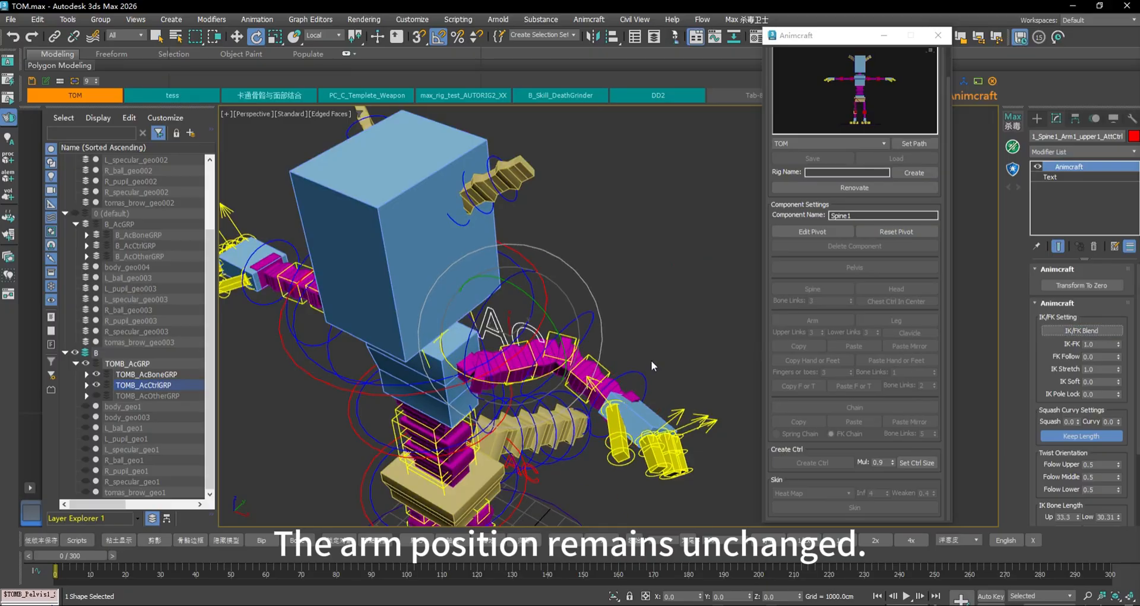
pyautogui.moveTo(626, 375); pyautogui.dragTo(599, 365)
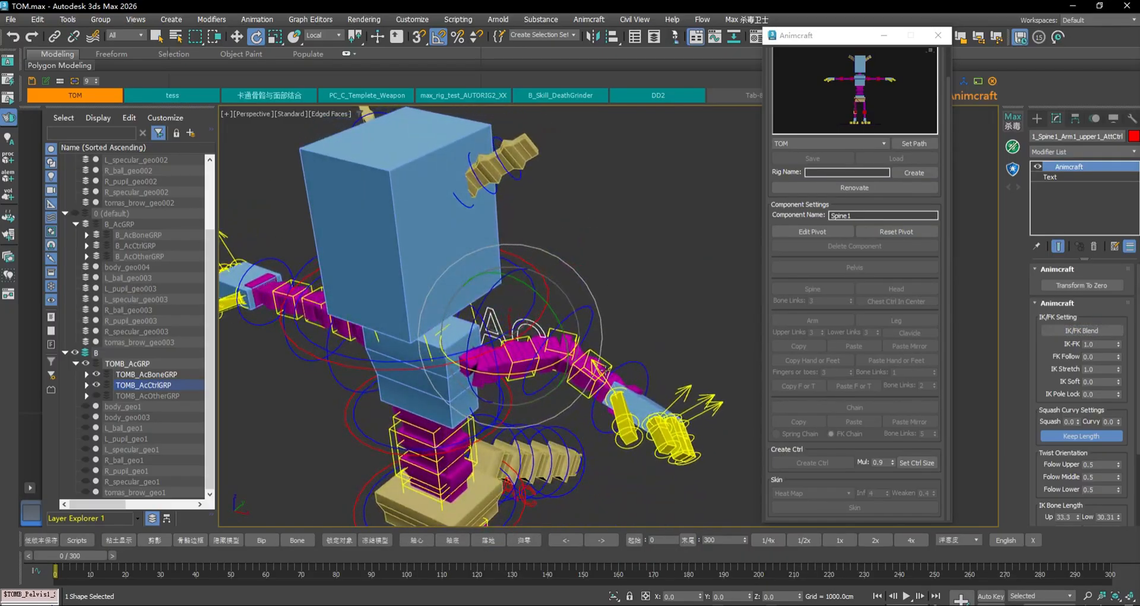
pyautogui.click(1082, 331)
pyautogui.click(1082, 331)
pyautogui.click(1081, 330)
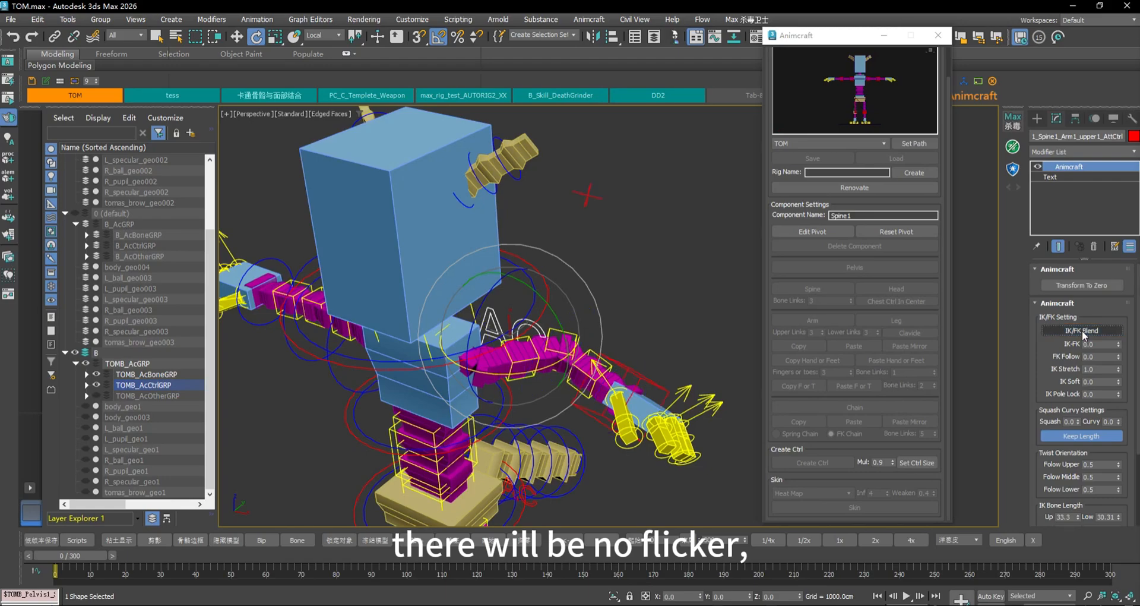
pyautogui.click(1082, 330)
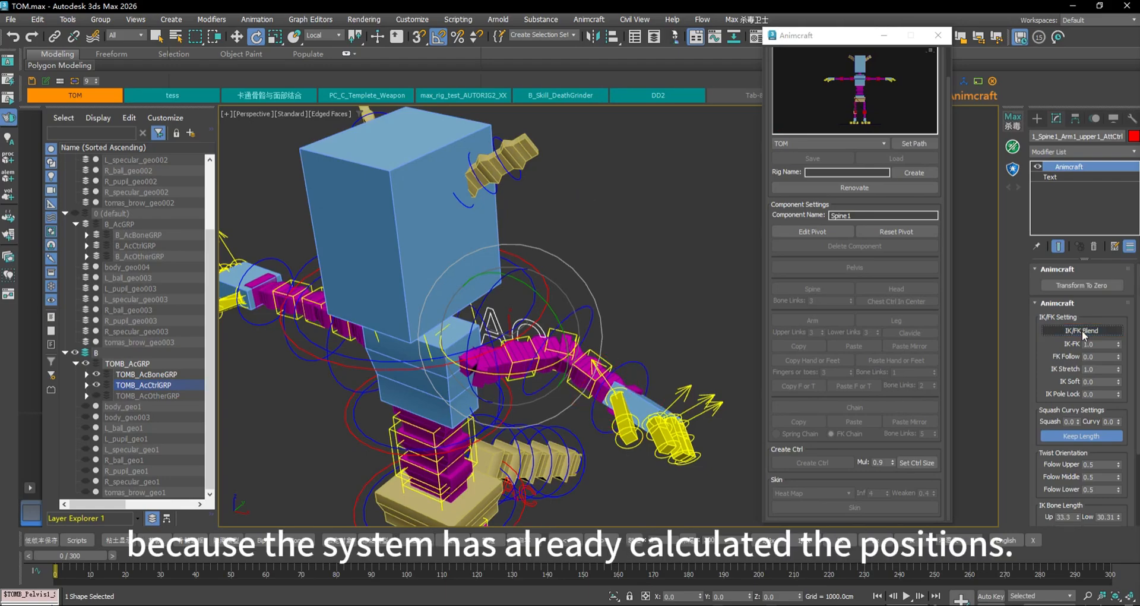
pyautogui.click(1081, 331)
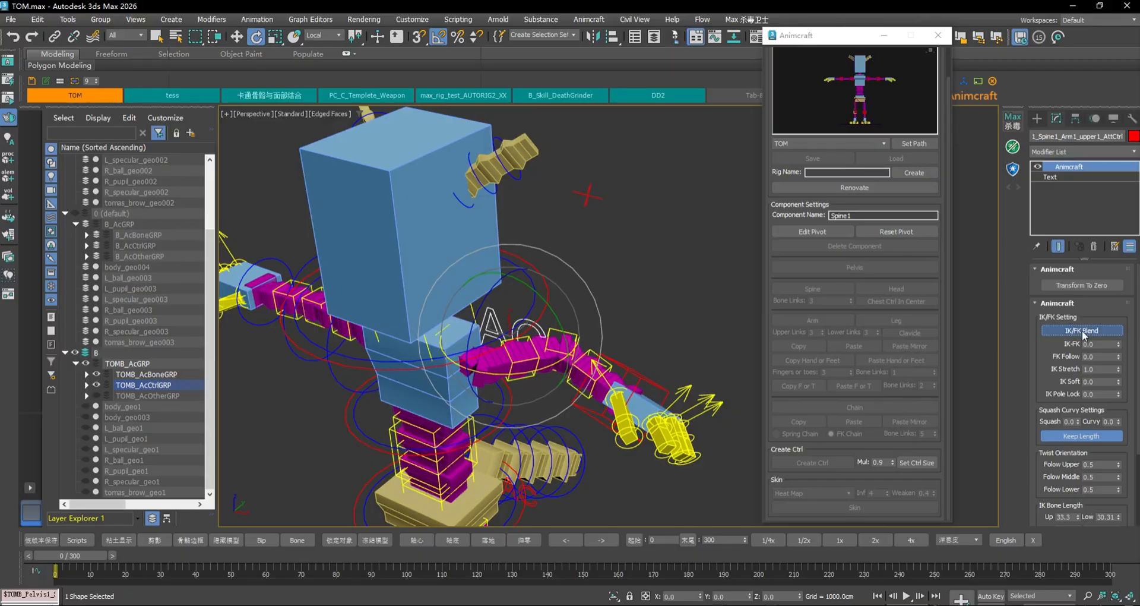
pyautogui.click(1081, 330)
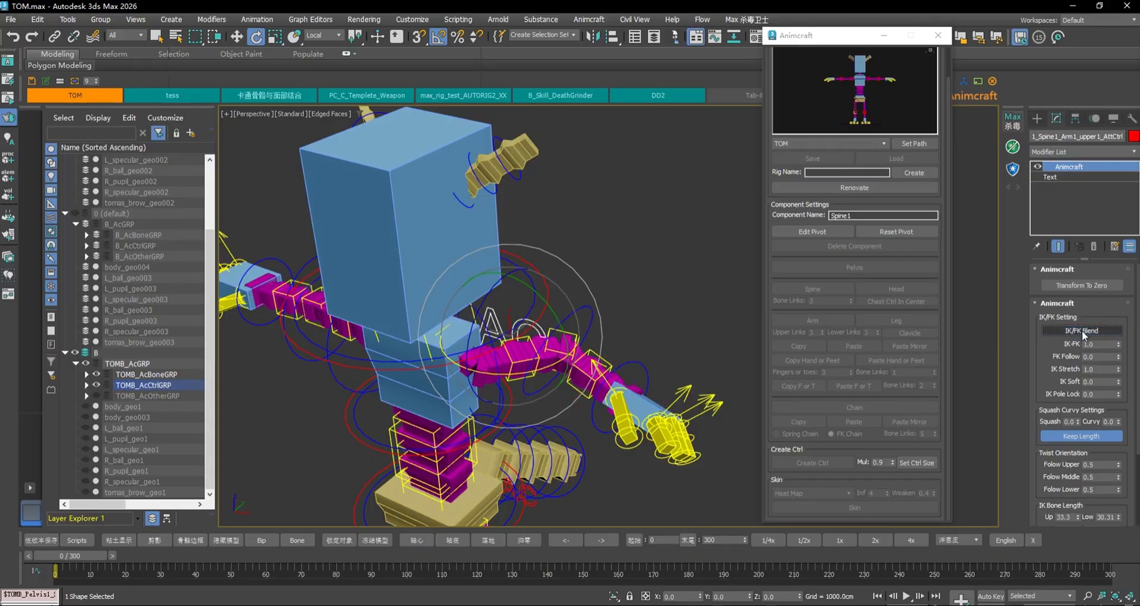
# Rotate the upper-arm FK control slightly and bend the forearm and hand upward
pyautogui.click(664, 254)
pyautogui.click(497, 396)
pyautogui.moveTo(511, 385); pyautogui.dragTo(503, 366)
pyautogui.click(593, 308)
pyautogui.moveTo(592, 308); pyautogui.dragTo(660, 194)
# Match the bent FK arm back to IK with IK/FK Blend, then select the IK hand control
pyautogui.click(508, 327)
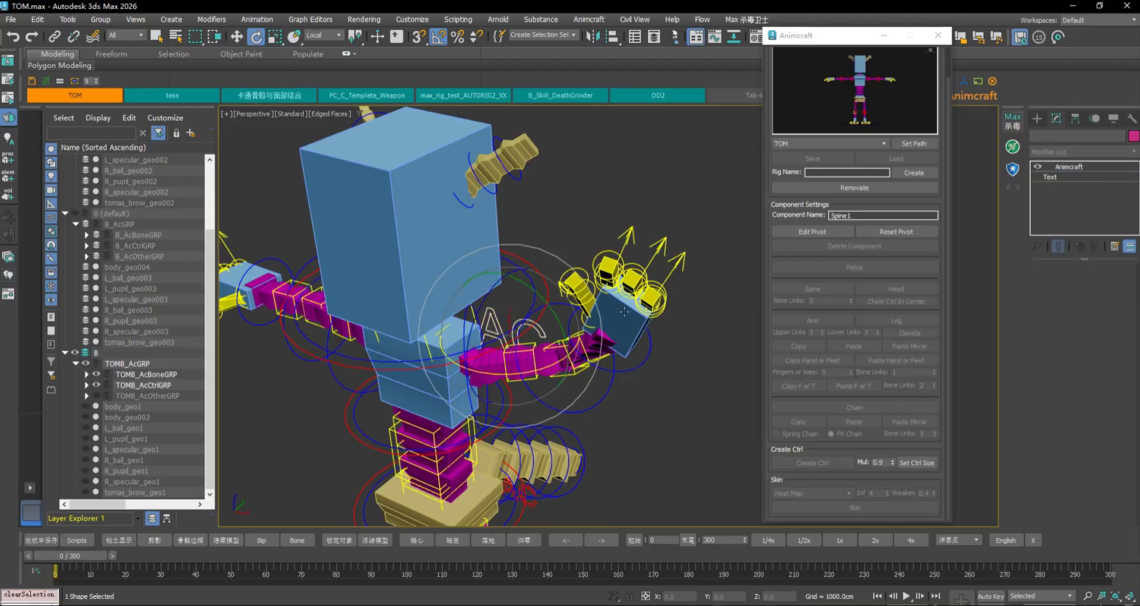
pyautogui.click(1098, 329)
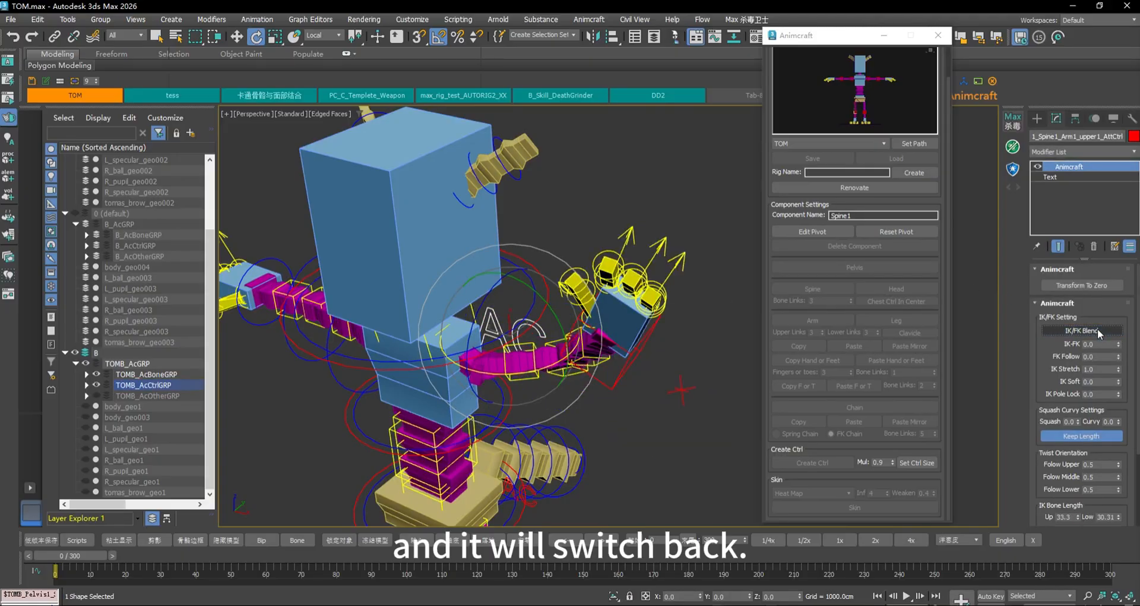
pyautogui.click(1097, 329)
pyautogui.click(1097, 329)
pyautogui.click(1097, 329)
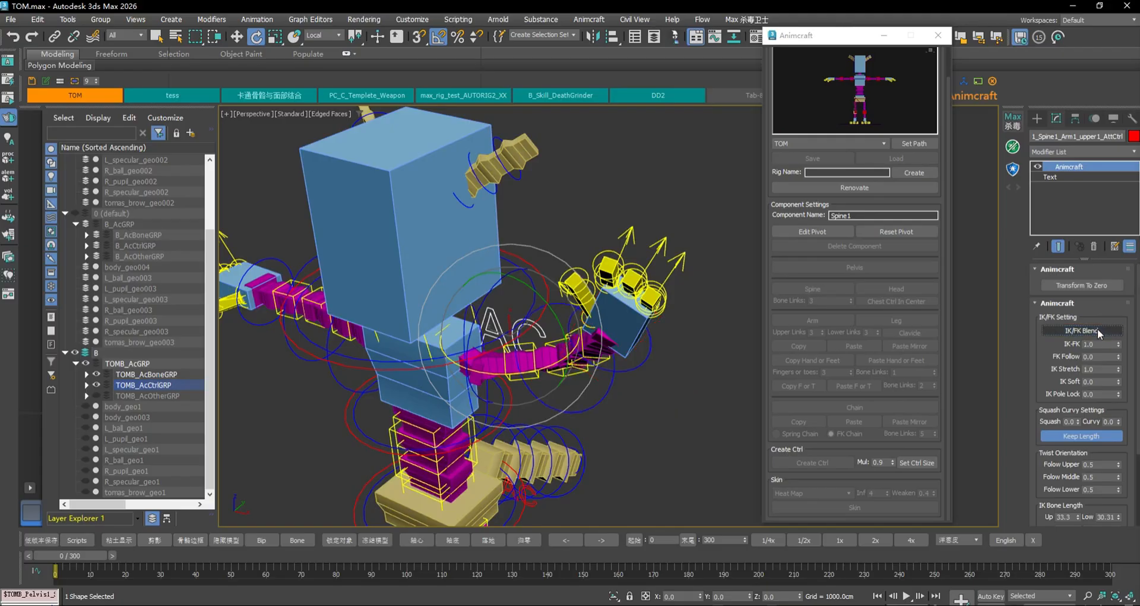
pyautogui.click(1097, 329)
pyautogui.scroll(-3, 672, 367)
pyautogui.moveTo(693, 362); pyautogui.dragTo(641, 348, button='middle')
pyautogui.click(626, 355)
pyautogui.click(612, 337)
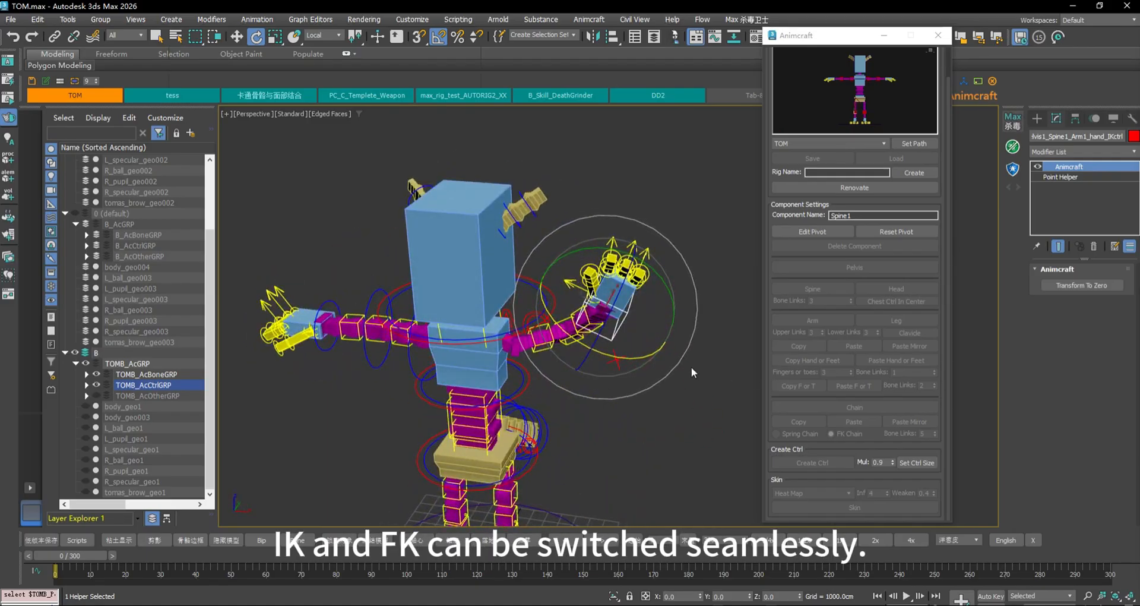
# Pull the IK hand far right to overstretch the arm, then switch it to FK with IK/FK Blend
pyautogui.press('w')
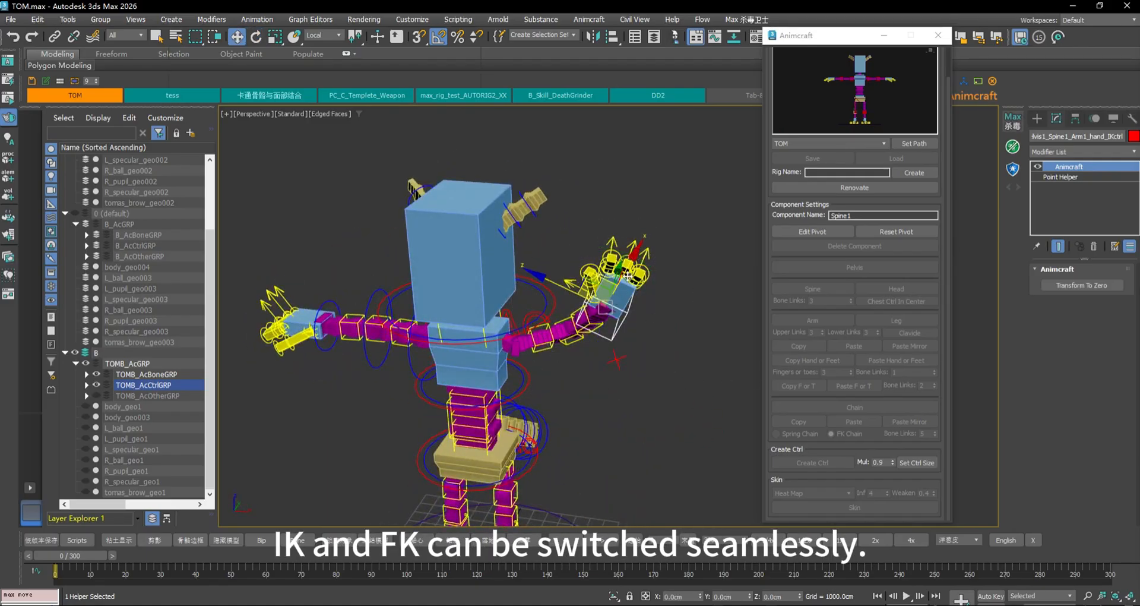
pyautogui.moveTo(627, 276); pyautogui.dragTo(904, 284)
pyautogui.moveTo(682, 275); pyautogui.dragTo(546, 294, button='middle')
pyautogui.click(484, 238)
pyautogui.moveTo(668, 247); pyautogui.dragTo(635, 278, button='middle')
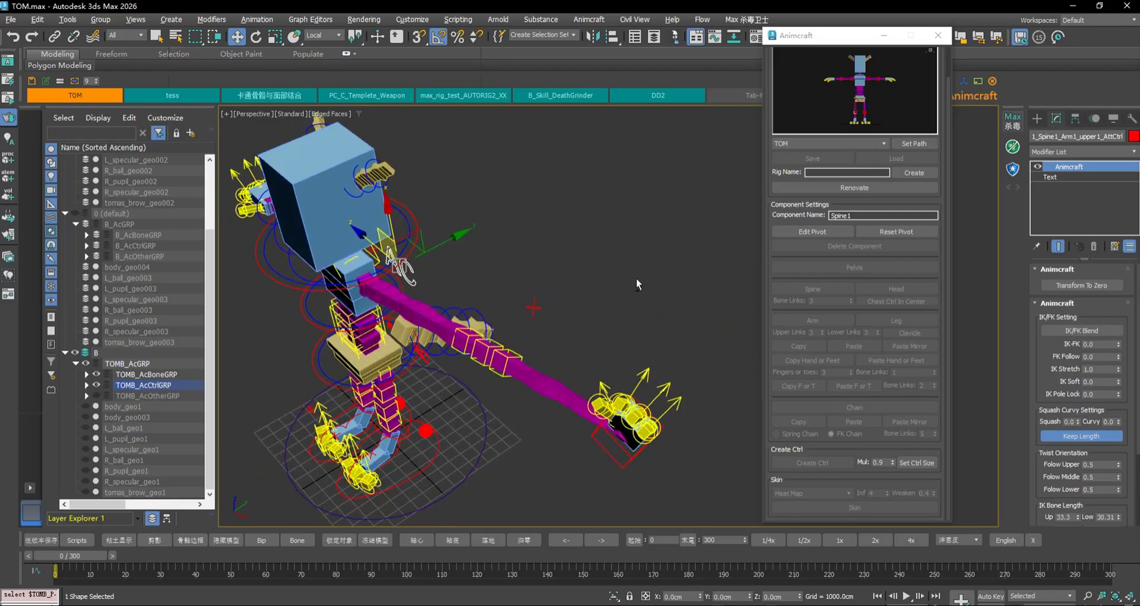
pyautogui.click(1074, 330)
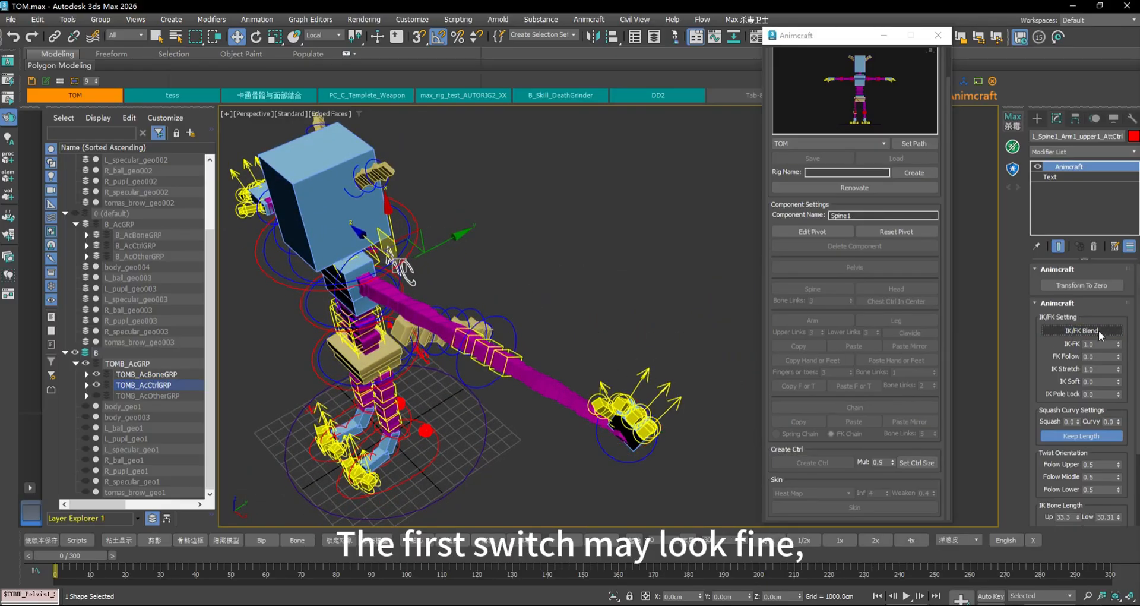
# Toggle IK/FK Blend on the stretched arm and zero the elbow target control
pyautogui.click(1098, 330)
pyautogui.keyDown('alt'); pyautogui.moveTo(676, 305); pyautogui.dragTo(443, 220, button='middle'); pyautogui.keyUp('alt')
pyautogui.click(447, 213)
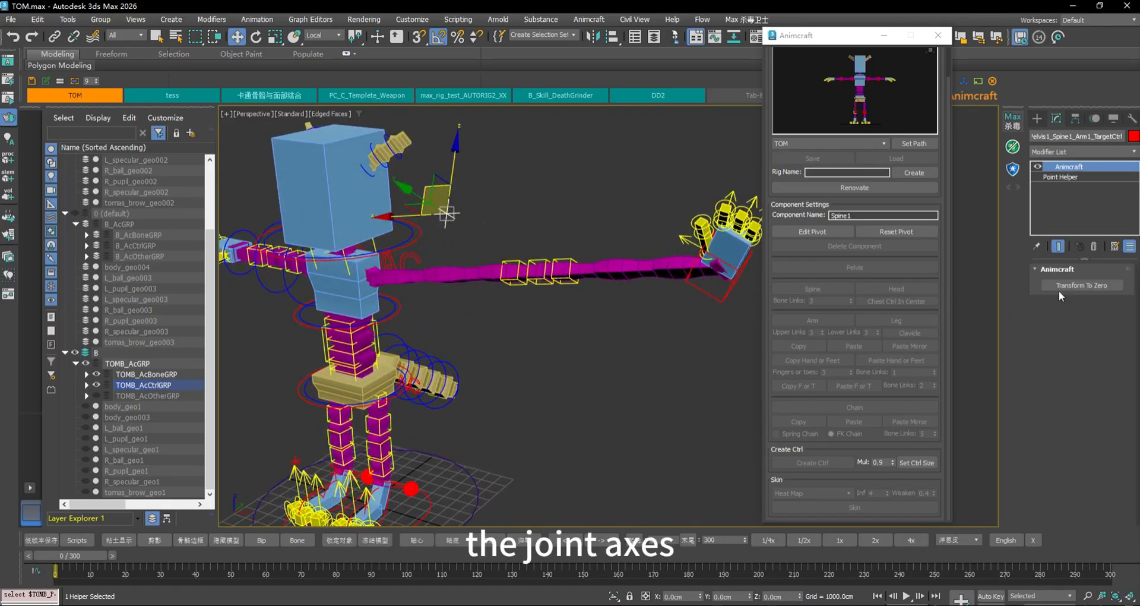
pyautogui.click(1079, 284)
# Select the IK/FK attribute control and toggle IK/FK Blend repeatedly on the arm
pyautogui.keyDown('alt'); pyautogui.moveTo(537, 240); pyautogui.dragTo(579, 269, button='middle'); pyautogui.keyUp('alt')
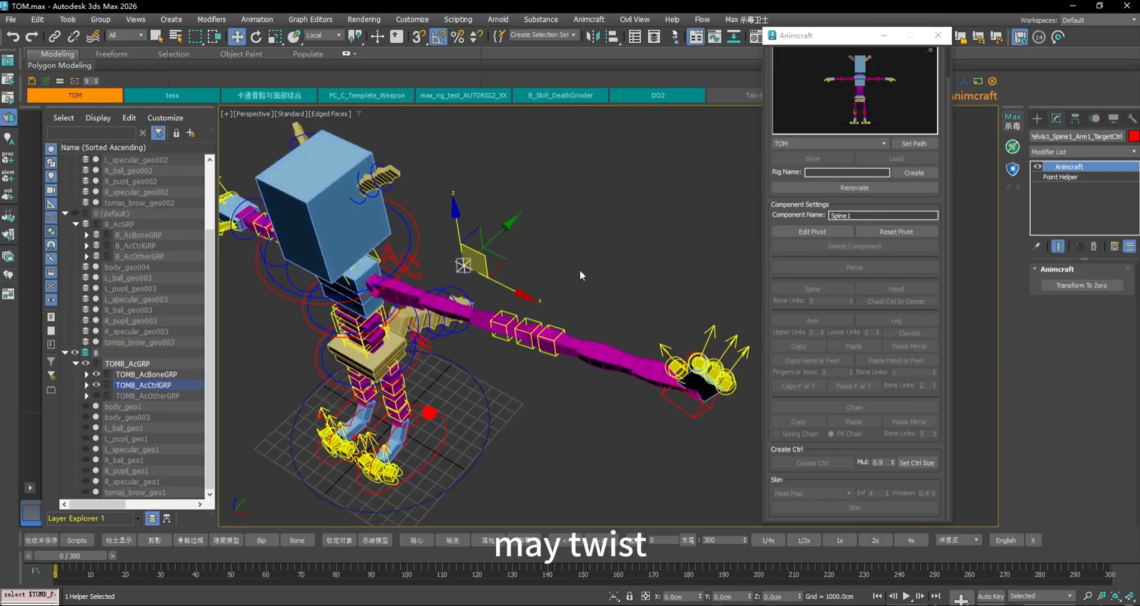
pyautogui.click(406, 290)
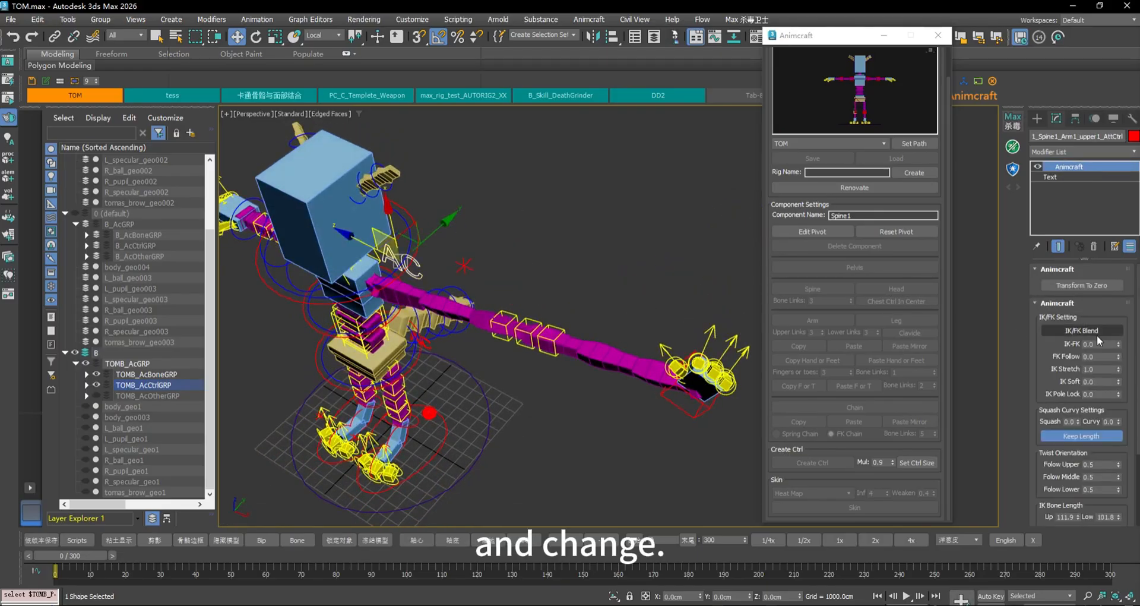
pyautogui.click(1103, 332)
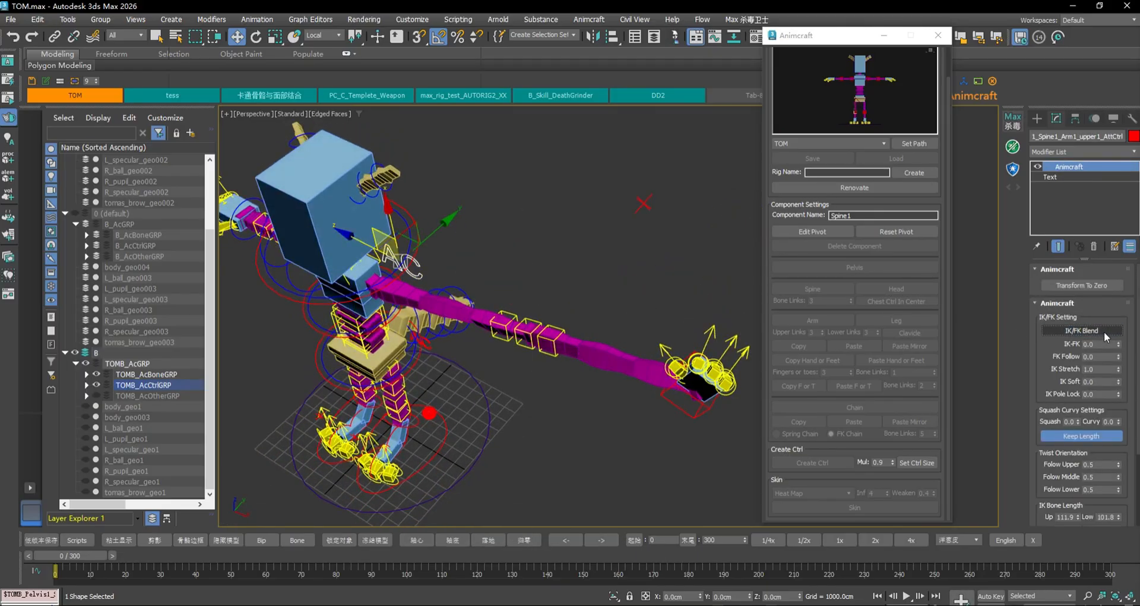
pyautogui.click(1104, 332)
pyautogui.click(1103, 331)
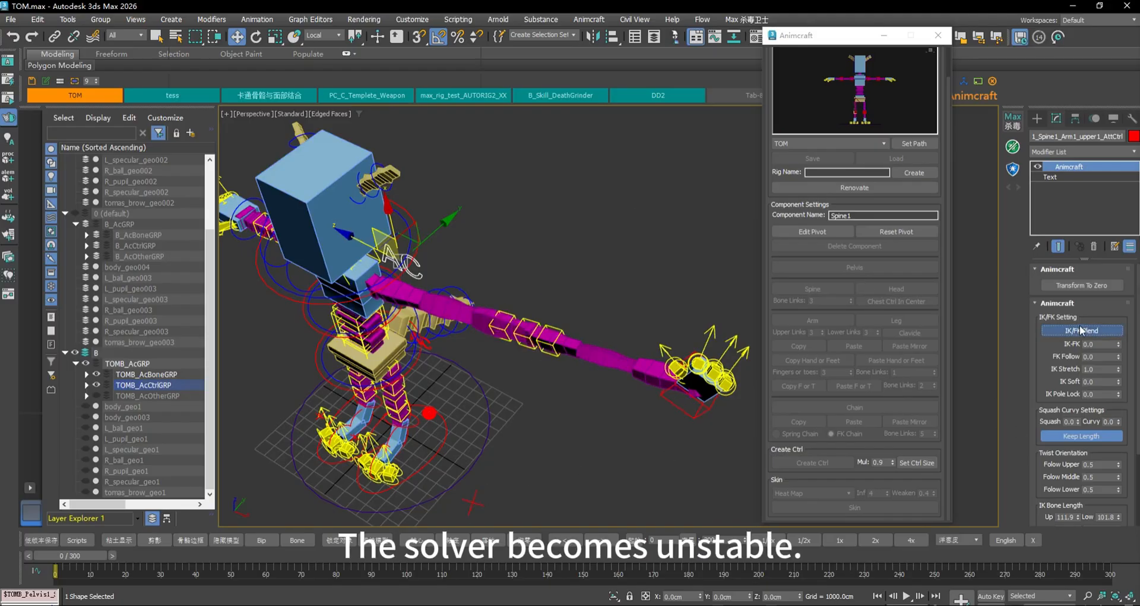
pyautogui.click(1079, 327)
pyautogui.click(1079, 326)
pyautogui.click(1080, 326)
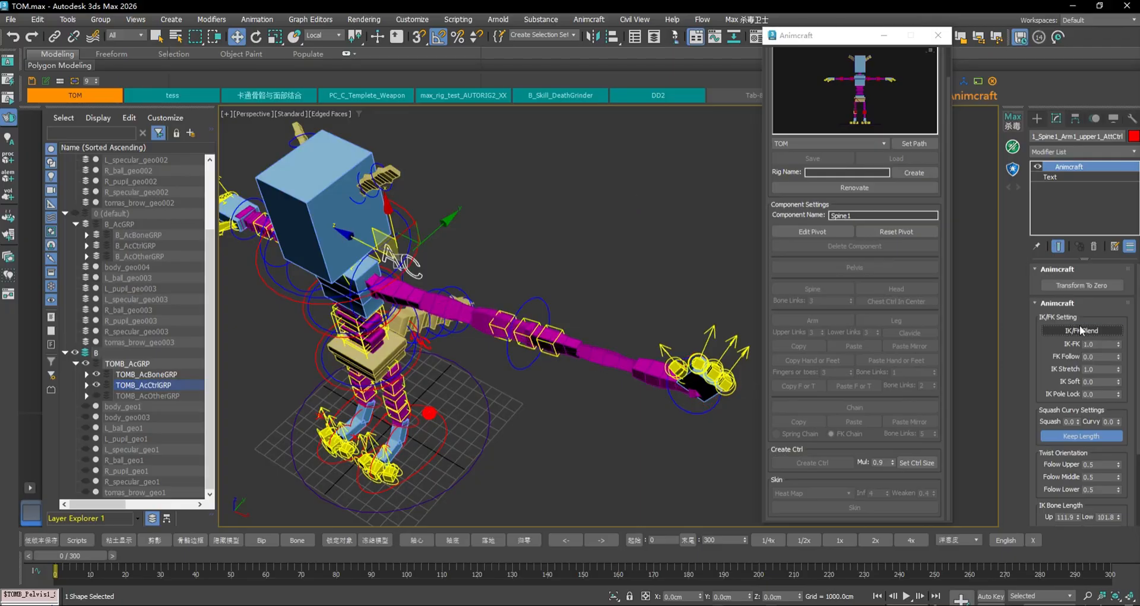
pyautogui.click(1080, 328)
pyautogui.click(1079, 328)
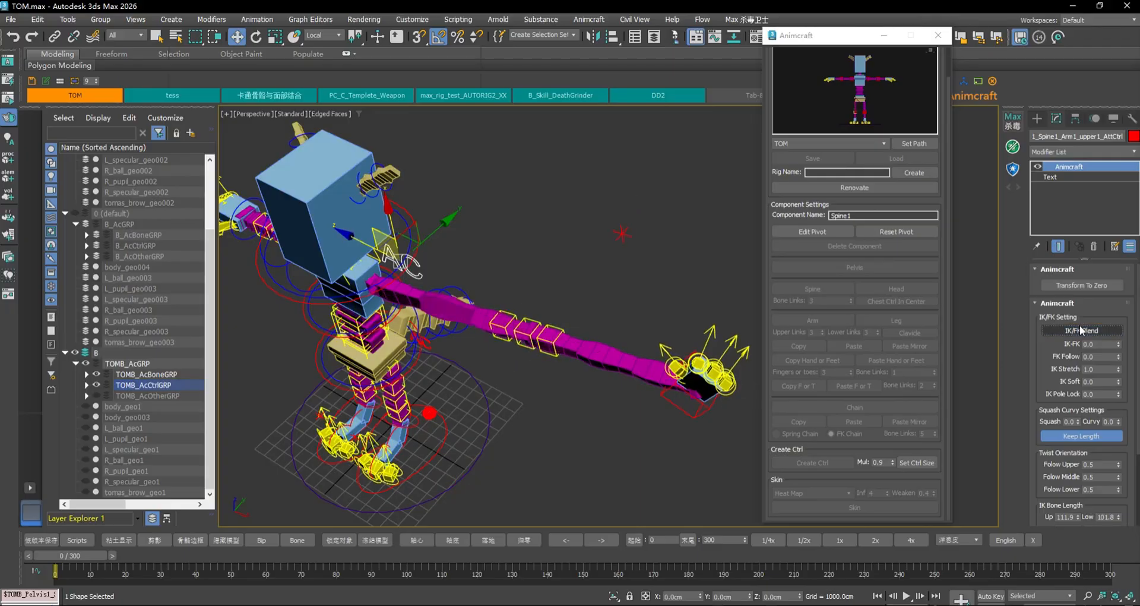
# Zero the hand IK, elbow target and wrist controls, then select the shoulder attribute control
pyautogui.moveTo(620, 259)
pyautogui.keyDown('alt'); pyautogui.mouseDown(button='middle')
pyautogui.moveTo(600, 244)
pyautogui.moveTo(622, 255)
pyautogui.mouseUp(button='middle'); pyautogui.keyUp('alt')
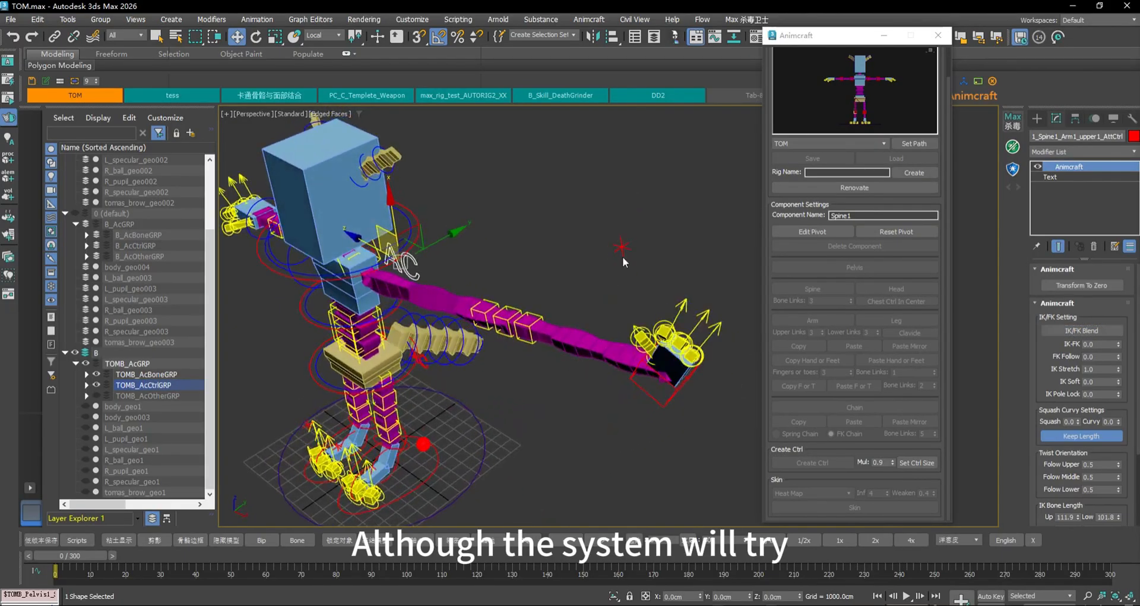
pyautogui.click(645, 390)
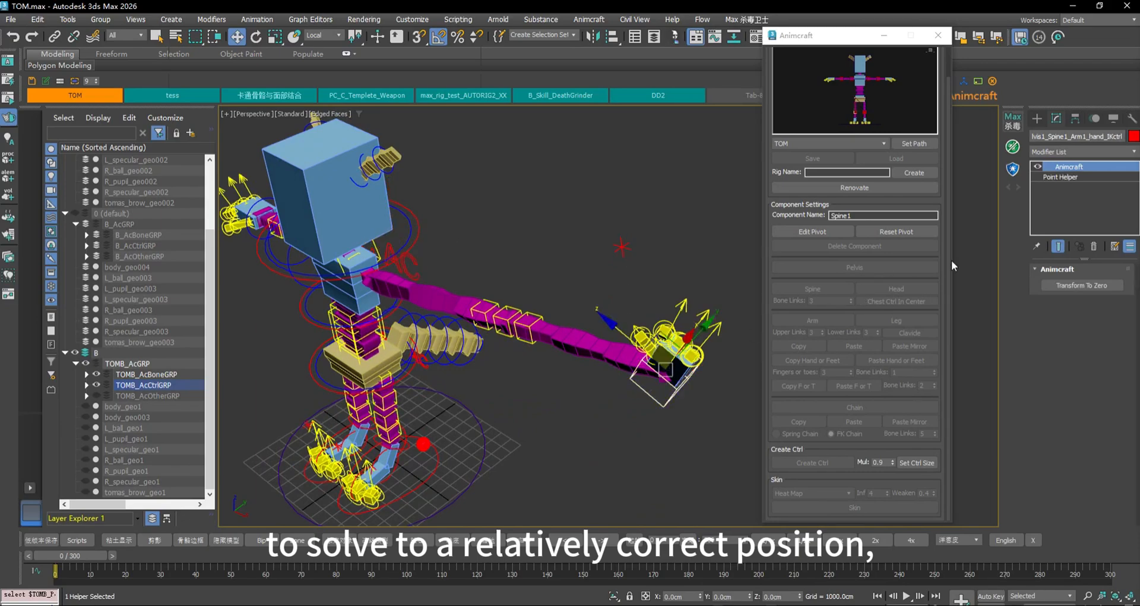
pyautogui.click(1081, 284)
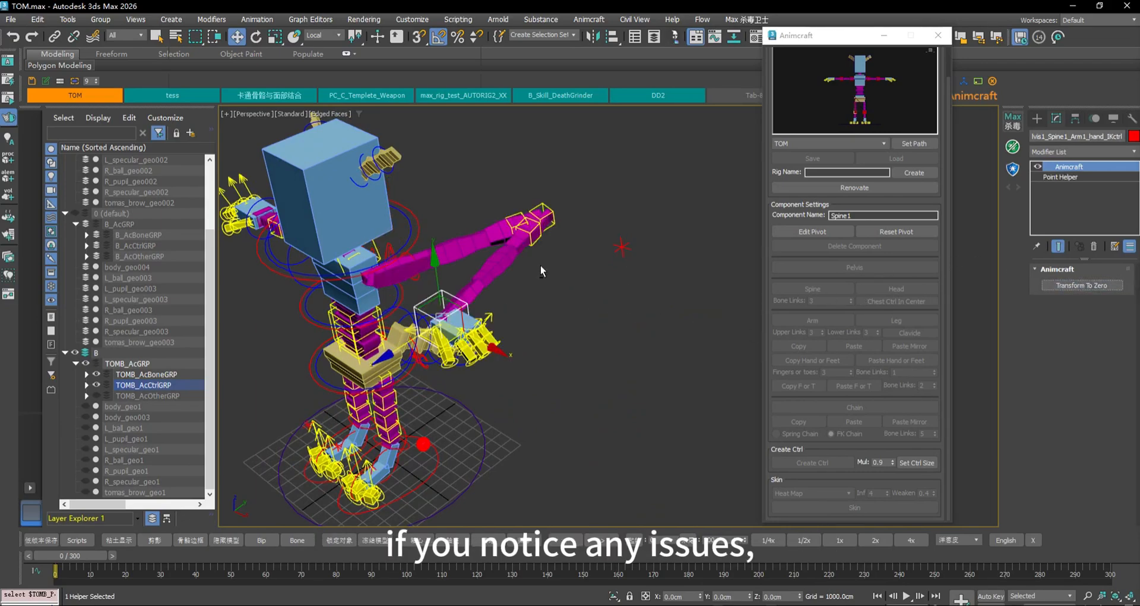
pyautogui.click(621, 246)
pyautogui.click(1069, 286)
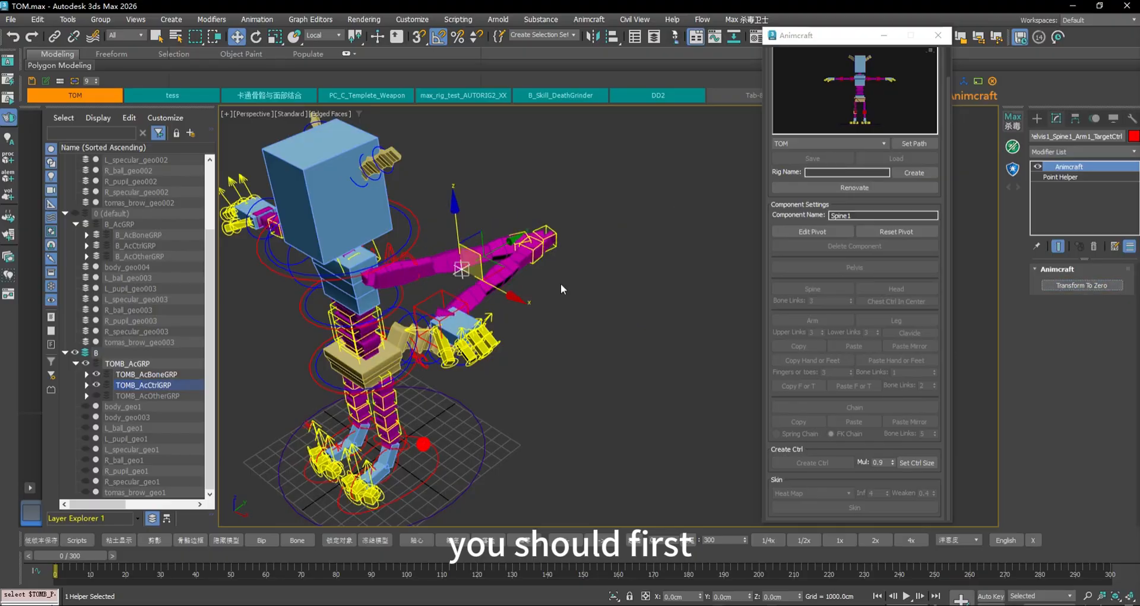
pyautogui.click(561, 241)
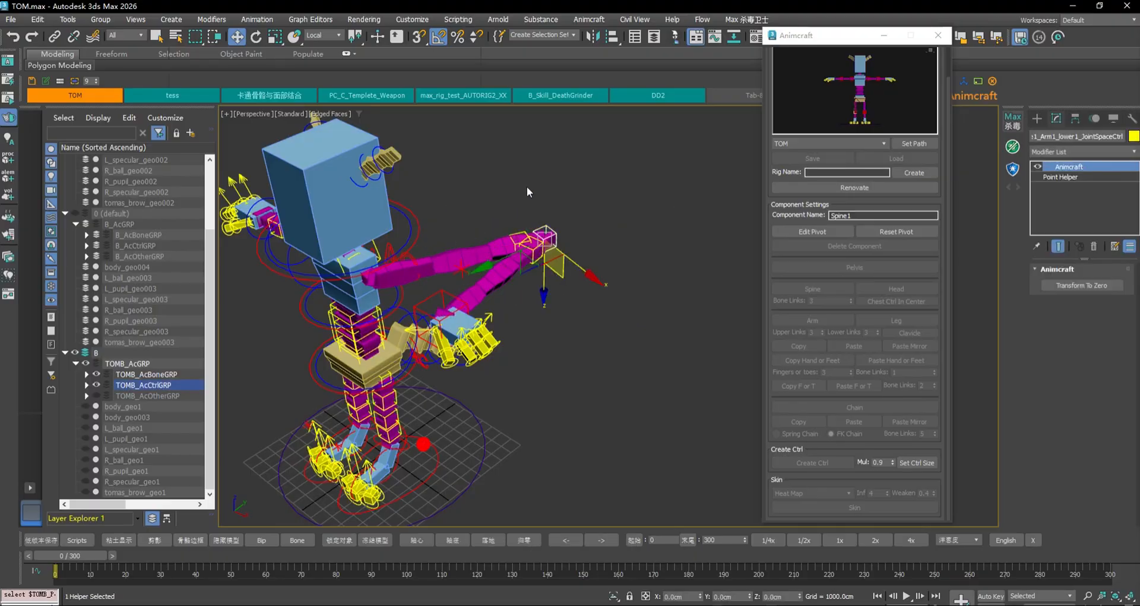
pyautogui.moveTo(526, 187); pyautogui.dragTo(635, 211, button='middle')
pyautogui.click(1094, 285)
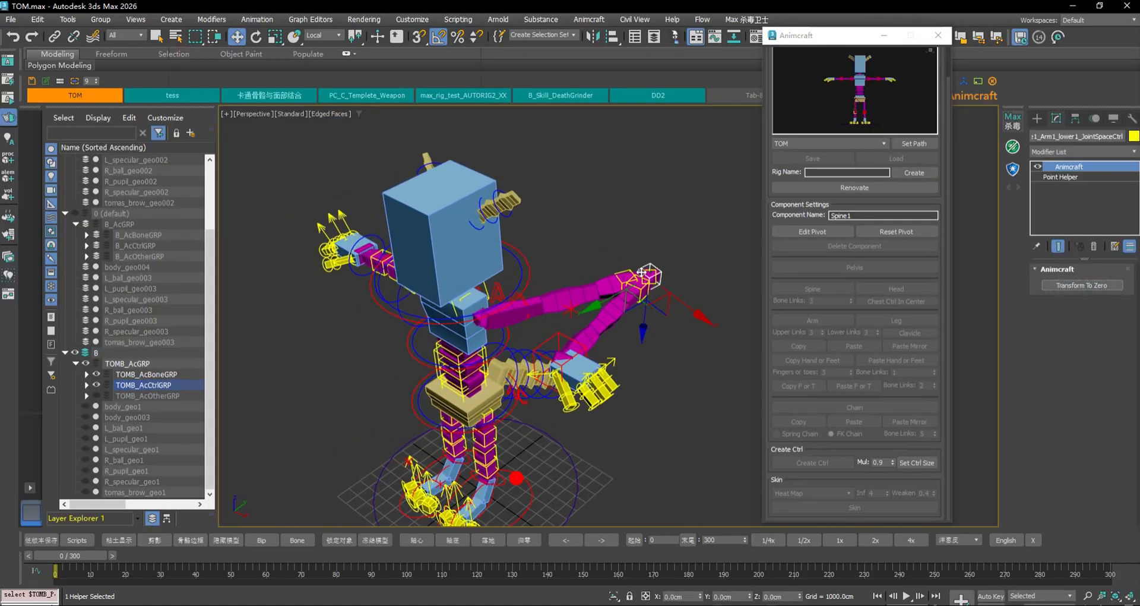
pyautogui.click(512, 321)
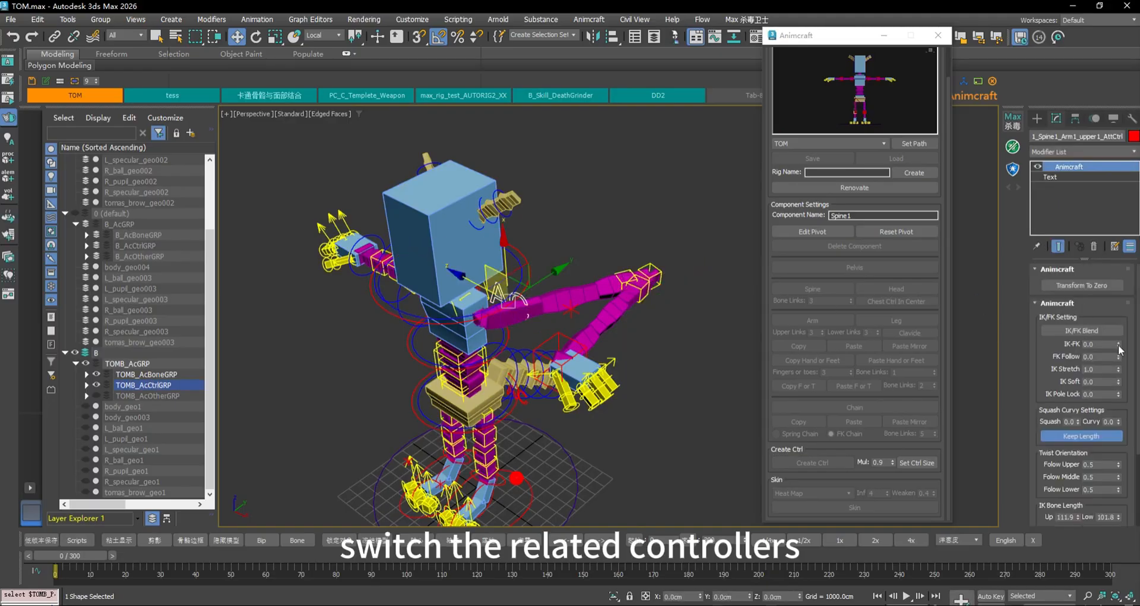
# Set IK-FK to 1.0 and zero the upper-arm, forearm and hand FK controls
pyautogui.moveTo(1119, 345); pyautogui.dragTo(1117, 292)
pyautogui.moveTo(675, 291); pyautogui.dragTo(558, 260, button='middle')
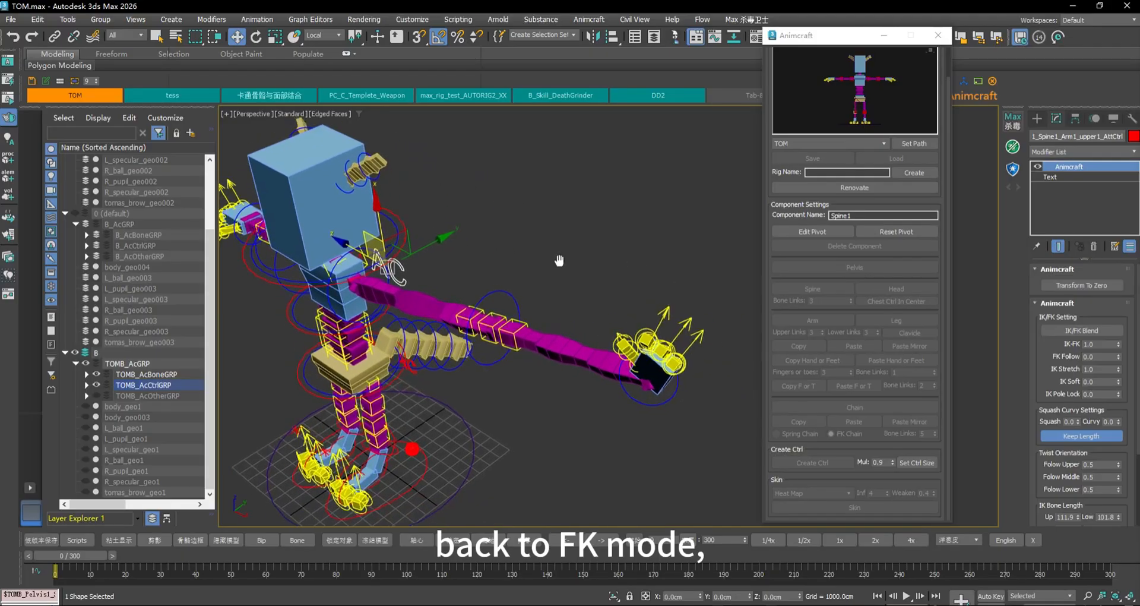
pyautogui.click(333, 274)
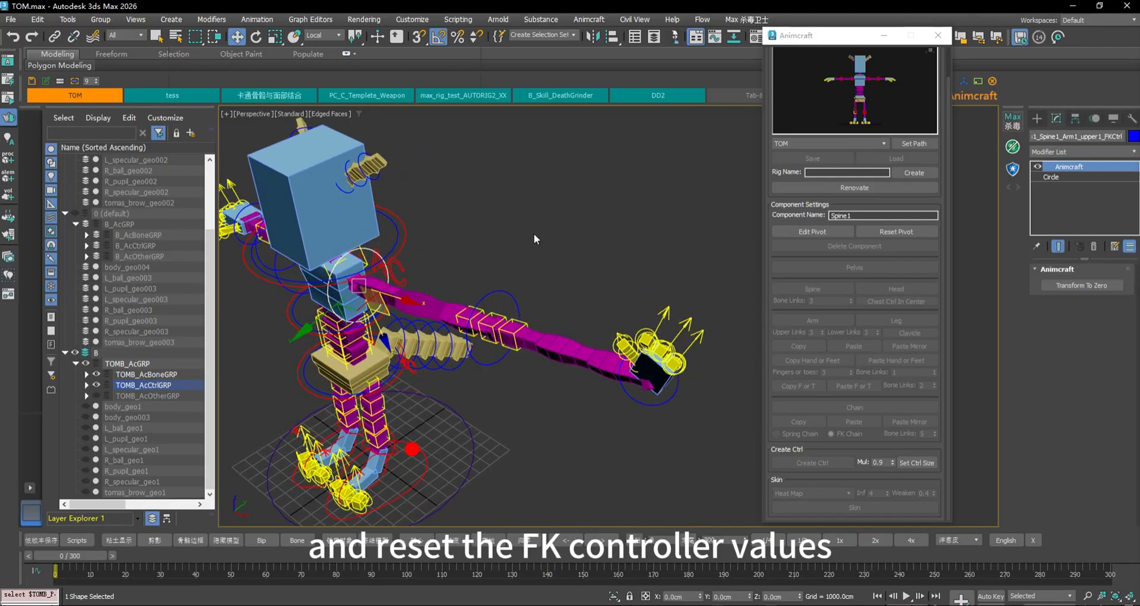
pyautogui.click(1079, 285)
pyautogui.click(514, 326)
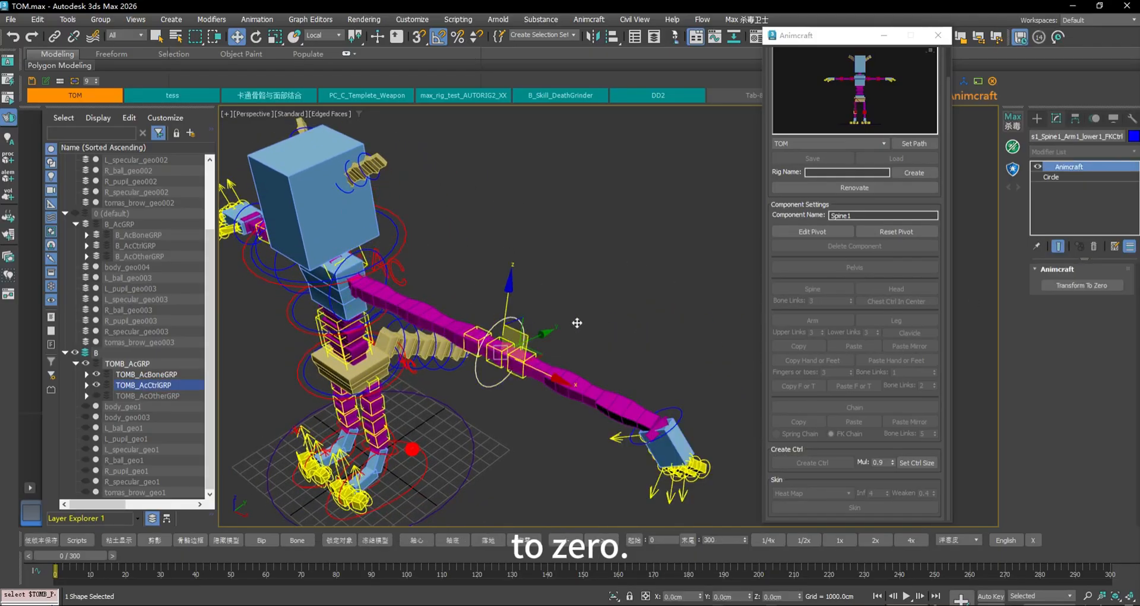
pyautogui.click(1099, 285)
pyautogui.click(518, 365)
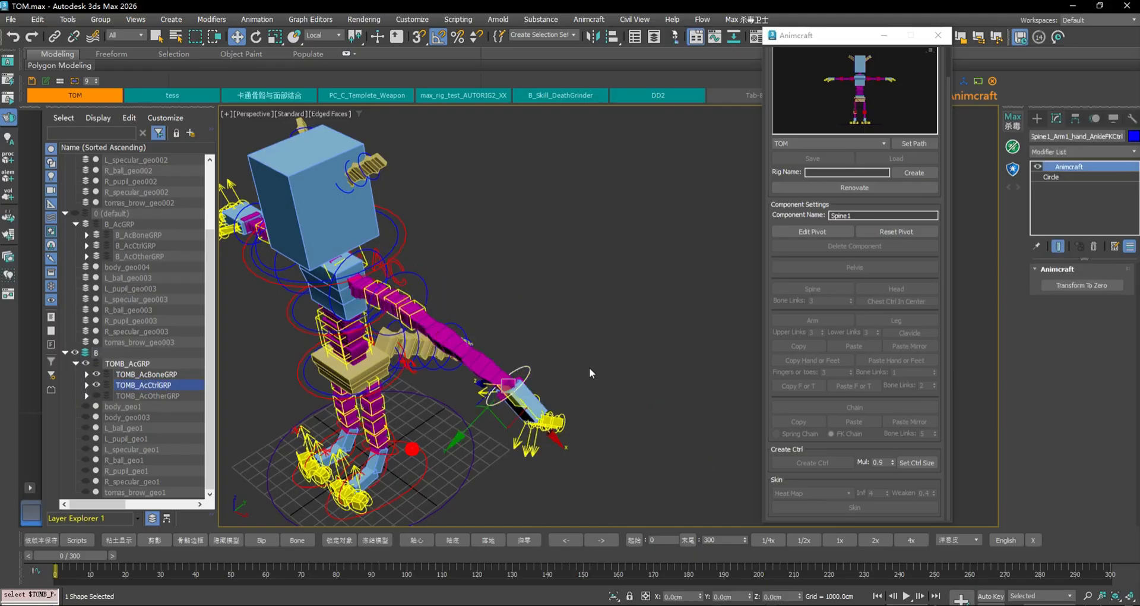
pyautogui.click(1067, 287)
# Toggle IK/FK Blend on the AC control to confirm the arm switches without jumping
pyautogui.moveTo(554, 282); pyautogui.dragTo(700, 311, button='middle')
pyautogui.scroll(4, 588, 313)
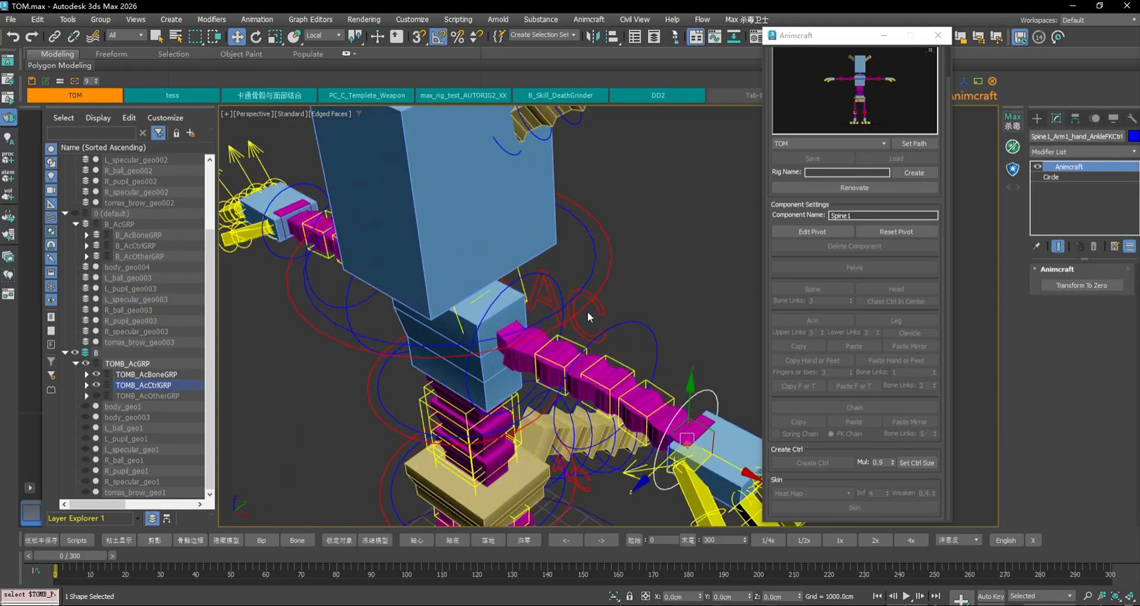
pyautogui.click(568, 290)
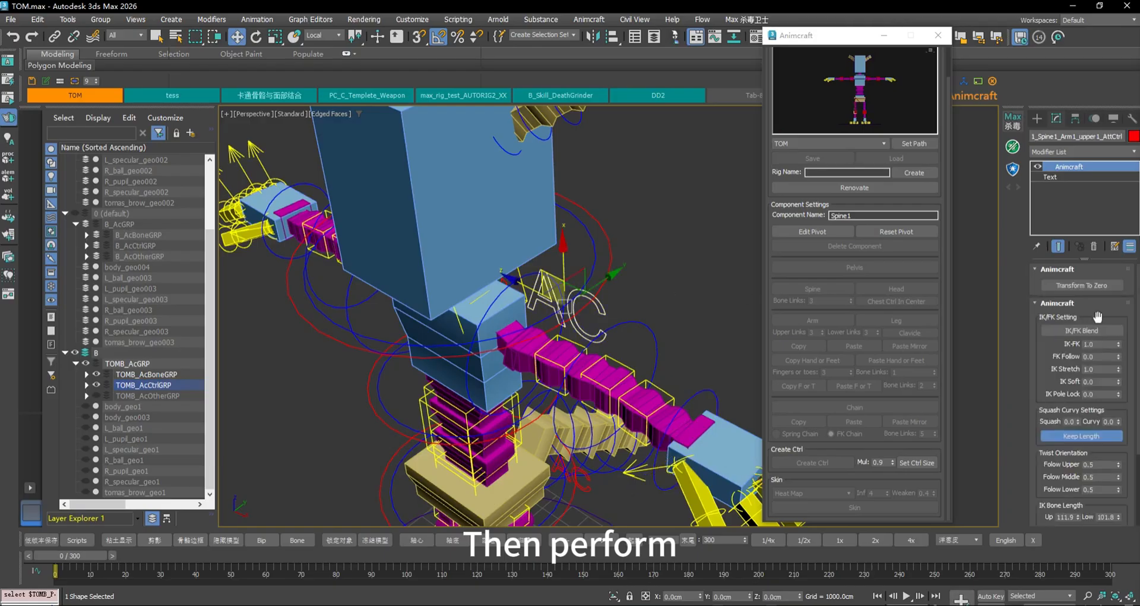
pyautogui.click(1090, 333)
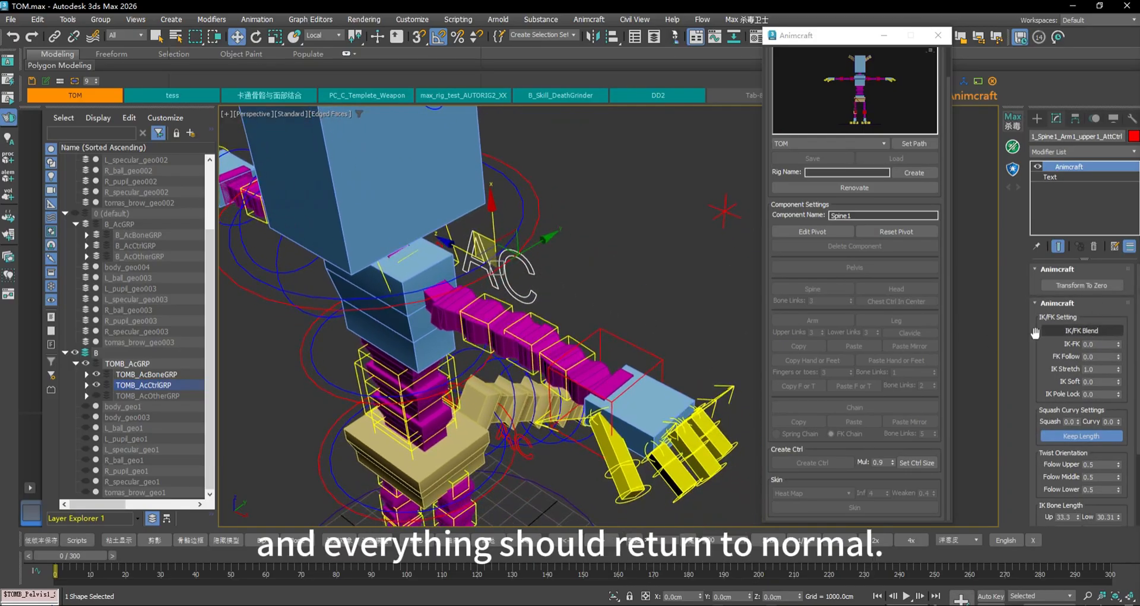
pyautogui.click(1106, 331)
pyautogui.click(1105, 330)
pyautogui.click(1101, 330)
pyautogui.scroll(-5, 593, 281)
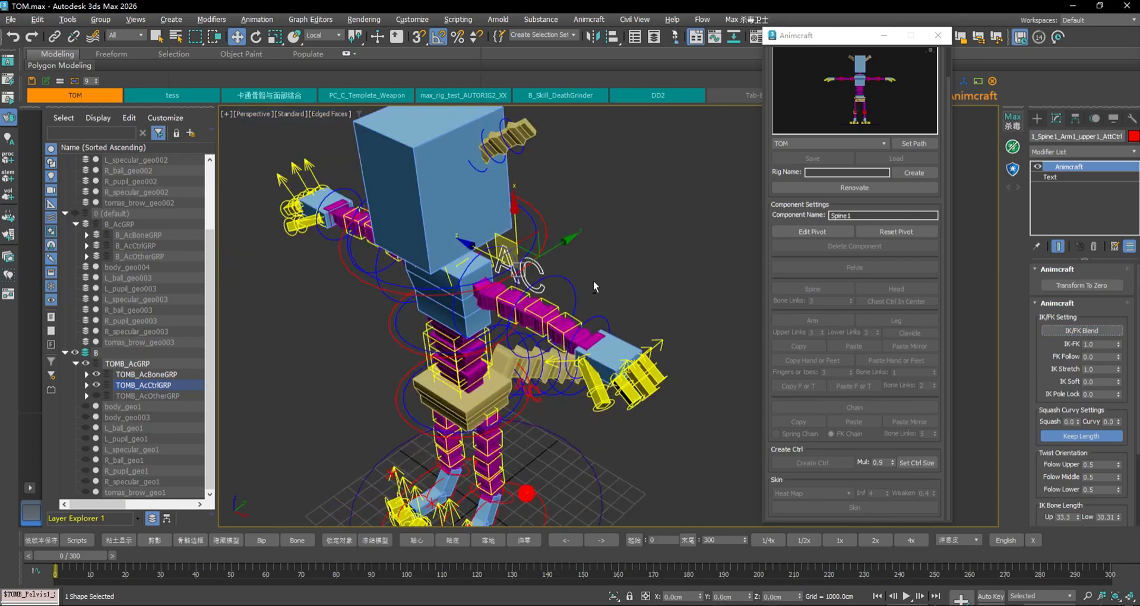
pyautogui.moveTo(593, 280)
pyautogui.keyDown('alt'); pyautogui.mouseDown(button='middle')
pyautogui.moveTo(667, 255)
pyautogui.moveTo(646, 261)
pyautogui.moveTo(639, 245)
pyautogui.moveTo(601, 261)
pyautogui.mouseUp(button='middle'); pyautogui.keyUp('alt')
# Rotate upper1_FKCtrl so the FK arm swings down, forward and twists
pyautogui.click(610, 319)
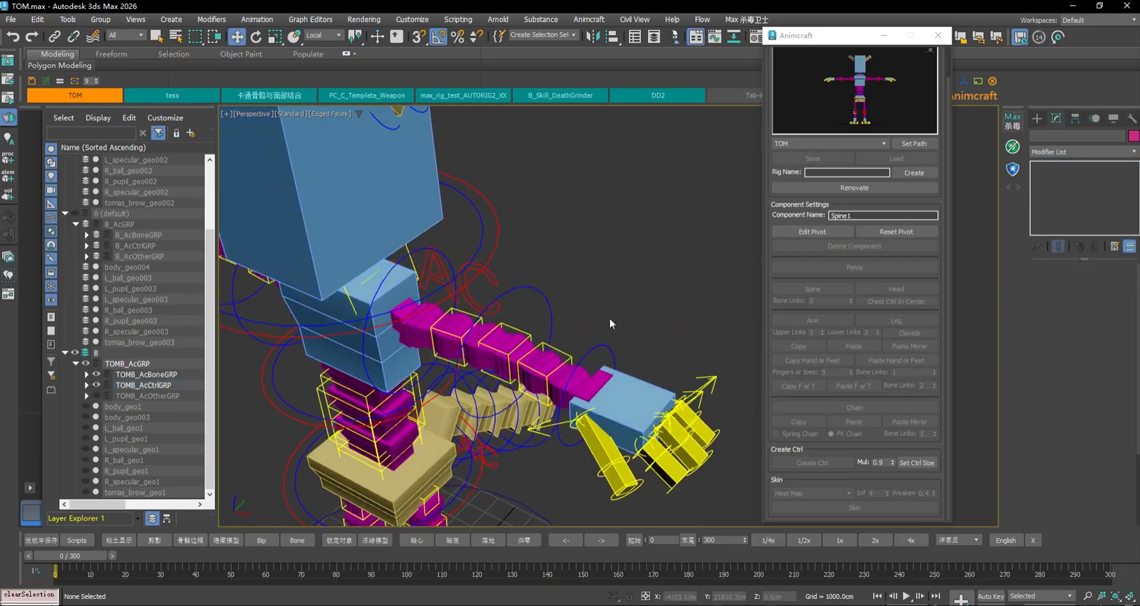
pyautogui.click(495, 271)
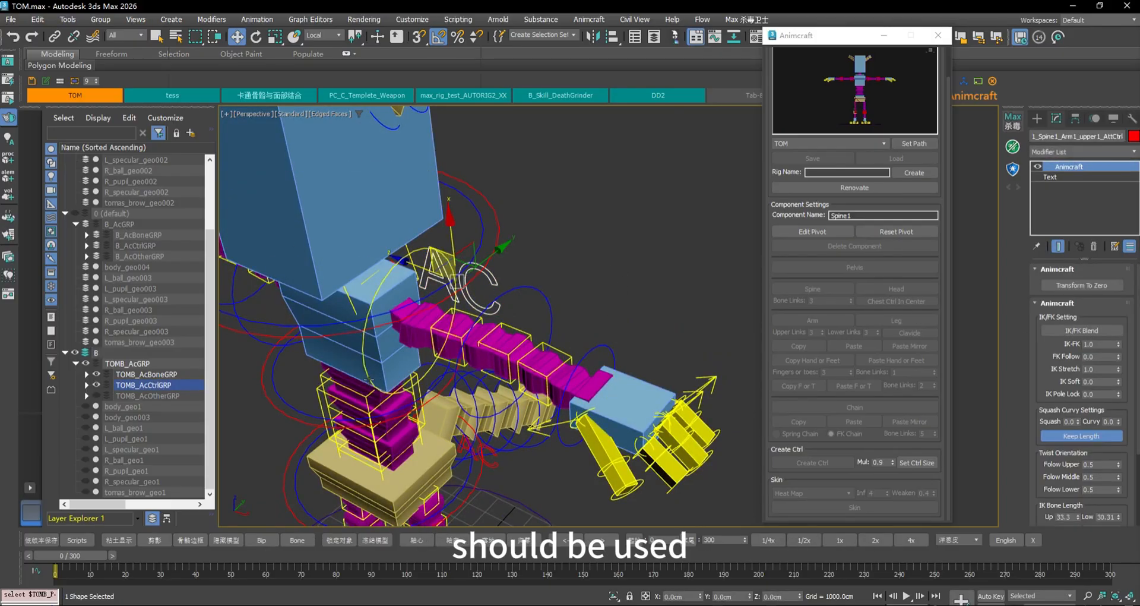
pyautogui.click(434, 375)
pyautogui.press('e')
pyautogui.moveTo(427, 358); pyautogui.dragTo(380, 357)
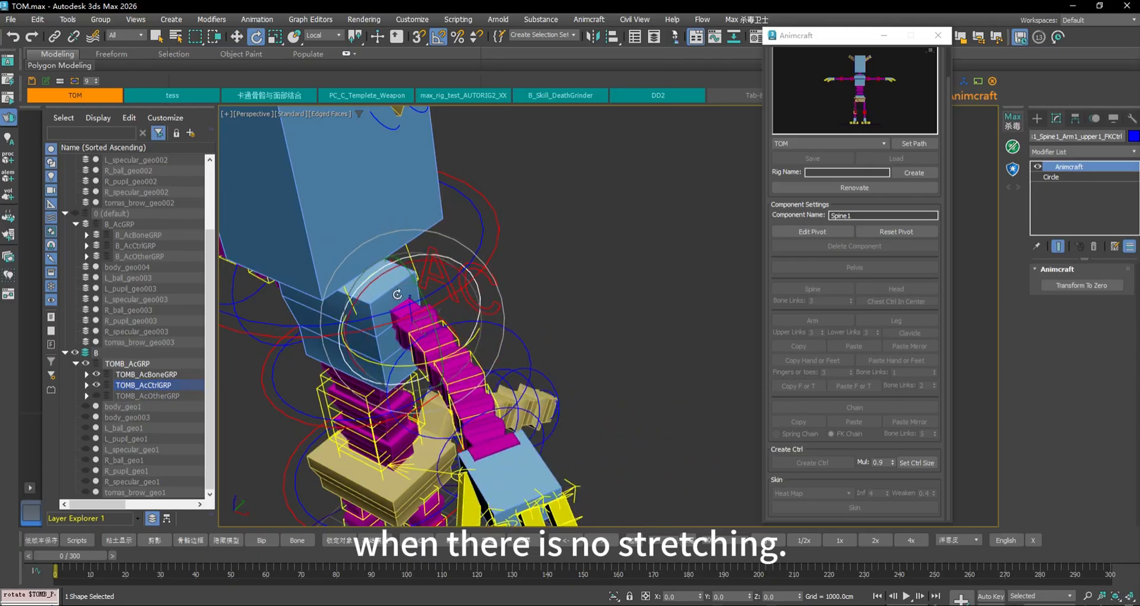
pyautogui.moveTo(402, 264); pyautogui.dragTo(433, 254)
# Toggle IK/FK Blend on the AC control repeatedly to compare the rotated FK arm with IK
pyautogui.click(509, 282)
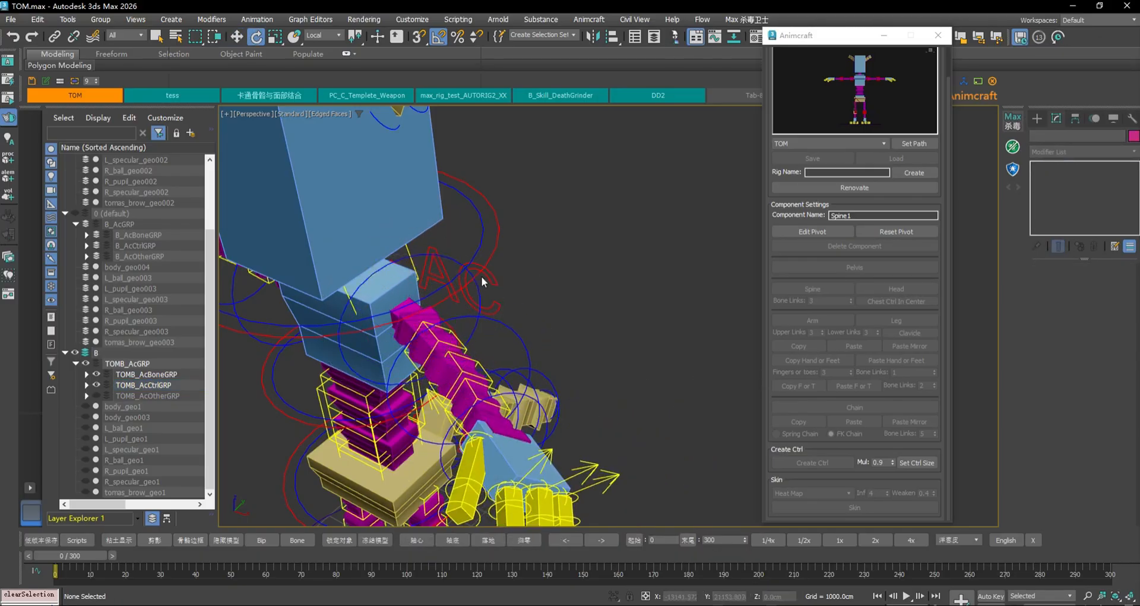
pyautogui.click(482, 277)
pyautogui.click(1087, 330)
pyautogui.click(1087, 330)
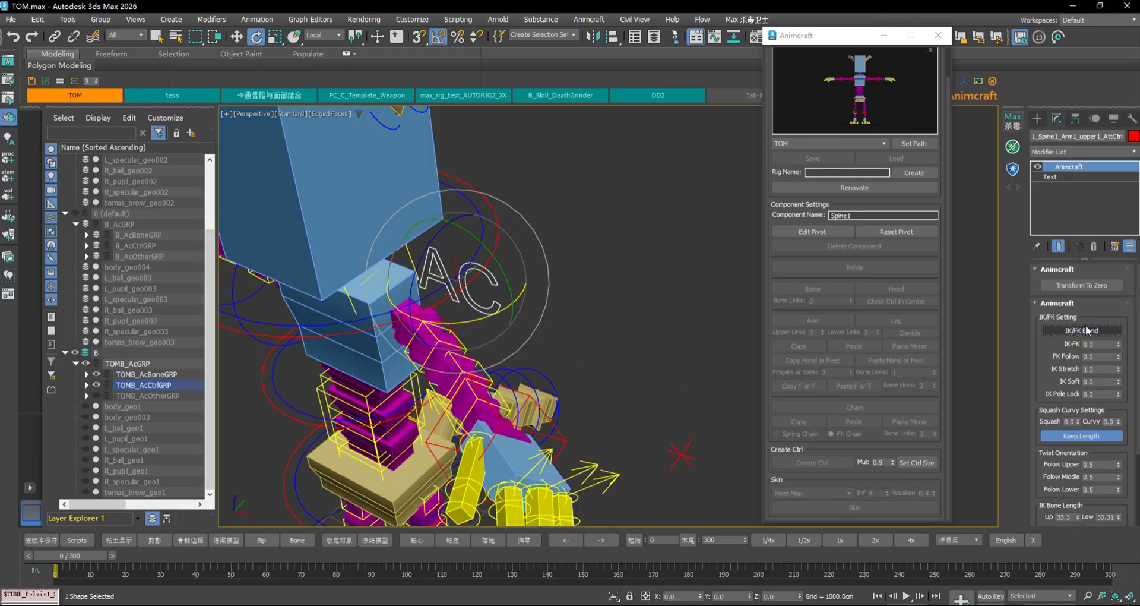
pyautogui.click(1087, 330)
pyautogui.click(1088, 330)
pyautogui.click(1088, 330)
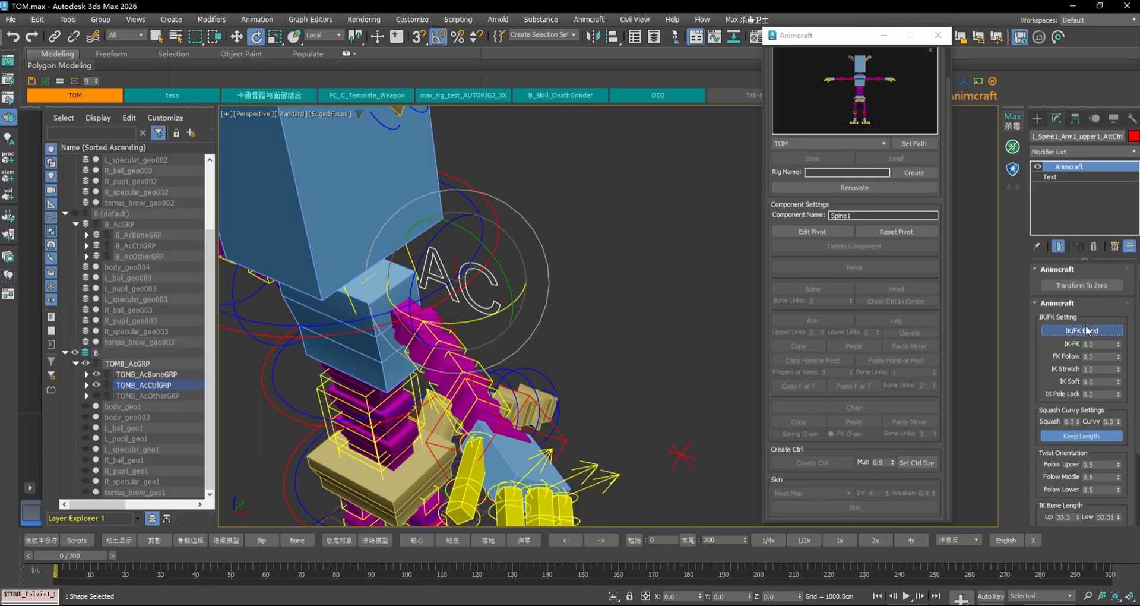
pyautogui.click(1088, 330)
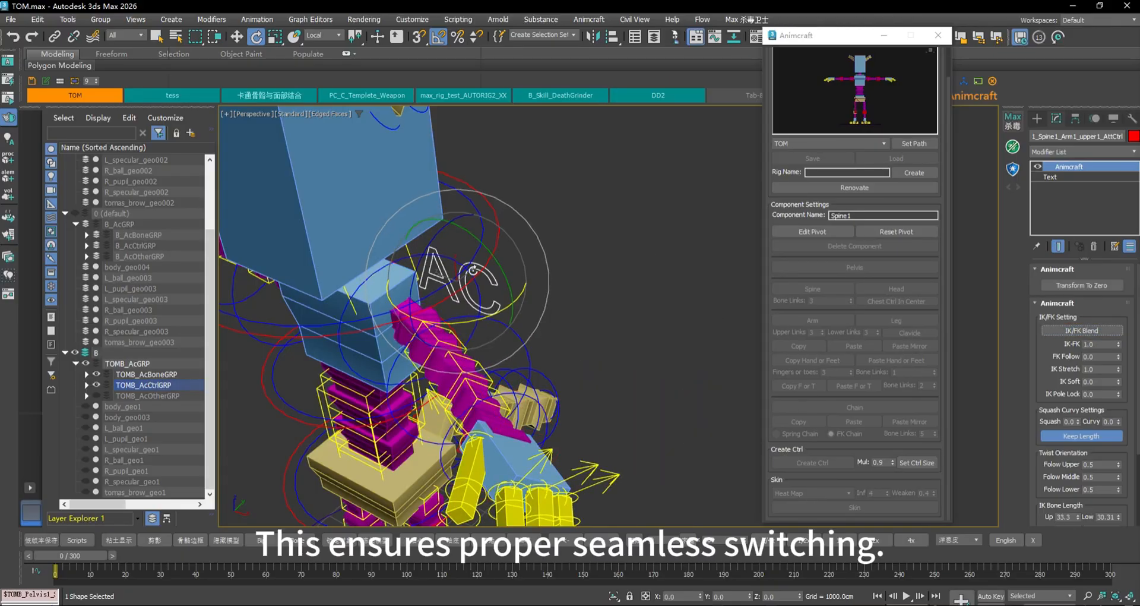
# Reset the upper-arm FK control with Transform To Zero, then reselect the AC control
pyautogui.click(387, 271)
pyautogui.click(352, 291)
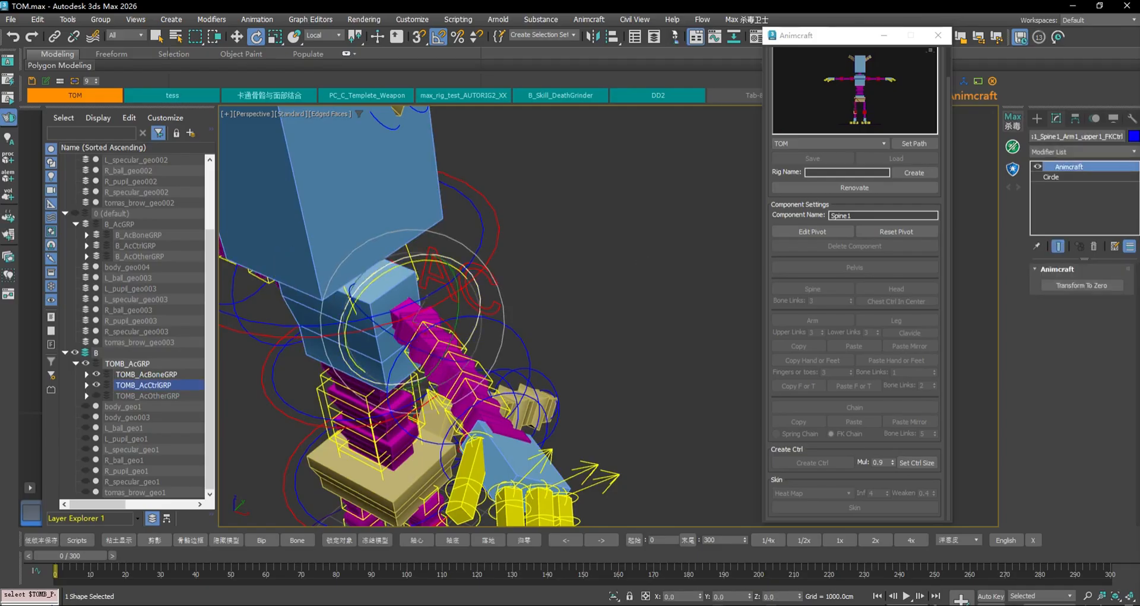
pyautogui.click(1078, 286)
pyautogui.click(519, 279)
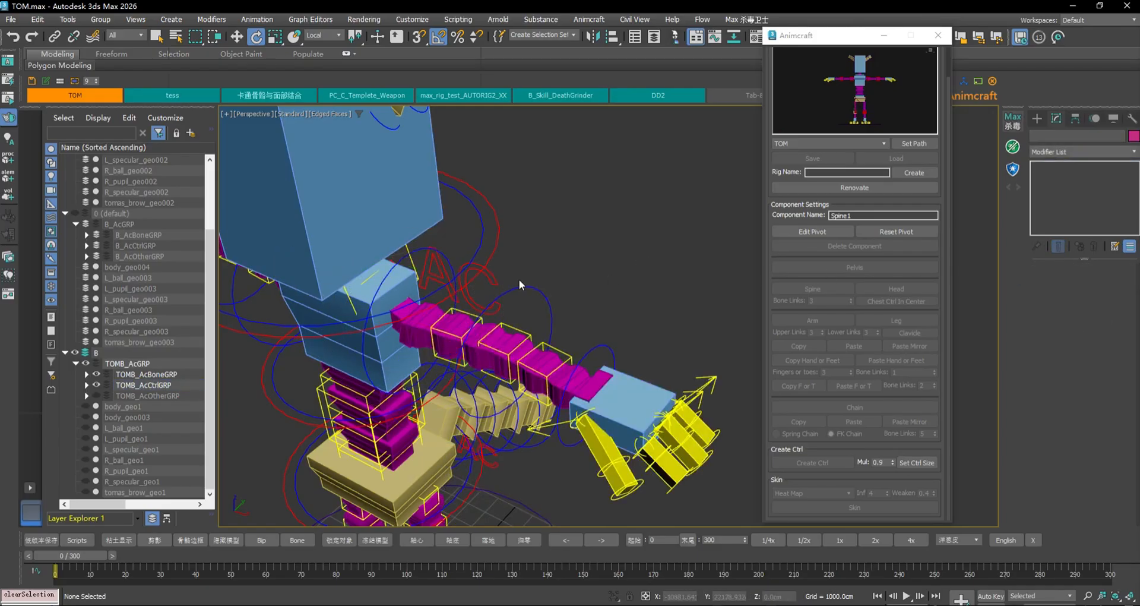
pyautogui.click(492, 274)
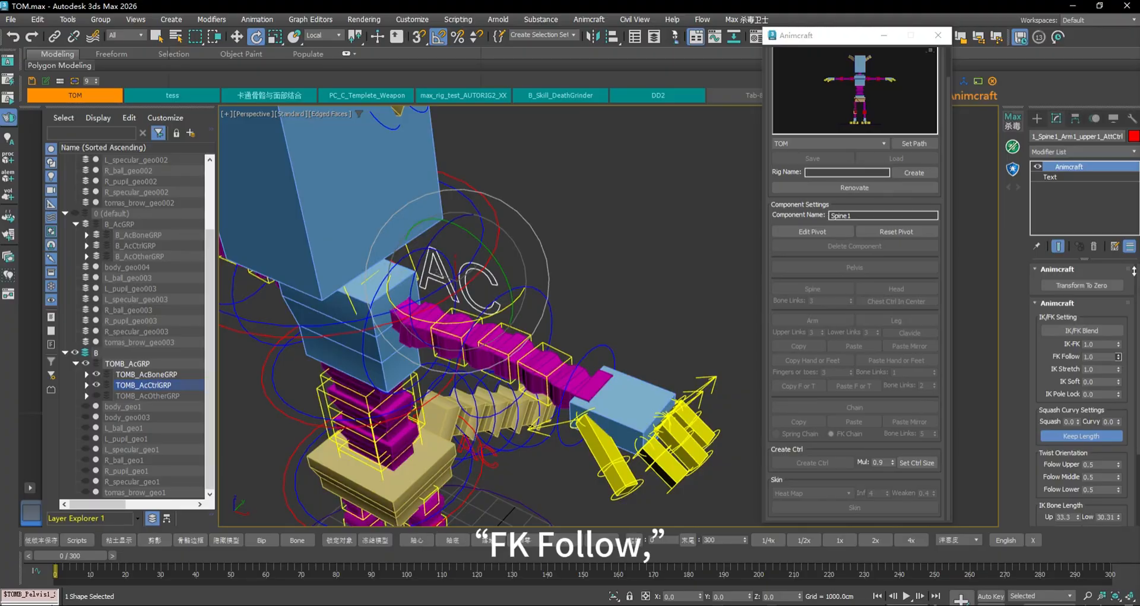
pyautogui.moveTo(582, 320); pyautogui.dragTo(583, 264, button='middle')
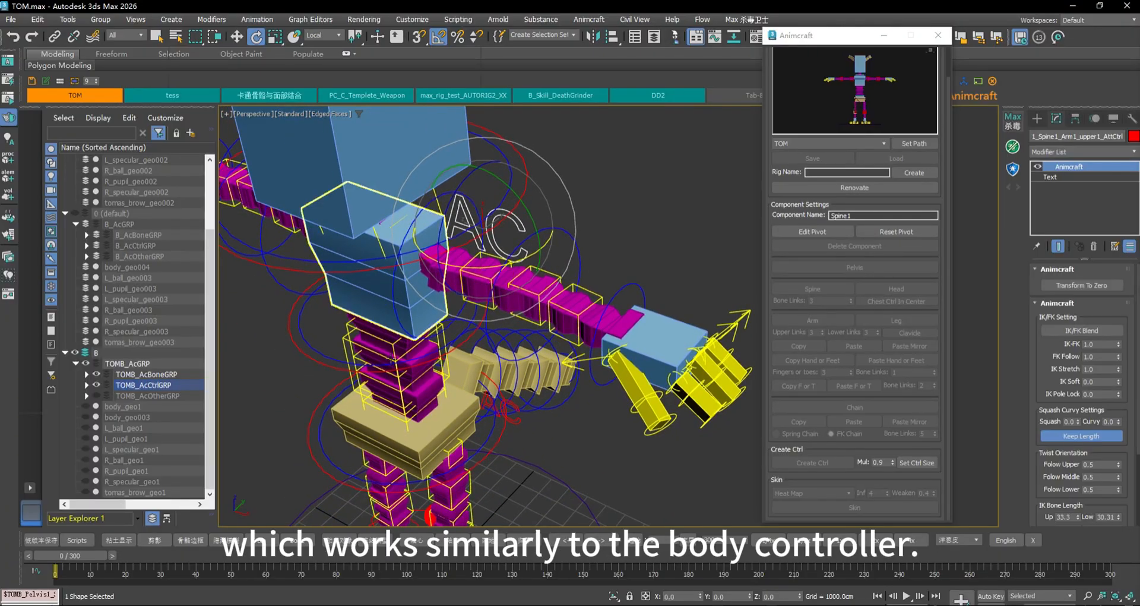
pyautogui.click(302, 341)
pyautogui.moveTo(403, 346); pyautogui.dragTo(497, 343)
pyautogui.moveTo(501, 338); pyautogui.dragTo(566, 333, button='middle')
pyautogui.hotkey('ctrl', 'z')
pyautogui.click(591, 207)
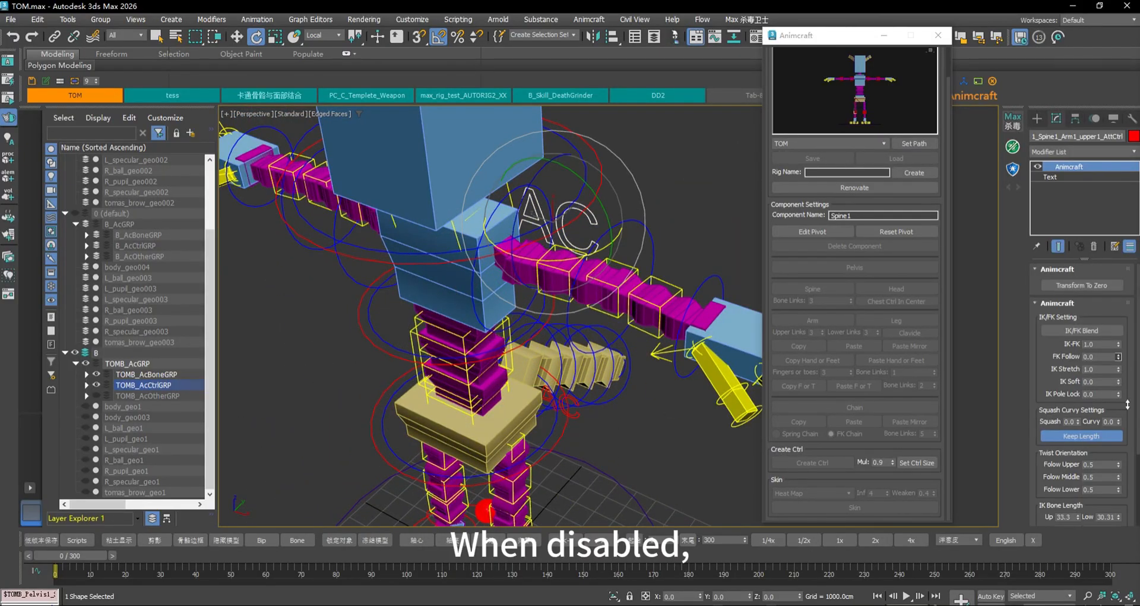
pyautogui.click(436, 352)
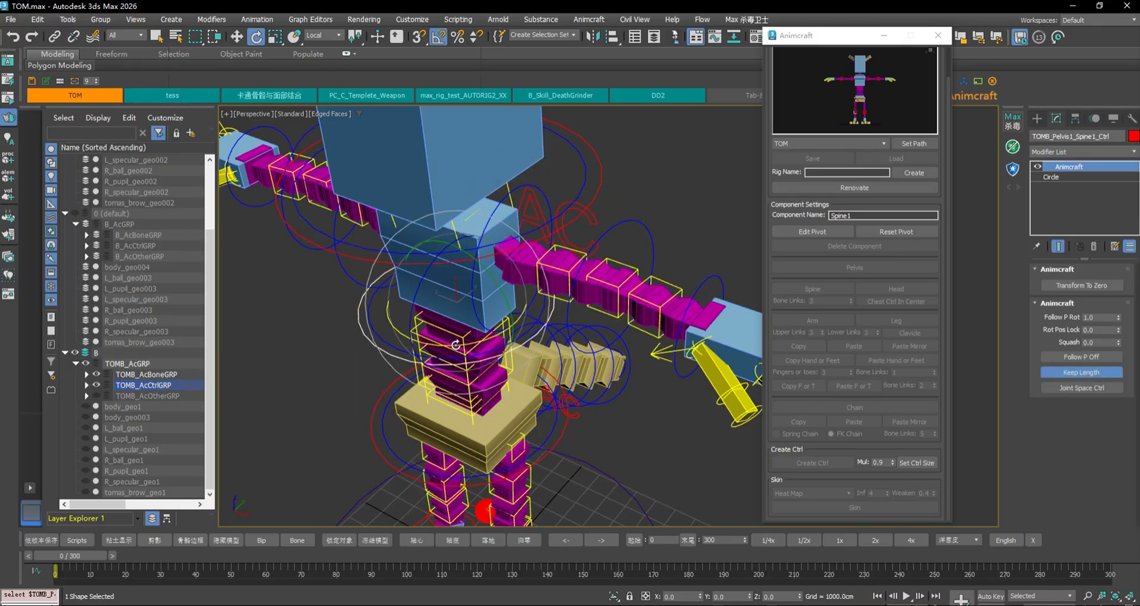
pyautogui.moveTo(455, 345); pyautogui.dragTo(491, 355)
pyautogui.hotkey('ctrl', 'z')
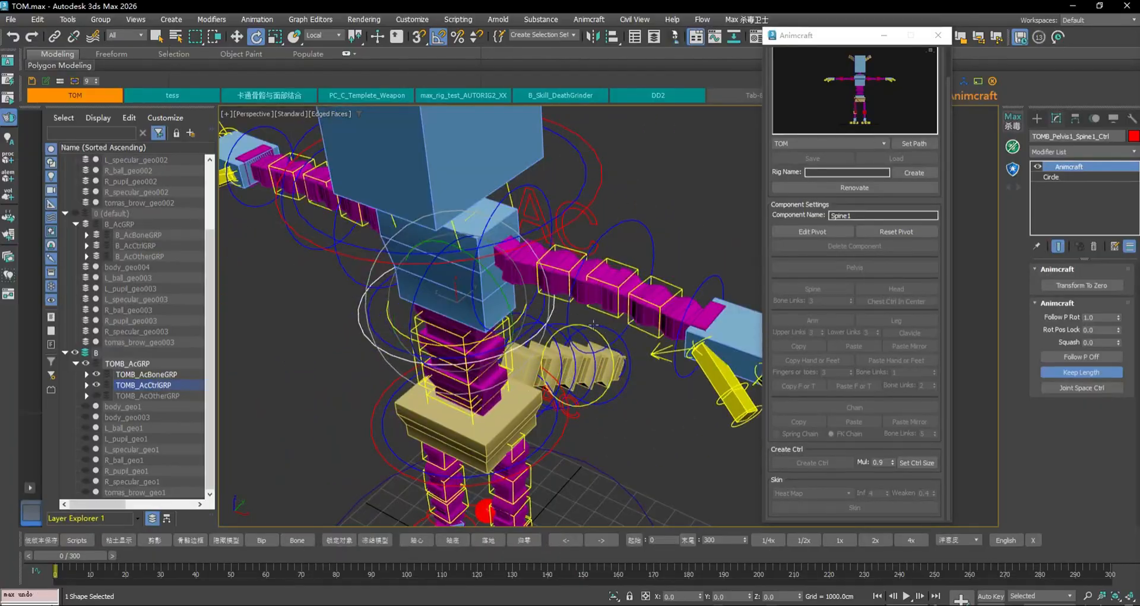
pyautogui.moveTo(513, 232); pyautogui.dragTo(520, 186)
pyautogui.hotkey('ctrl', 'z')
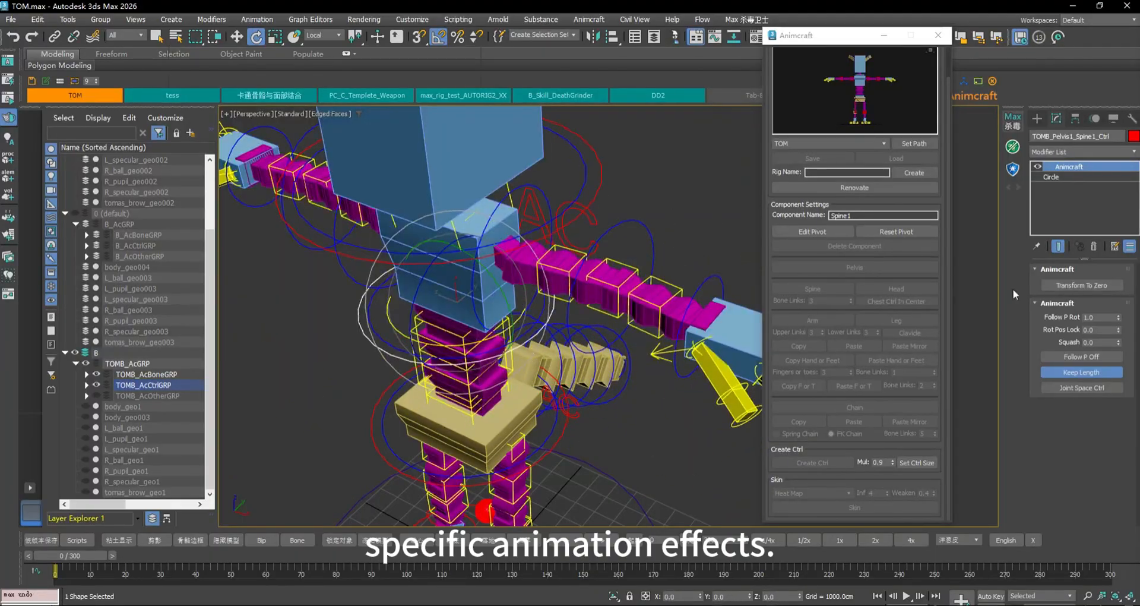
pyautogui.click(657, 209)
pyautogui.click(595, 224)
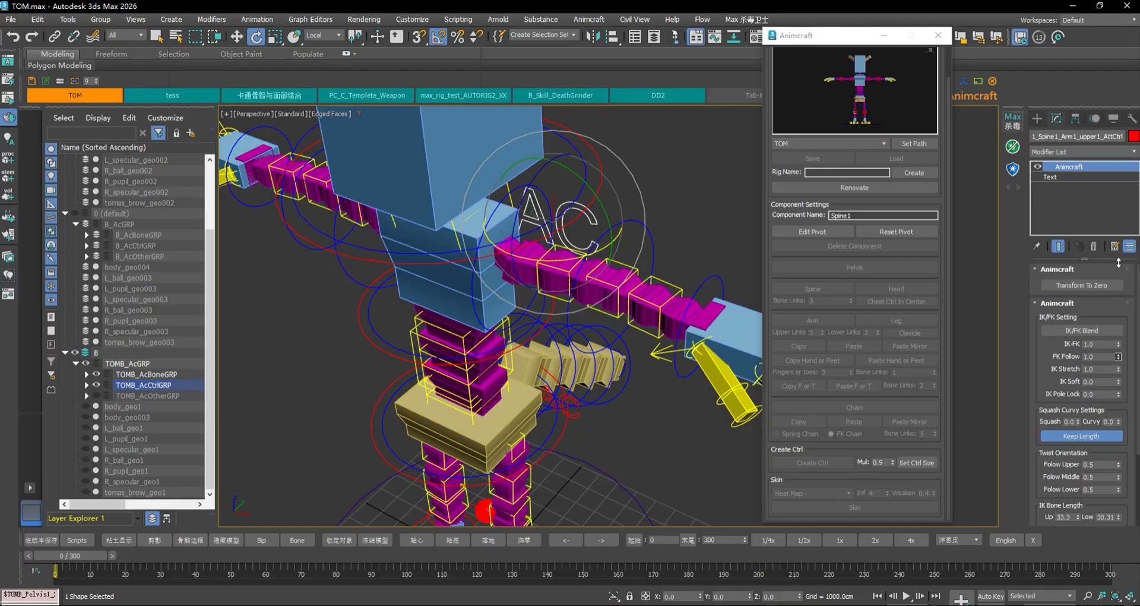
# Set IK-FK to 0.0 on the arm attribute control to switch the arm to IK
pyautogui.moveTo(608, 235); pyautogui.dragTo(559, 264, button='middle')
pyautogui.click(657, 224)
pyautogui.click(524, 223)
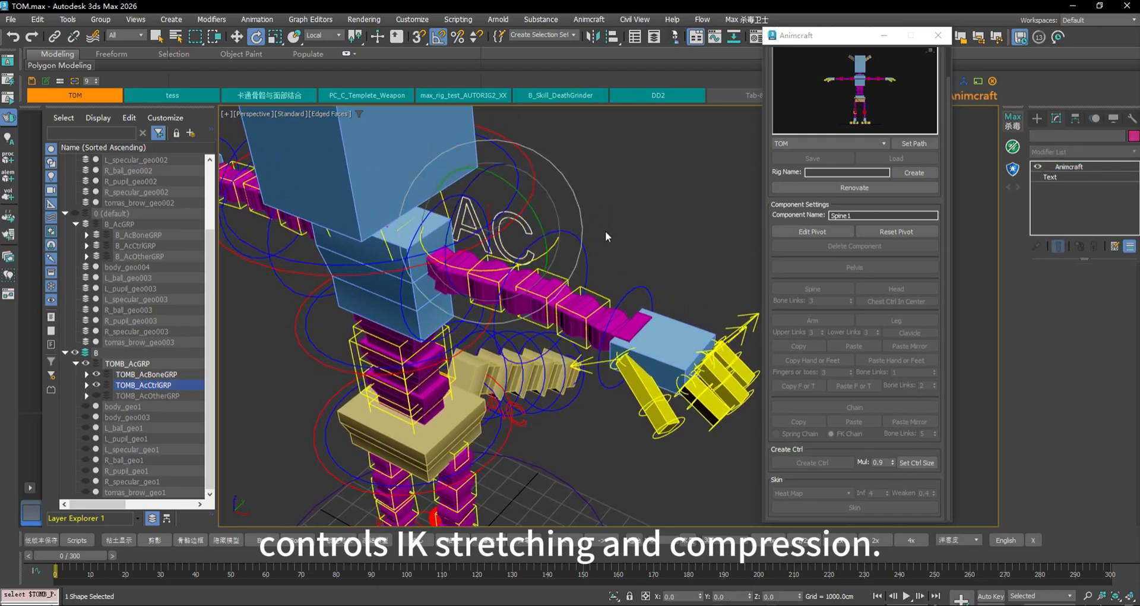
pyautogui.moveTo(1118, 344); pyautogui.dragTo(1120, 368)
# Reset the hand IK control and the arm target control with Transform To Zero
pyautogui.click(617, 347)
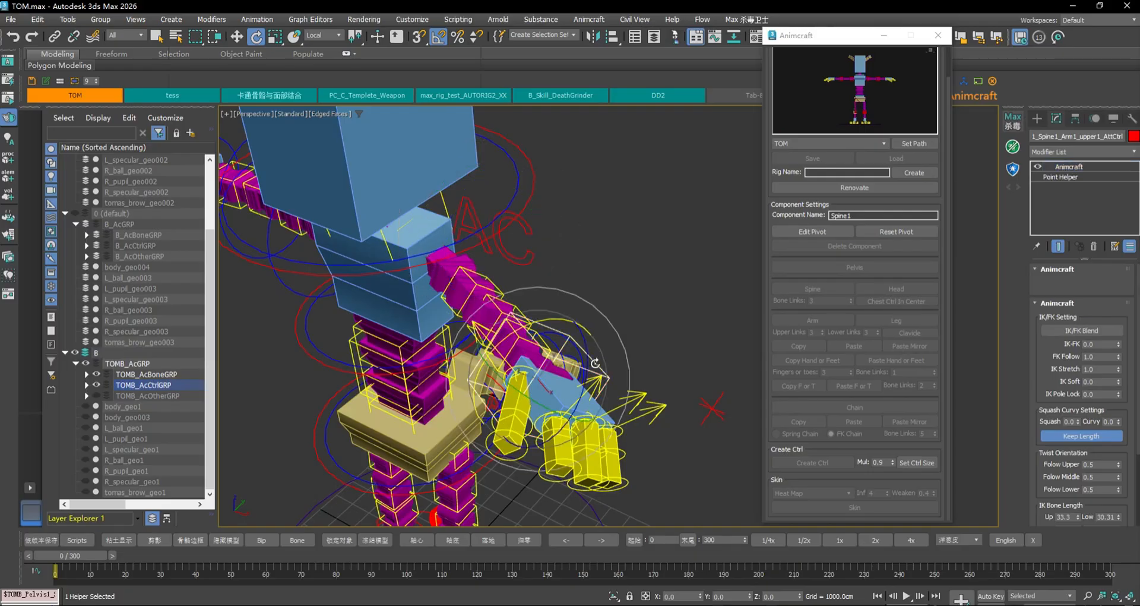
pyautogui.click(1081, 285)
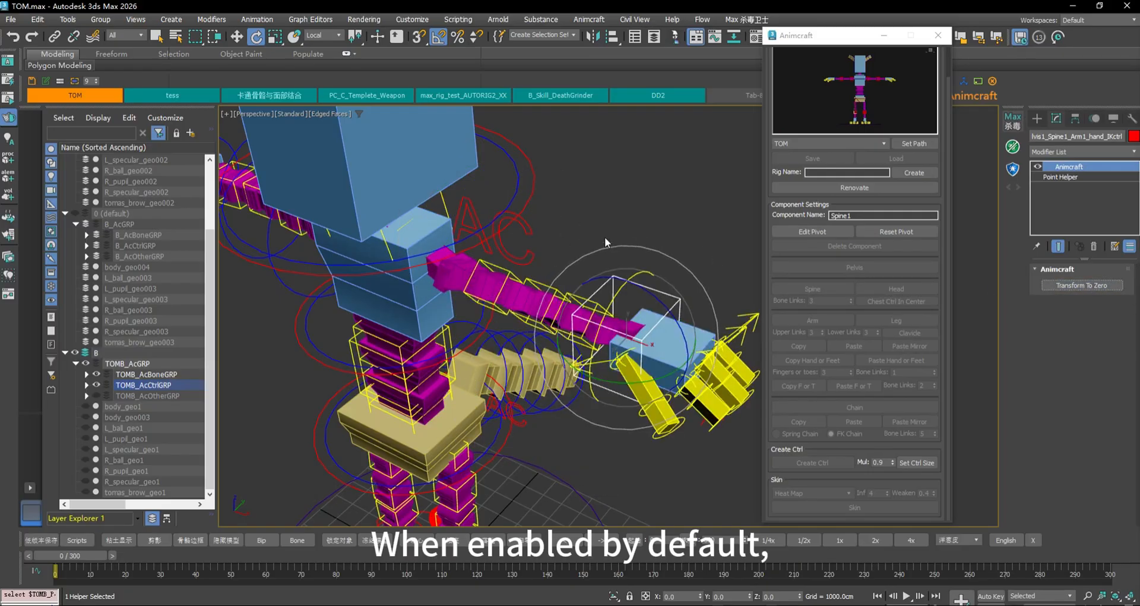
pyautogui.click(640, 273)
pyautogui.keyDown('alt'); pyautogui.moveTo(633, 334); pyautogui.dragTo(603, 360, button='middle'); pyautogui.keyUp('alt')
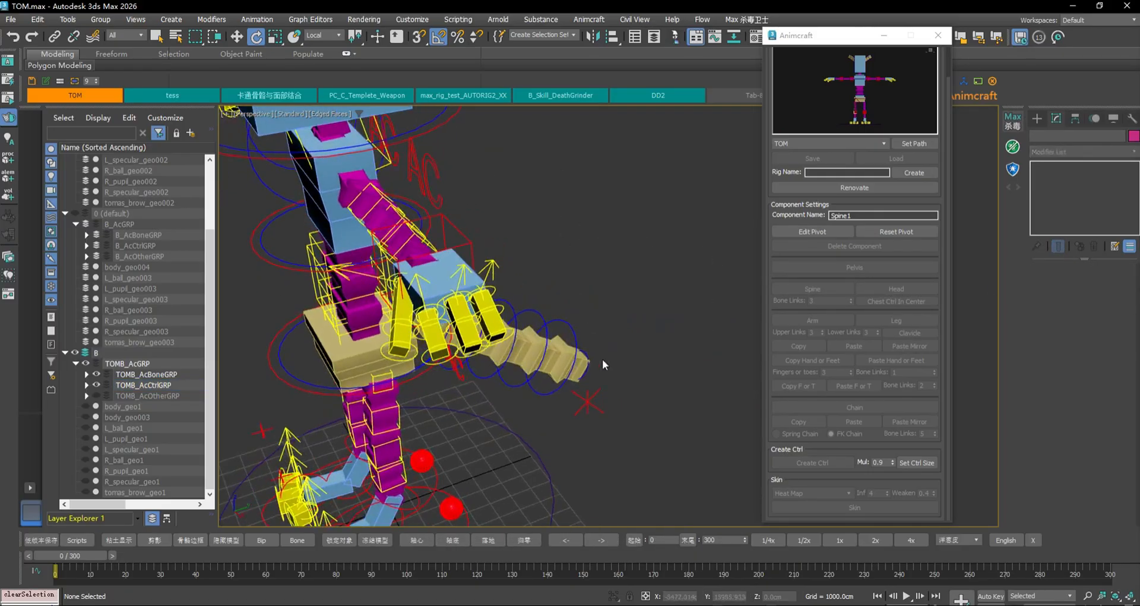
pyautogui.click(585, 399)
pyautogui.click(1096, 287)
pyautogui.keyDown('alt'); pyautogui.moveTo(511, 226); pyautogui.dragTo(610, 249, button='middle'); pyautogui.keyUp('alt')
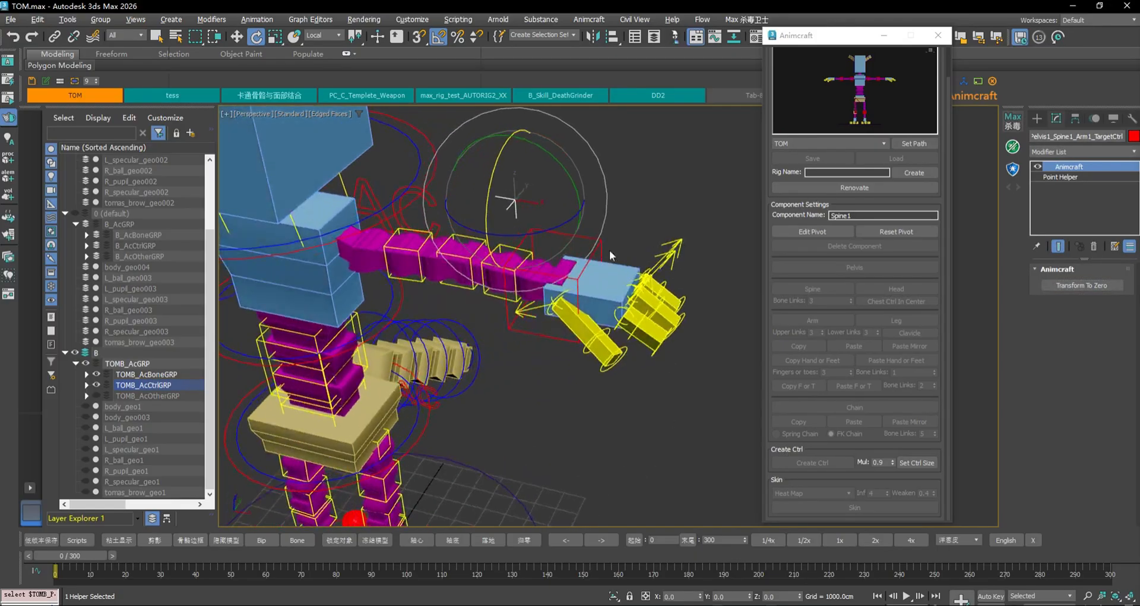
# Move hand_IKctrl far right along X so the arm stretches long
pyautogui.click(604, 250)
pyautogui.click(427, 201)
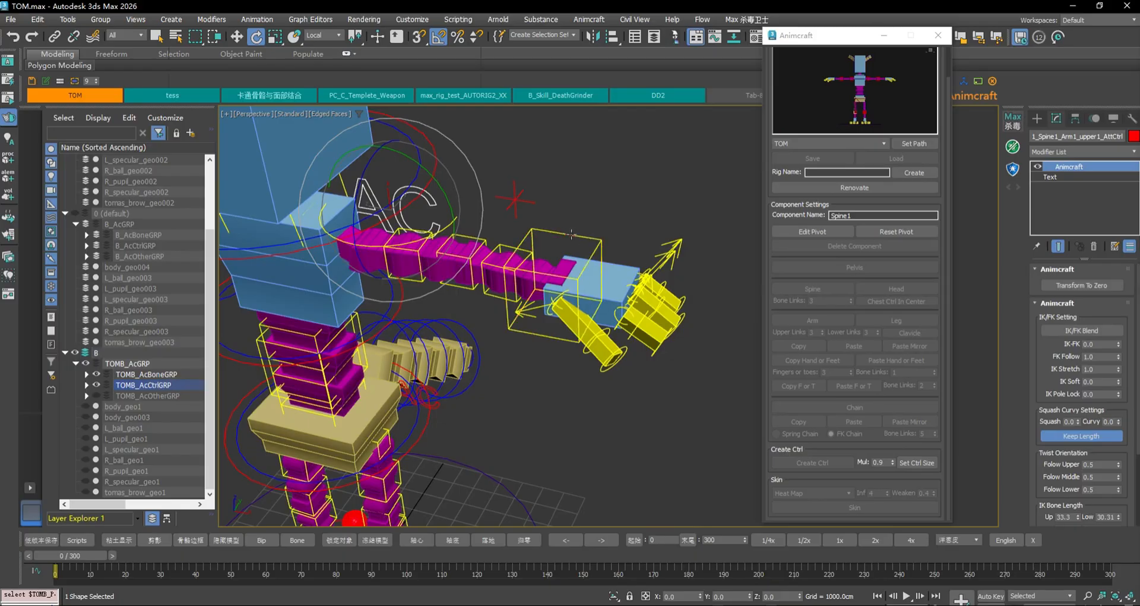
pyautogui.click(601, 251)
pyautogui.moveTo(662, 244); pyautogui.dragTo(627, 243, button='middle')
pyautogui.press('w')
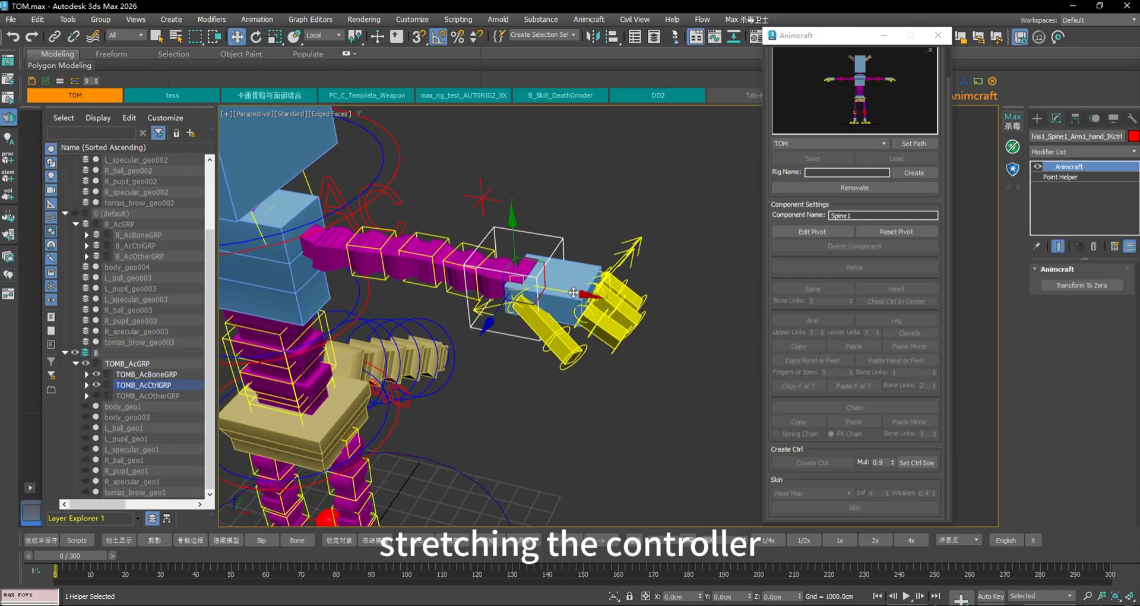
pyautogui.moveTo(573, 292); pyautogui.dragTo(1033, 365)
pyautogui.scroll(-2, 646, 268)
pyautogui.moveTo(646, 268); pyautogui.dragTo(608, 295, button='middle')
pyautogui.scroll(-2, 641, 271)
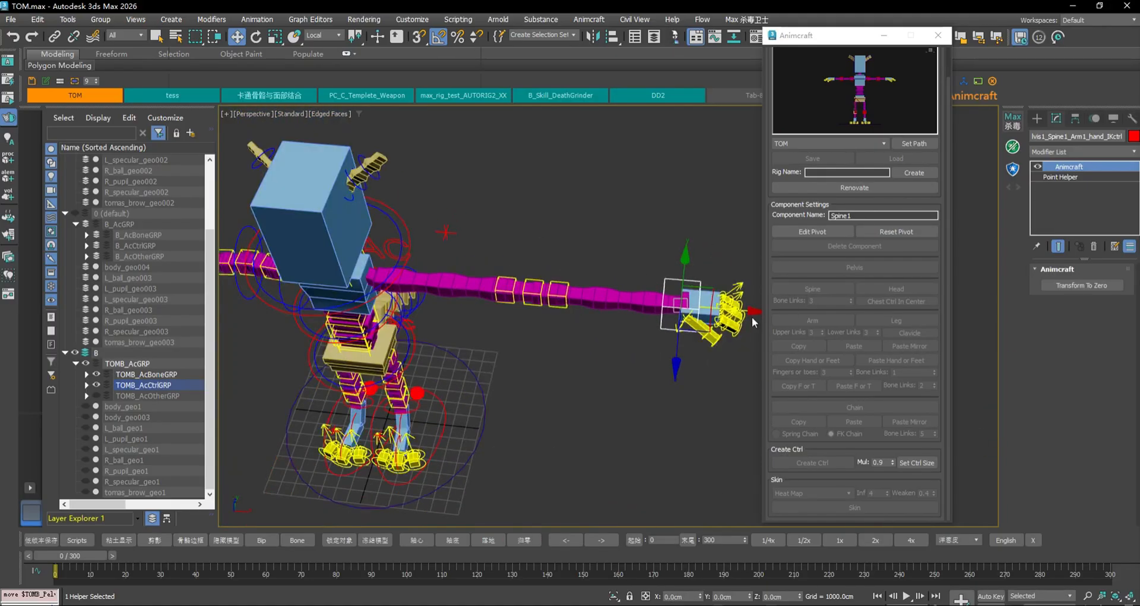
pyautogui.moveTo(737, 313); pyautogui.dragTo(665, 289)
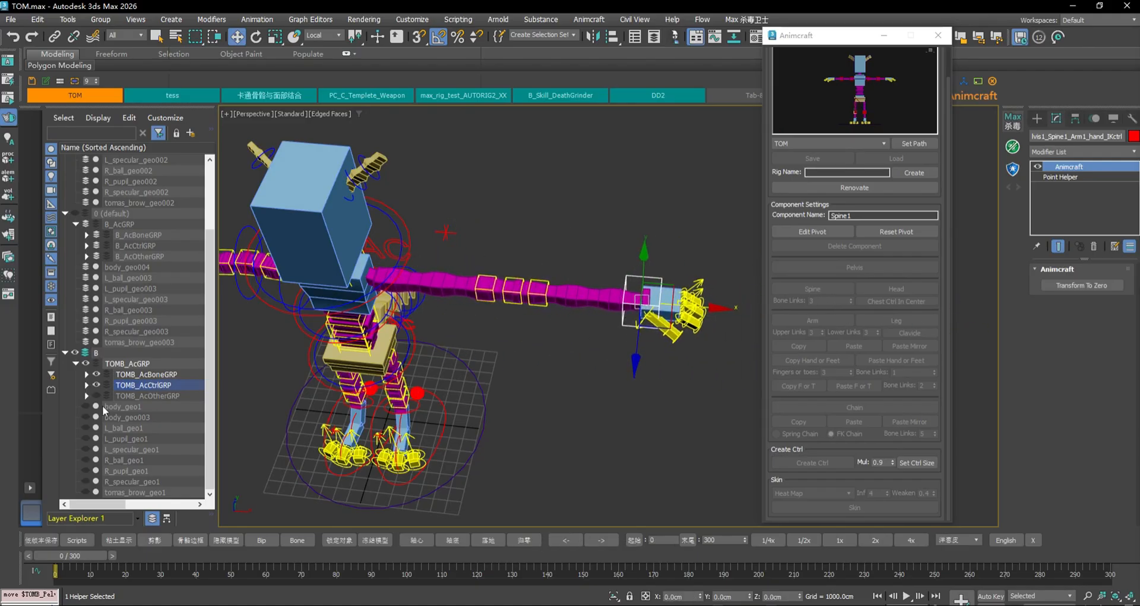
# Unhide the body_geo003 mesh and set the arm's IK Stretch to 0.0
pyautogui.click(86, 417)
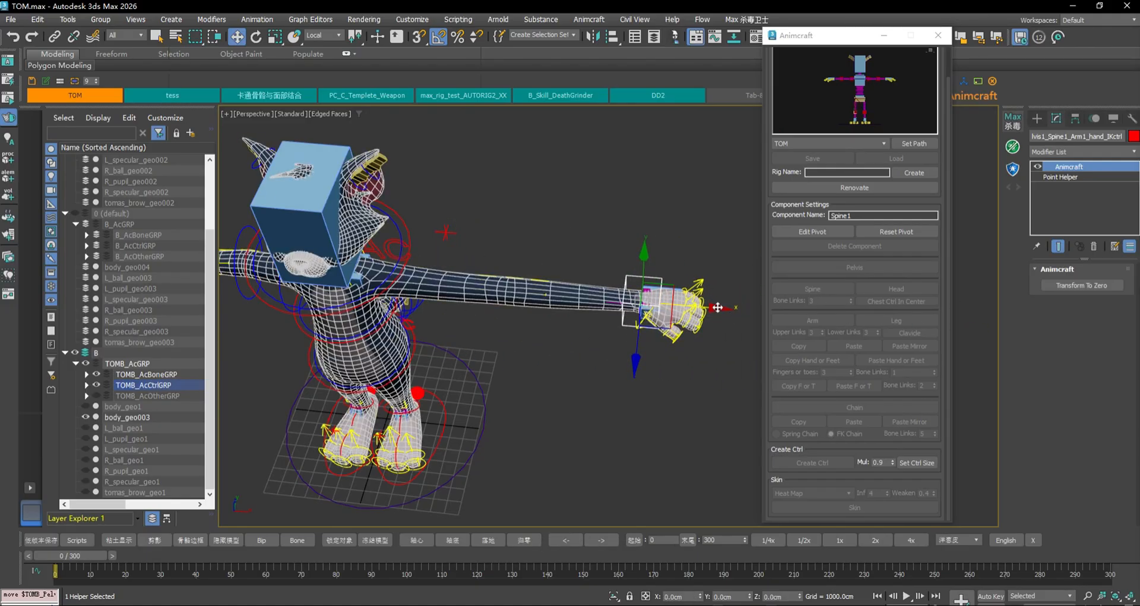
pyautogui.moveTo(718, 307)
pyautogui.mouseDown()
pyautogui.moveTo(546, 309)
pyautogui.moveTo(718, 315)
pyautogui.mouseUp()
pyautogui.click(685, 292)
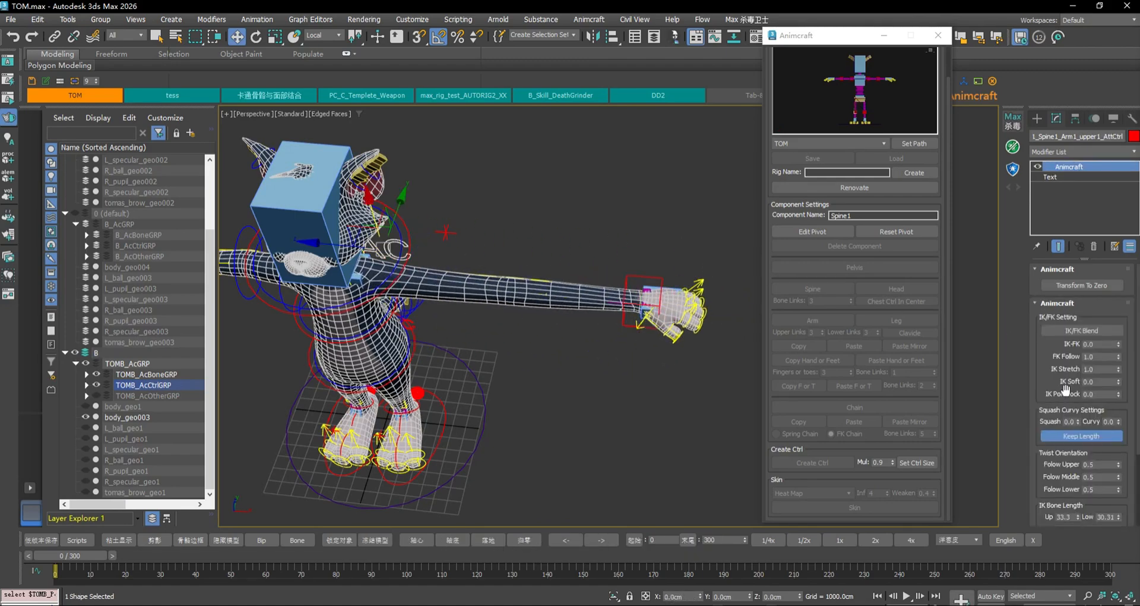
pyautogui.moveTo(1119, 371); pyautogui.dragTo(1118, 398)
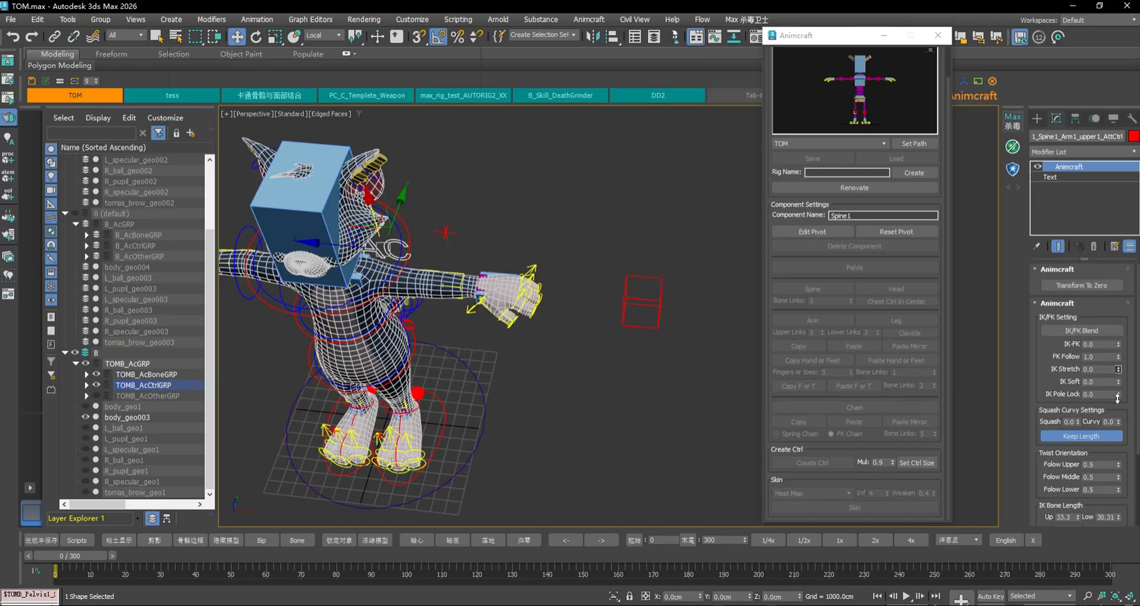
# Move hand_IKctrl around near the body and back out to the right
pyautogui.click(662, 300)
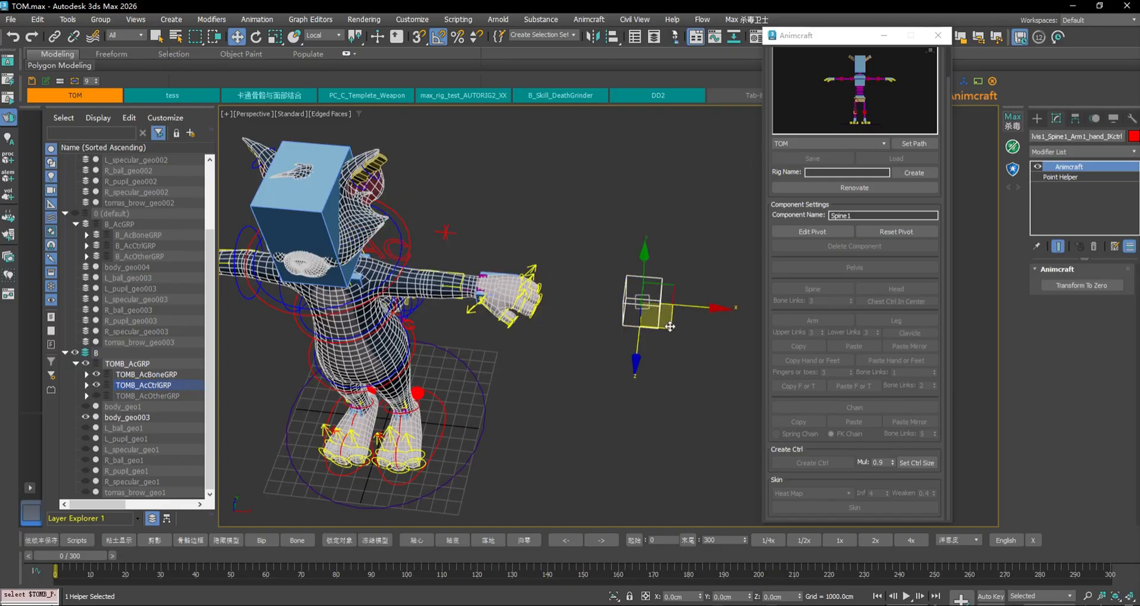
pyautogui.moveTo(670, 325); pyautogui.dragTo(427, 272)
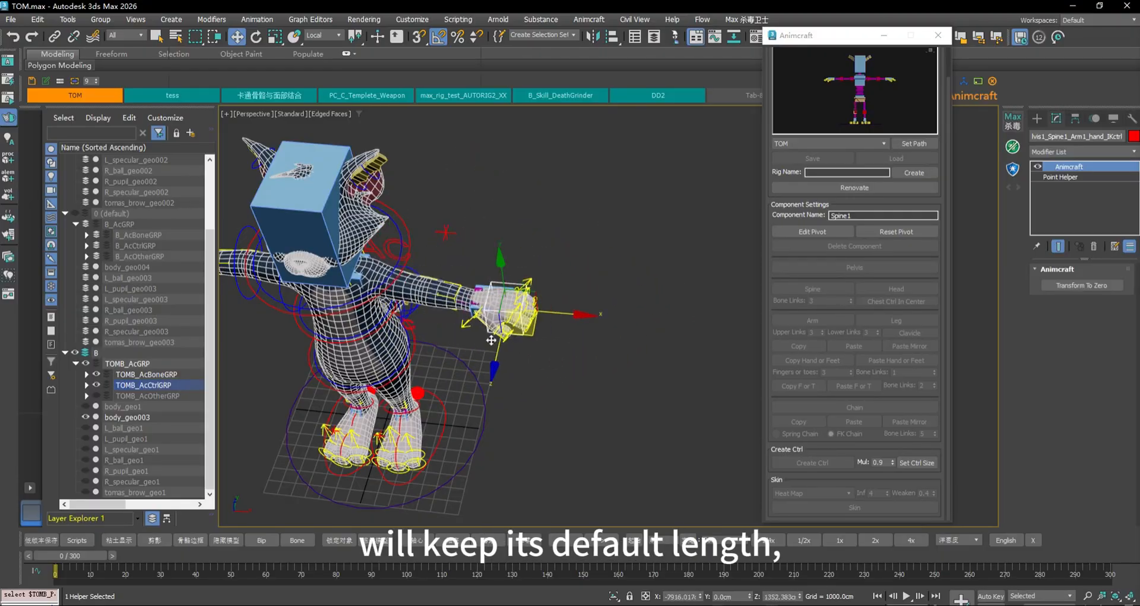
pyautogui.moveTo(491, 340); pyautogui.dragTo(523, 333)
pyautogui.moveTo(525, 364); pyautogui.dragTo(651, 316)
# Raise IK Stretch back to 1.0 so the arm stretches to the hand control
pyautogui.click(387, 240)
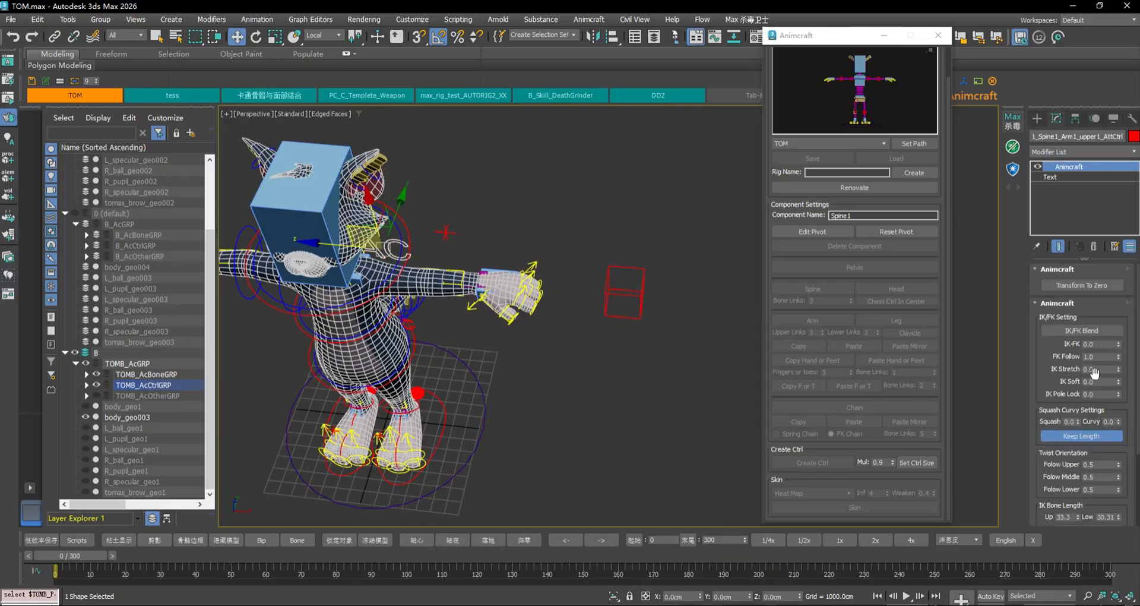
pyautogui.moveTo(1119, 370); pyautogui.dragTo(1117, 293)
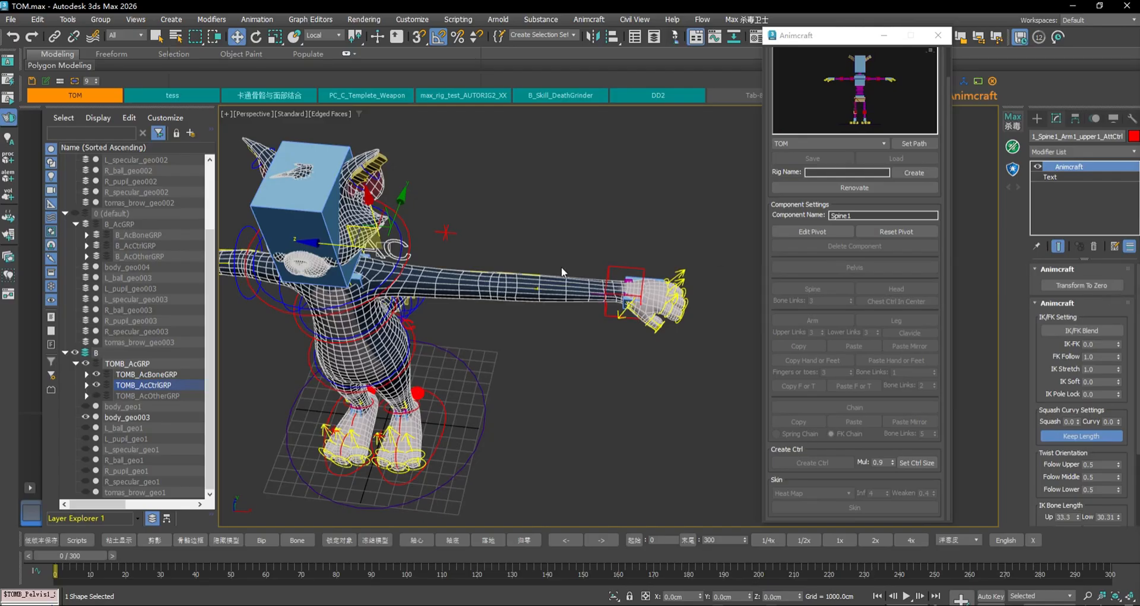
pyautogui.keyDown('alt'); pyautogui.moveTo(490, 183); pyautogui.dragTo(575, 236, button='middle'); pyautogui.keyUp('alt')
pyautogui.scroll(3, 564, 237)
# In Top view, move hand_IKctrl inward along X so the elbow bends, then select the arm AttCtrl
pyautogui.click(638, 259)
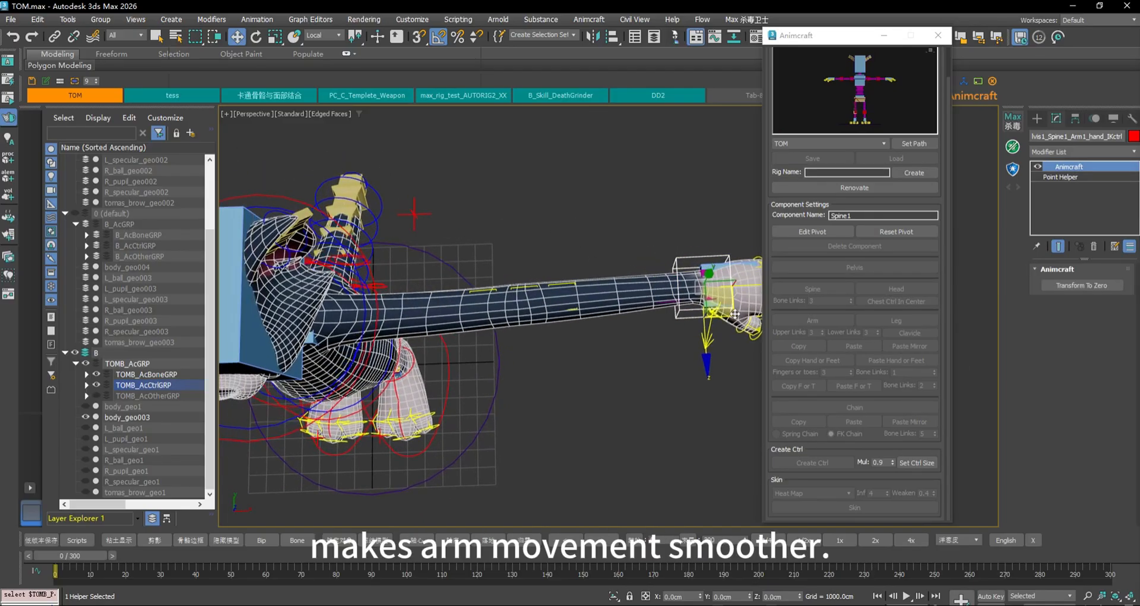
pyautogui.moveTo(737, 286); pyautogui.dragTo(523, 289)
pyautogui.moveTo(505, 248); pyautogui.dragTo(669, 275, button='middle')
pyautogui.scroll(2, 671, 274)
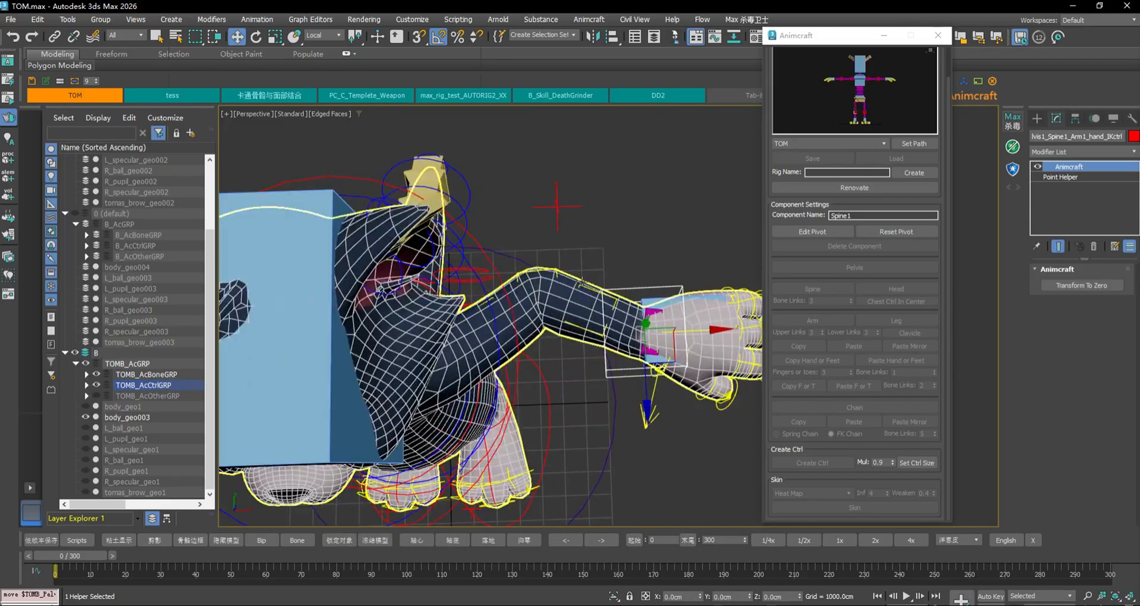
pyautogui.press('t')
pyautogui.scroll(4, 574, 283)
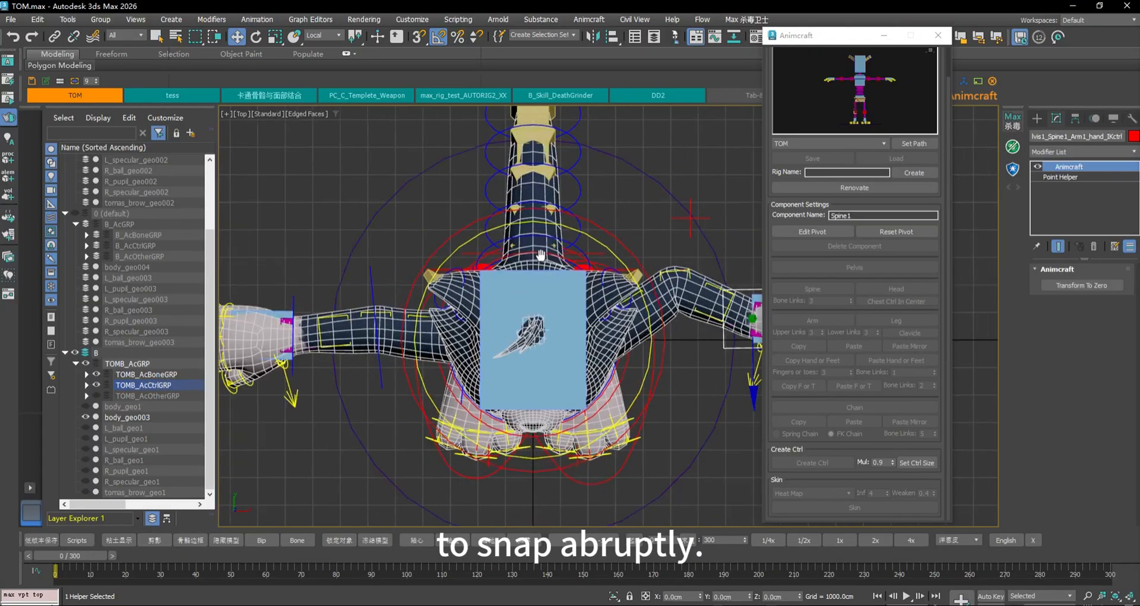
pyautogui.moveTo(622, 319)
pyautogui.mouseDown()
pyautogui.moveTo(743, 318)
pyautogui.moveTo(570, 315)
pyautogui.moveTo(742, 318)
pyautogui.moveTo(570, 314)
pyautogui.moveTo(736, 316)
pyautogui.moveTo(606, 316)
pyautogui.mouseUp()
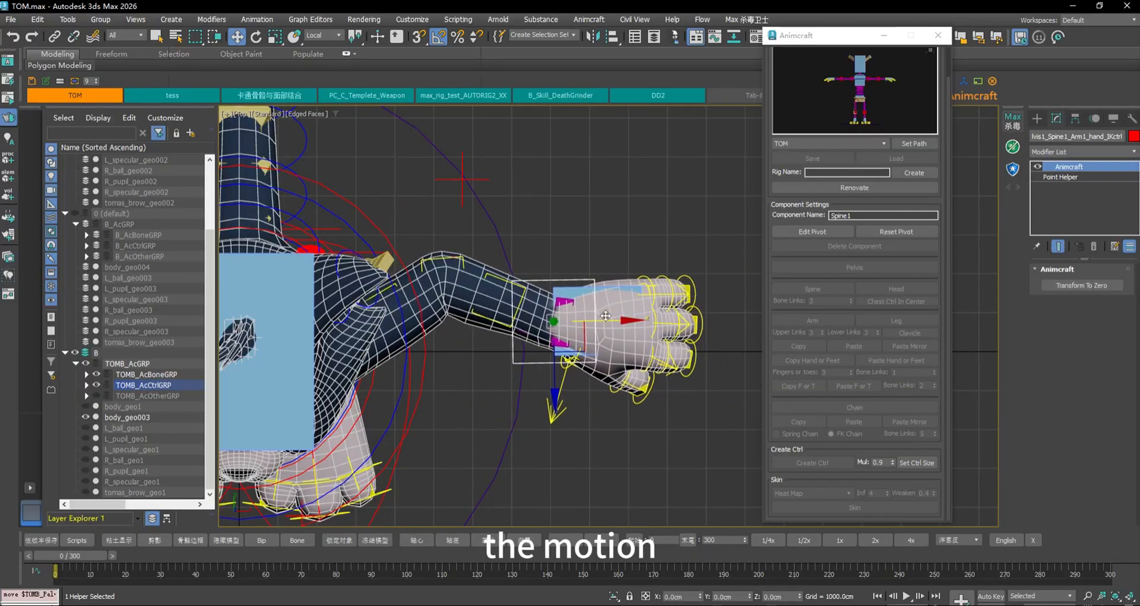
pyautogui.click(365, 254)
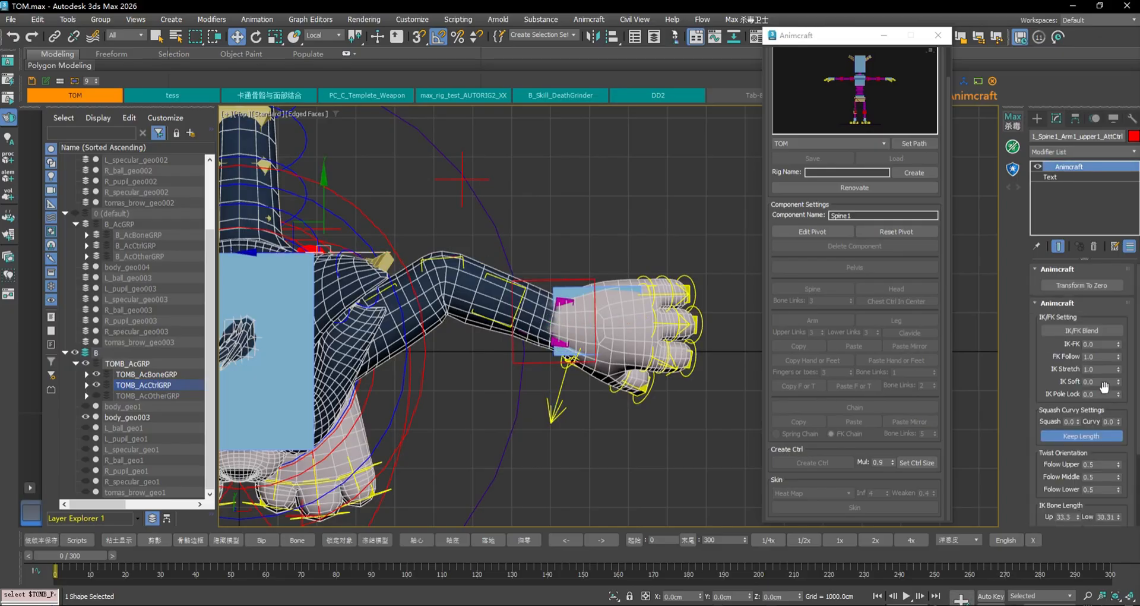
# Move hand_IKctrl right then left to test the arm, then select upper1_AttCtrl
pyautogui.click(557, 277)
pyautogui.moveTo(620, 324); pyautogui.dragTo(676, 323)
pyautogui.click(350, 224)
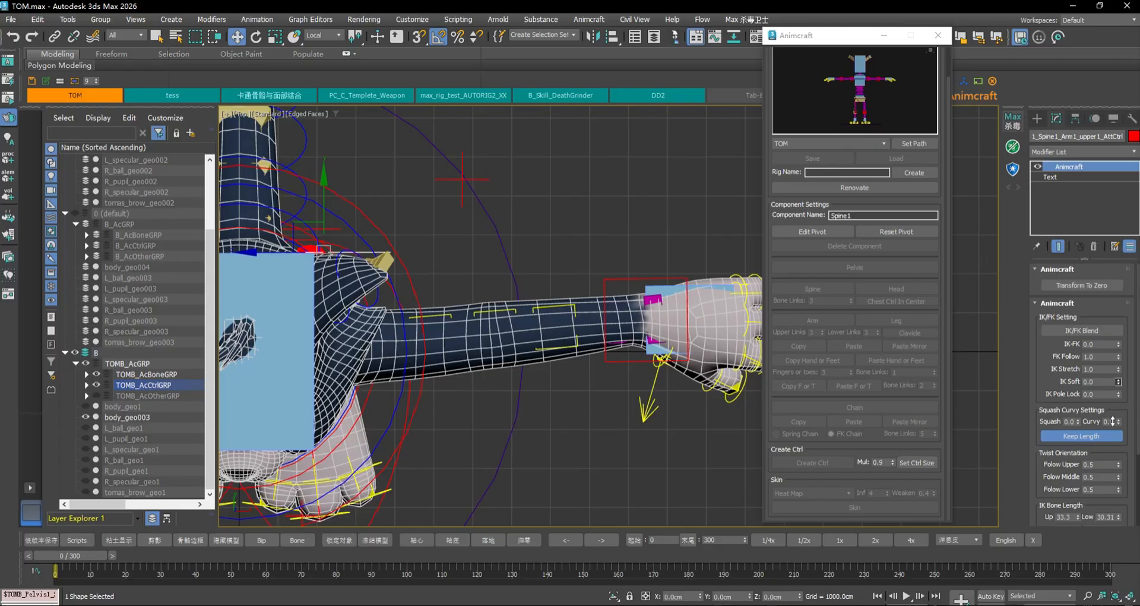
pyautogui.click(642, 278)
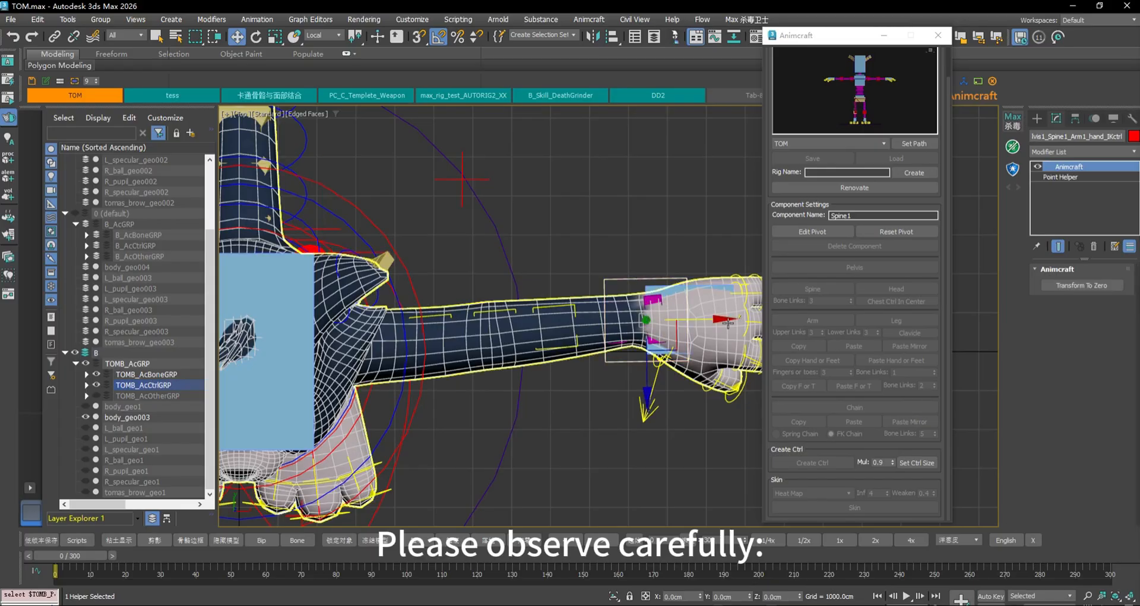
pyautogui.moveTo(741, 317); pyautogui.dragTo(711, 355)
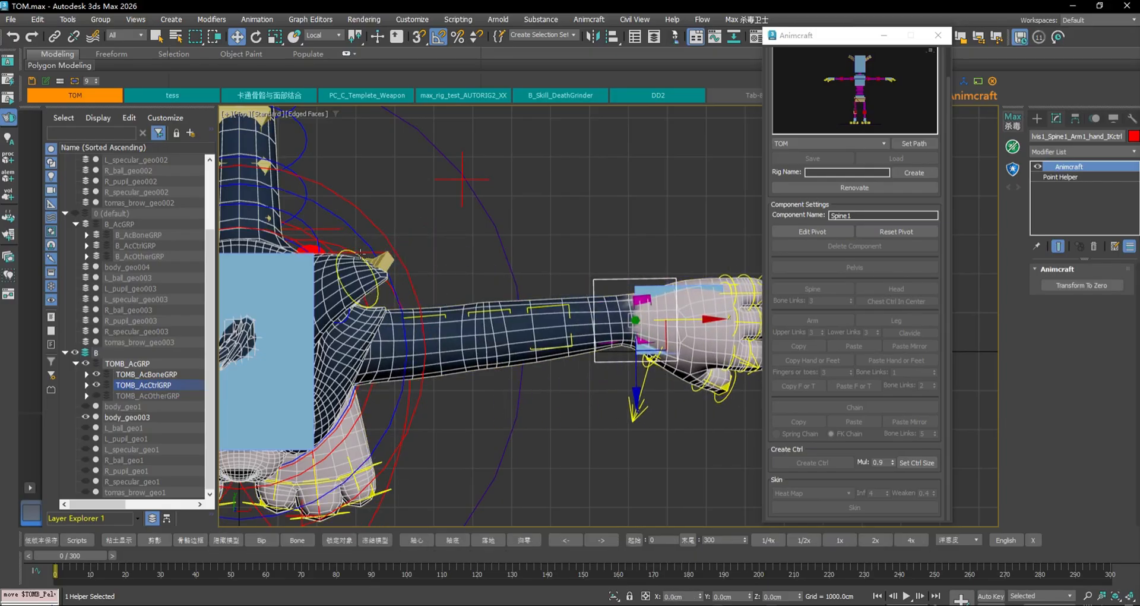
pyautogui.click(363, 250)
pyautogui.click(313, 248)
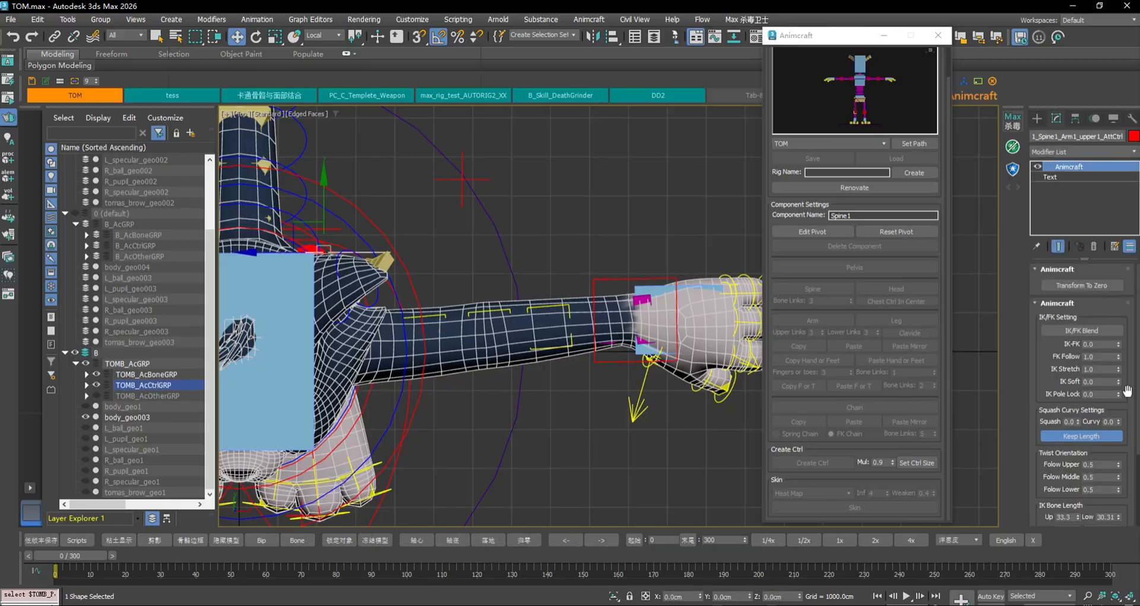
# Set IK Pole Lock to 1 and move the elbow TargetCtrl to test the locked elbow
pyautogui.moveTo(1118, 393); pyautogui.dragTo(1121, 388)
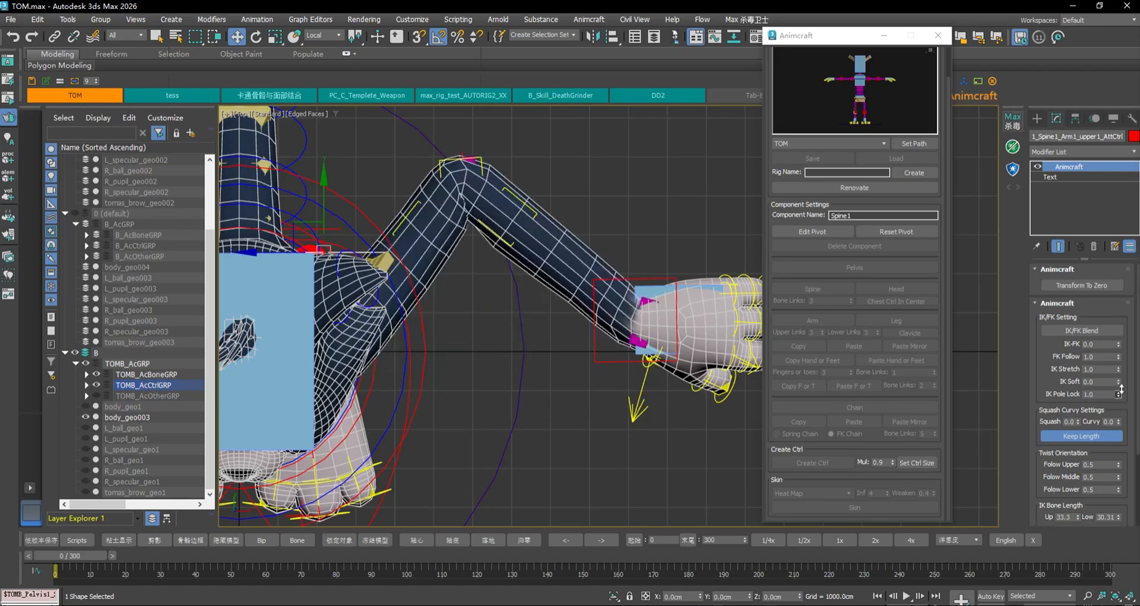
pyautogui.click(465, 158)
pyautogui.keyDown('alt'); pyautogui.moveTo(537, 222); pyautogui.dragTo(578, 208, button='middle'); pyautogui.keyUp('alt')
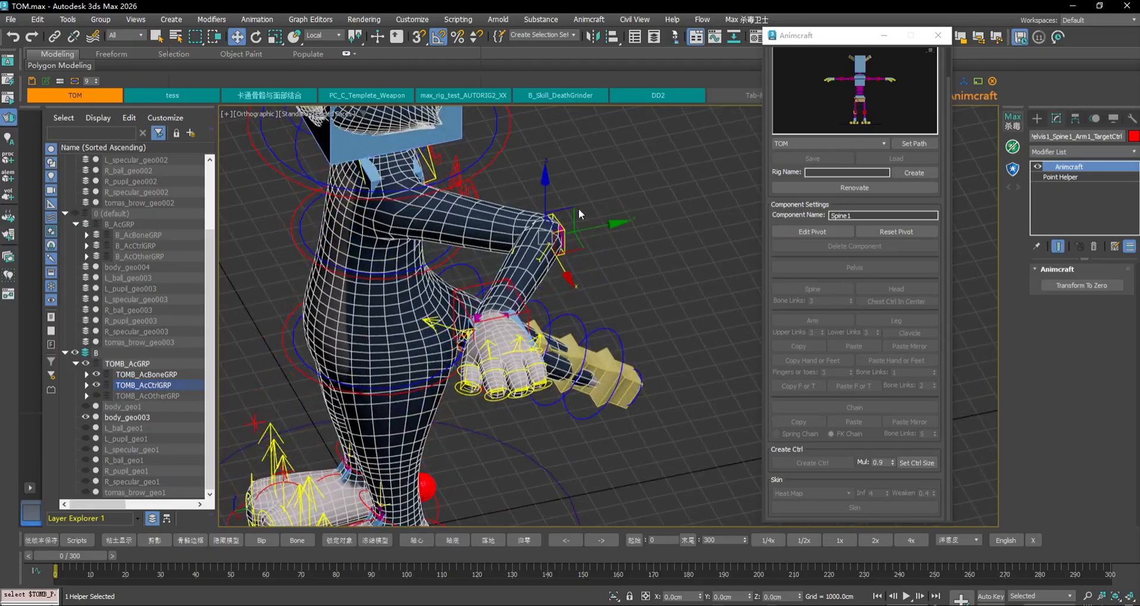
pyautogui.moveTo(531, 168); pyautogui.dragTo(668, 132)
pyautogui.hotkey('ctrl', 'z')
pyautogui.keyDown('alt'); pyautogui.moveTo(516, 172); pyautogui.dragTo(573, 230, button='middle'); pyautogui.keyUp('alt')
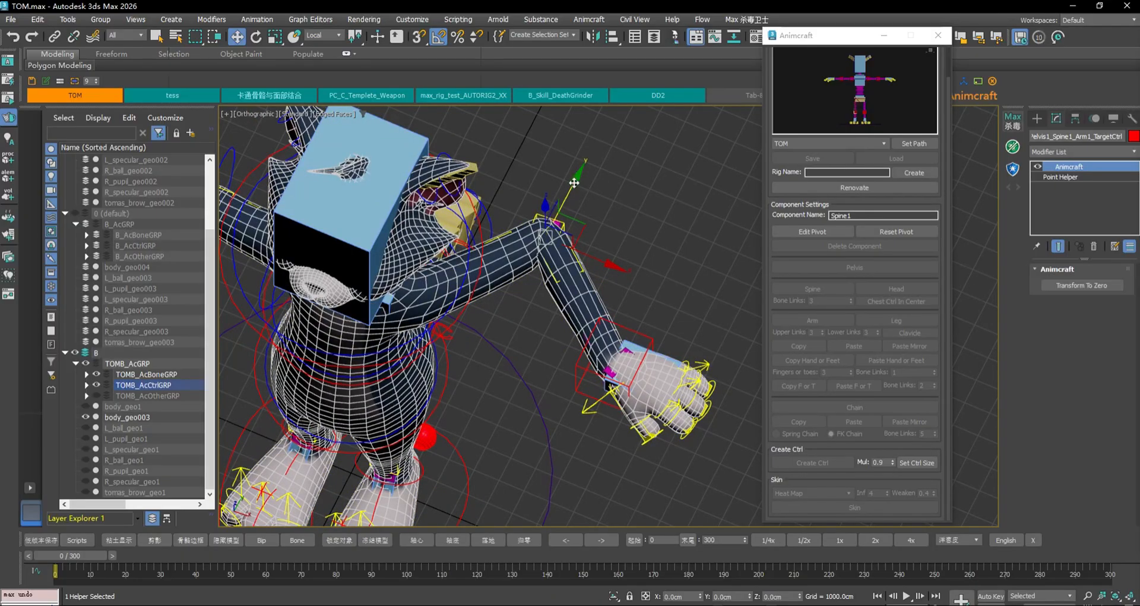
pyautogui.moveTo(573, 182); pyautogui.dragTo(593, 197)
# Set IK Pole Lock back to 0.0 and list the Scene Explorer by hierarchy
pyautogui.click(460, 255)
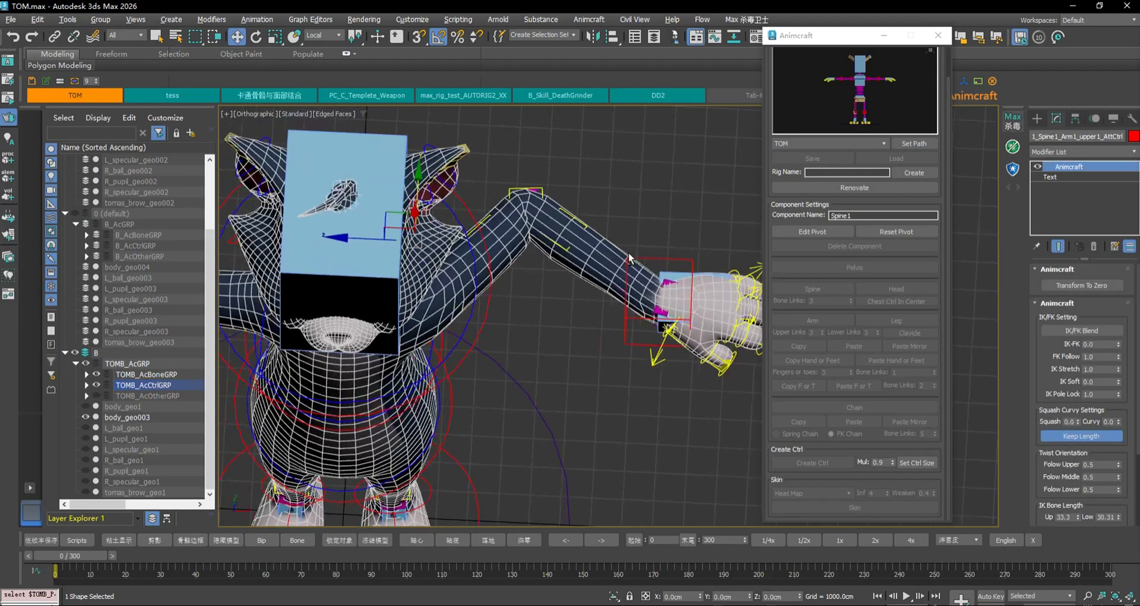
pyautogui.moveTo(1117, 392); pyautogui.dragTo(1122, 421)
pyautogui.keyDown('alt'); pyautogui.moveTo(632, 205); pyautogui.dragTo(665, 221, button='middle'); pyautogui.keyUp('alt')
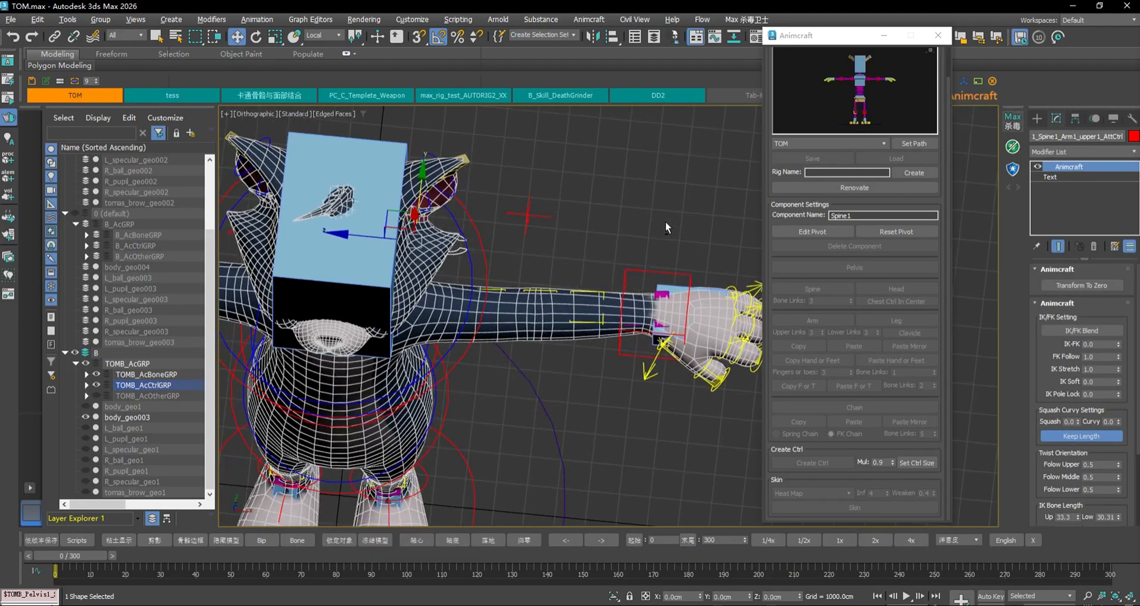
pyautogui.click(522, 209)
pyautogui.click(527, 215)
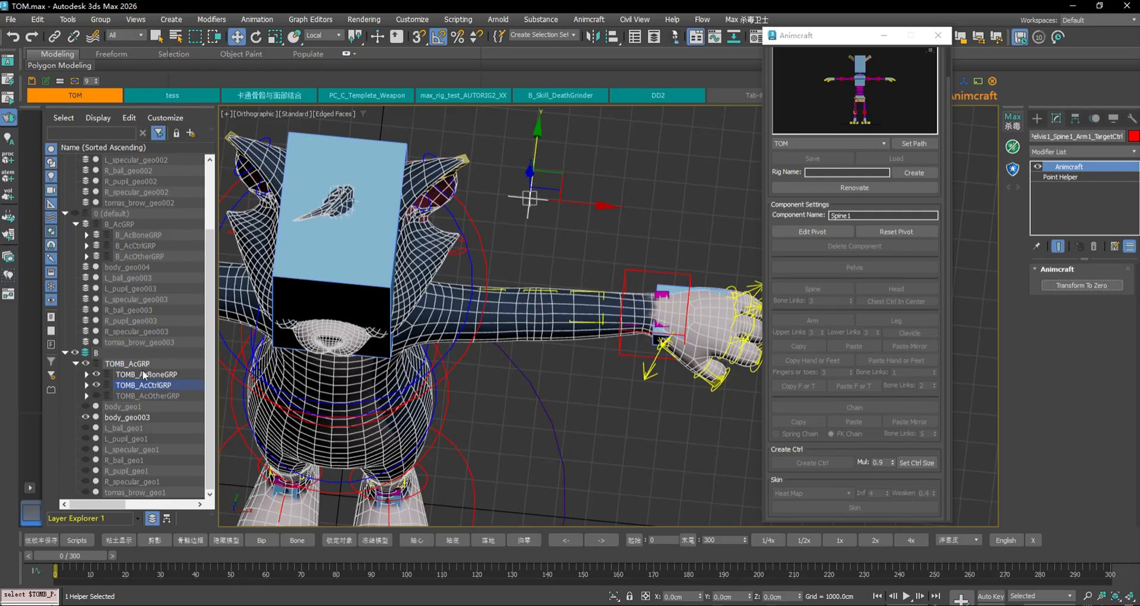
pyautogui.click(168, 521)
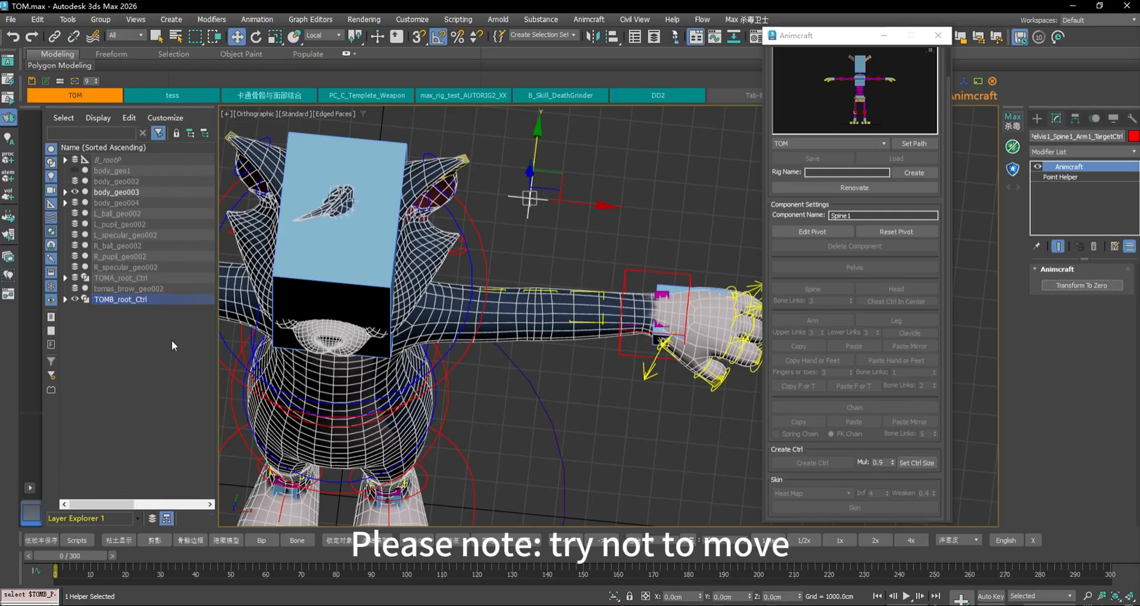
# Expand TOMB_root_Ctrl and locate the selected TargetCtrl in the Scene Explorer
pyautogui.click(64, 300)
pyautogui.moveTo(217, 355); pyautogui.dragTo(354, 354)
pyautogui.rightClick(250, 347)
pyautogui.click(231, 329)
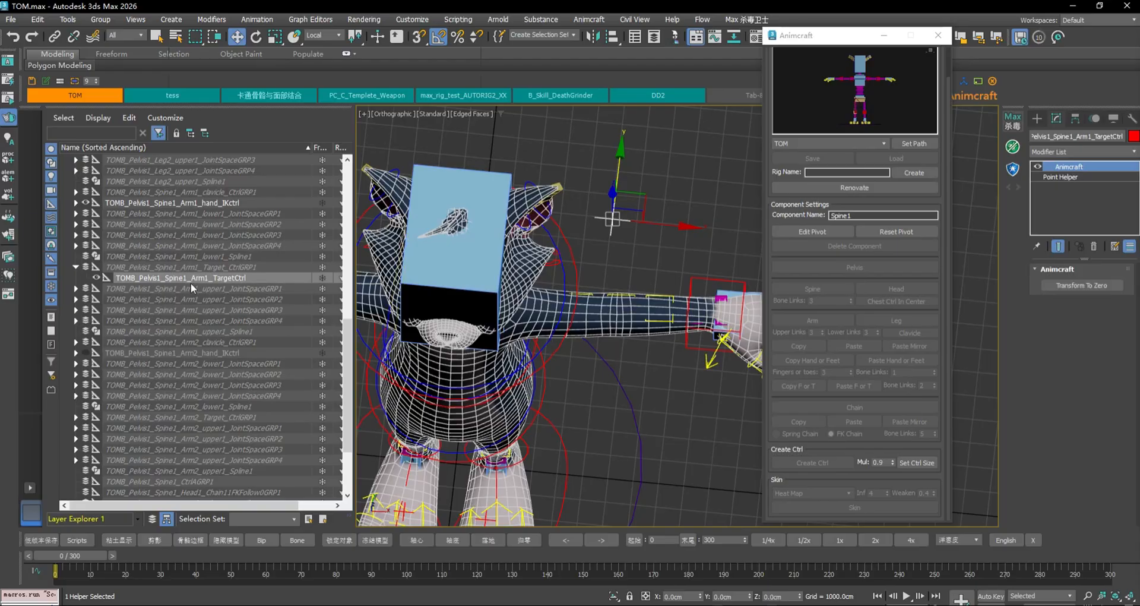
# Move Target_CtrlGRP1 right and left, zeroing TargetCtrl with Transform To Zero after each move
pyautogui.click(234, 268)
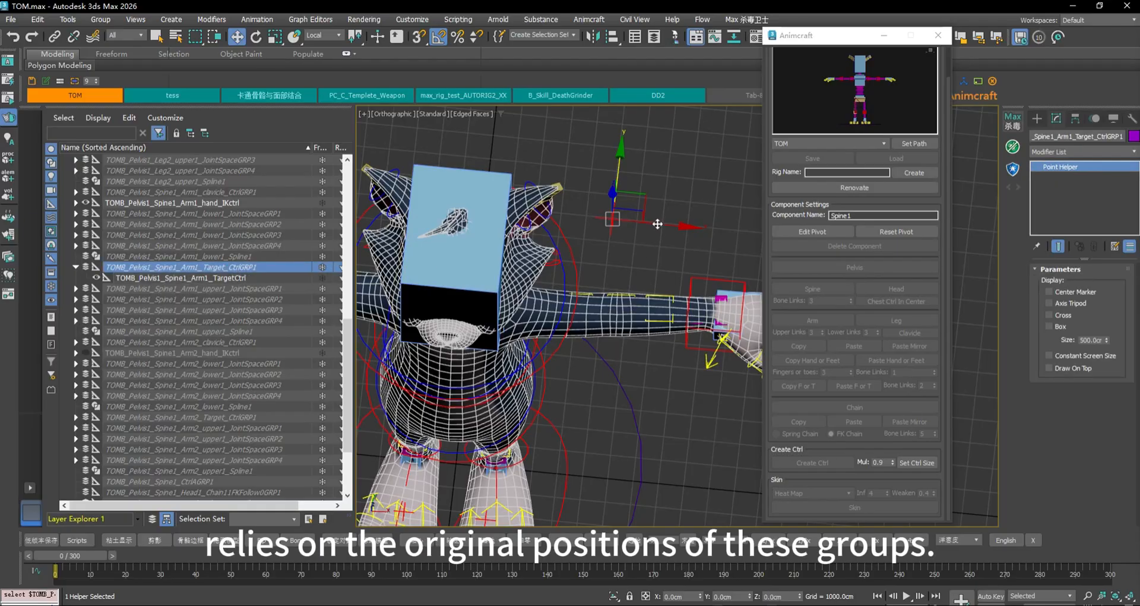
pyautogui.moveTo(645, 196); pyautogui.dragTo(678, 200)
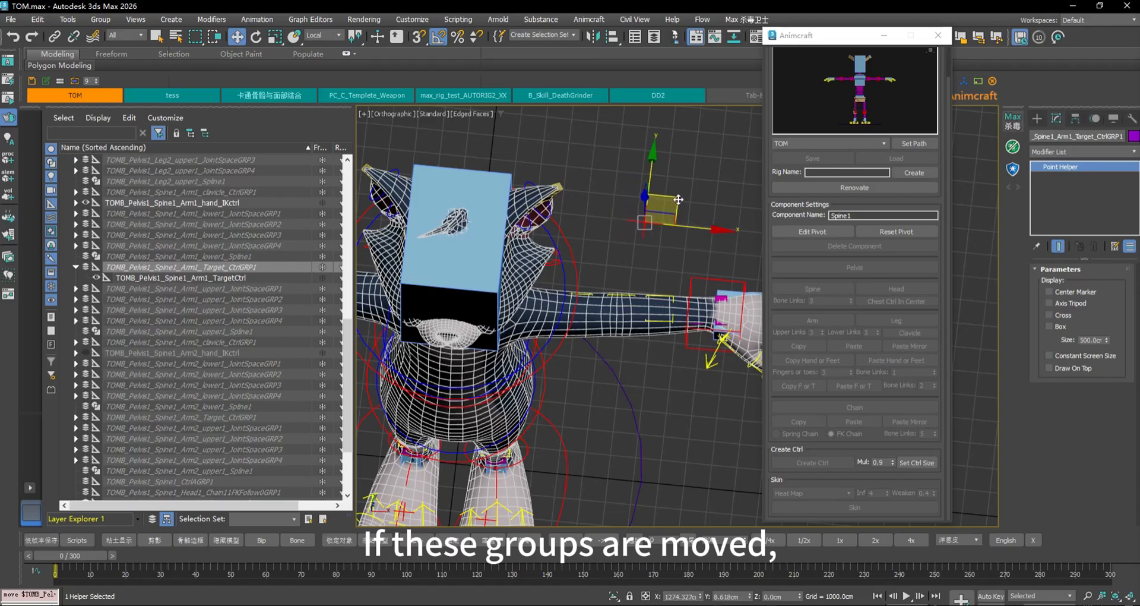
pyautogui.click(194, 278)
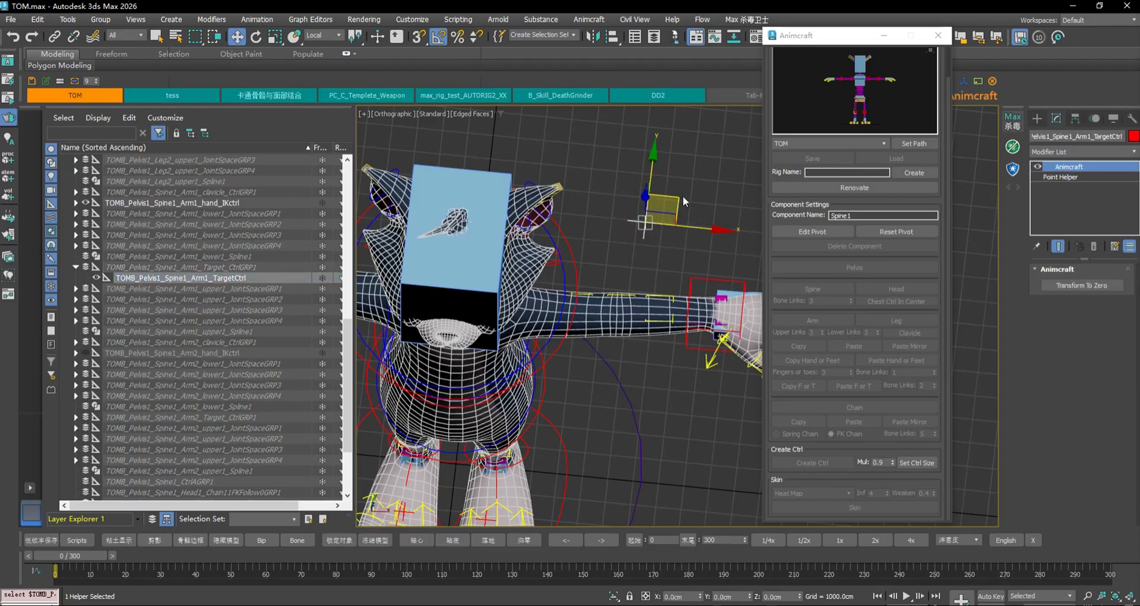
pyautogui.click(1088, 284)
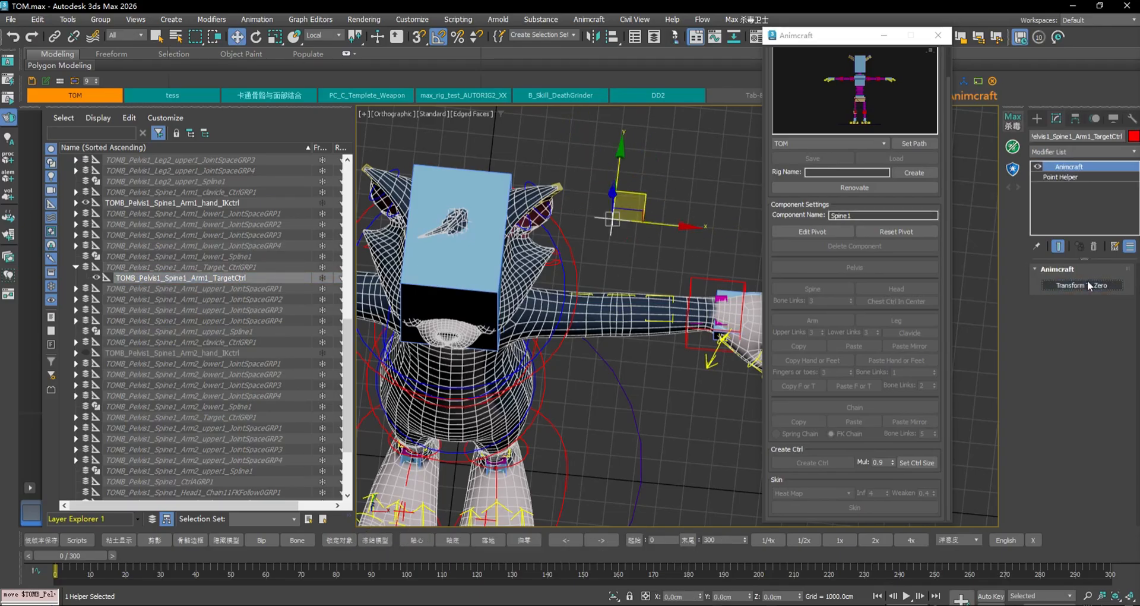
pyautogui.click(194, 266)
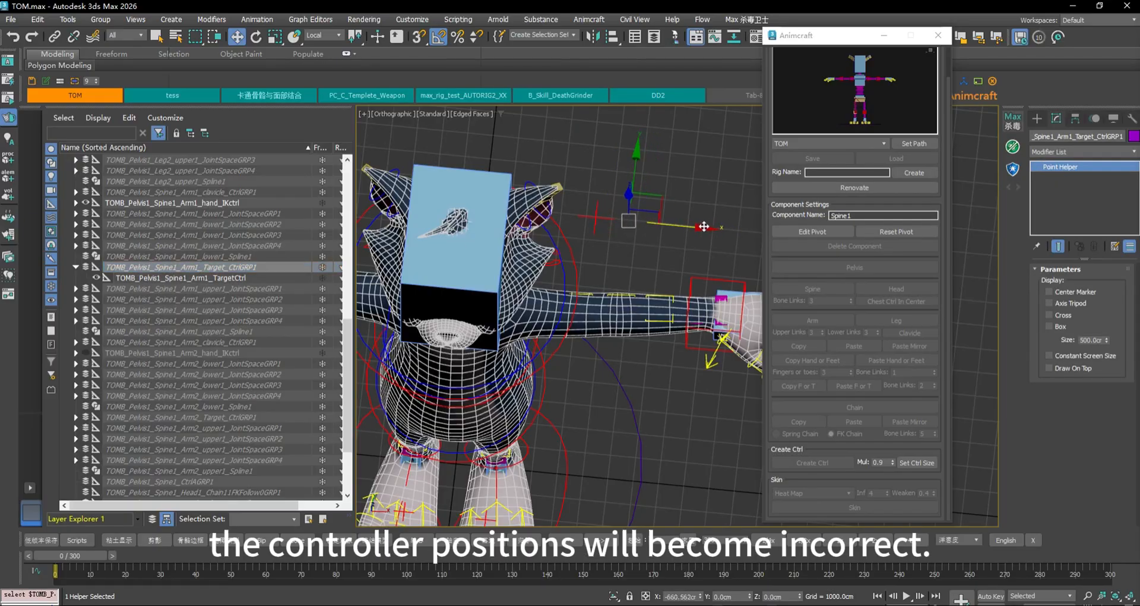
pyautogui.moveTo(703, 226); pyautogui.dragTo(689, 225)
pyautogui.click(590, 220)
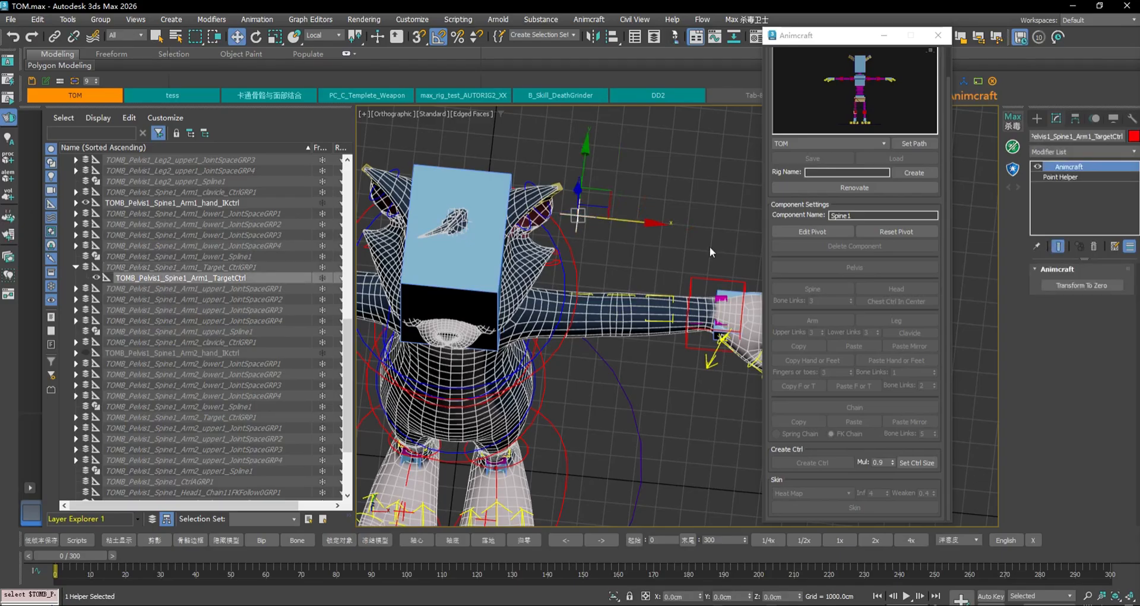
pyautogui.click(1096, 286)
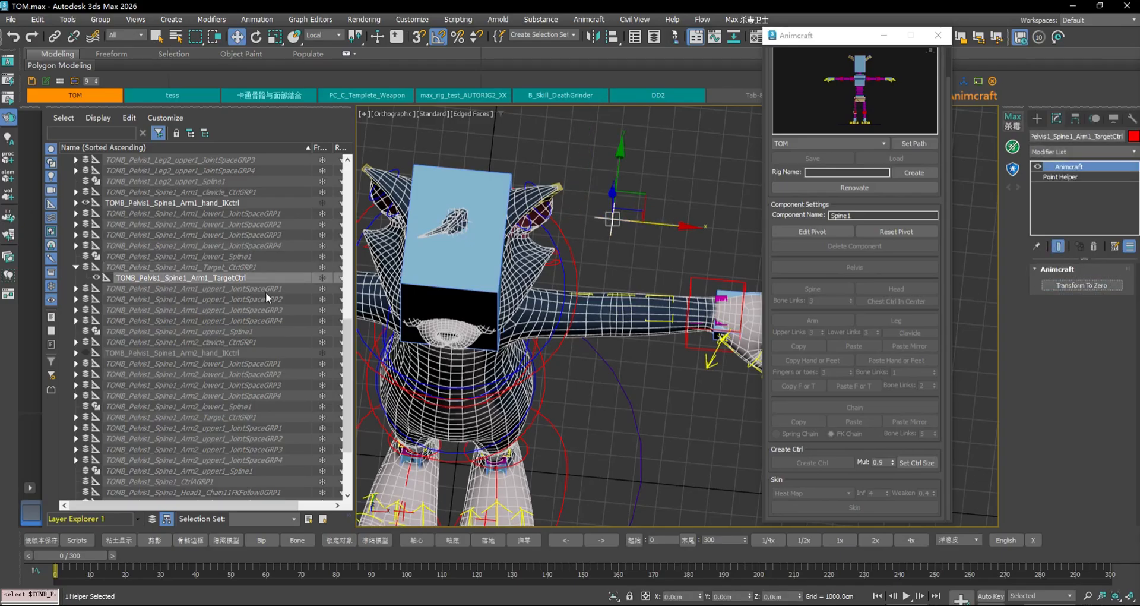
pyautogui.click(235, 268)
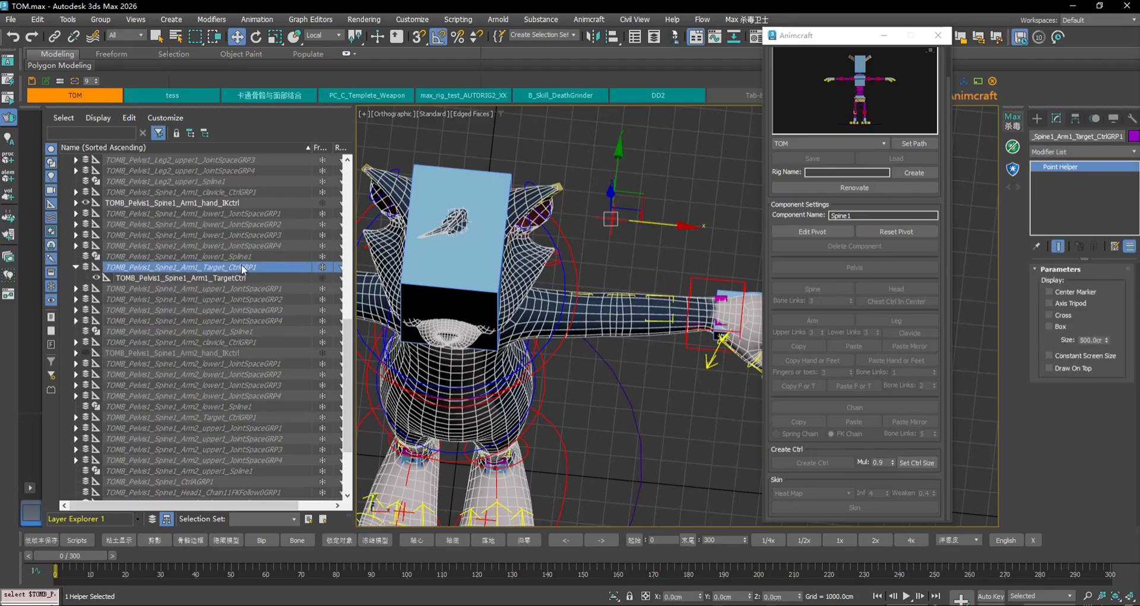
# Sort the Scene Explorer by layer and inspect the AcOtherGRP, AcCtrlGRP and AcBoneGRP groups
pyautogui.click(152, 520)
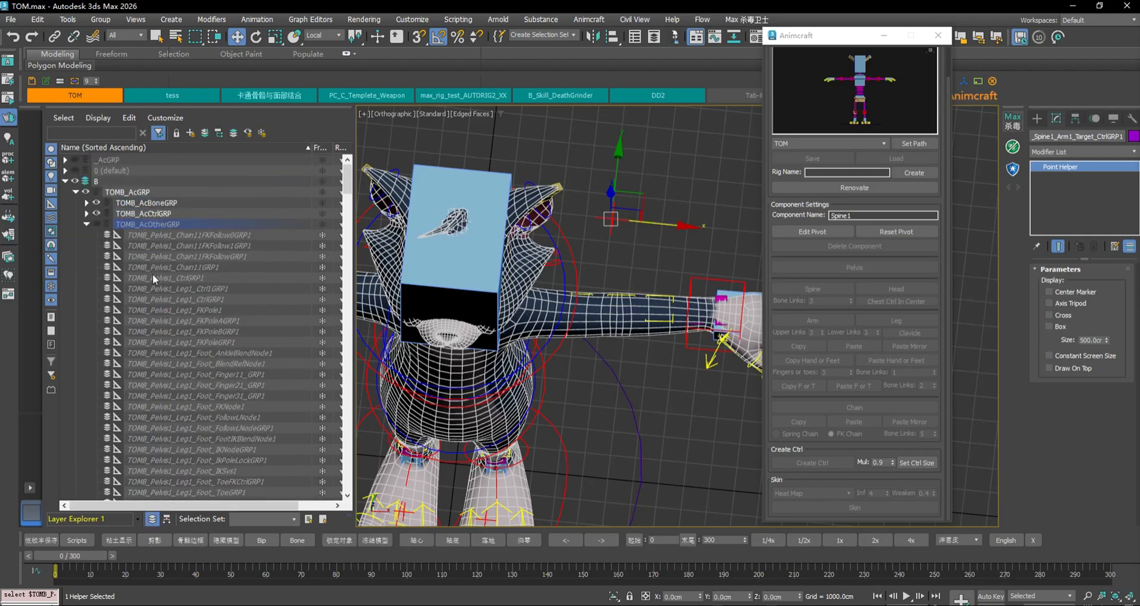
pyautogui.click(86, 224)
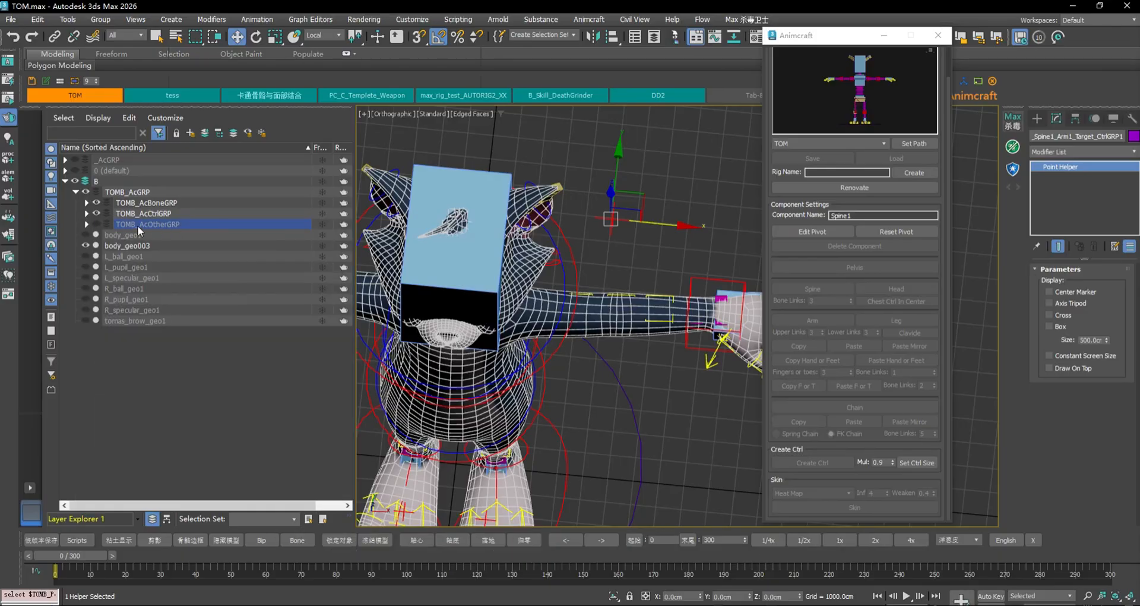
pyautogui.click(86, 224)
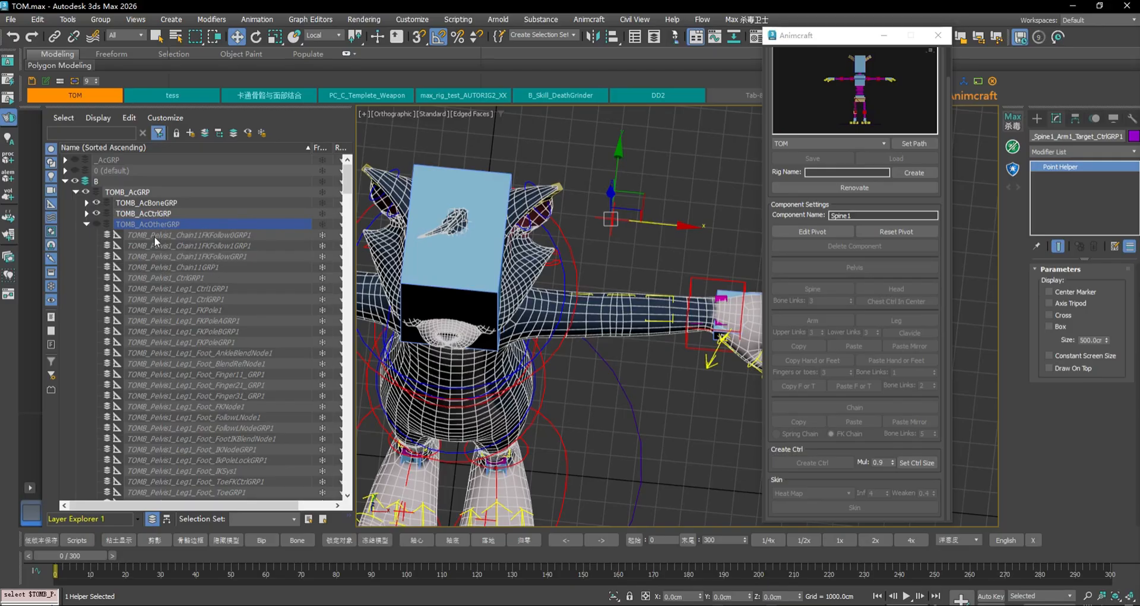
pyautogui.click(86, 224)
pyautogui.click(159, 213)
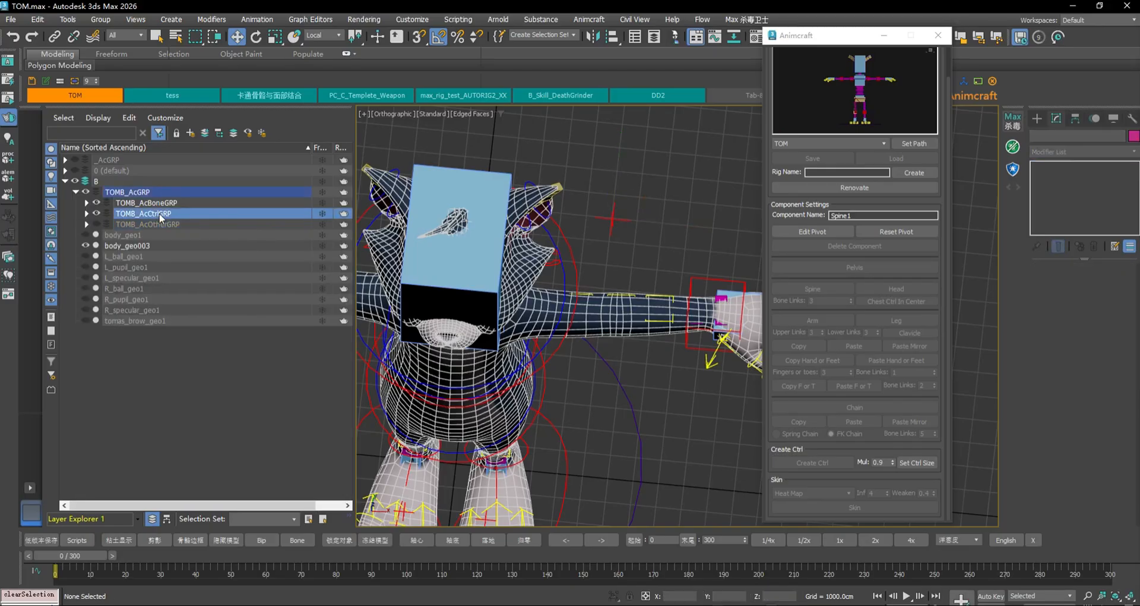
pyautogui.click(171, 203)
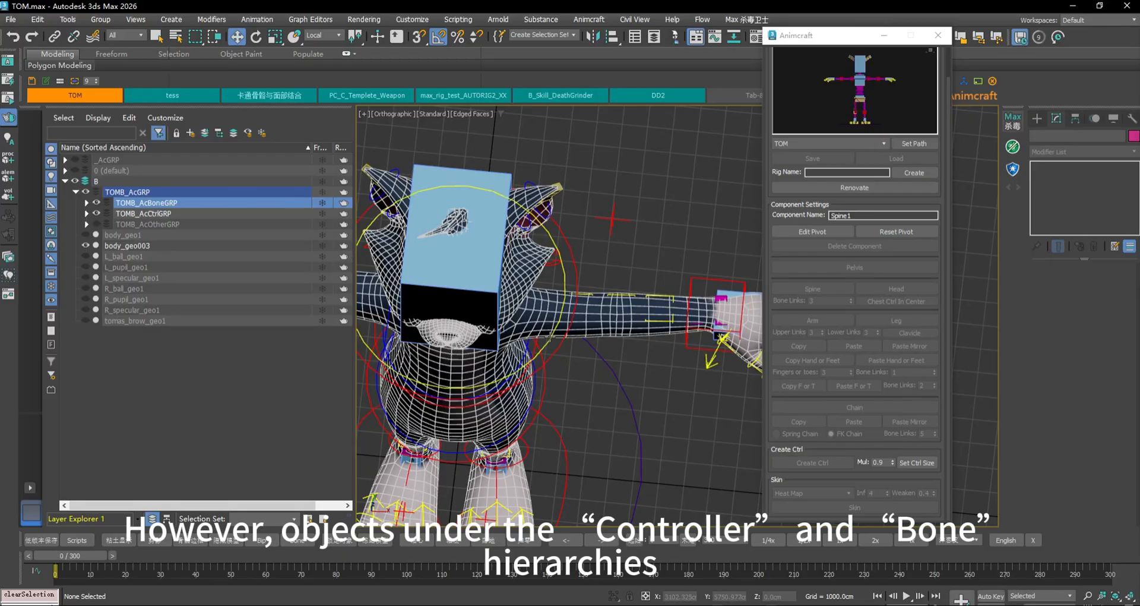
pyautogui.keyDown('alt'); pyautogui.moveTo(534, 309); pyautogui.dragTo(567, 328, button='middle'); pyautogui.keyUp('alt')
pyautogui.moveTo(540, 263); pyautogui.dragTo(547, 292, button='middle')
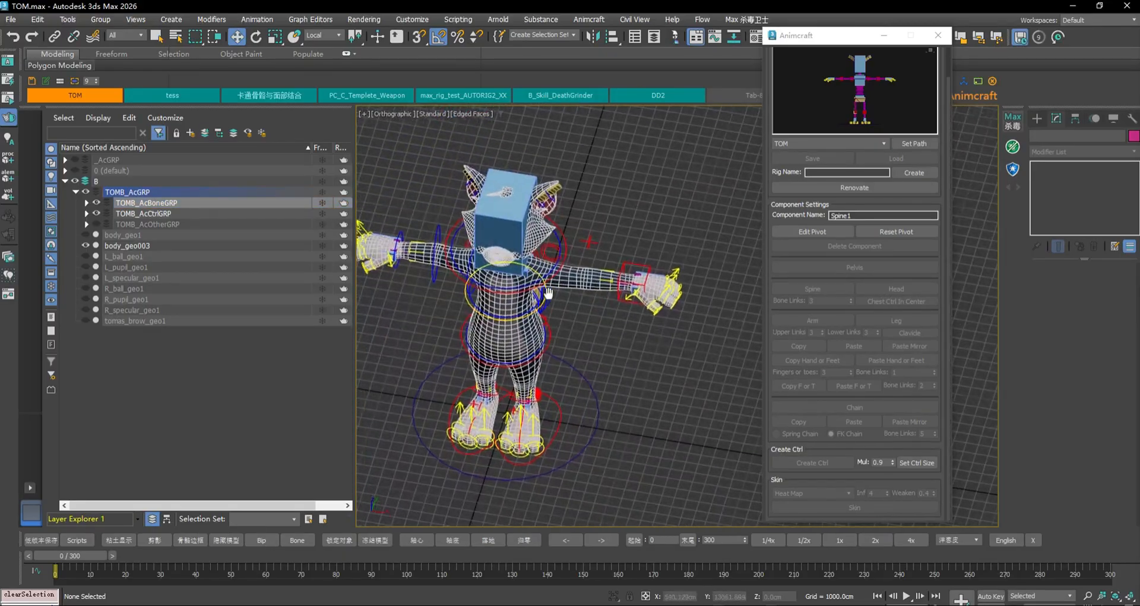
pyautogui.scroll(2, 551, 271)
# Pull the hand IK control outward to stretch the arm
pyautogui.click(542, 268)
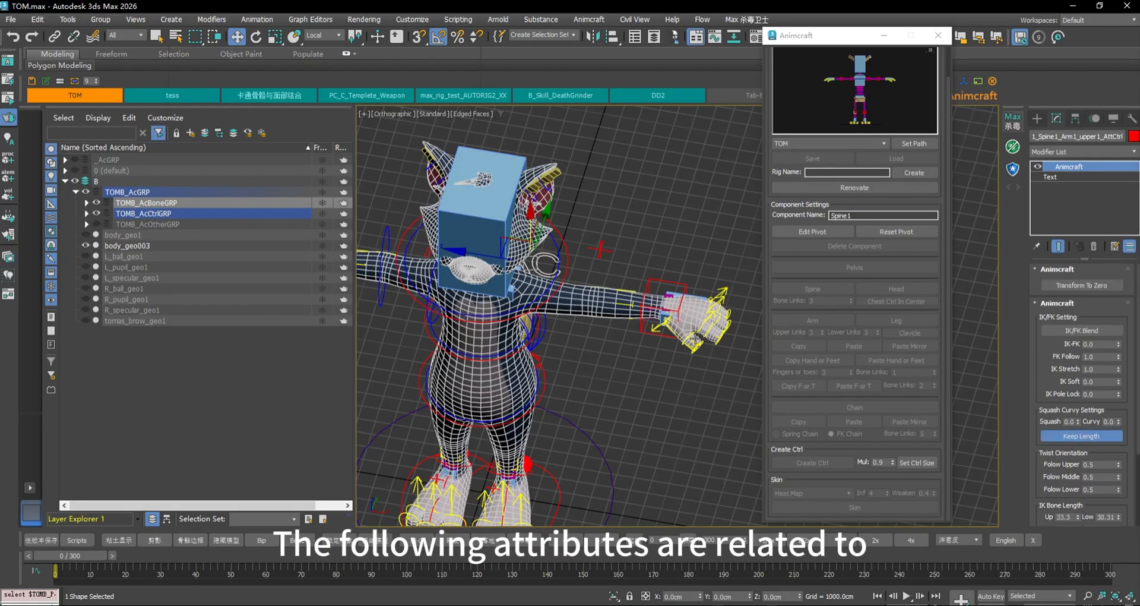
pyautogui.scroll(3, 673, 267)
pyautogui.click(671, 304)
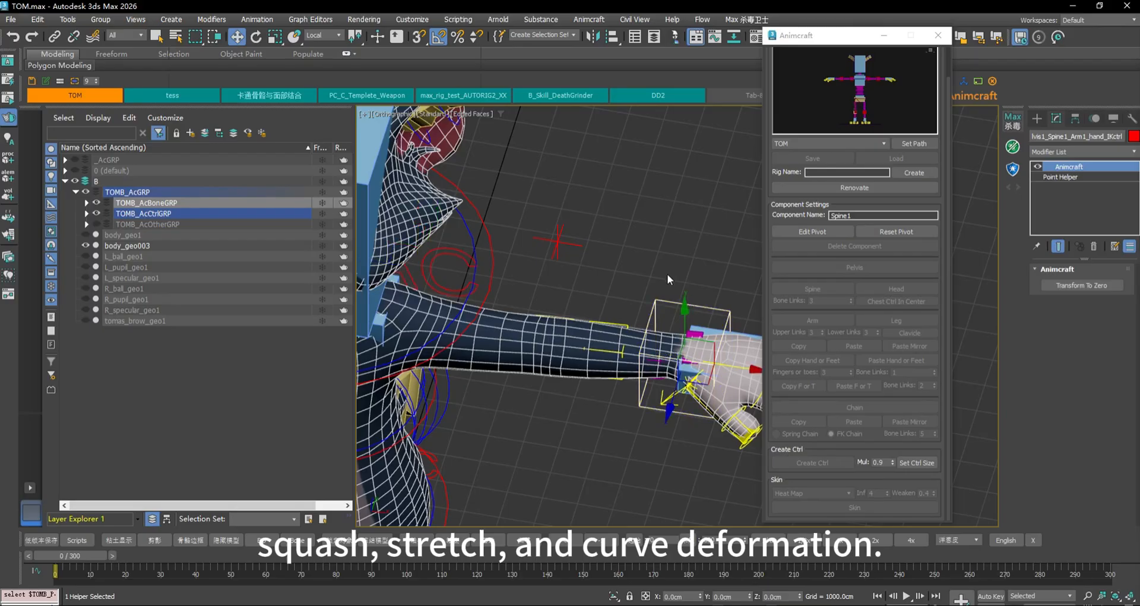
pyautogui.scroll(-2, 665, 273)
pyautogui.keyDown('alt'); pyautogui.moveTo(655, 274); pyautogui.dragTo(650, 334, button='middle'); pyautogui.keyUp('alt')
pyautogui.moveTo(728, 336); pyautogui.dragTo(972, 344)
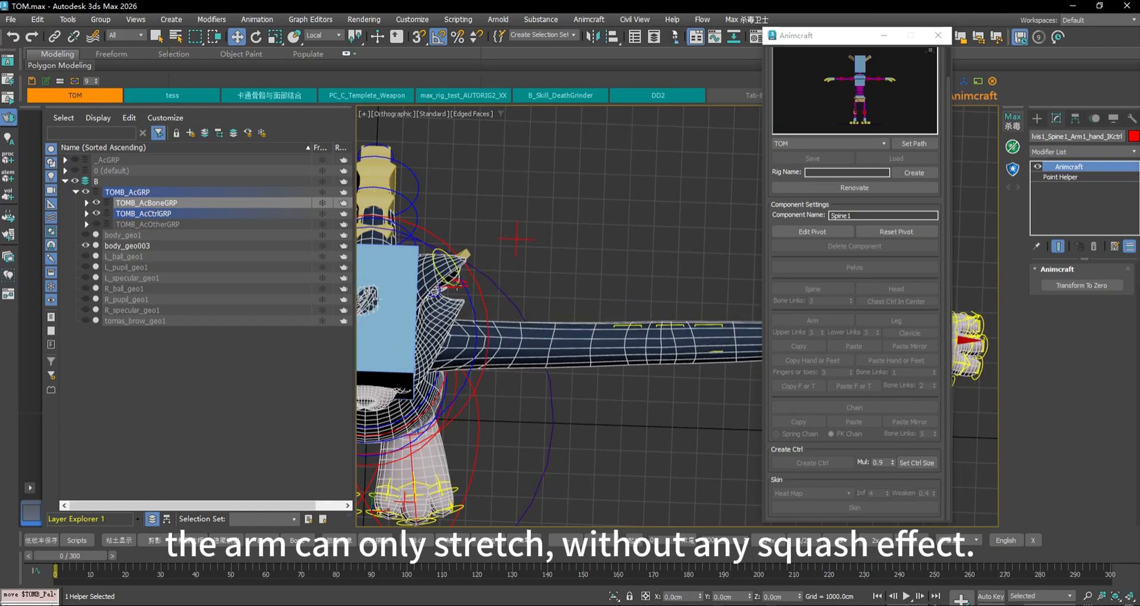
# Set Squash and Curvy to 1.0 on upper1_AttCtrl
pyautogui.click(457, 285)
pyautogui.click(457, 288)
pyautogui.moveTo(646, 297); pyautogui.dragTo(578, 283, button='middle')
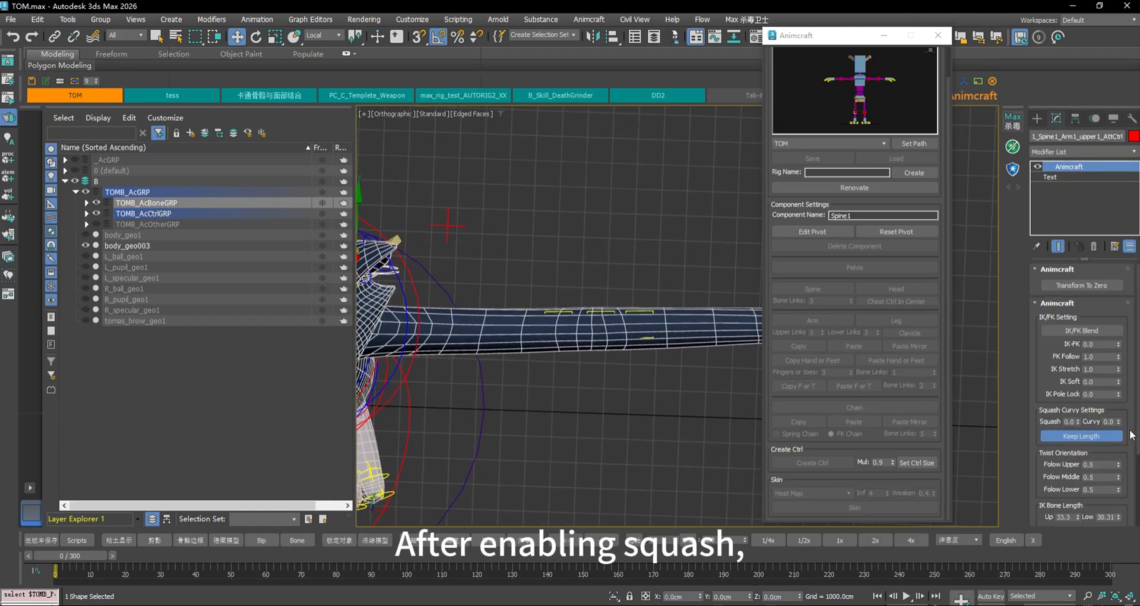
pyautogui.click(1078, 419)
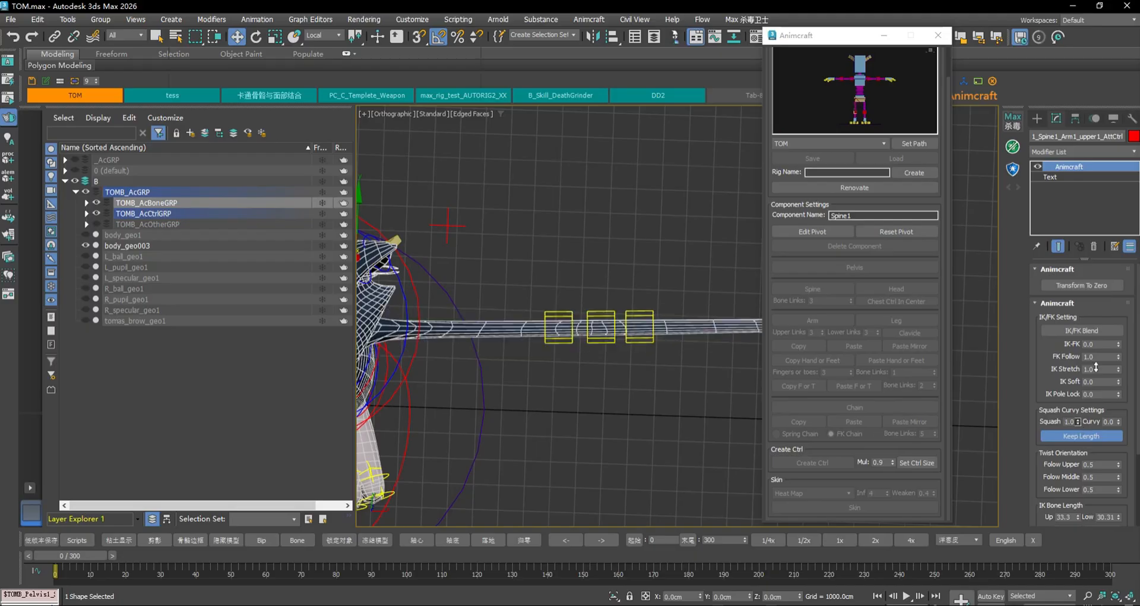
pyautogui.click(1119, 421)
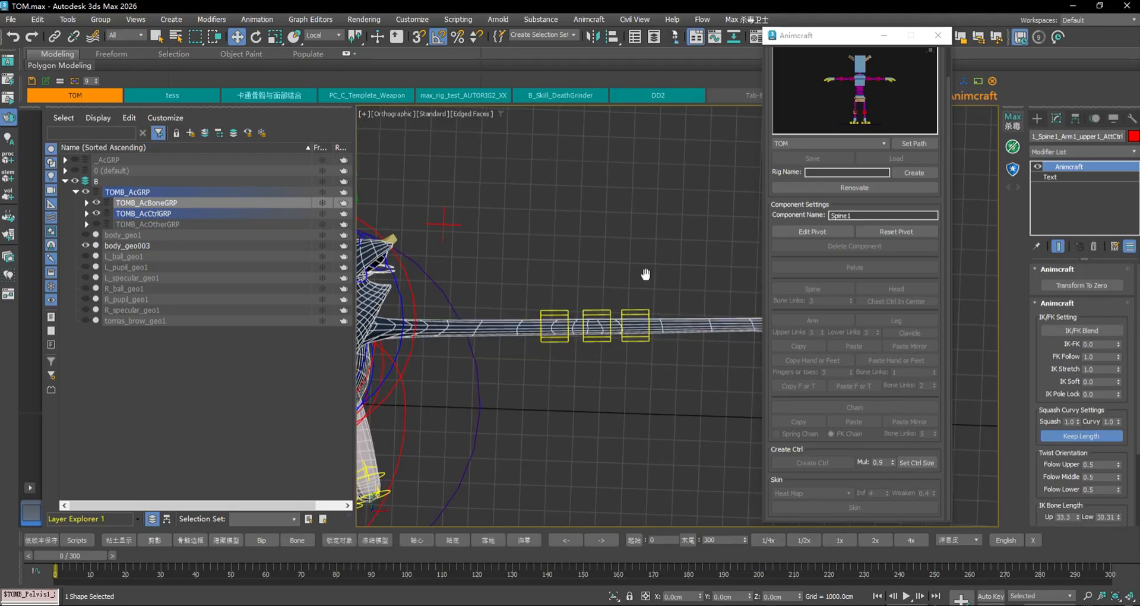
# Move a mid-arm curve helper to bend the stretched arm along its length
pyautogui.moveTo(646, 271); pyautogui.dragTo(596, 272, button='middle')
pyautogui.click(570, 300)
pyautogui.moveTo(570, 300); pyautogui.dragTo(651, 237)
# In the top view, move the elbow and upper arm controls to bend TOM's arm into a smooth arc
pyautogui.press('t')
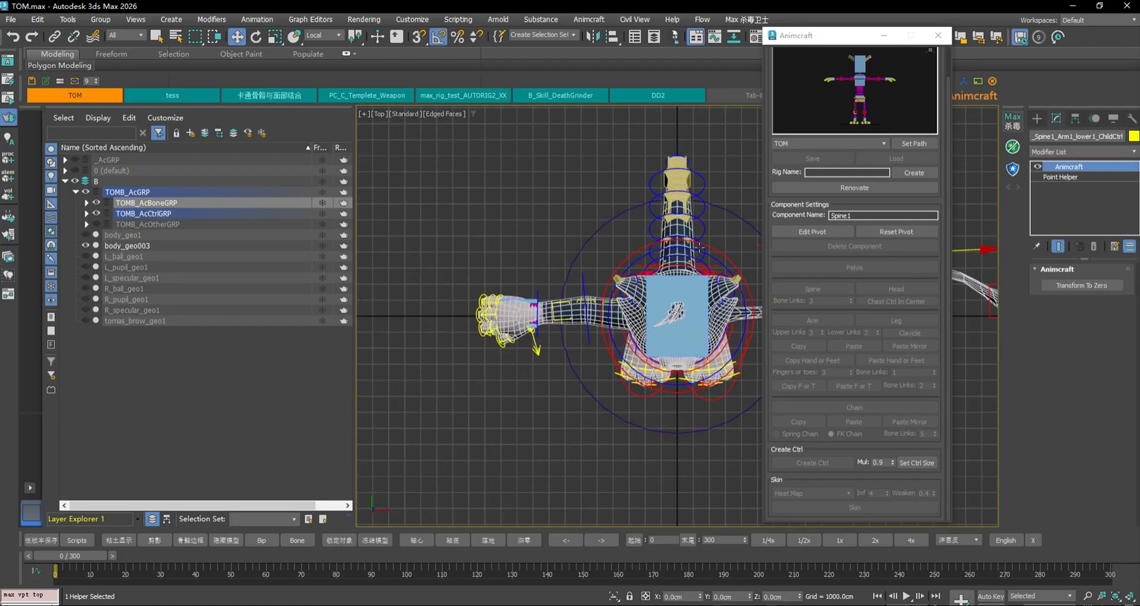
pyautogui.click(626, 315)
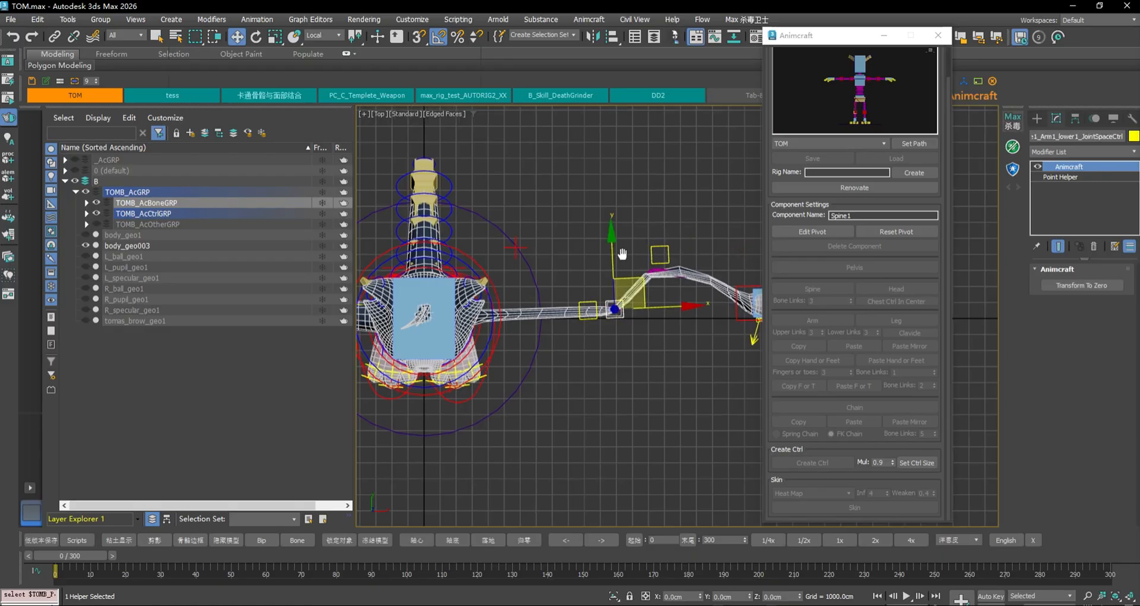
pyautogui.scroll(3, 567, 282)
pyautogui.moveTo(552, 293); pyautogui.dragTo(554, 191)
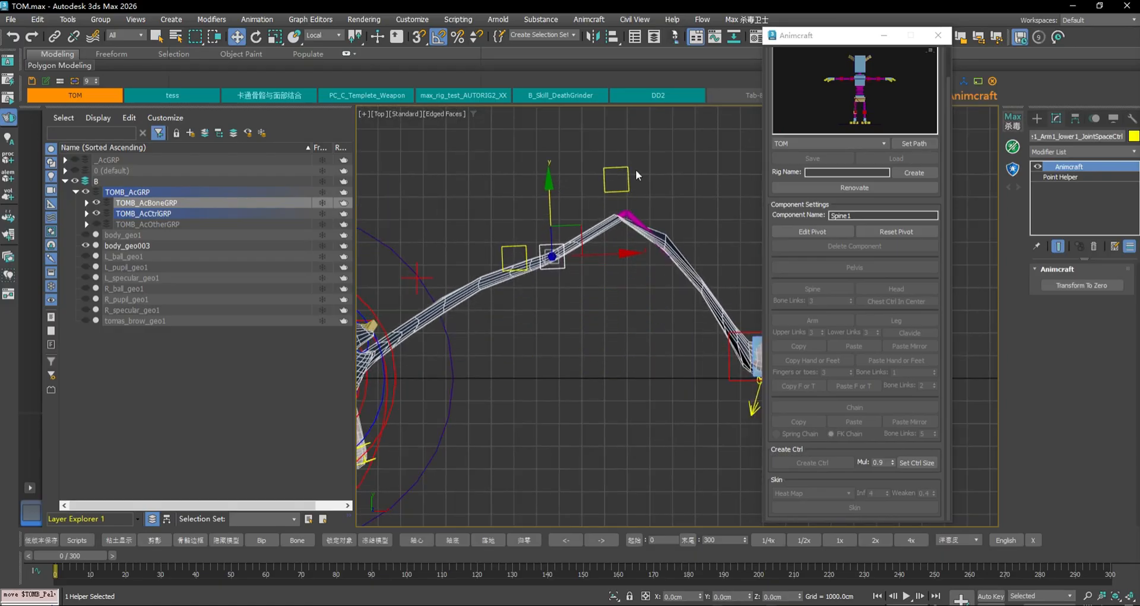
pyautogui.moveTo(650, 155); pyautogui.dragTo(705, 224)
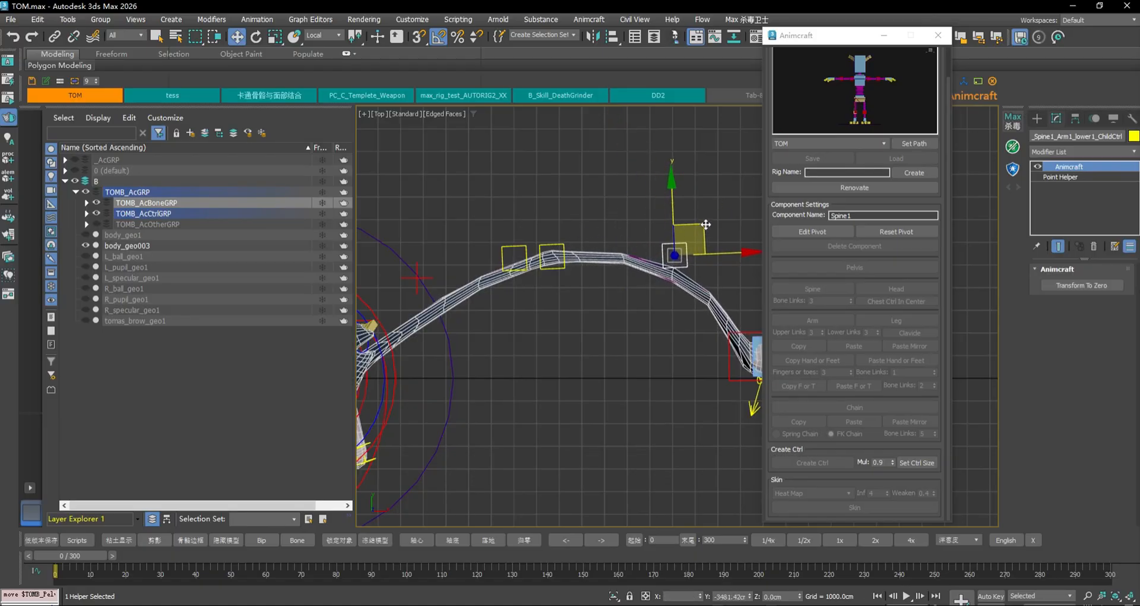
pyautogui.click(508, 248)
pyautogui.moveTo(543, 226); pyautogui.dragTo(473, 217)
pyautogui.moveTo(621, 312)
pyautogui.mouseDown(button='middle')
pyautogui.moveTo(589, 295)
pyautogui.moveTo(617, 301)
pyautogui.mouseUp(button='middle')
# Load the arm attributes, turn Curvy off and vary Squash to thicken and thin the arm
pyautogui.moveTo(522, 302); pyautogui.dragTo(556, 312, button='middle')
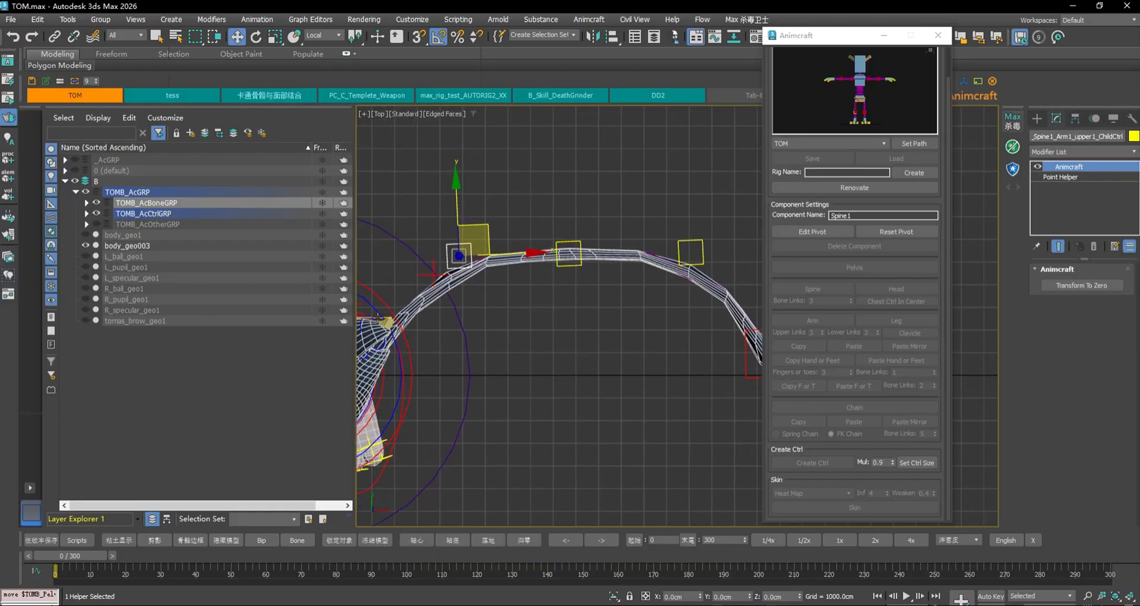
pyautogui.click(378, 316)
pyautogui.scroll(3, 389, 305)
pyautogui.moveTo(401, 311); pyautogui.dragTo(515, 289, button='middle')
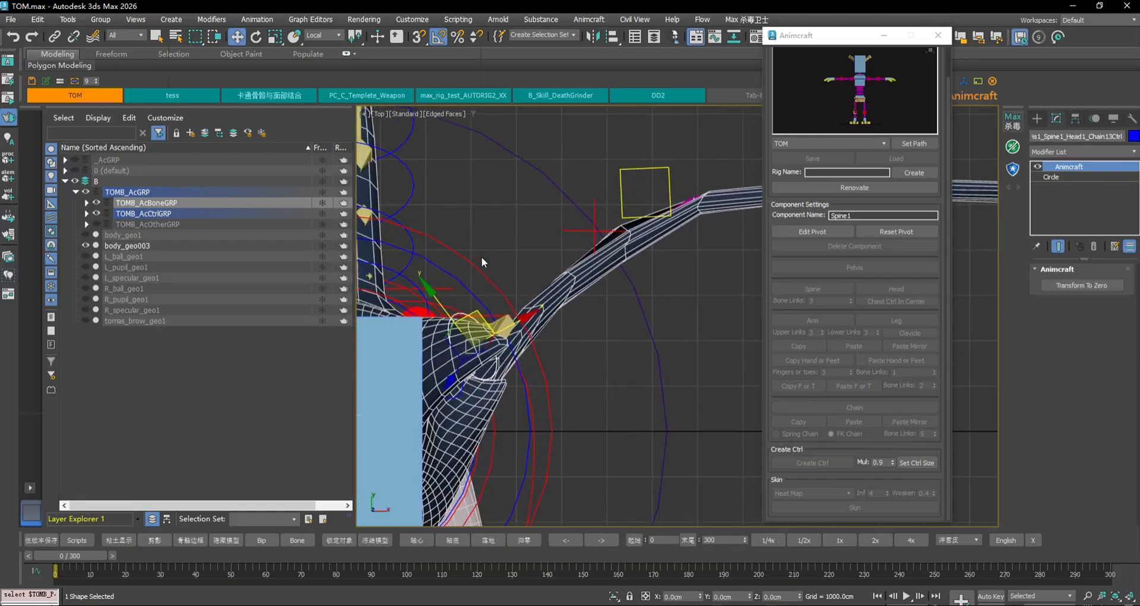
pyautogui.click(482, 258)
pyautogui.click(480, 315)
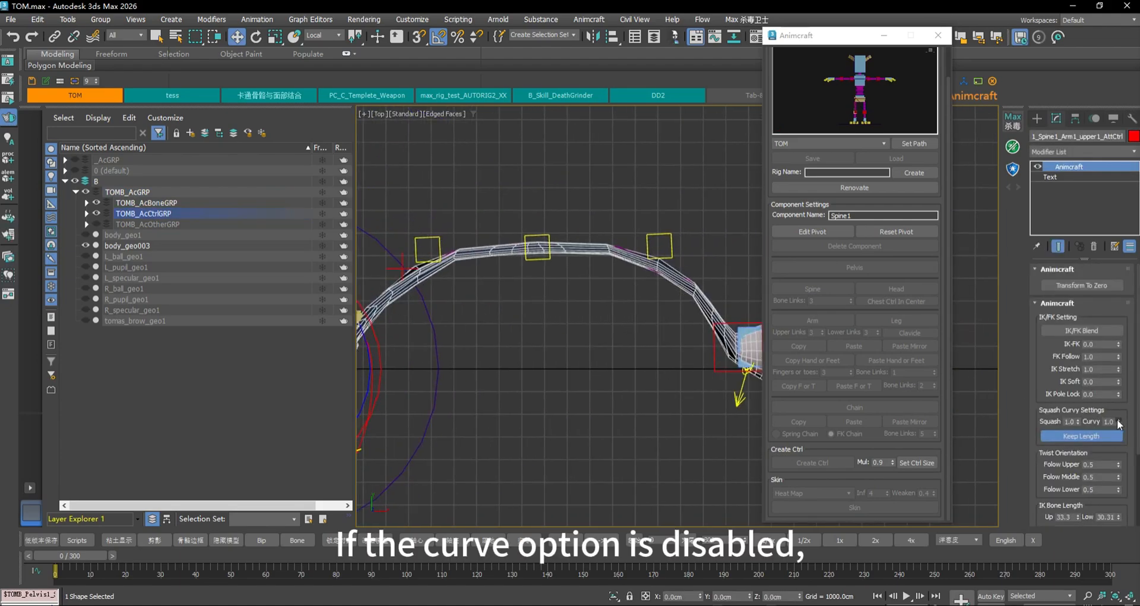
pyautogui.moveTo(1119, 424)
pyautogui.mouseDown()
pyautogui.moveTo(1120, 434)
pyautogui.moveTo(1124, 411)
pyautogui.mouseUp()
pyautogui.moveTo(1127, 422)
pyautogui.mouseDown()
pyautogui.moveTo(1128, 431)
pyautogui.moveTo(1133, 408)
pyautogui.mouseUp()
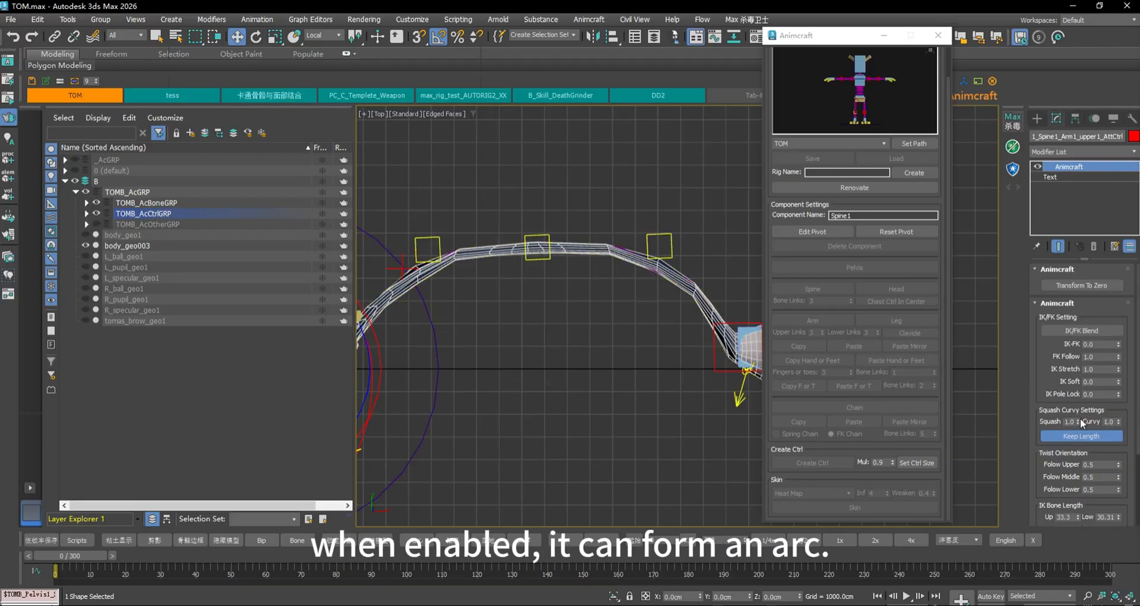
pyautogui.moveTo(1079, 421); pyautogui.dragTo(1062, 320)
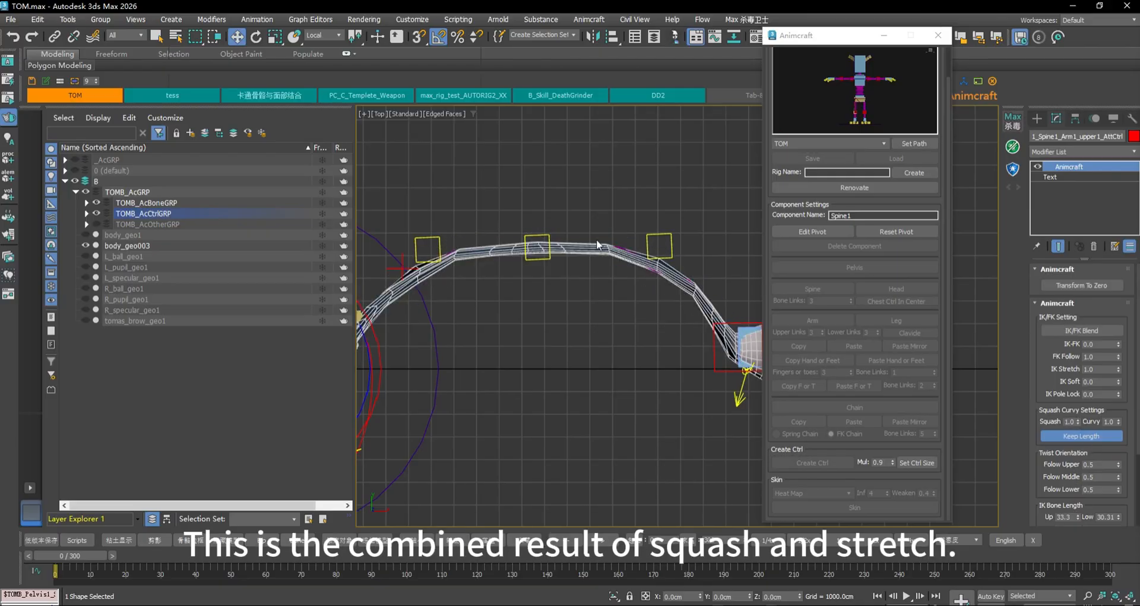
# Reset the lower and upper arm controls to zero with Transform To Zero
pyautogui.click(659, 245)
pyautogui.click(1065, 286)
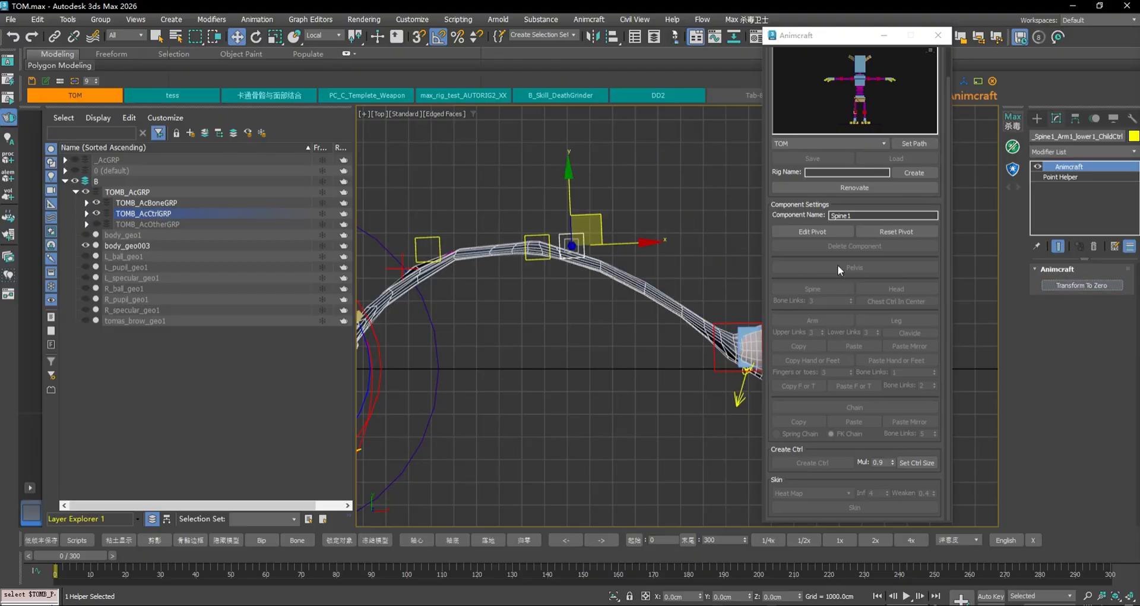
pyautogui.click(427, 250)
pyautogui.click(1063, 284)
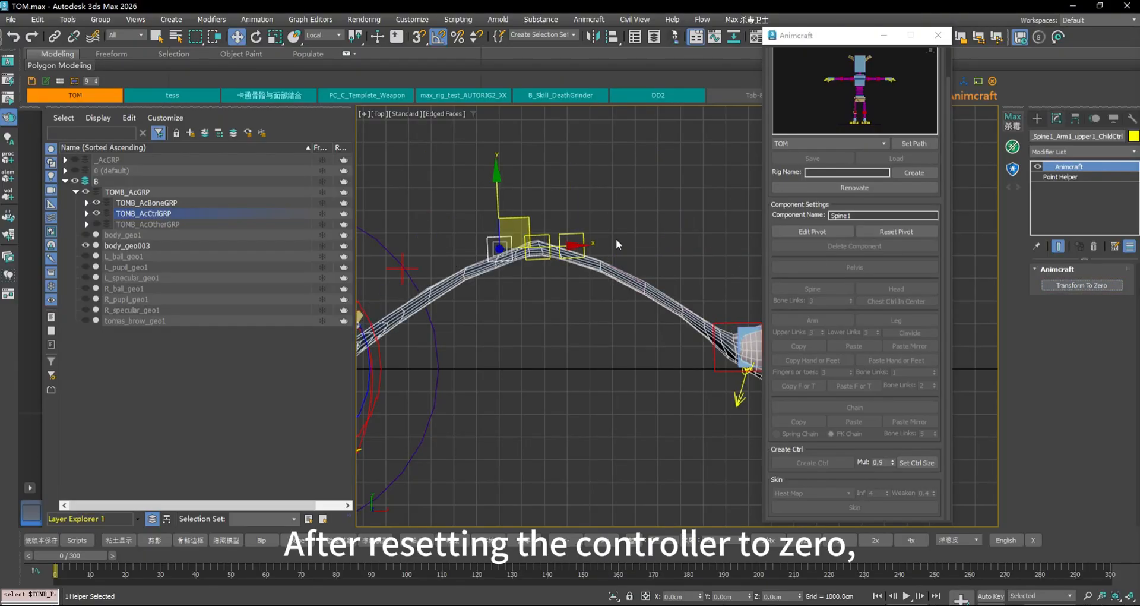
# Pull the middle arm control down to flatten the arm, then stretch it toward the hand
pyautogui.click(544, 241)
pyautogui.moveTo(559, 217); pyautogui.dragTo(493, 326)
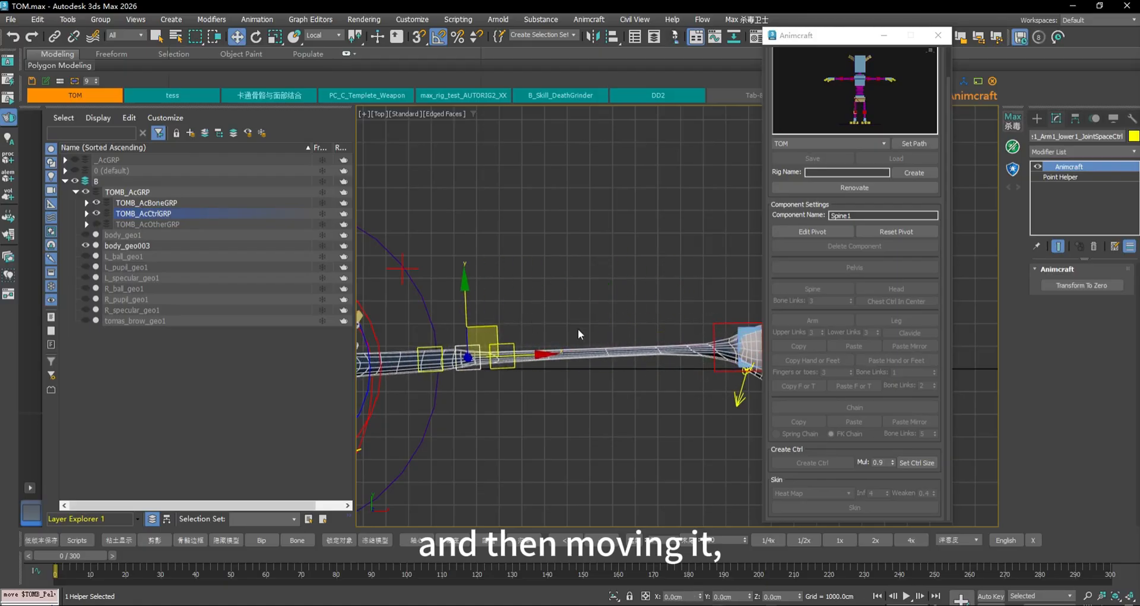
pyautogui.moveTo(836, 41); pyautogui.dragTo(993, 61)
pyautogui.moveTo(597, 257); pyautogui.dragTo(680, 245, button='middle')
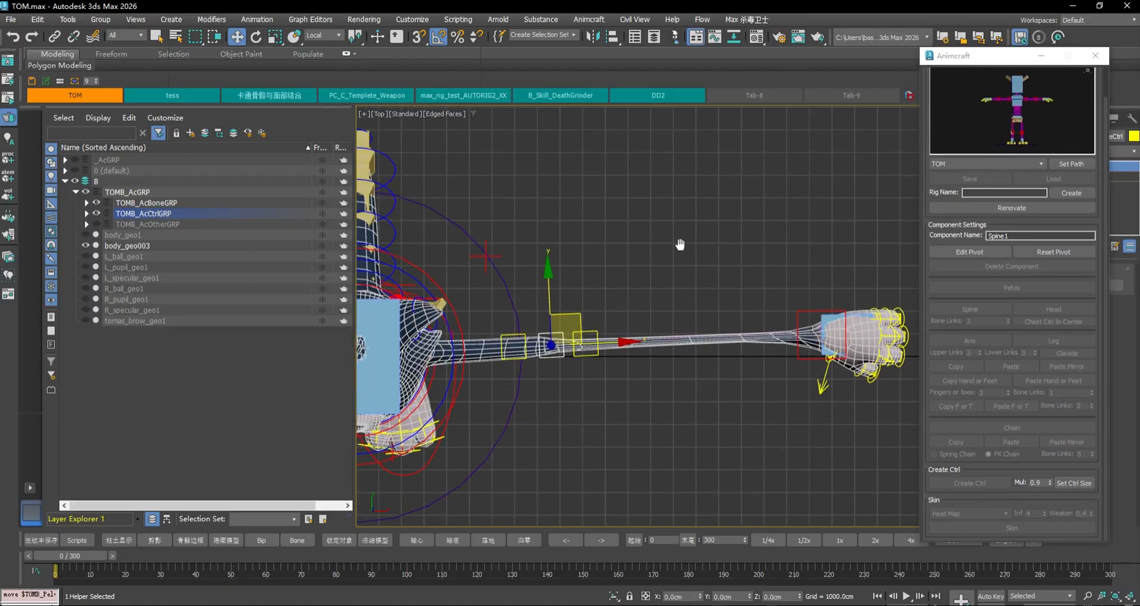
pyautogui.moveTo(574, 317); pyautogui.dragTo(678, 315)
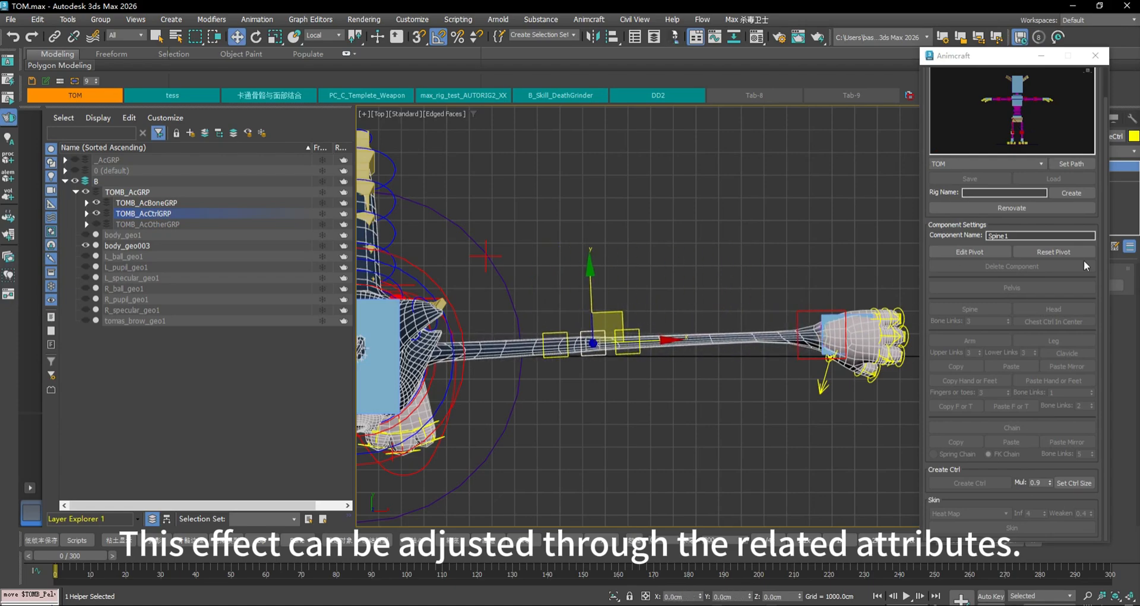
# Close the Animcraft window and zero the arm control and arm attributes, with Squash and Curvy at 0
pyautogui.click(1095, 56)
pyautogui.click(1107, 288)
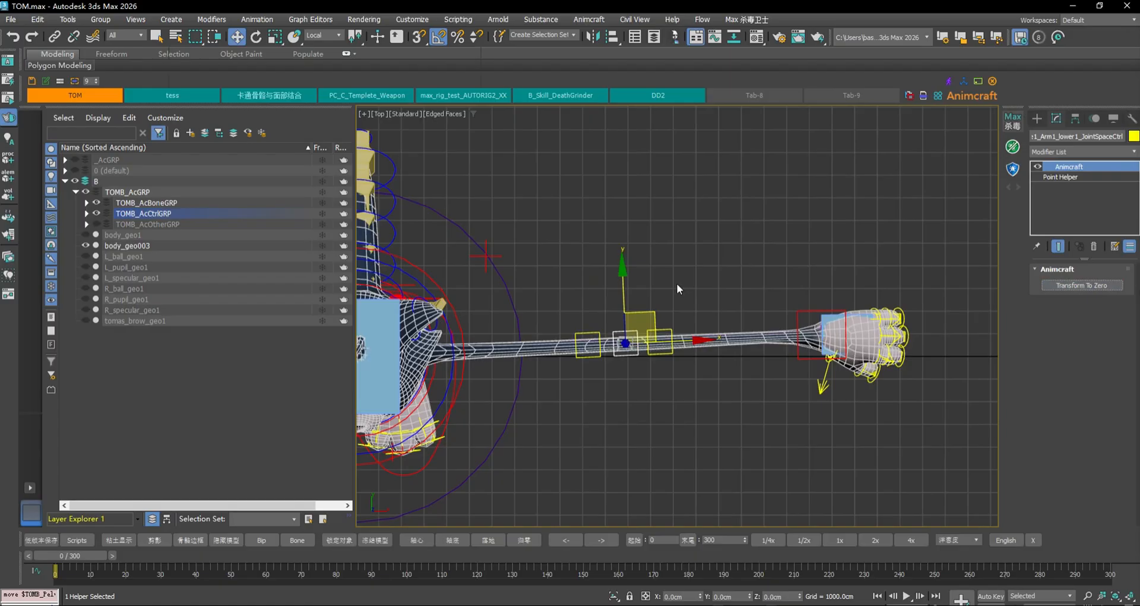
pyautogui.click(451, 290)
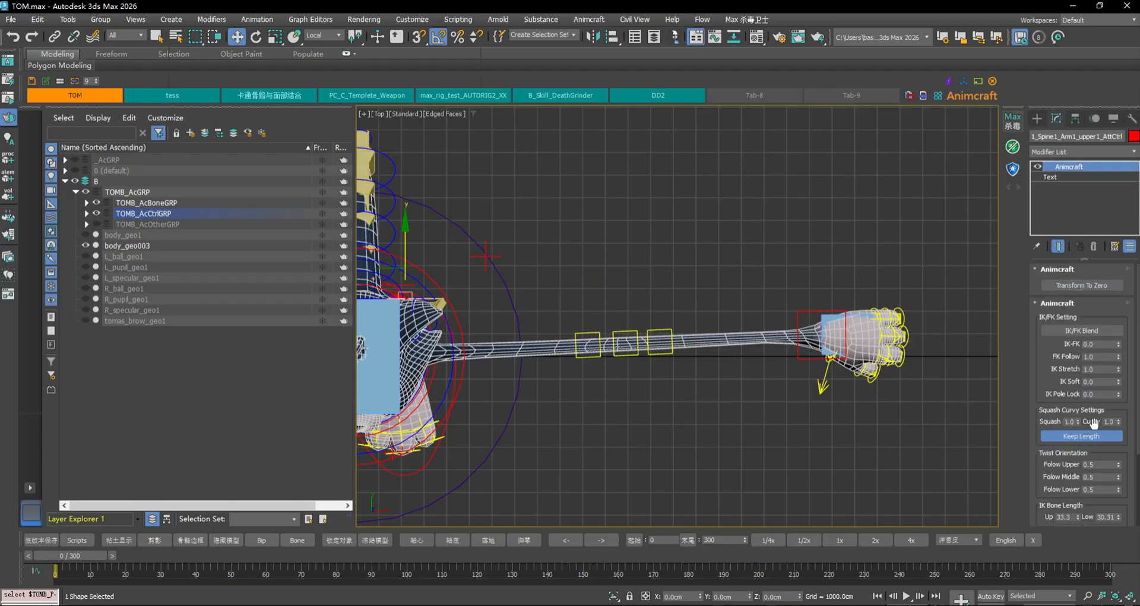
pyautogui.click(1098, 285)
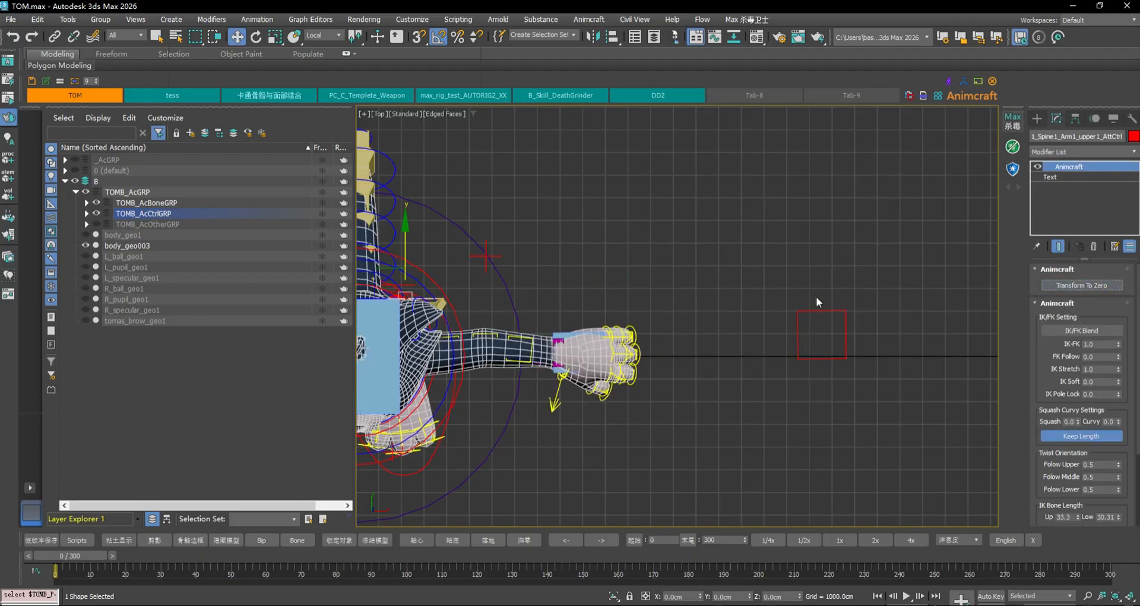
pyautogui.click(1077, 285)
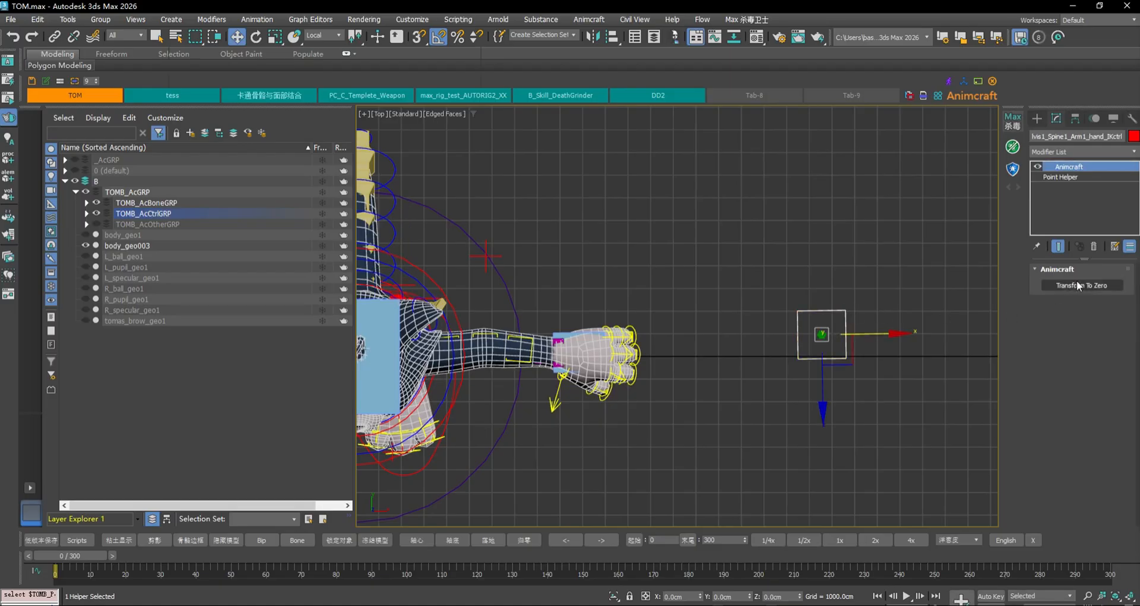
pyautogui.click(849, 325)
# Pull the hand IK control away from the hand, then snap it back with Transform To Zero
pyautogui.click(434, 301)
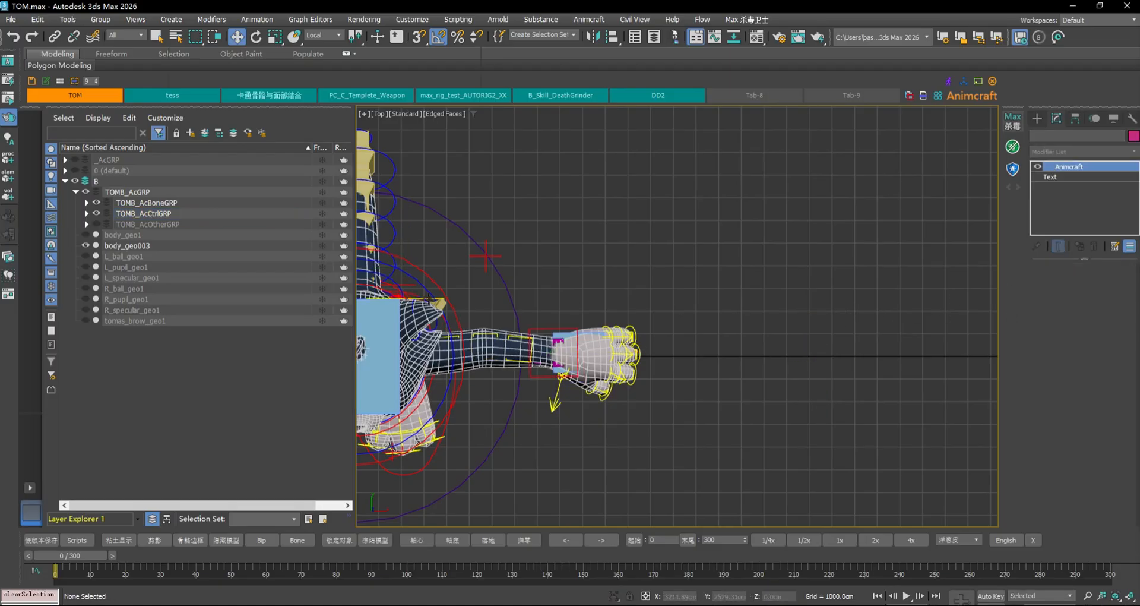
pyautogui.click(449, 327)
pyautogui.scroll(2, 480, 291)
pyautogui.click(406, 303)
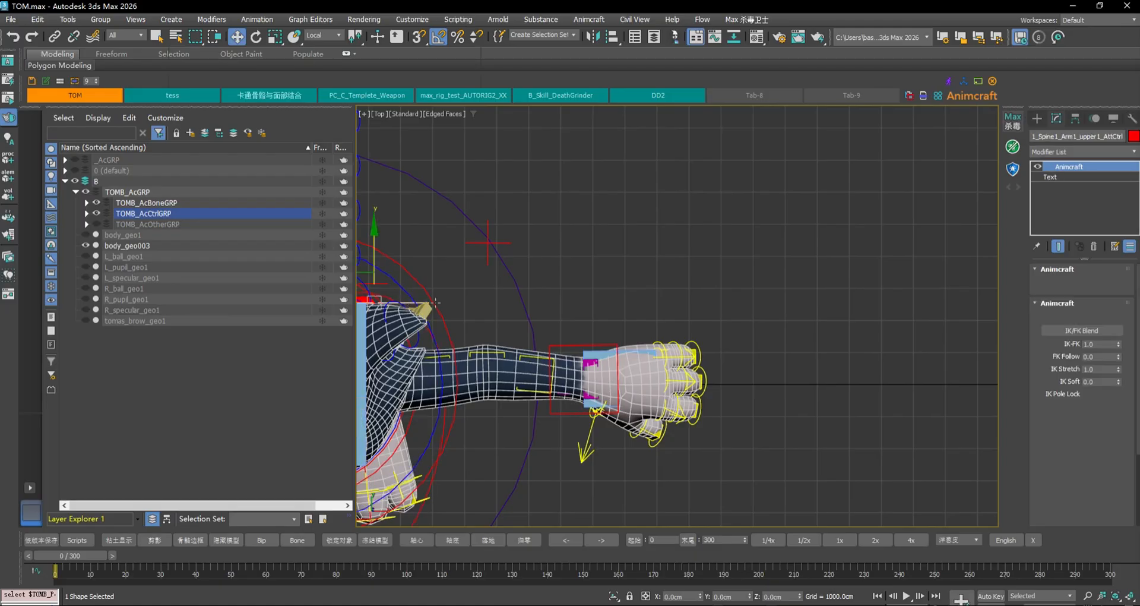
pyautogui.moveTo(793, 323); pyautogui.dragTo(902, 295, button='middle')
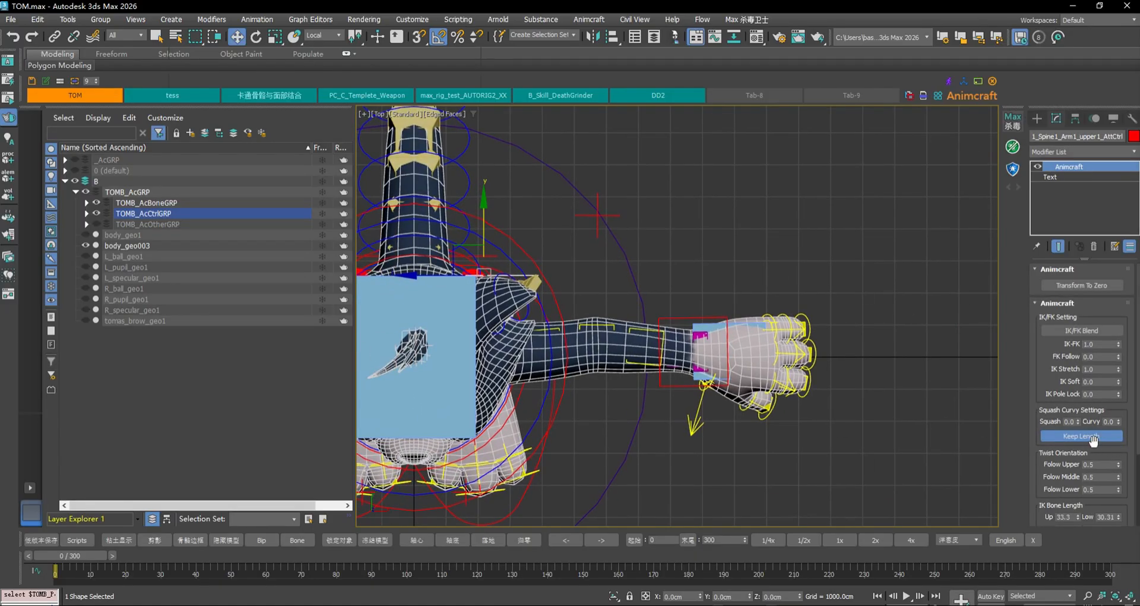
pyautogui.click(698, 332)
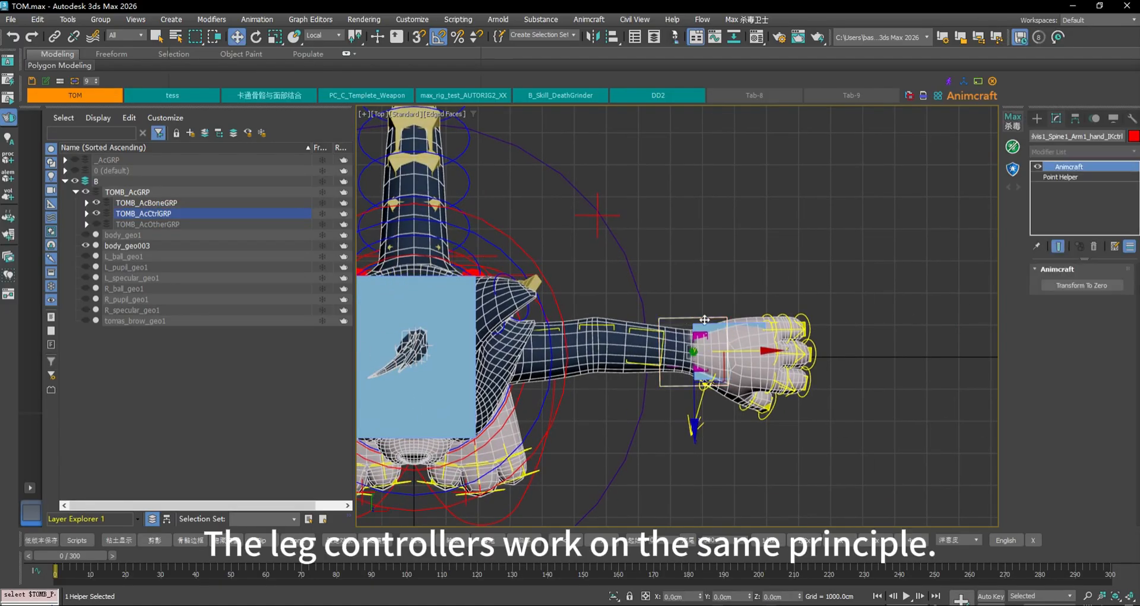
pyautogui.moveTo(905, 356)
pyautogui.mouseDown()
pyautogui.moveTo(1026, 356)
pyautogui.moveTo(918, 344)
pyautogui.mouseUp()
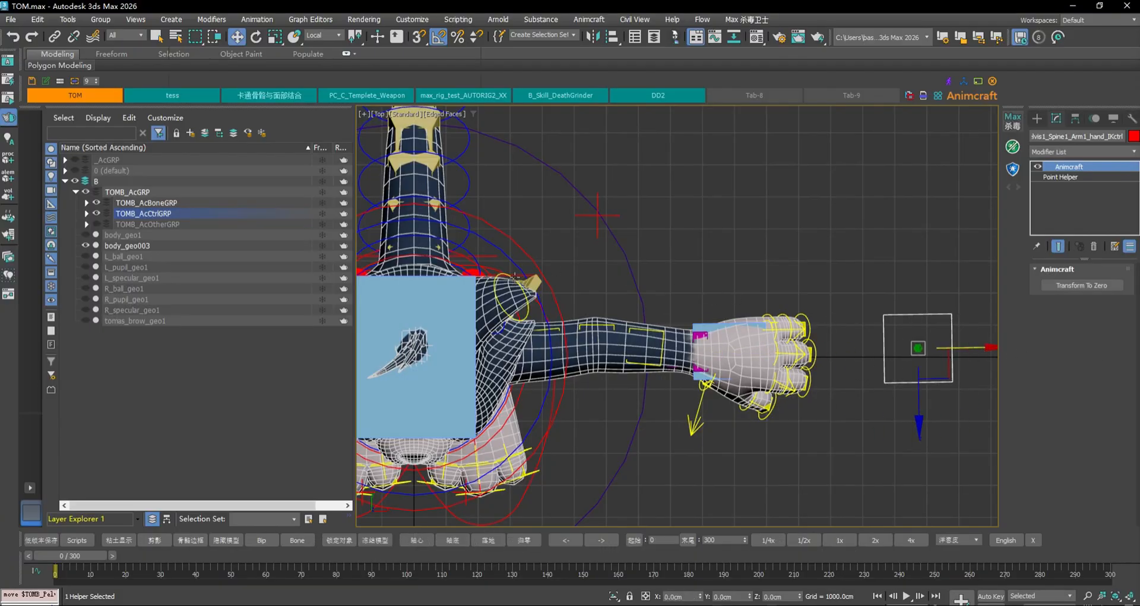
pyautogui.click(597, 216)
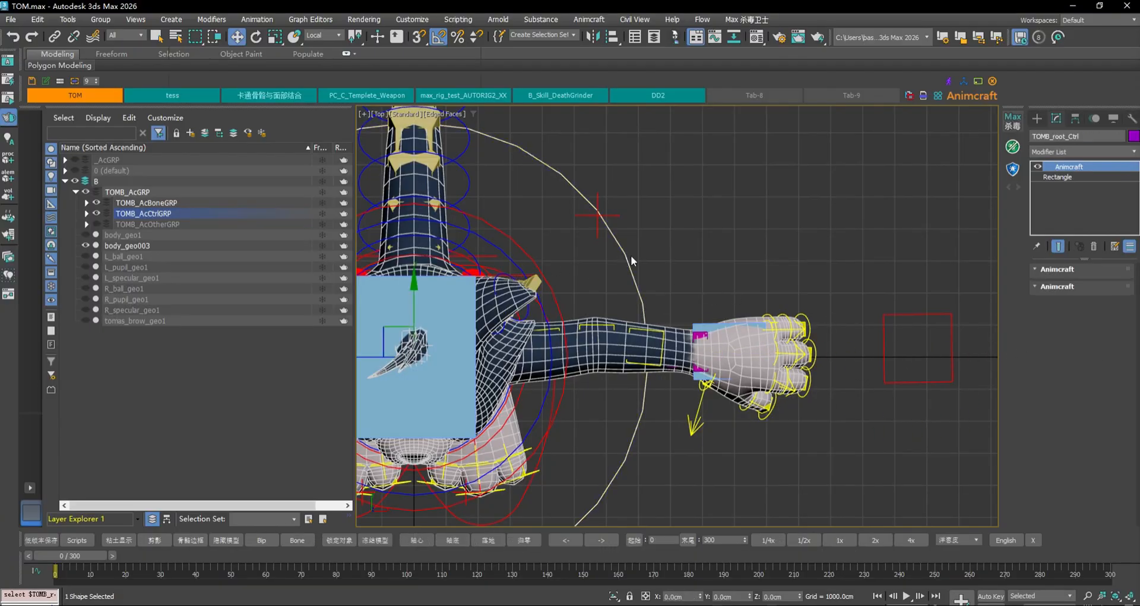
pyautogui.click(924, 315)
pyautogui.click(1081, 286)
pyautogui.click(716, 286)
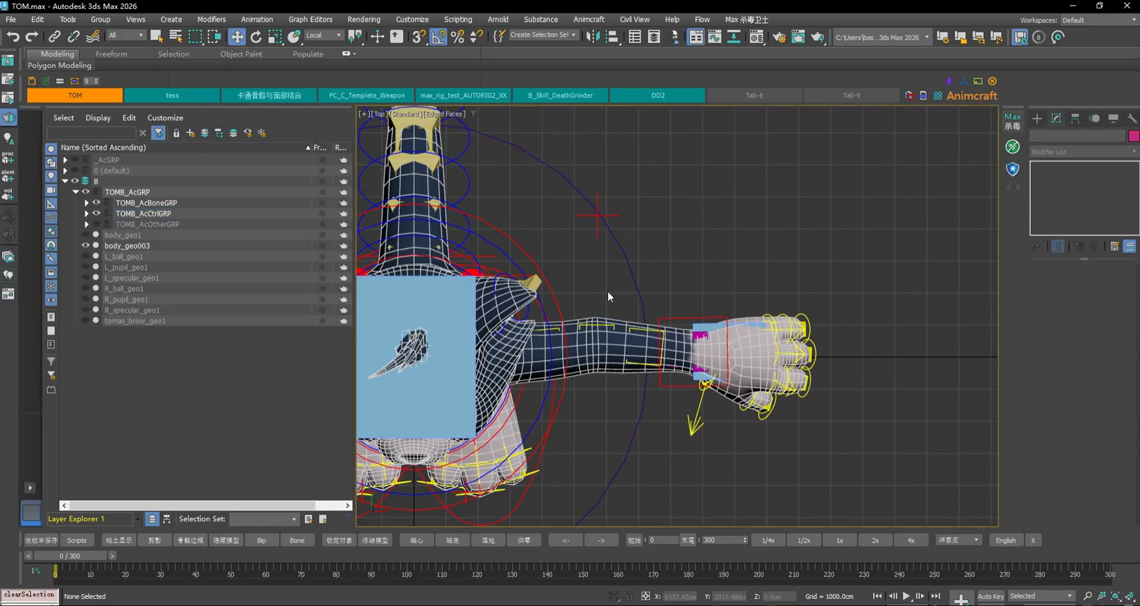
# Test the hand IK control by moving it down-left from the wrist, then undo the move
pyautogui.click(519, 275)
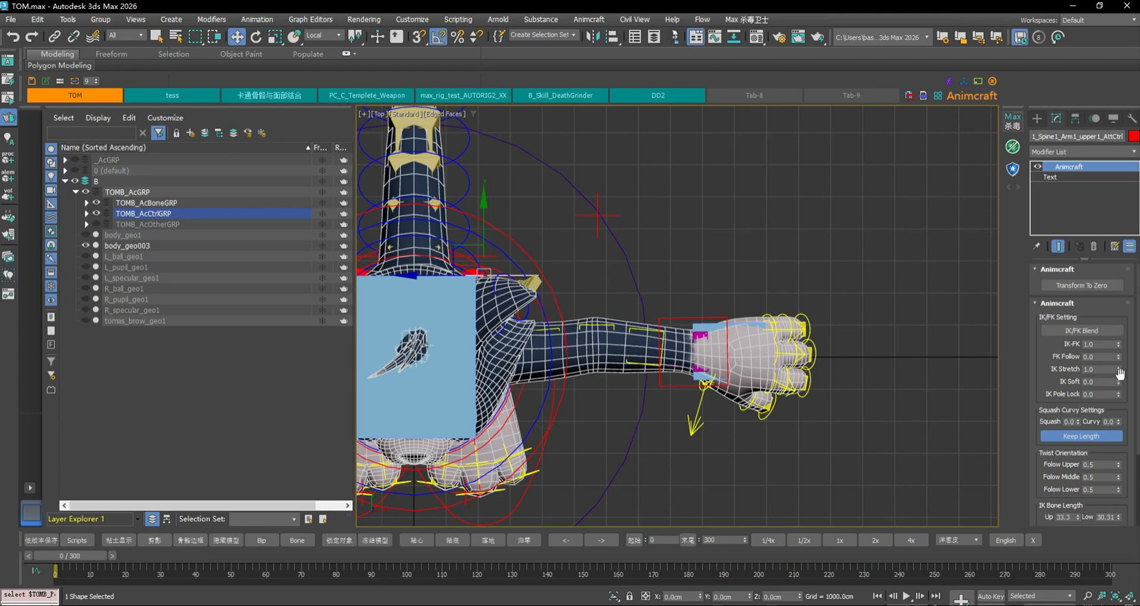
pyautogui.click(678, 317)
pyautogui.moveTo(784, 311); pyautogui.dragTo(725, 288, button='middle')
pyautogui.press('w')
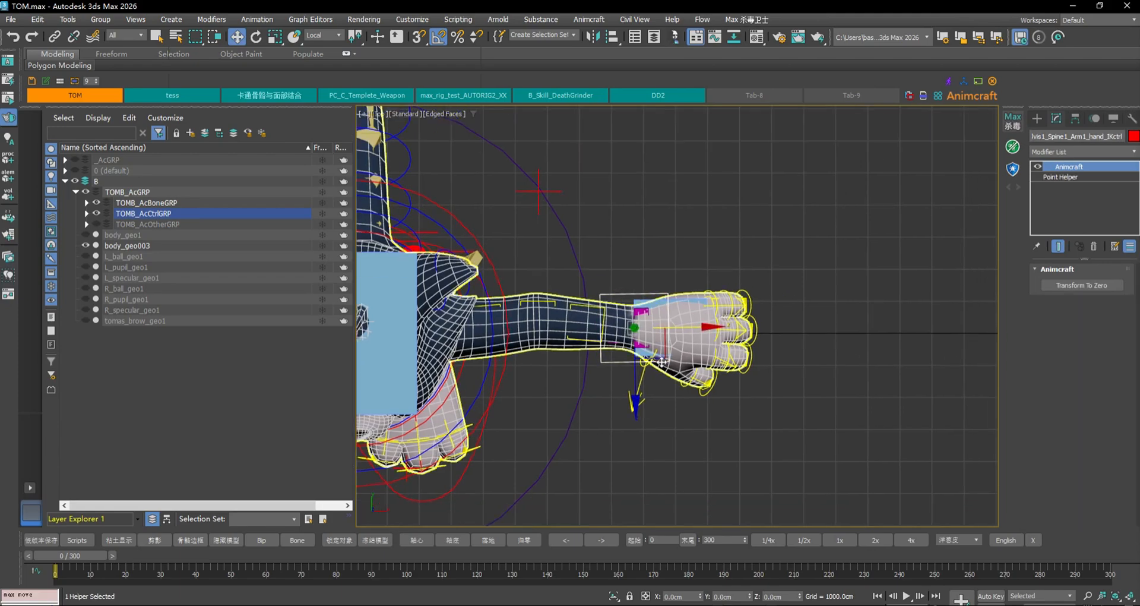
pyautogui.moveTo(660, 362); pyautogui.dragTo(642, 446)
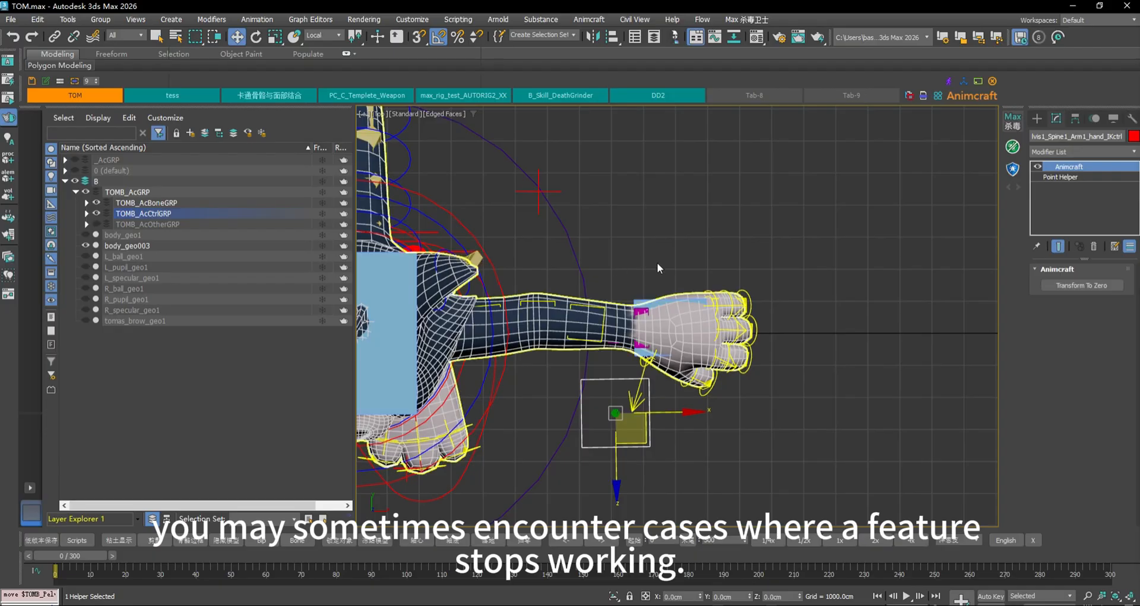
pyautogui.hotkey('ctrl', 'z')
pyautogui.click(458, 247)
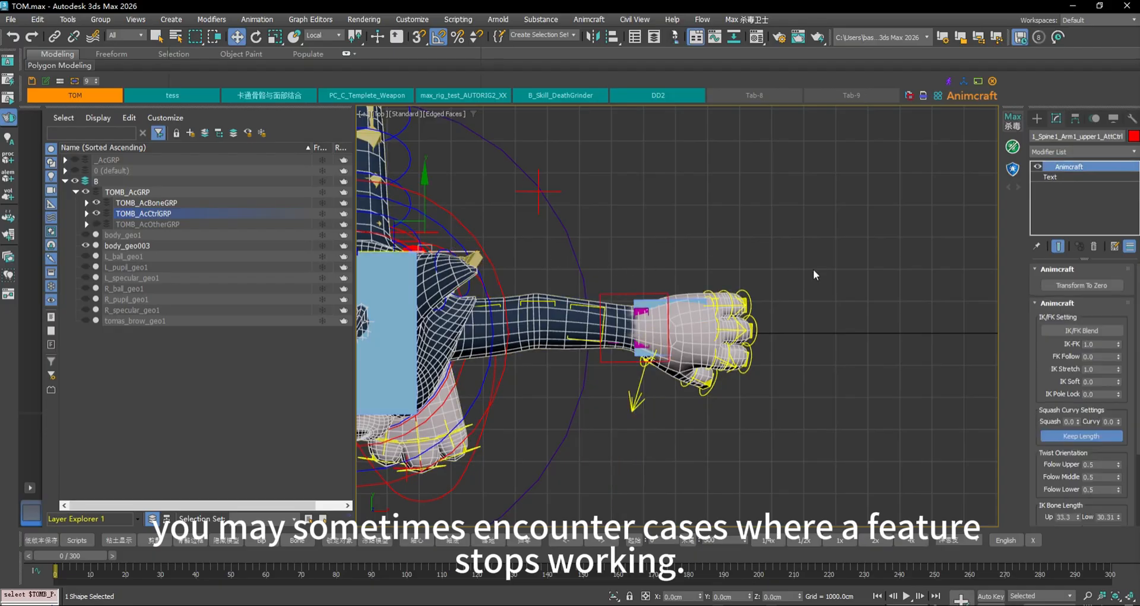
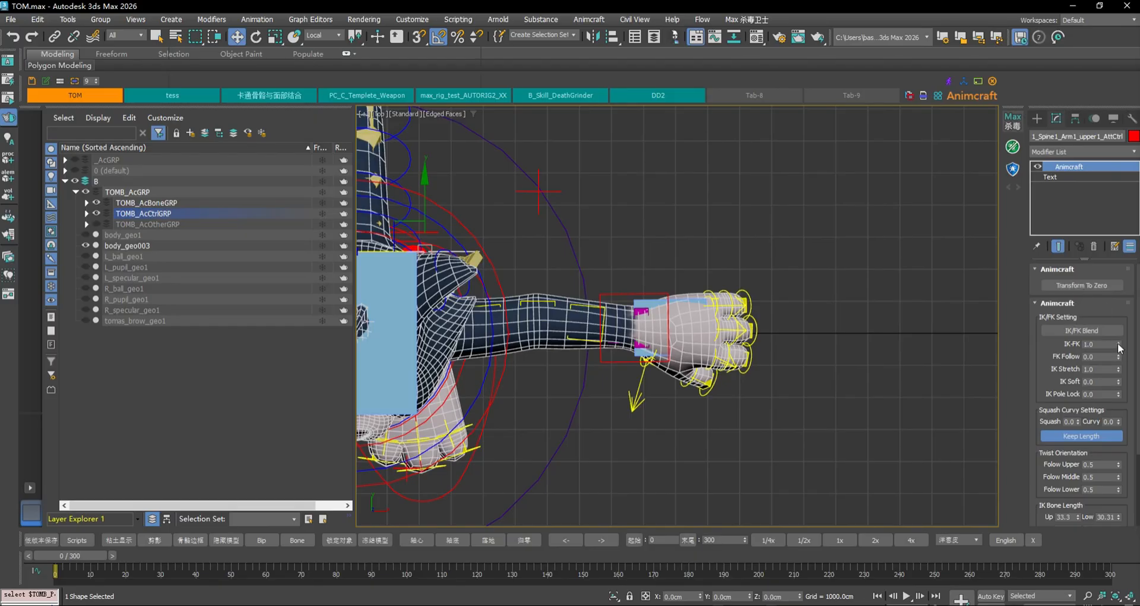
# Drag the arm's IK-FK blend to 0 and try stretching the hand control right, then undo
pyautogui.moveTo(1119, 346); pyautogui.dragTo(1113, 483)
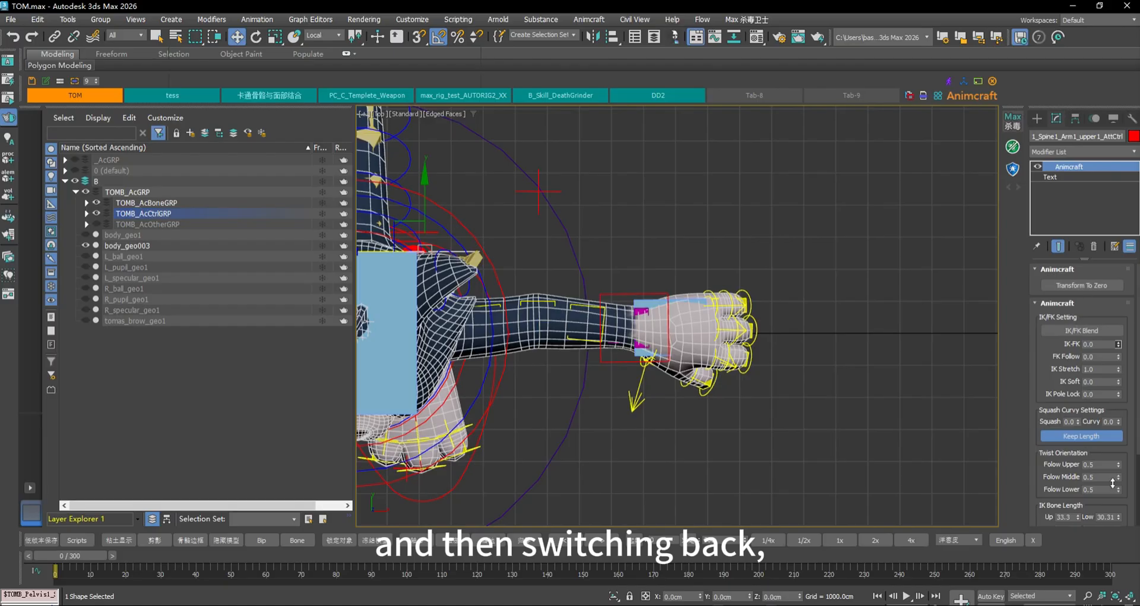
pyautogui.click(613, 295)
pyautogui.moveTo(663, 359); pyautogui.dragTo(925, 329)
pyautogui.hotkey('ctrl', 'z')
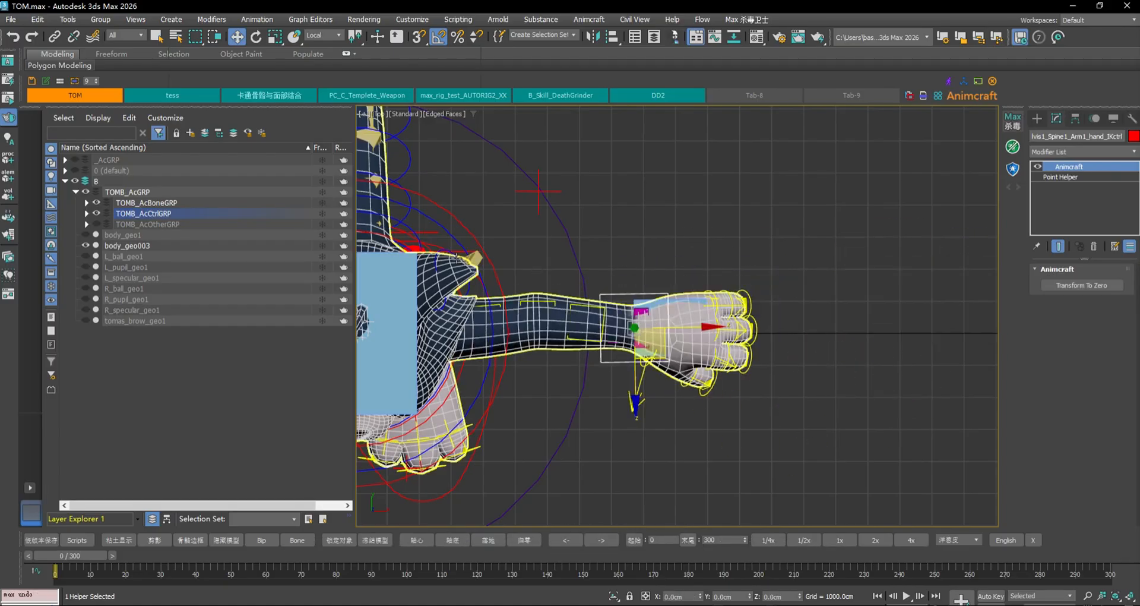
# Return the IK-FK blend to 0 and pull the hand IK control far right to stretch the arm
pyautogui.click(415, 248)
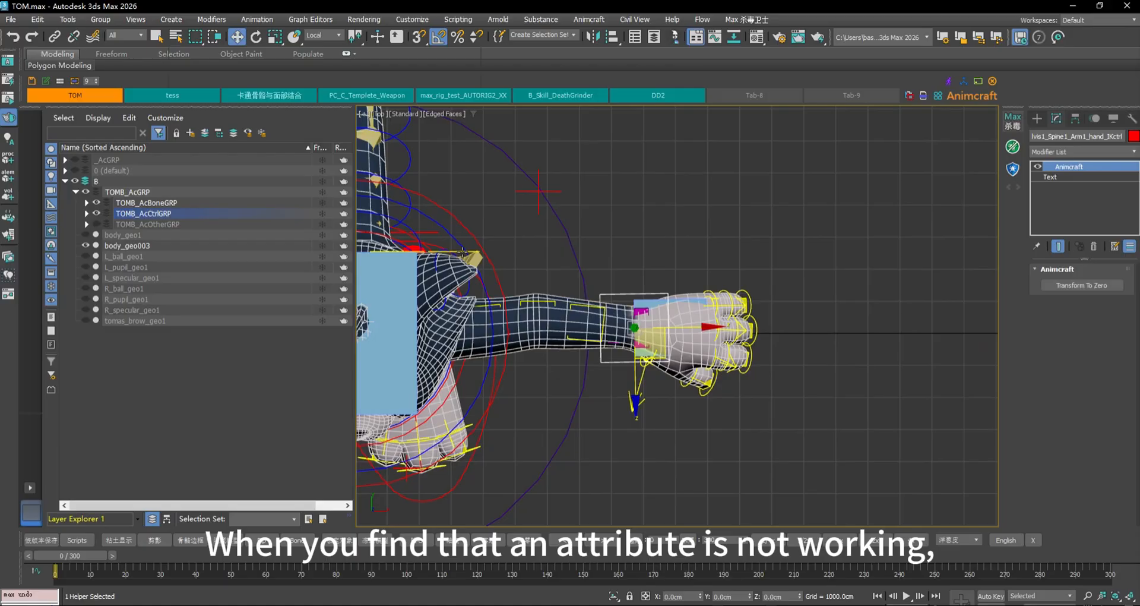
pyautogui.click(623, 303)
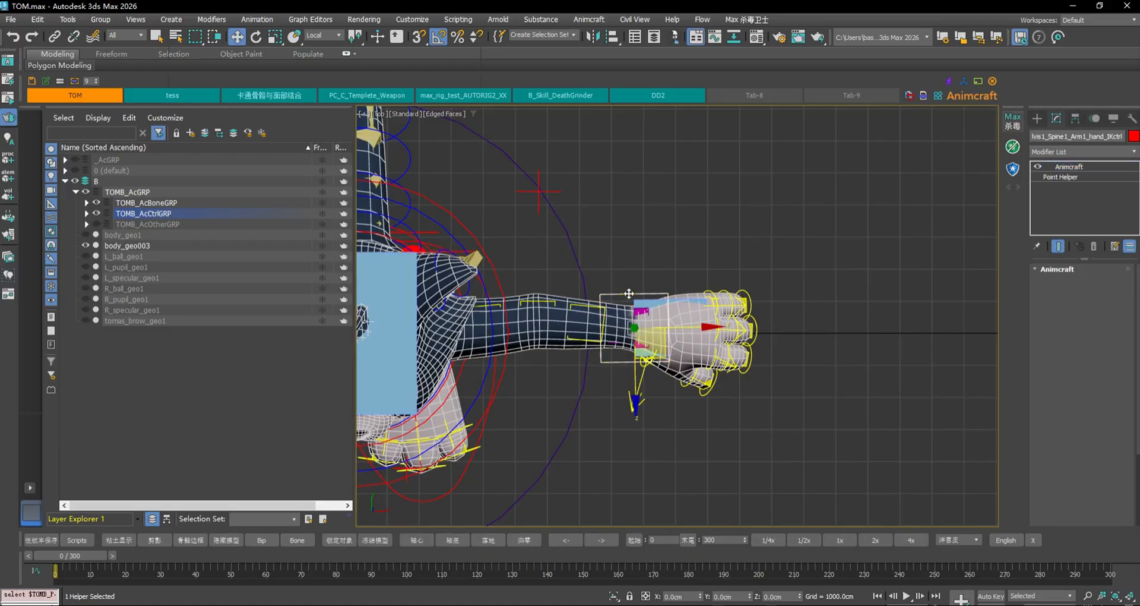
pyautogui.click(456, 252)
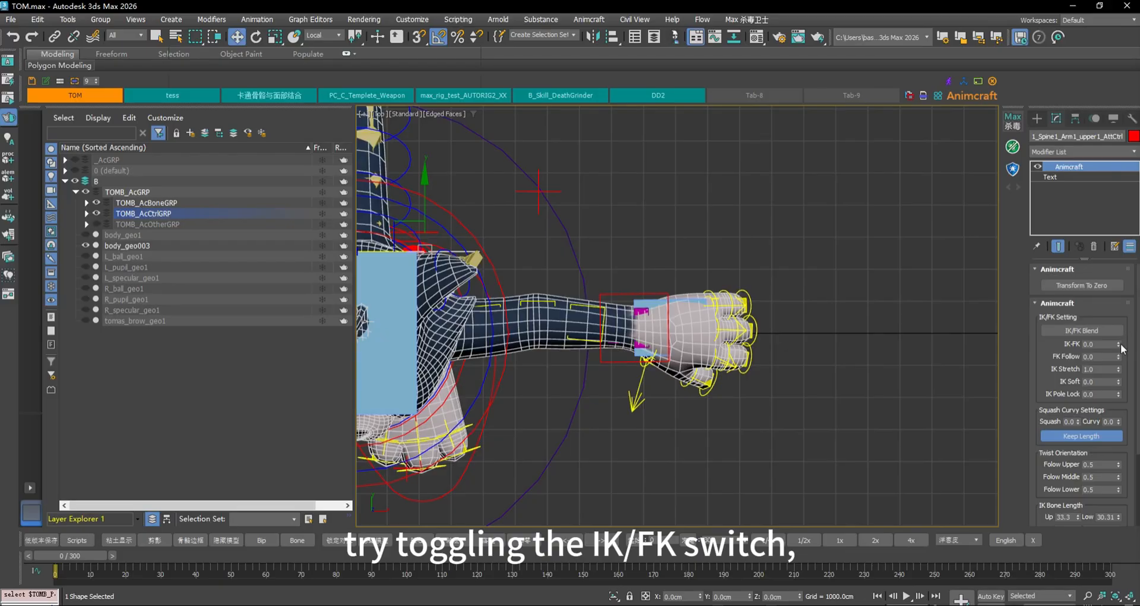
pyautogui.moveTo(1120, 344); pyautogui.dragTo(1103, 399)
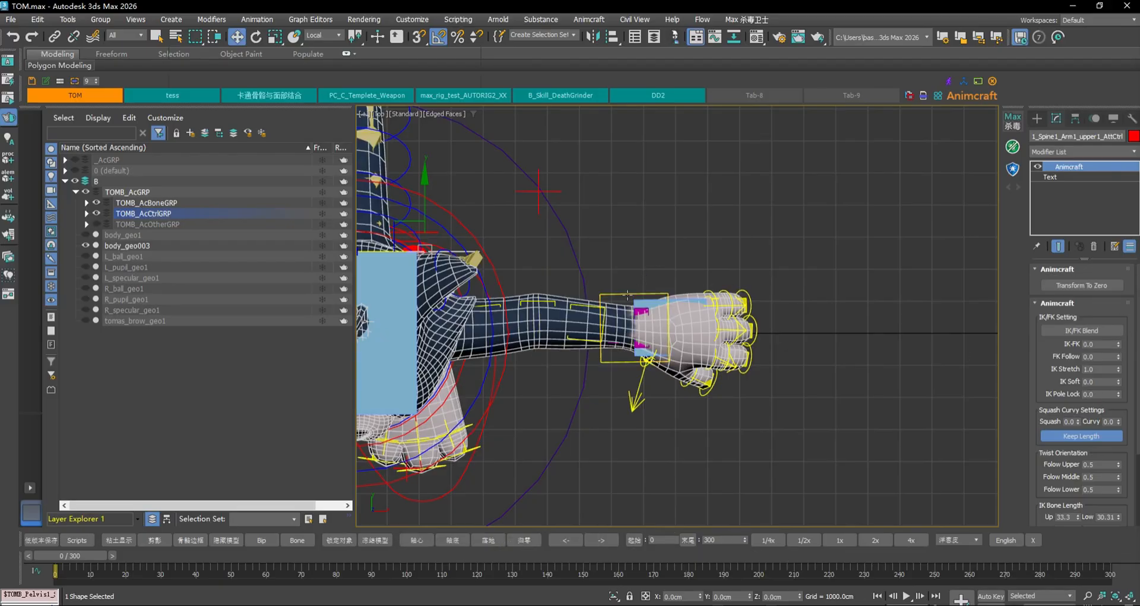
pyautogui.click(647, 350)
pyautogui.moveTo(653, 356); pyautogui.dragTo(911, 409)
pyautogui.hotkey('ctrl', 'z')
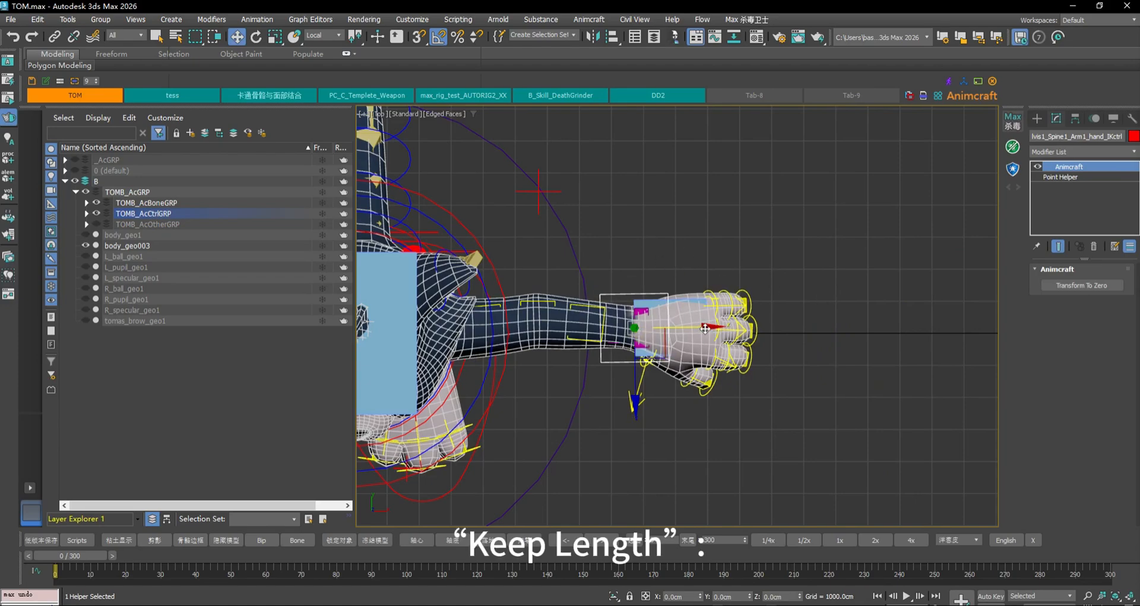
pyautogui.moveTo(713, 329); pyautogui.dragTo(1026, 332)
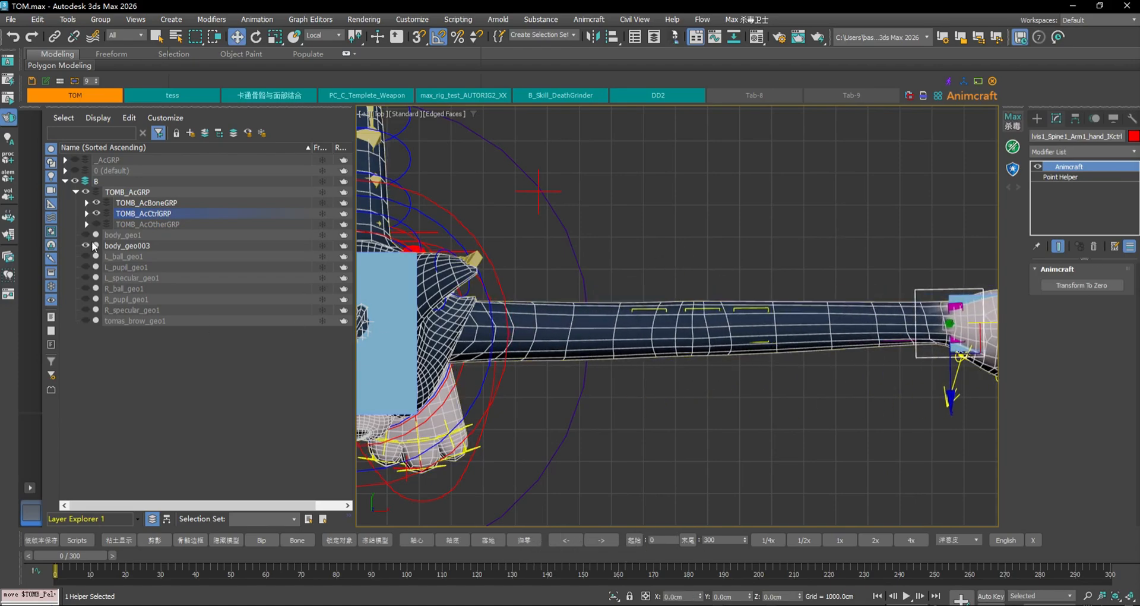
# Hide the body_geo003 mesh and stretch the arm further to the right
pyautogui.click(85, 246)
pyautogui.moveTo(658, 268); pyautogui.dragTo(580, 275, button='middle')
pyautogui.scroll(-2, 581, 275)
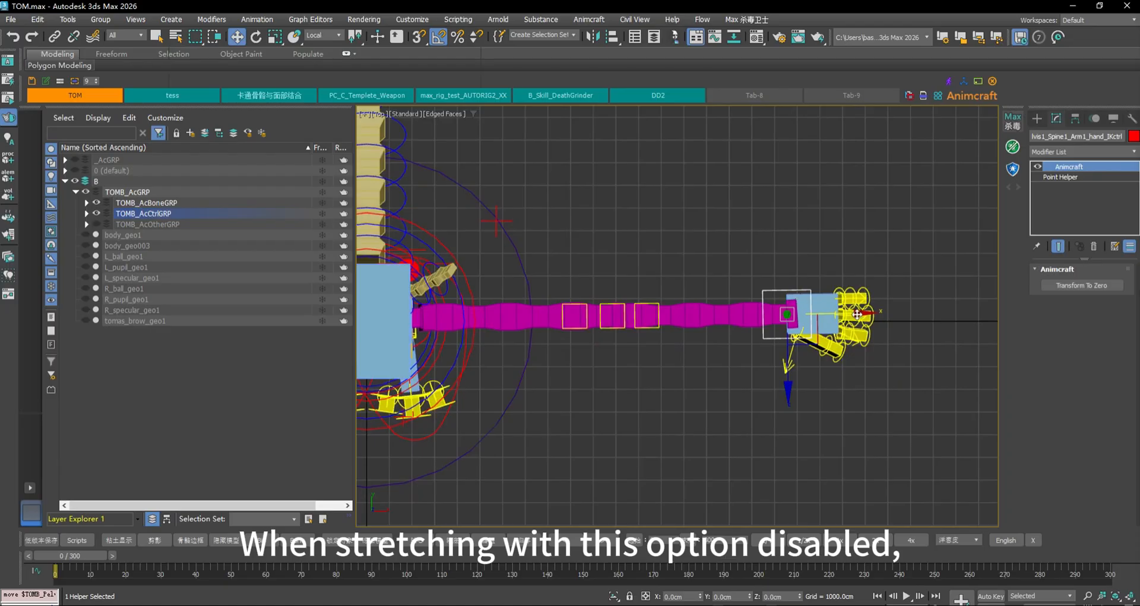
pyautogui.moveTo(857, 314); pyautogui.dragTo(1018, 313)
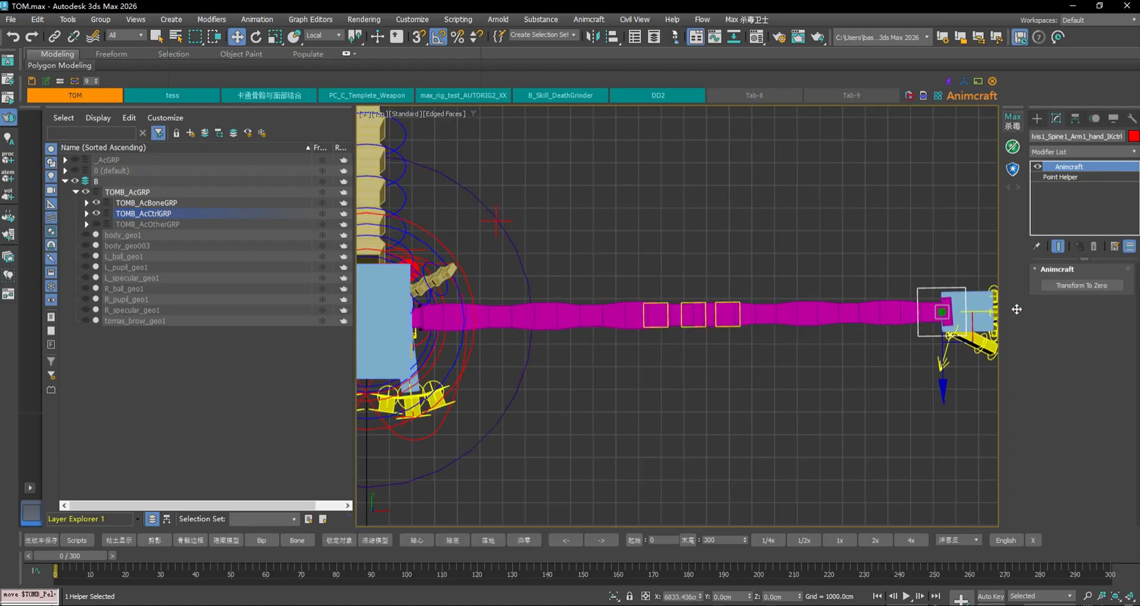
# Toggle Keep Length on the upper-arm control and inspect the lower-arm bone segments
pyautogui.click(415, 263)
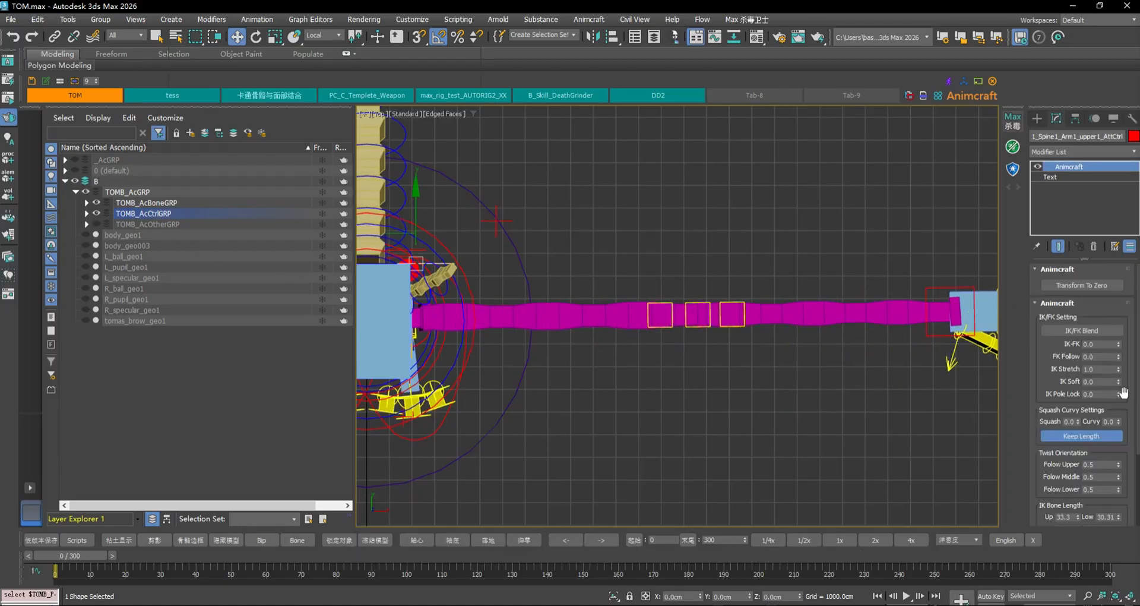
pyautogui.click(1092, 437)
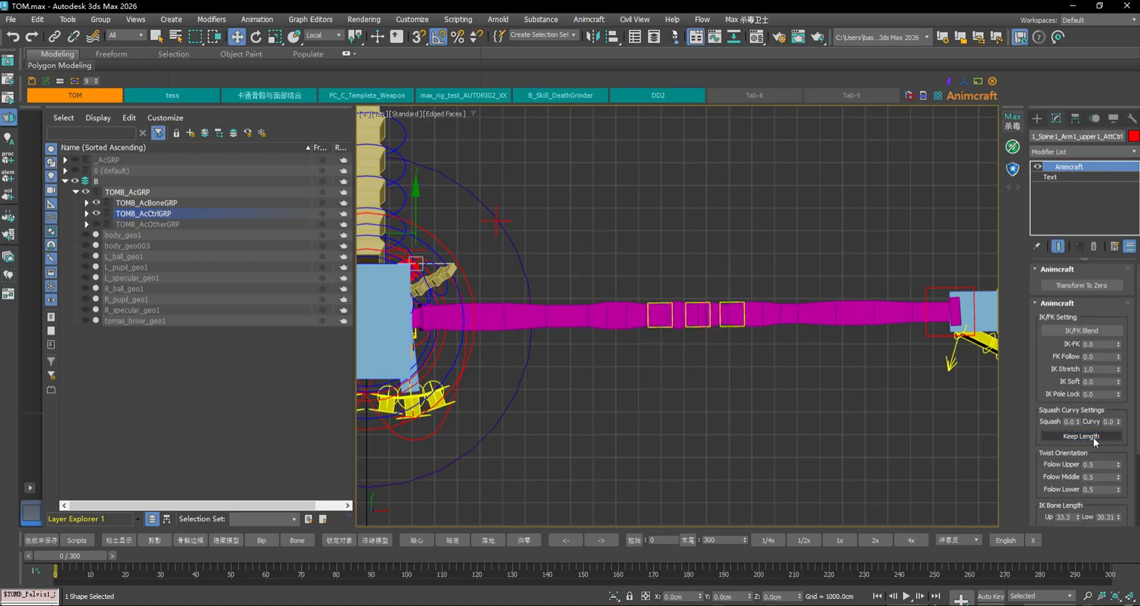
pyautogui.click(1092, 436)
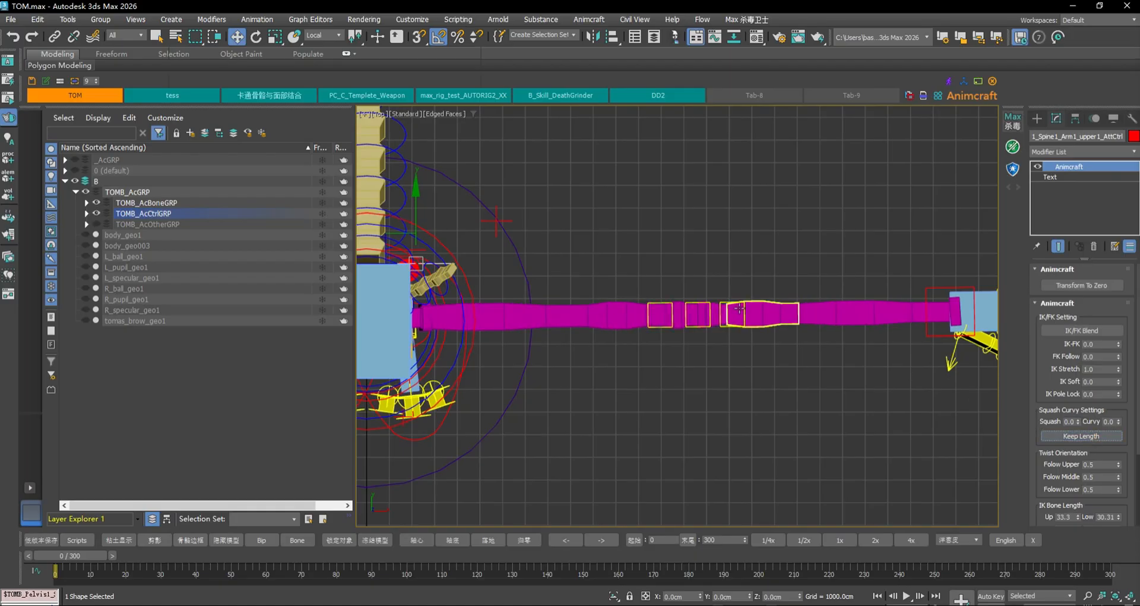
pyautogui.click(782, 304)
pyautogui.click(782, 306)
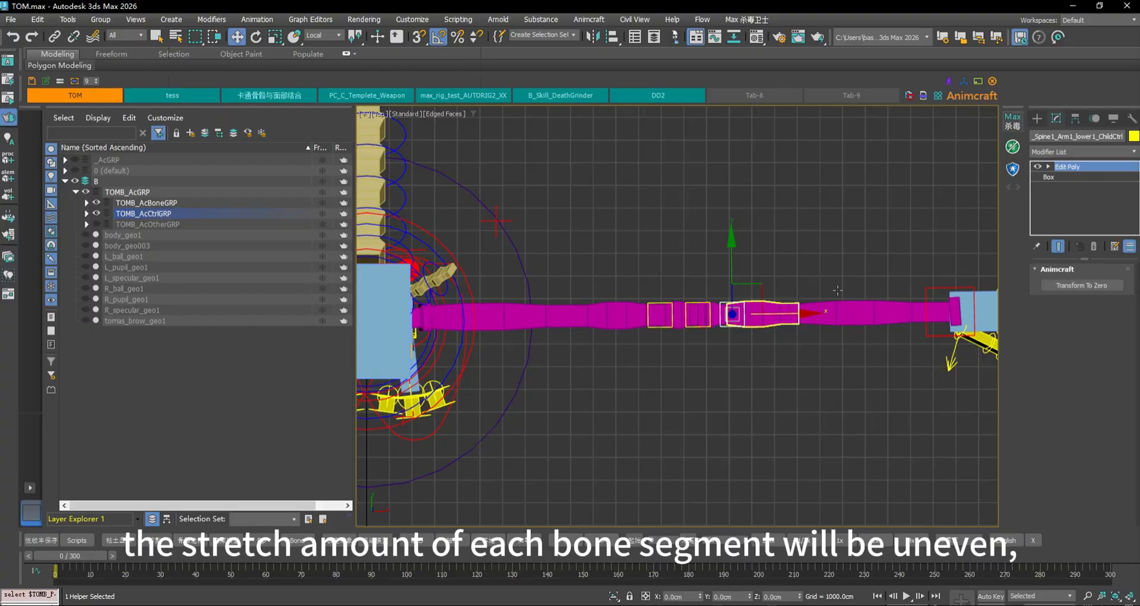
pyautogui.click(904, 310)
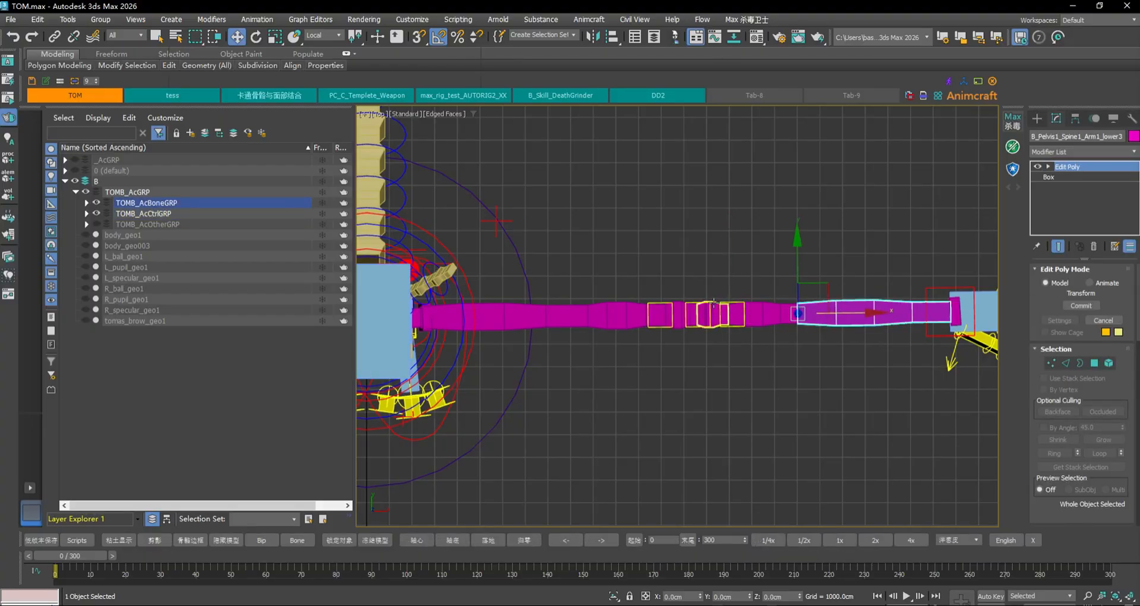
pyautogui.click(713, 306)
pyautogui.click(720, 305)
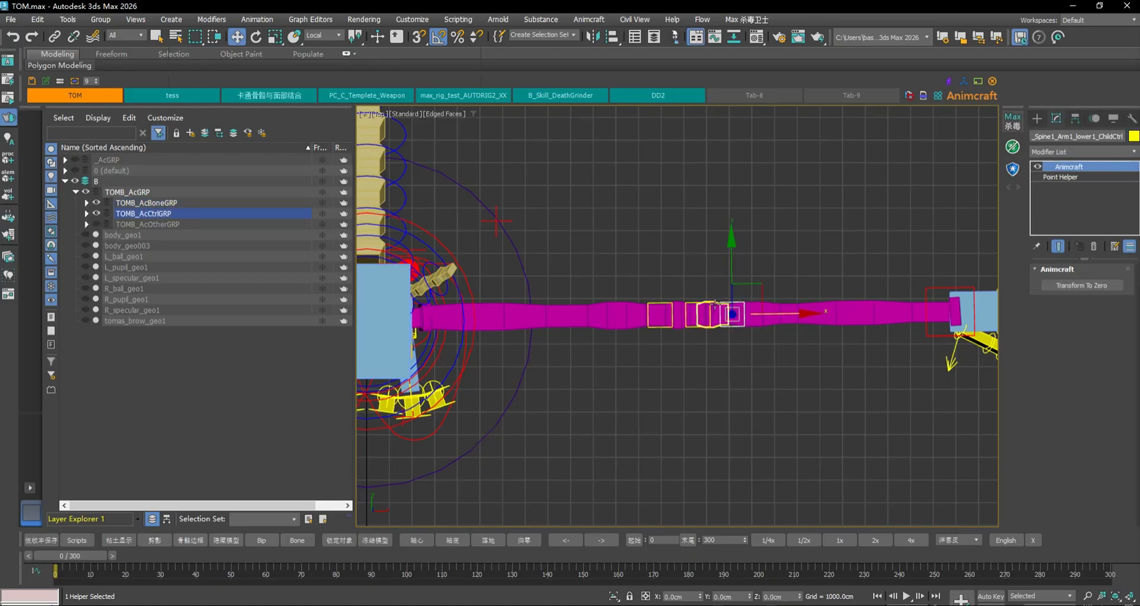
pyautogui.click(715, 305)
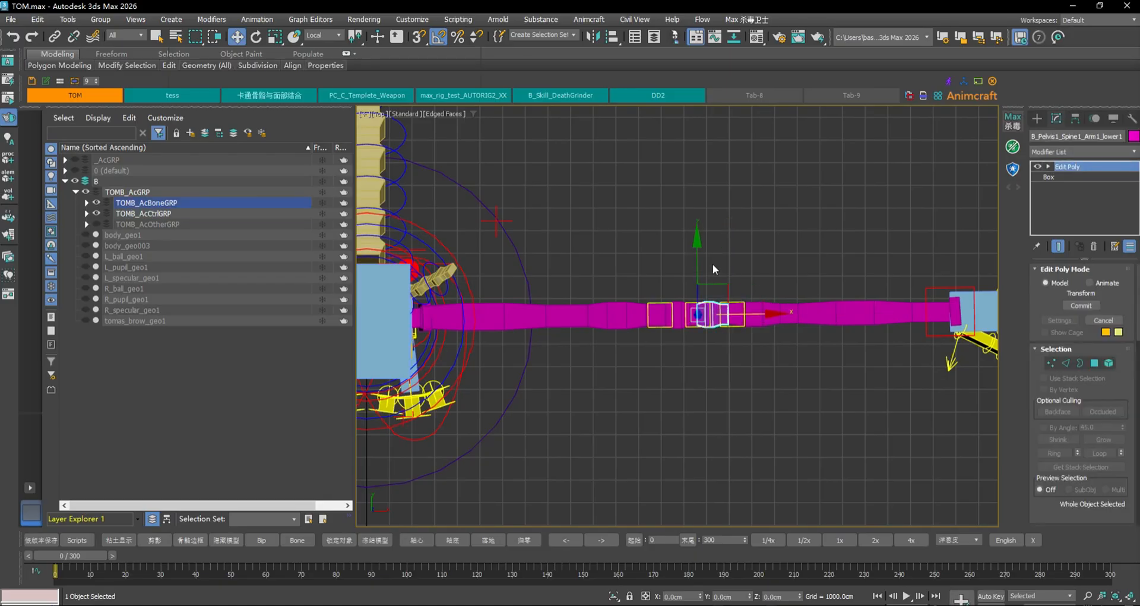
# Enable Keep Length on the upper-arm attribute control so the bones stretch evenly
pyautogui.click(438, 262)
pyautogui.scroll(3, 454, 264)
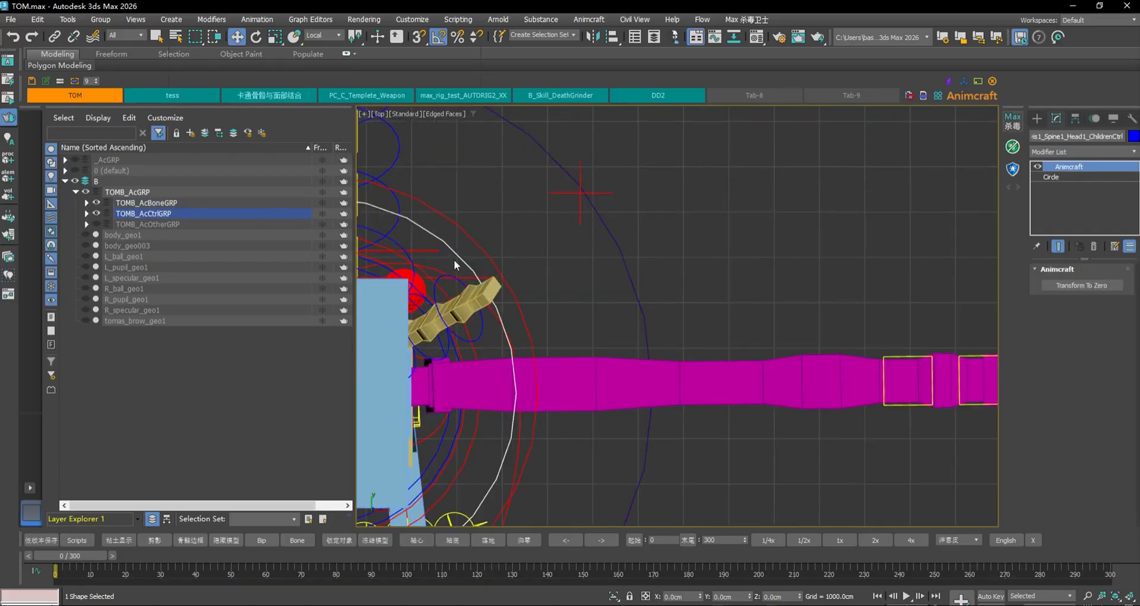
pyautogui.click(467, 278)
pyautogui.scroll(-3, 720, 292)
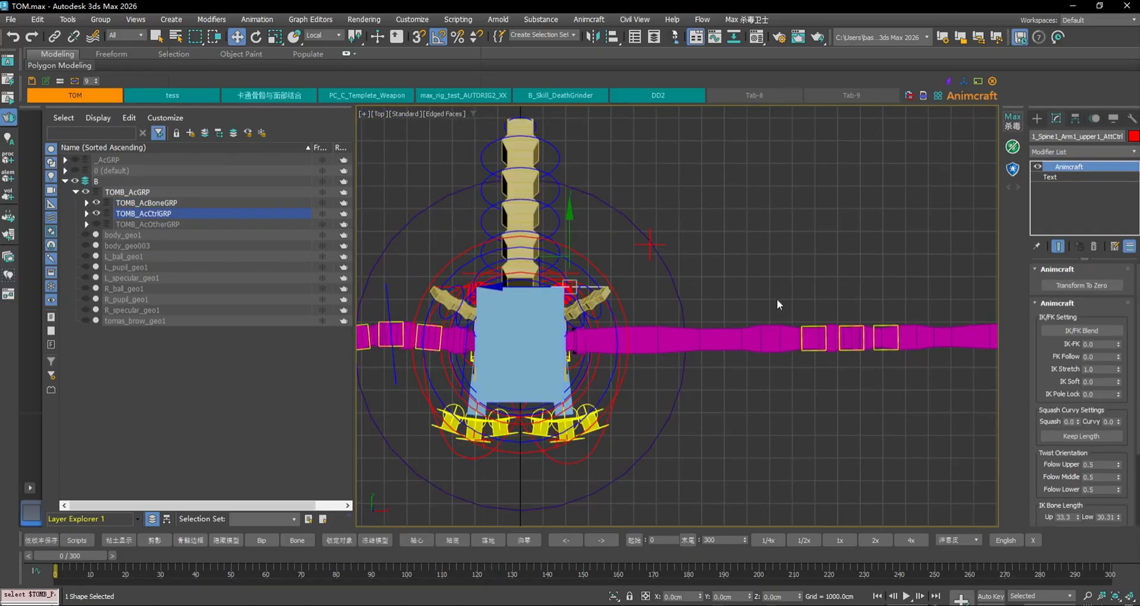
pyautogui.moveTo(834, 301); pyautogui.dragTo(668, 321, button='middle')
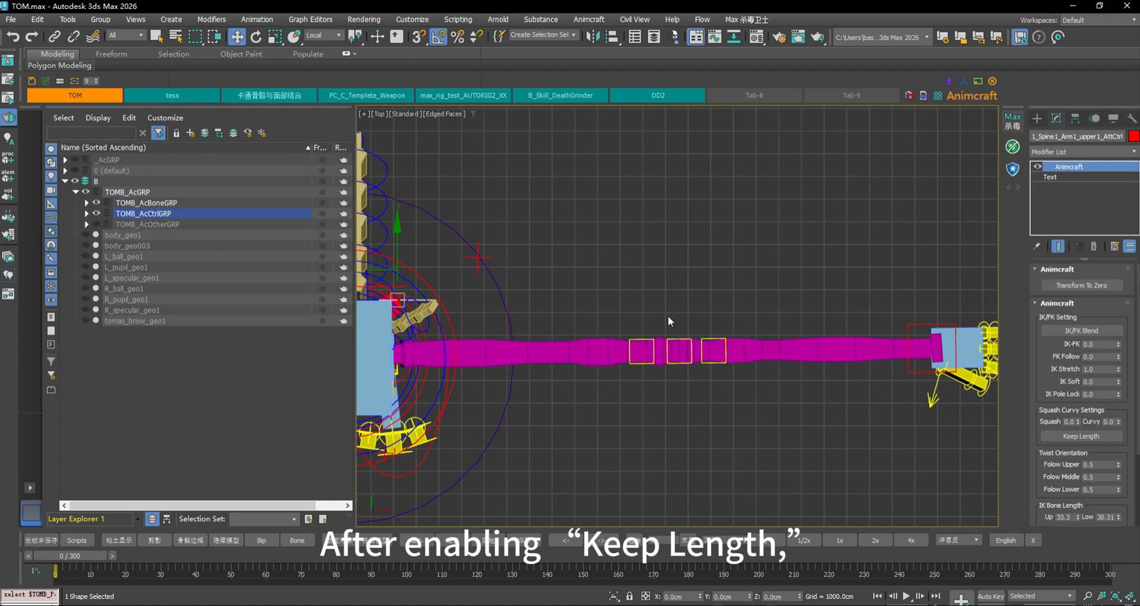
pyautogui.click(1090, 438)
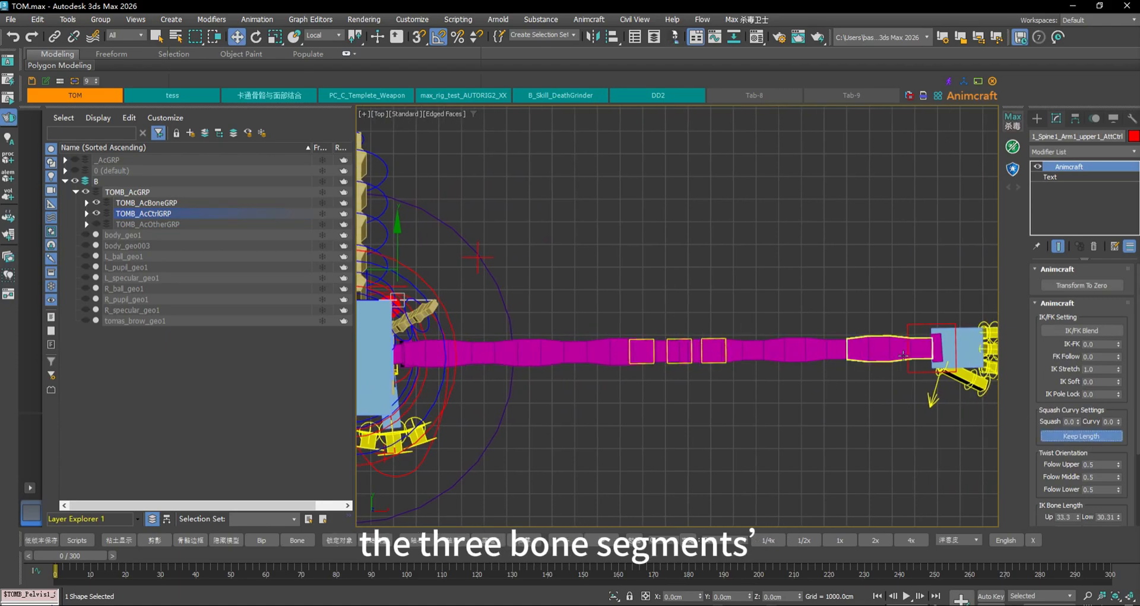
pyautogui.moveTo(576, 346); pyautogui.dragTo(963, 433, button='middle')
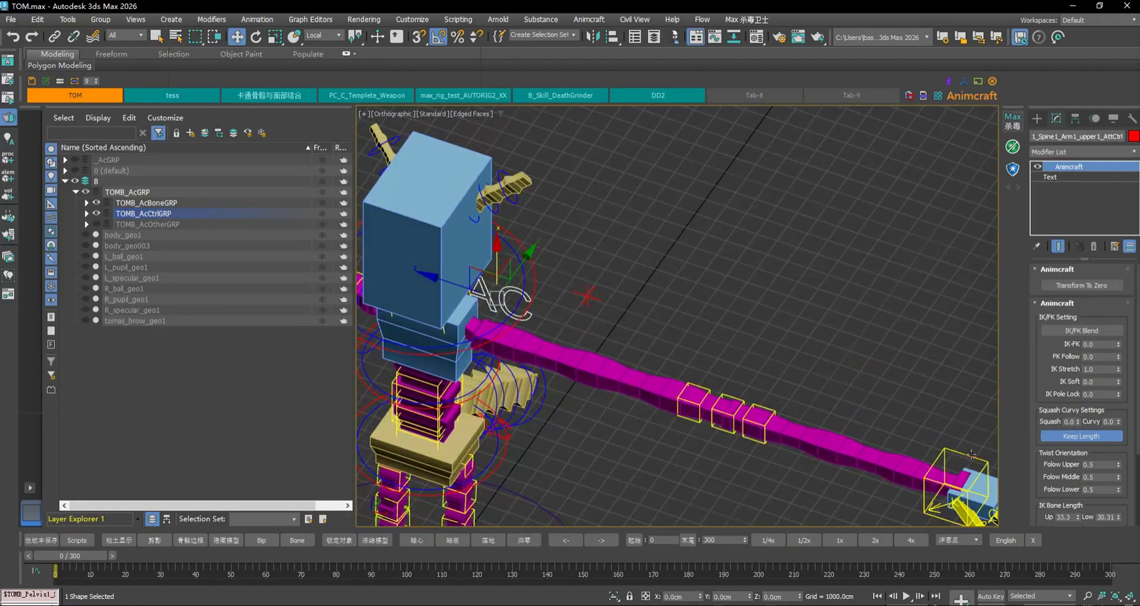
# Return the hand IK control to its zero pose with Transform To Zero
pyautogui.click(972, 454)
pyautogui.click(1081, 285)
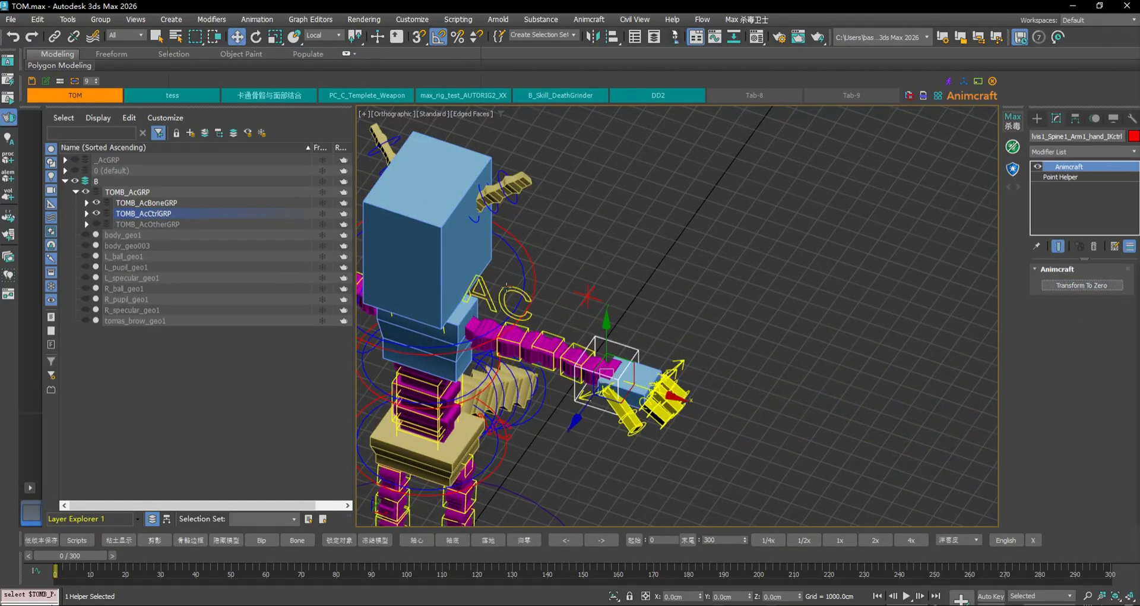
pyautogui.click(480, 294)
pyautogui.scroll(4, 649, 364)
pyautogui.moveTo(649, 365); pyautogui.dragTo(763, 351, button='middle')
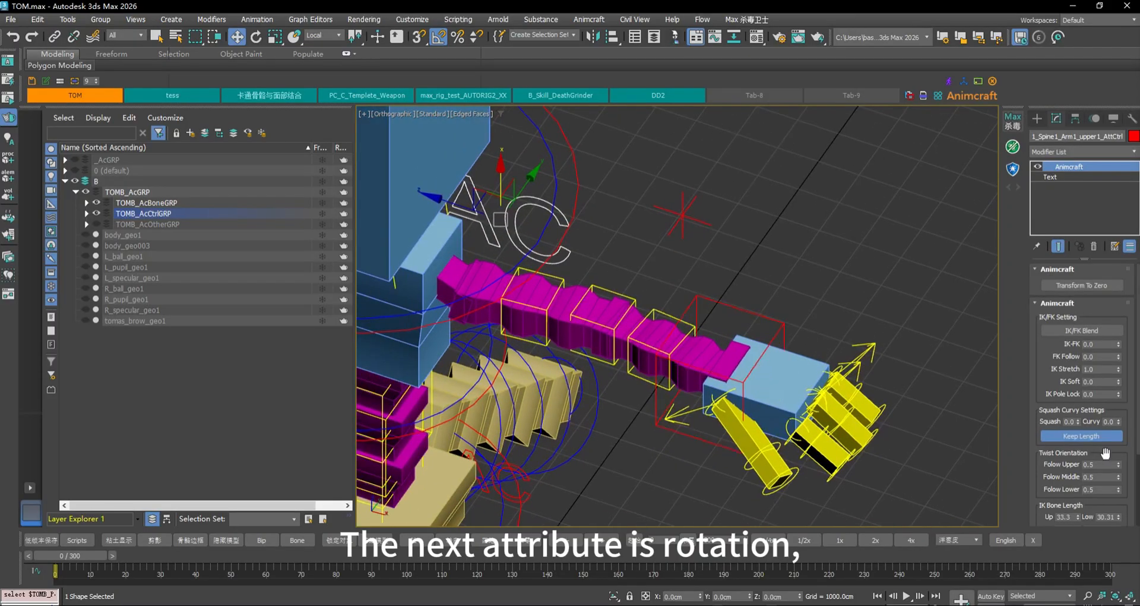
# Rotate the hand IK control 105 degrees downward and move the arm target control near the hand
pyautogui.scroll(-1, 1110, 457)
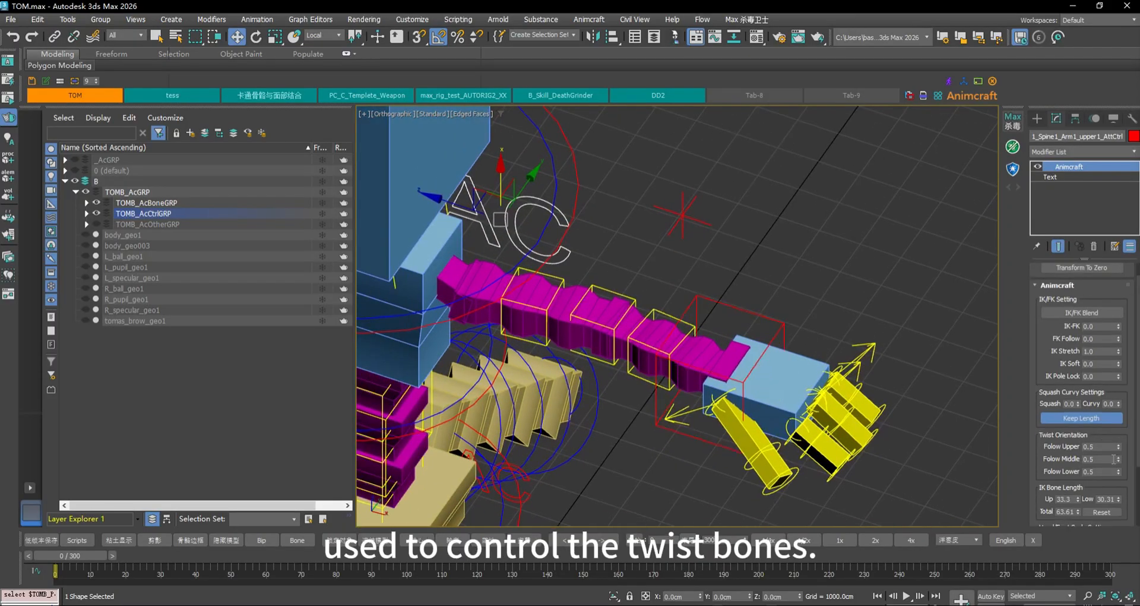
pyautogui.click(760, 315)
pyautogui.press('e')
pyautogui.moveTo(725, 317); pyautogui.dragTo(687, 368)
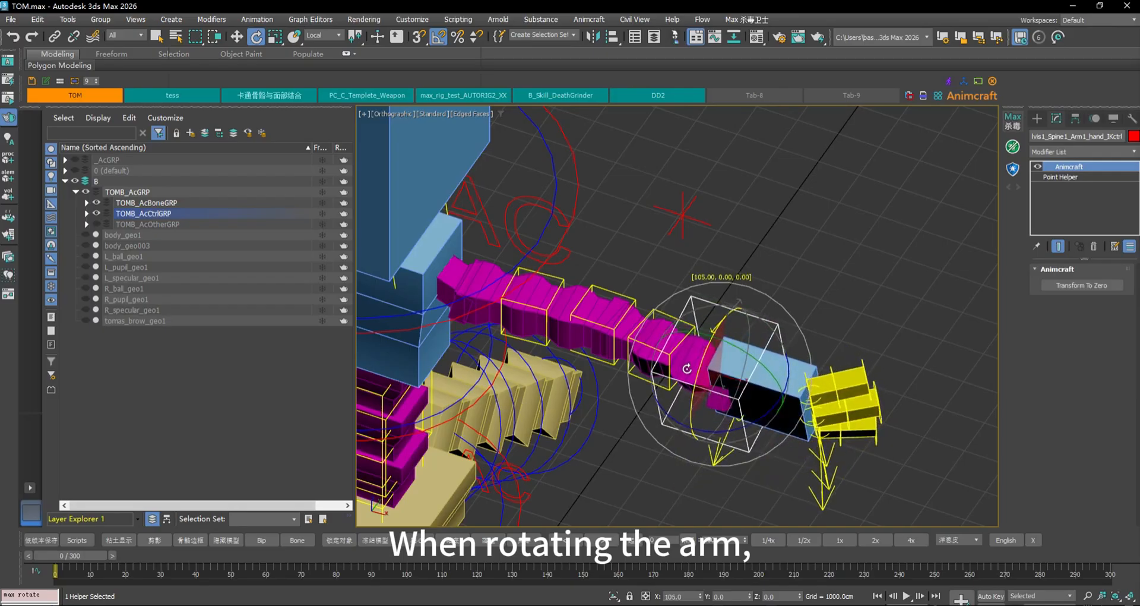
pyautogui.click(683, 215)
pyautogui.press('w')
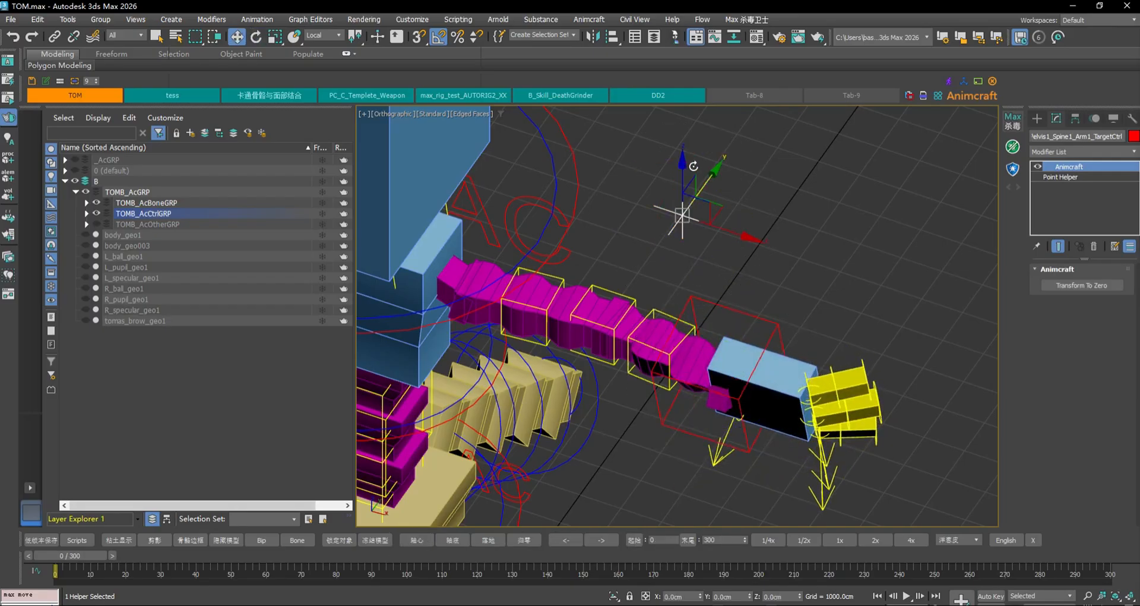
pyautogui.moveTo(684, 165); pyautogui.dragTo(709, 329)
pyautogui.moveTo(709, 329)
pyautogui.keyDown('alt'); pyautogui.mouseDown(button='middle')
pyautogui.moveTo(722, 326)
pyautogui.moveTo(718, 314)
pyautogui.mouseUp(button='middle'); pyautogui.keyUp('alt')
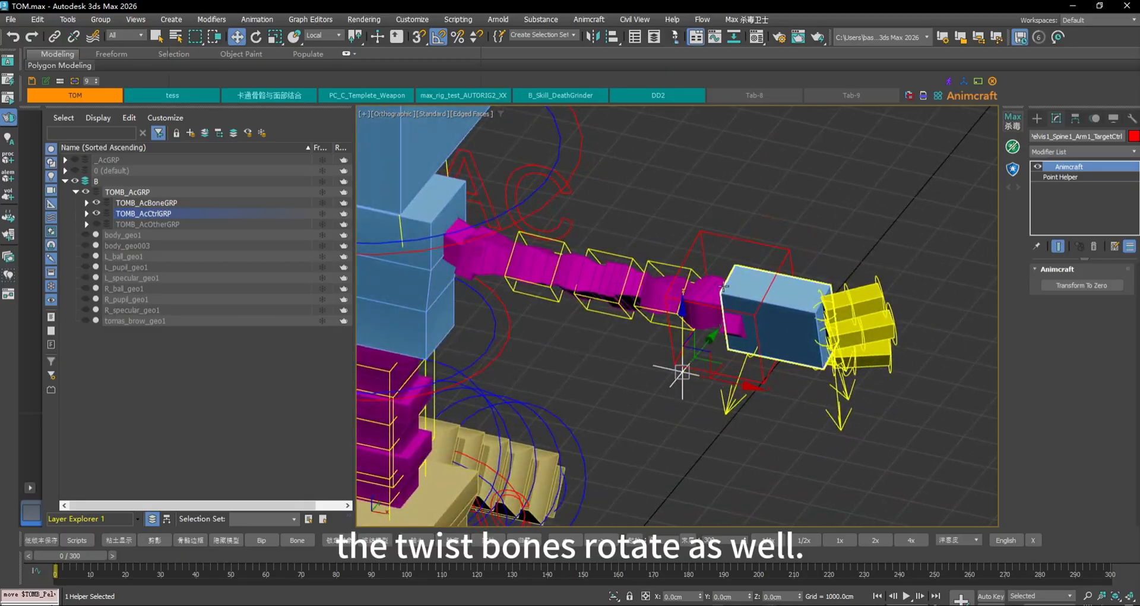
# On the AC control, enter 0.5 for Folow Upper, Folow Middle and Folow Lower twist
pyautogui.click(529, 229)
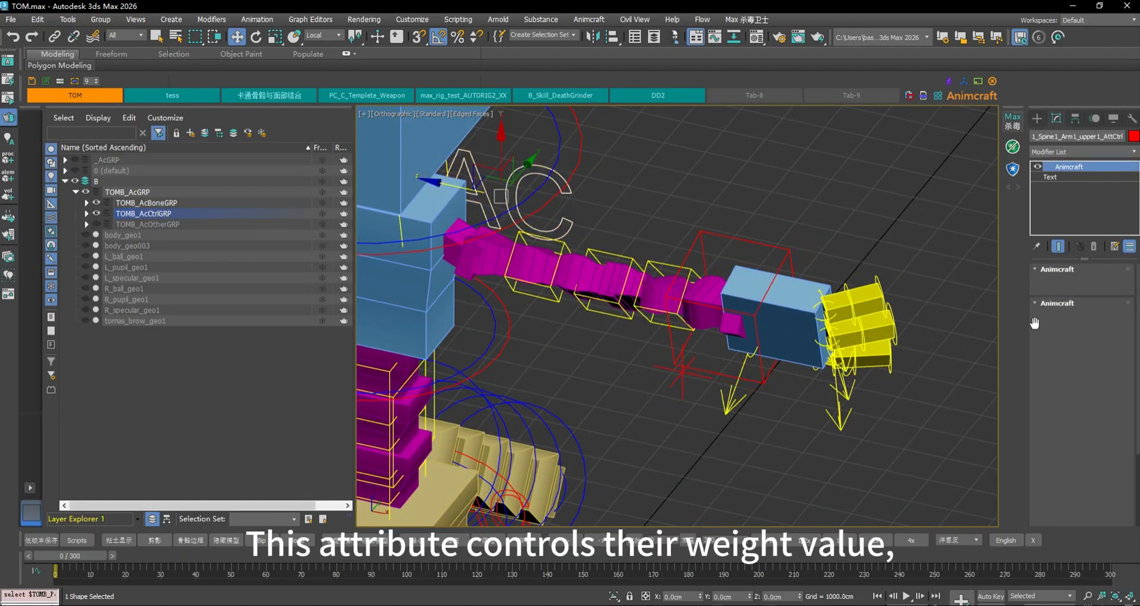
pyautogui.moveTo(1102, 470); pyautogui.dragTo(1091, 434)
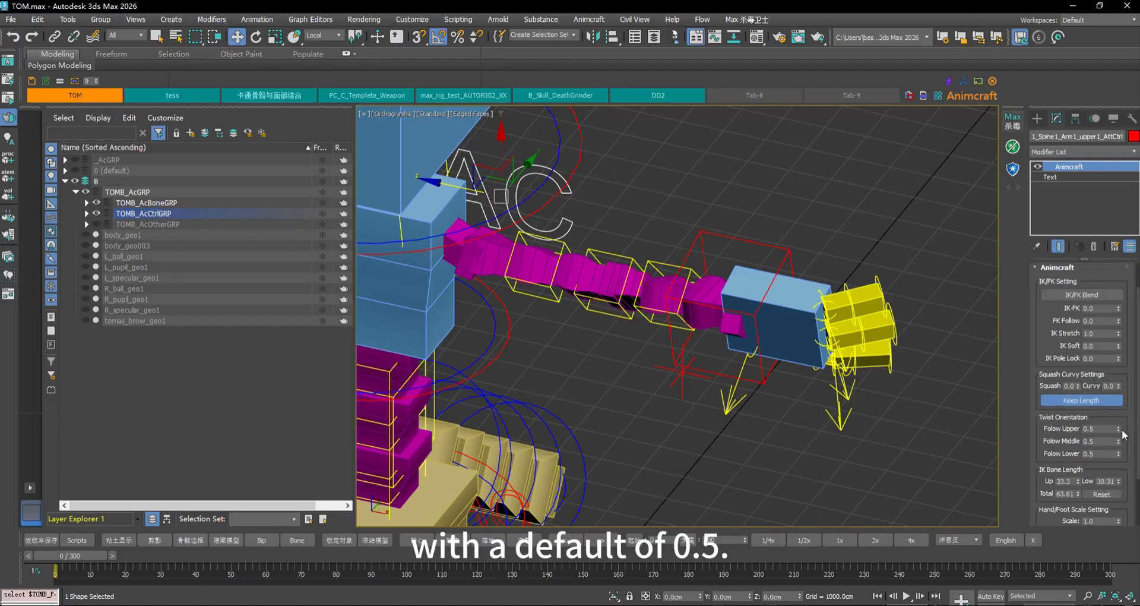
pyautogui.moveTo(1121, 430); pyautogui.dragTo(1131, 390)
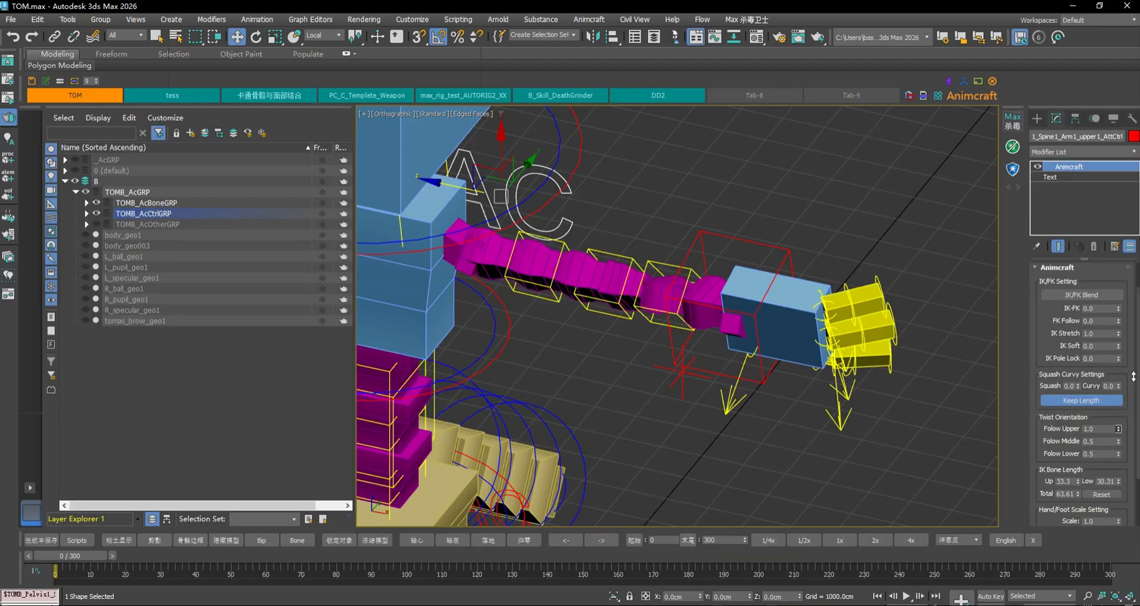
pyautogui.moveTo(1130, 418); pyautogui.dragTo(1126, 447)
pyautogui.write('0.')
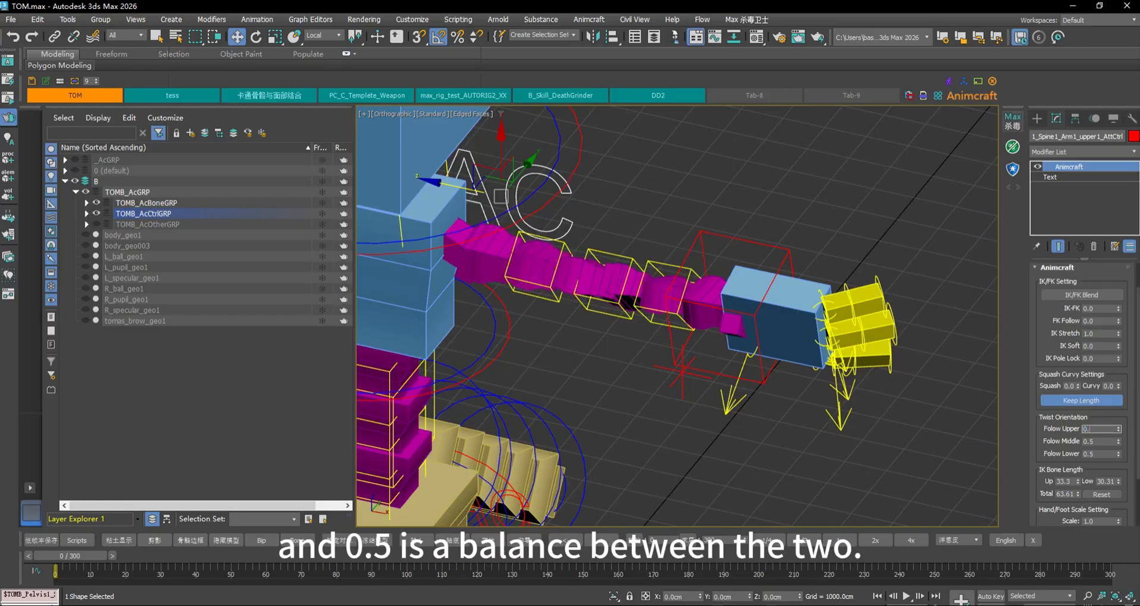
pyautogui.write('5')
pyautogui.press('Return')
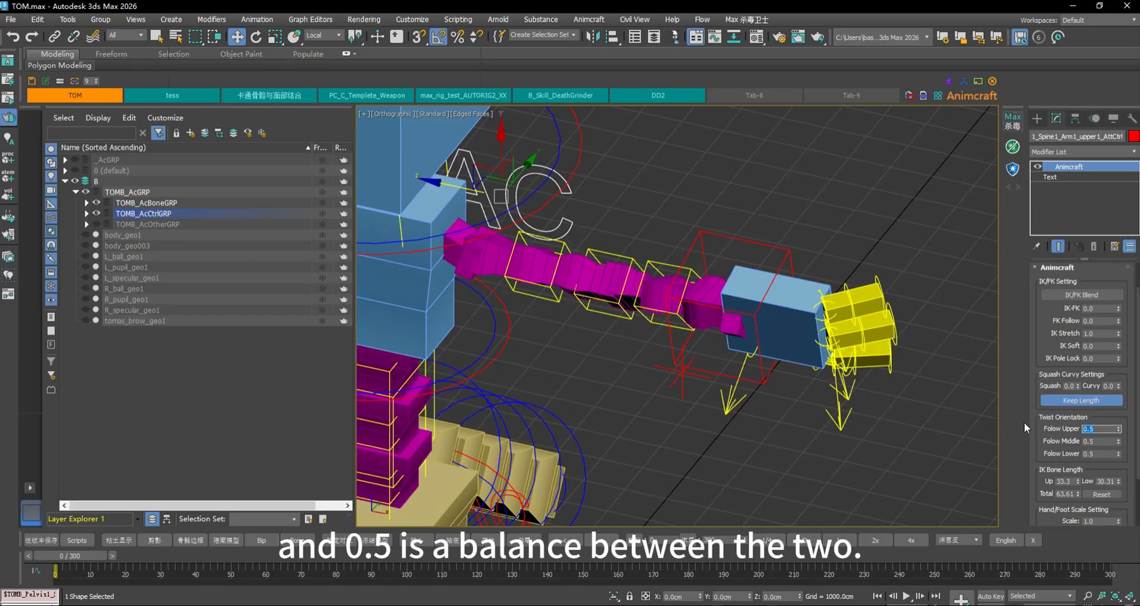
pyautogui.moveTo(1120, 442)
pyautogui.mouseDown()
pyautogui.moveTo(1125, 409)
pyautogui.moveTo(1125, 449)
pyautogui.mouseUp()
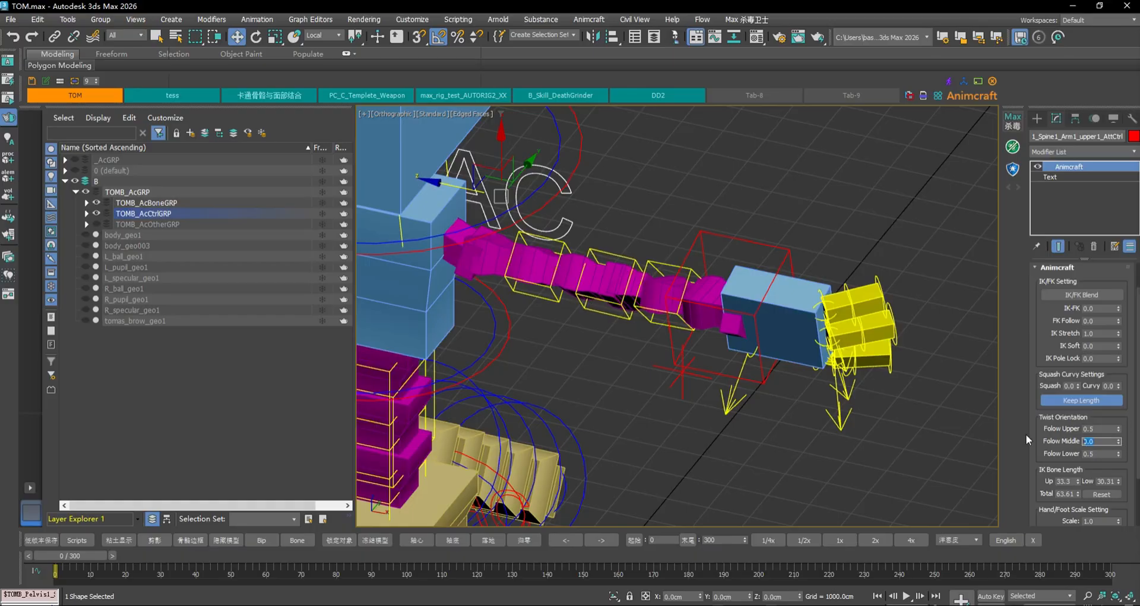
pyautogui.write('0.5')
pyautogui.press('Return')
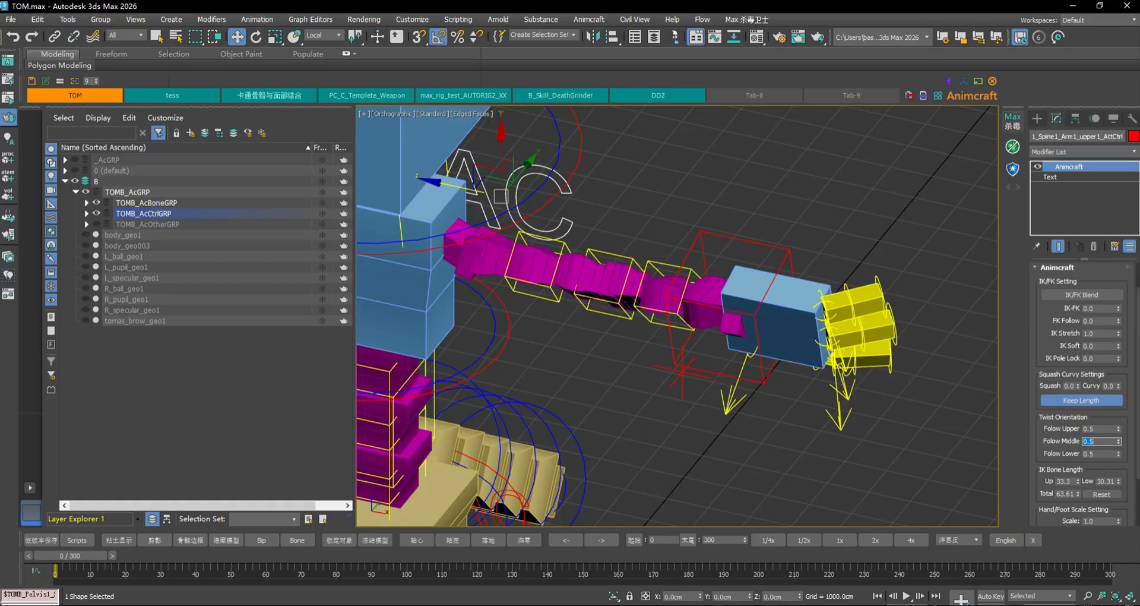
pyautogui.moveTo(1120, 454)
pyautogui.mouseDown()
pyautogui.moveTo(1134, 457)
pyautogui.moveTo(1135, 445)
pyautogui.mouseUp()
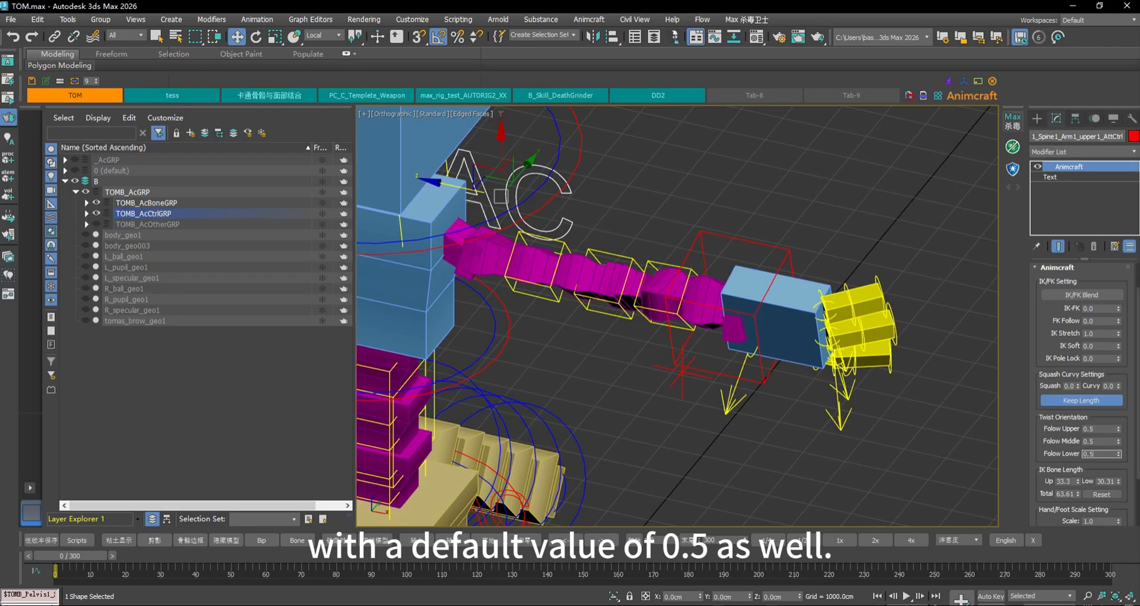
pyautogui.press('Return')
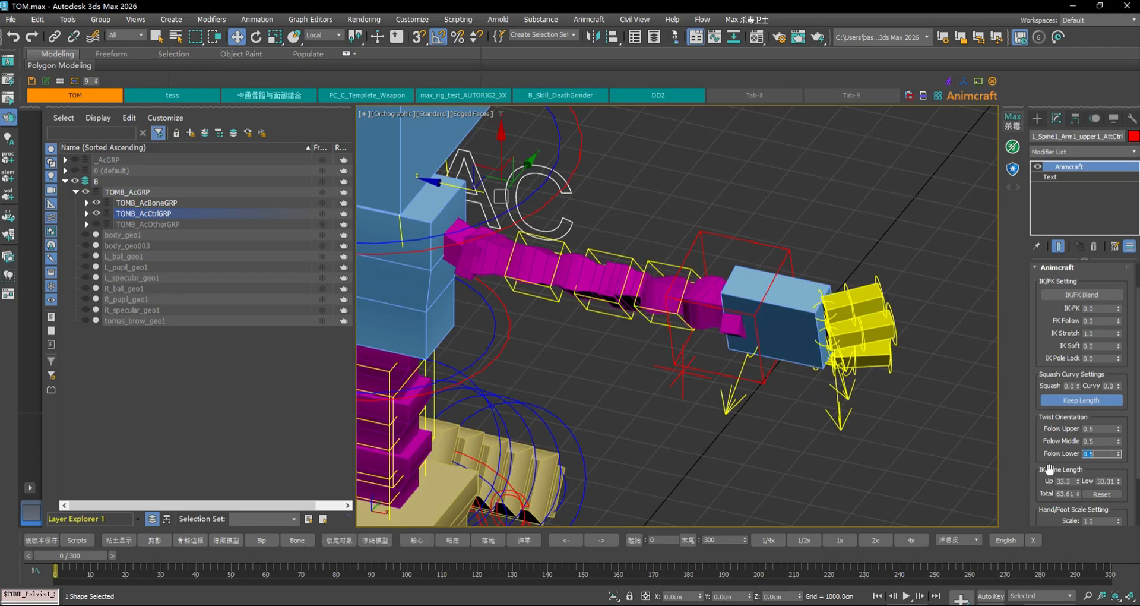
# Test the twist by rotating the hand IK control, then undo the rotation
pyautogui.keyDown('alt'); pyautogui.moveTo(826, 398); pyautogui.dragTo(785, 383, button='middle'); pyautogui.keyUp('alt')
pyautogui.click(603, 301)
pyautogui.moveTo(716, 295); pyautogui.dragTo(839, 288, button='middle')
pyautogui.press('e')
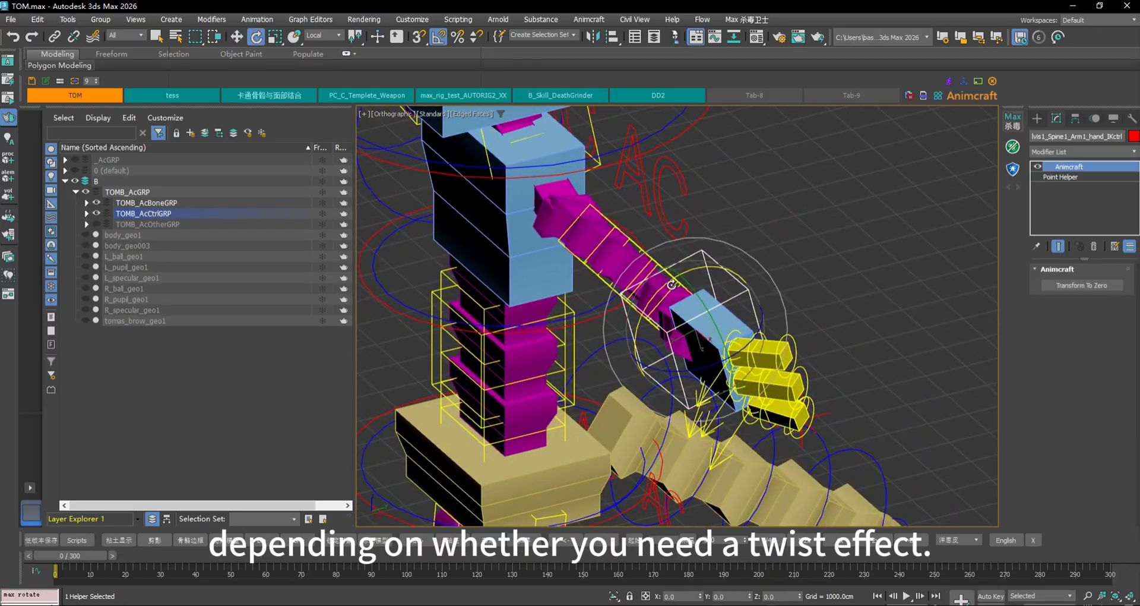
pyautogui.moveTo(670, 284); pyautogui.dragTo(712, 270)
pyautogui.hotkey('ctrl', 'z')
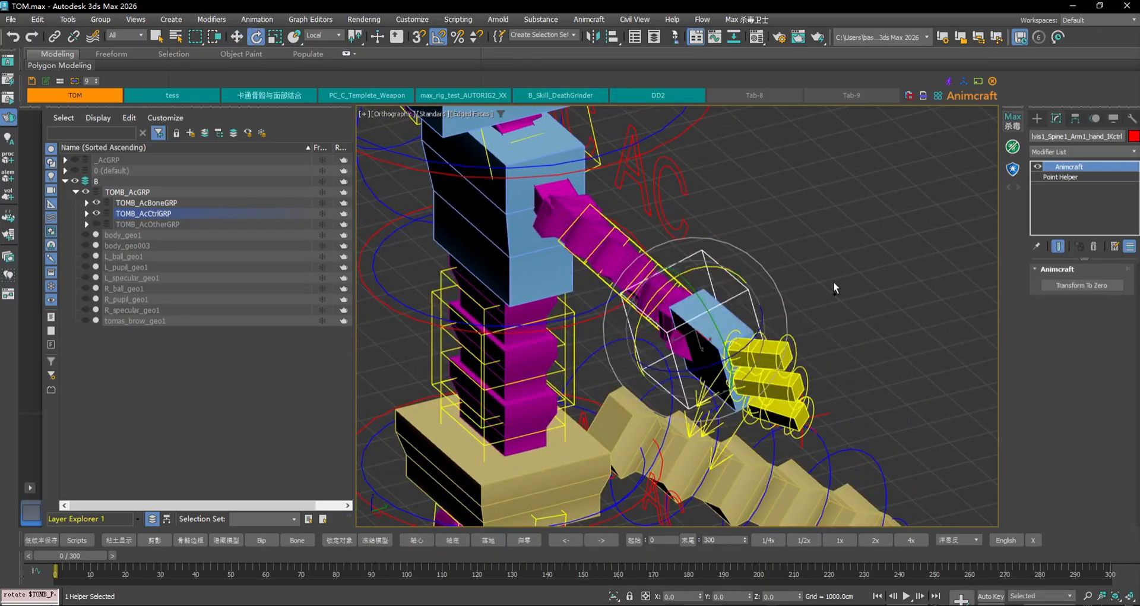
# Orbit to a frontal view of the rig and select the upper-arm settings control
pyautogui.scroll(-2, 856, 295)
pyautogui.moveTo(856, 295)
pyautogui.keyDown('alt'); pyautogui.mouseDown(button='middle')
pyautogui.moveTo(912, 284)
pyautogui.moveTo(867, 309)
pyautogui.mouseUp(button='middle'); pyautogui.keyUp('alt')
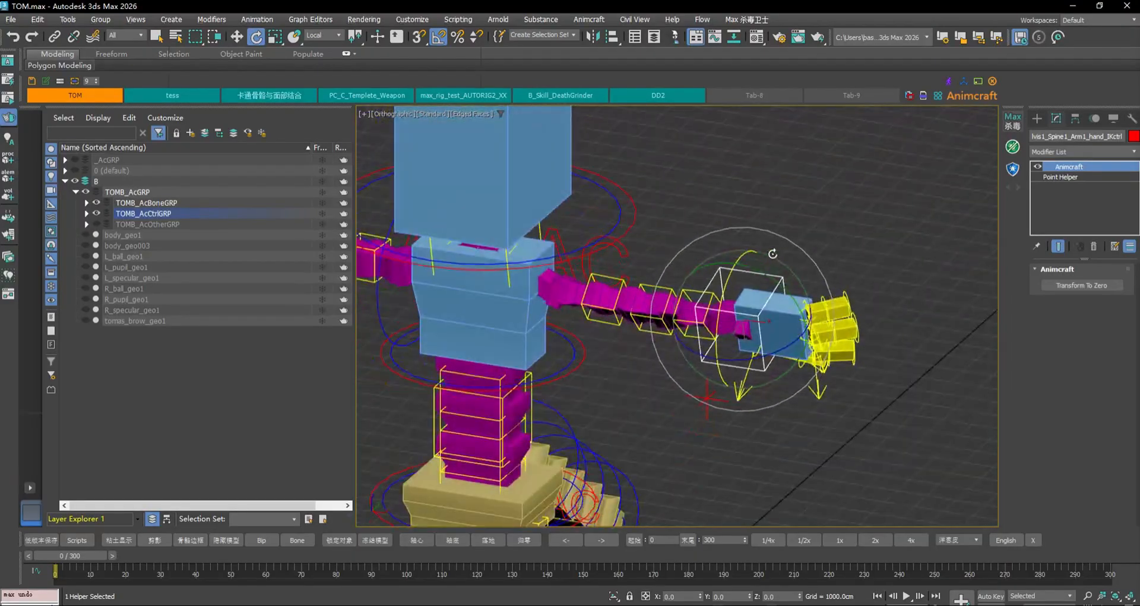
pyautogui.scroll(2, 773, 254)
pyautogui.click(830, 241)
pyautogui.click(551, 252)
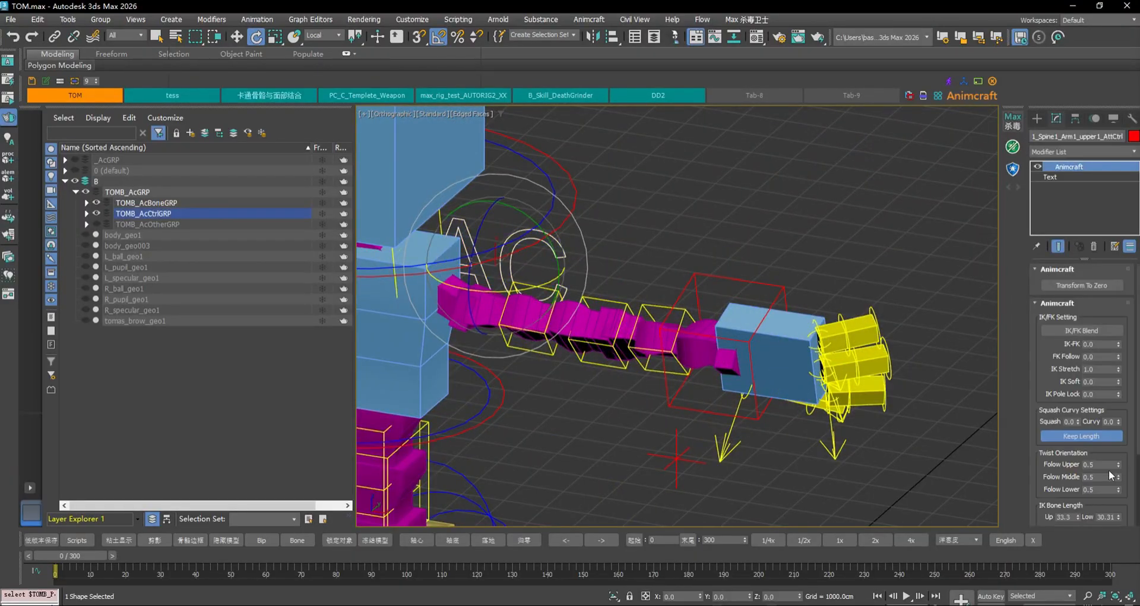
pyautogui.scroll(-1, 1135, 499)
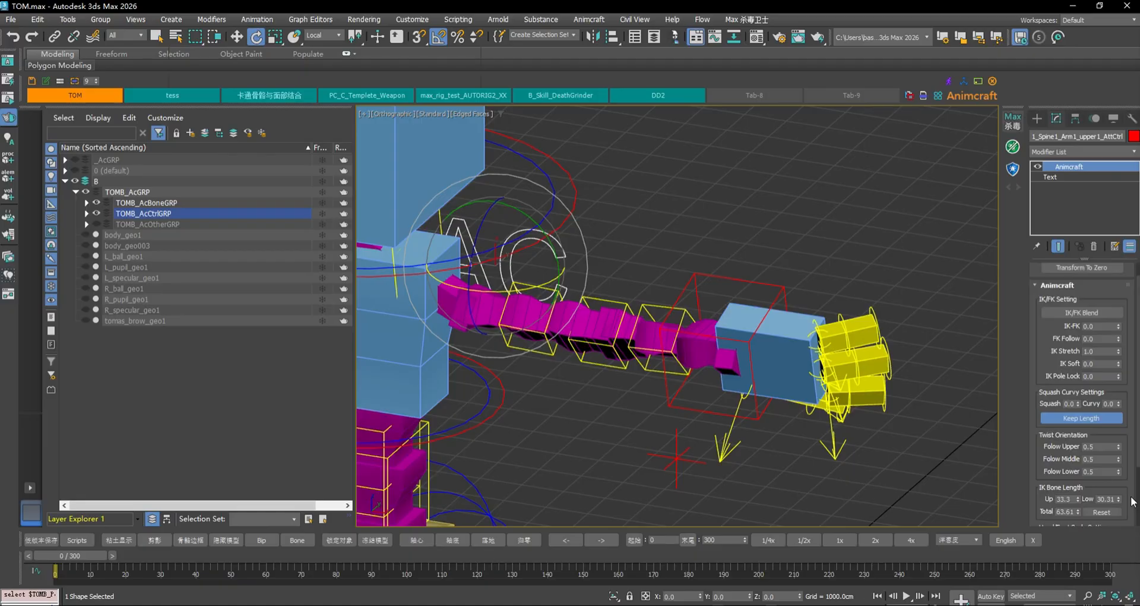
pyautogui.scroll(-2, 1130, 492)
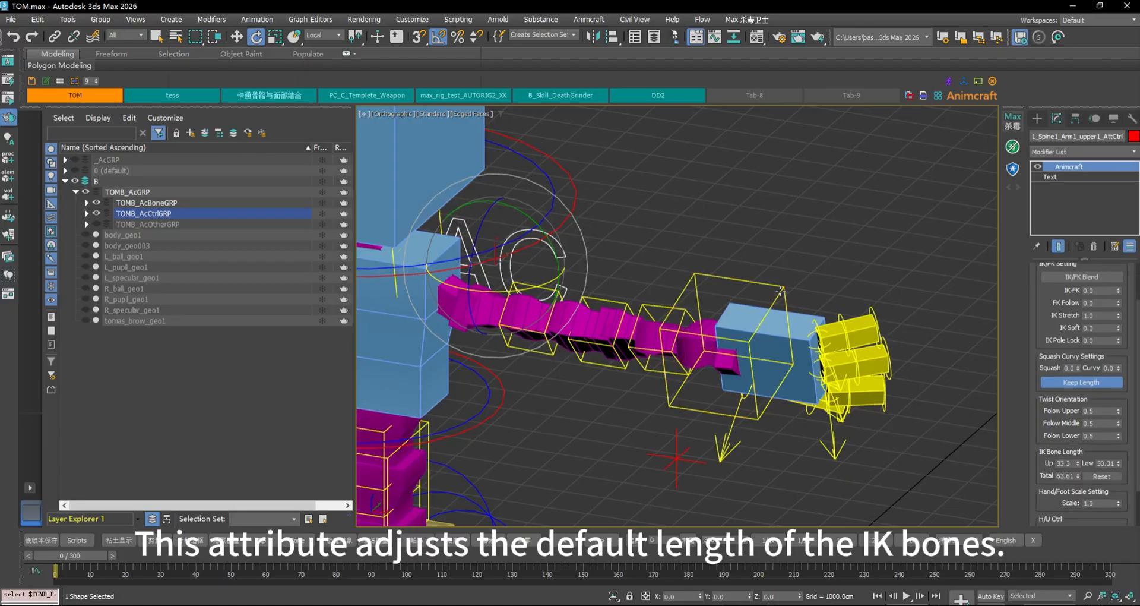
# Reset the hand IK control and the arm's target control with Transform To Zero
pyautogui.click(751, 285)
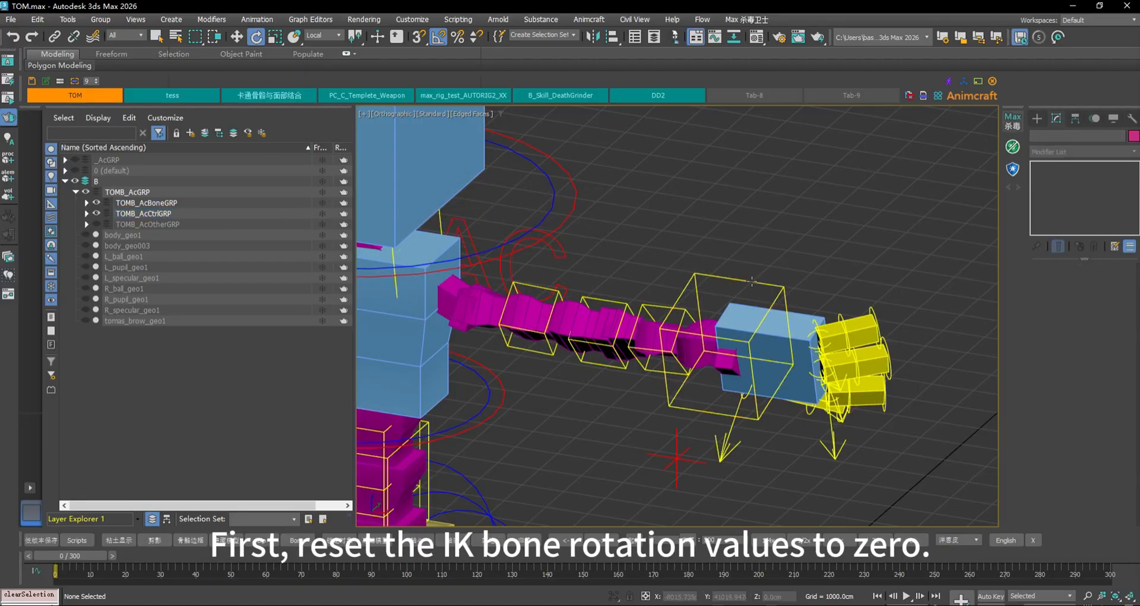
pyautogui.click(1078, 285)
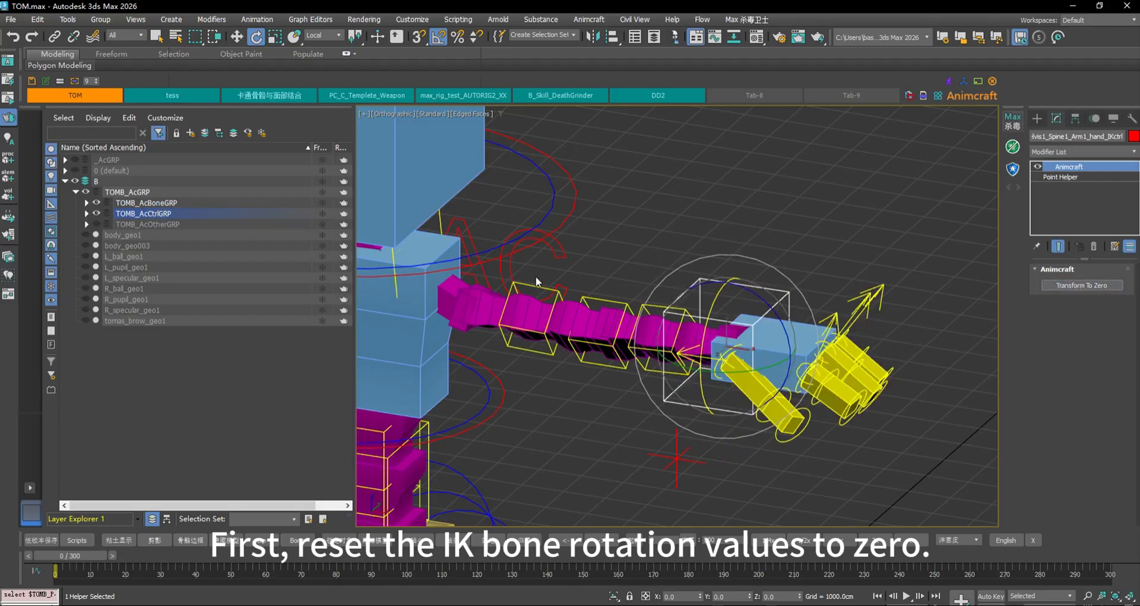
pyautogui.click(678, 459)
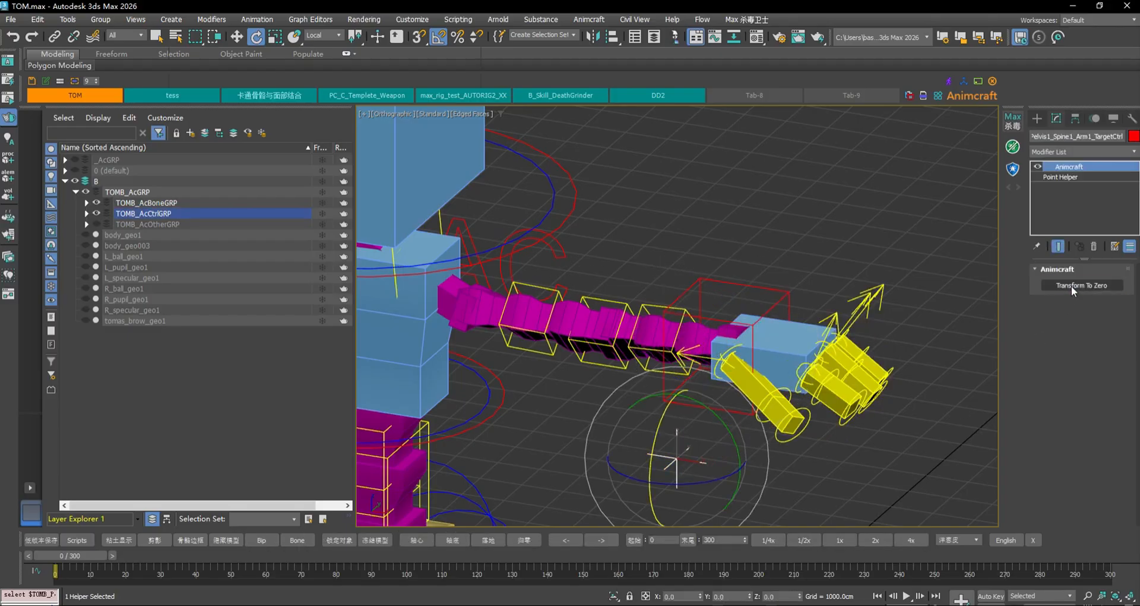
pyautogui.click(1071, 286)
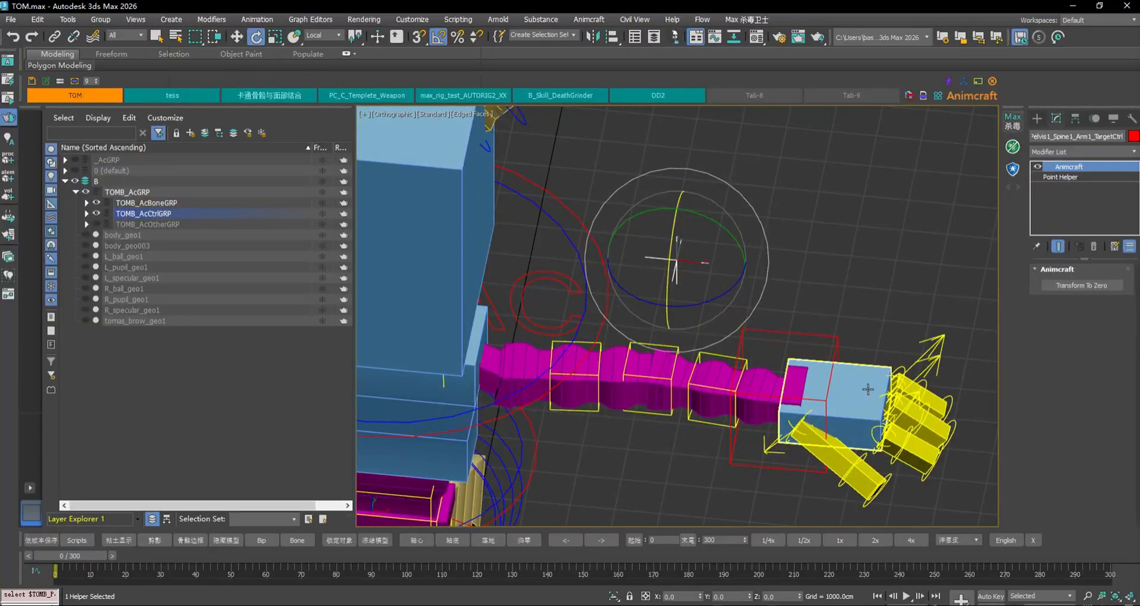
# Pull the hand IK control left so the arm bends
pyautogui.click(868, 389)
pyautogui.press('w')
pyautogui.moveTo(849, 407); pyautogui.dragTo(756, 380)
pyautogui.keyDown('alt'); pyautogui.moveTo(756, 380); pyautogui.dragTo(726, 380, button='middle'); pyautogui.keyUp('alt')
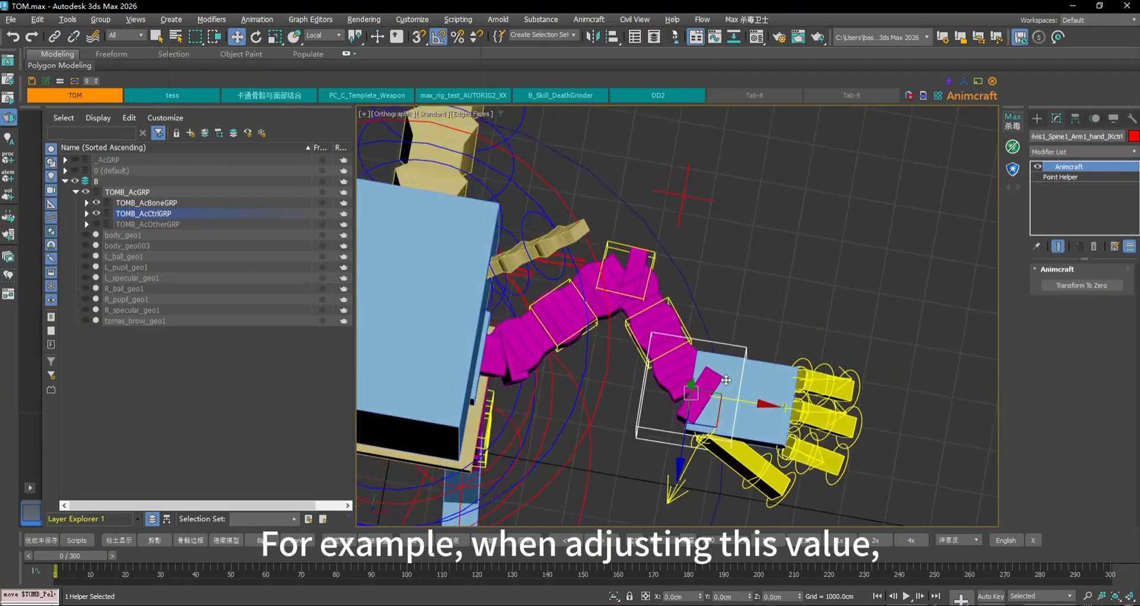
pyautogui.keyDown('alt'); pyautogui.moveTo(536, 296); pyautogui.dragTo(592, 252, button='middle'); pyautogui.keyUp('alt')
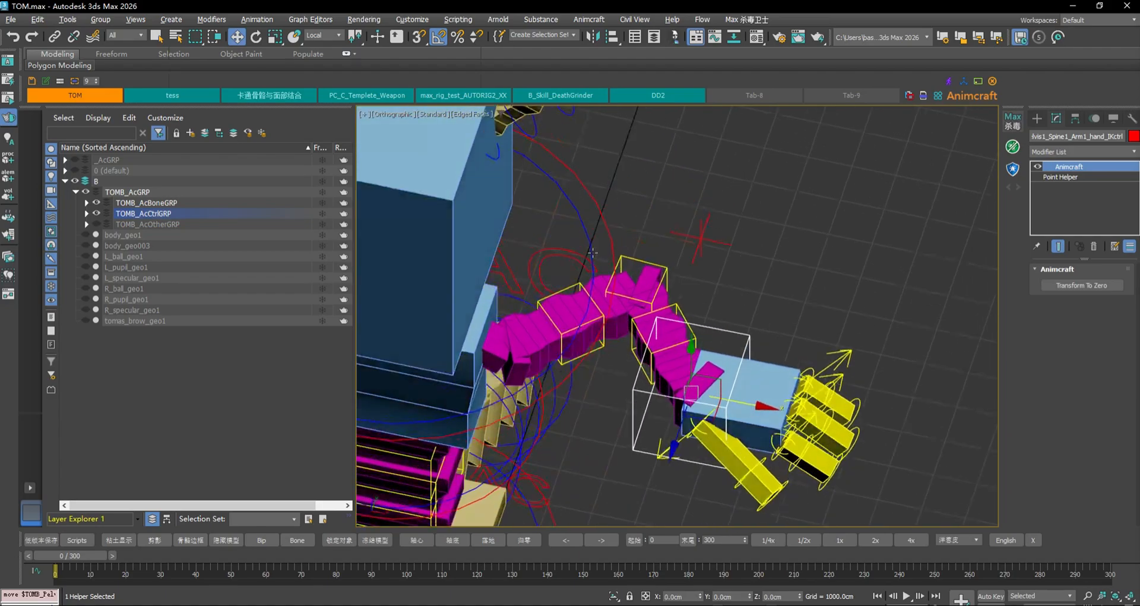
pyautogui.click(555, 265)
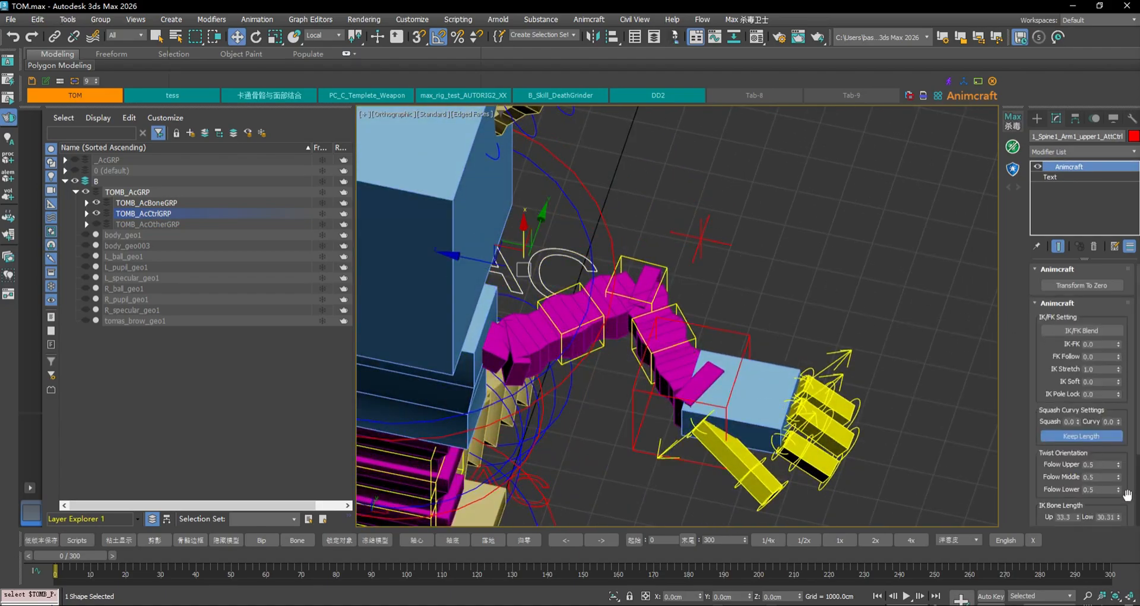
# Raise the IK Bone Length Up and Total spinners, lengthening the arm to about 137
pyautogui.scroll(-2, 1124, 506)
pyautogui.scroll(-2, 1131, 490)
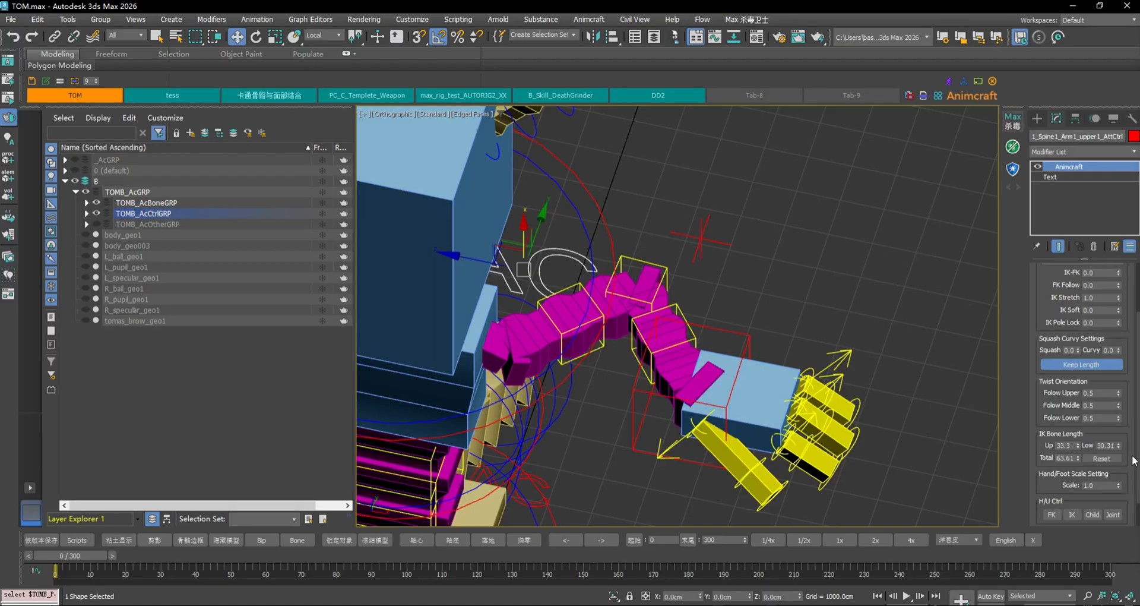
pyautogui.moveTo(1078, 443); pyautogui.dragTo(1135, 376)
pyautogui.moveTo(1078, 458); pyautogui.dragTo(1086, 138)
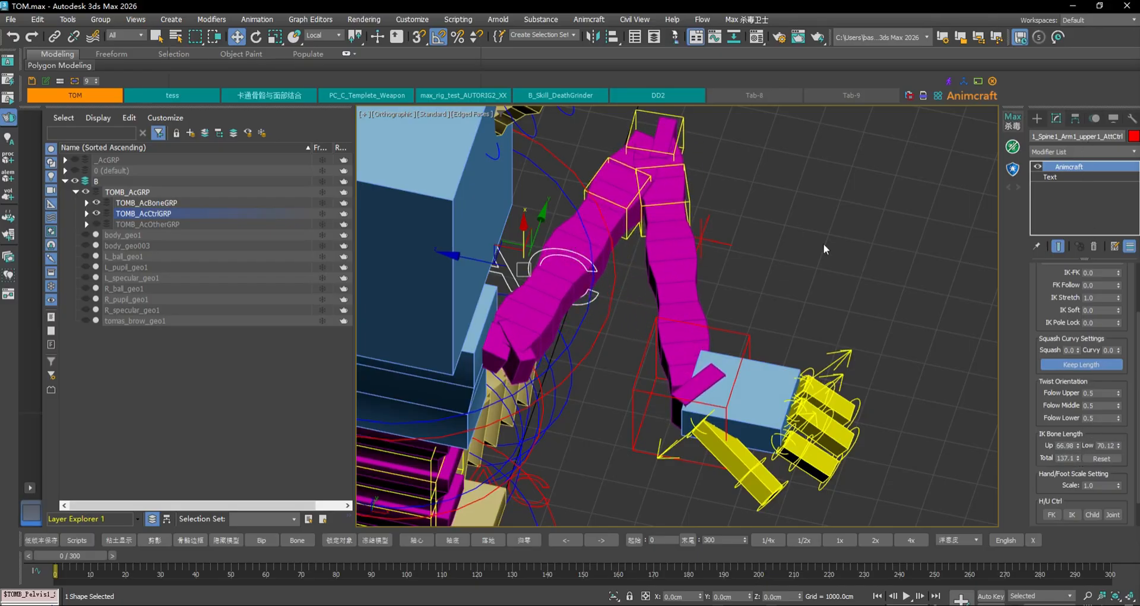
pyautogui.scroll(-3, 785, 399)
# Stretch the hand IK control right, unhide body_geo003, and sweep the hand sideways to test reach
pyautogui.click(773, 381)
pyautogui.moveTo(773, 380); pyautogui.dragTo(676, 362, button='middle')
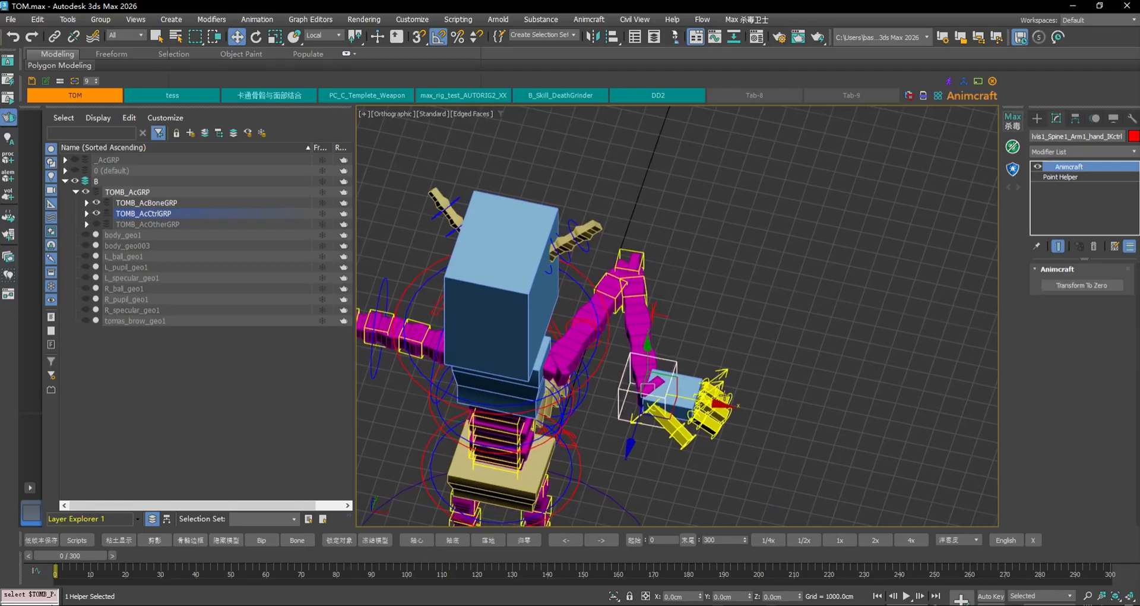
pyautogui.moveTo(716, 404); pyautogui.dragTo(912, 432)
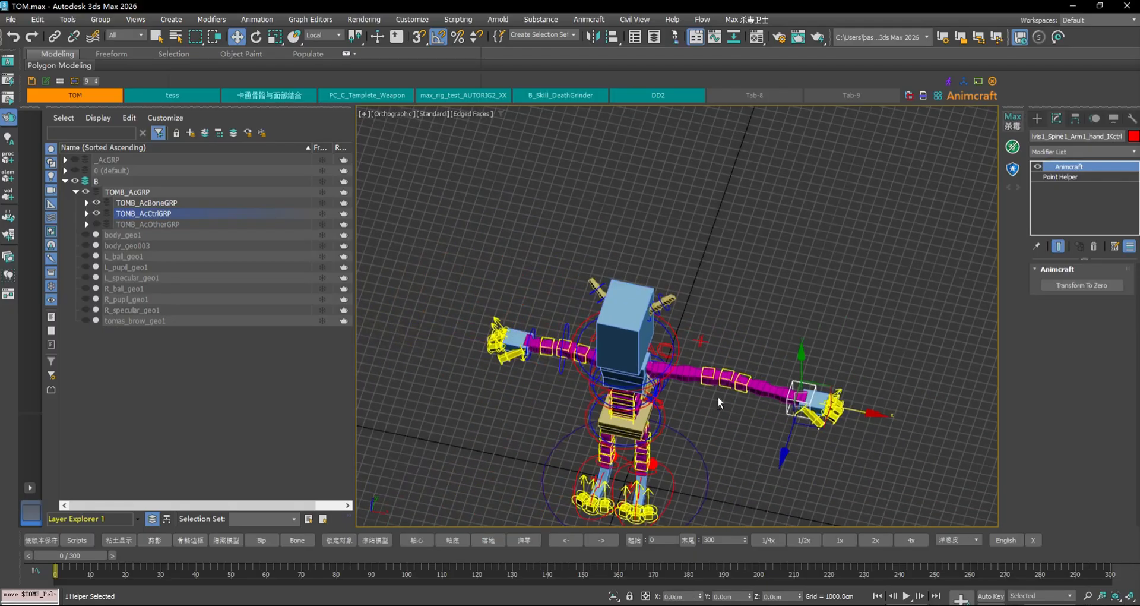
pyautogui.keyDown('alt'); pyautogui.moveTo(755, 356); pyautogui.dragTo(752, 392, button='middle'); pyautogui.keyUp('alt')
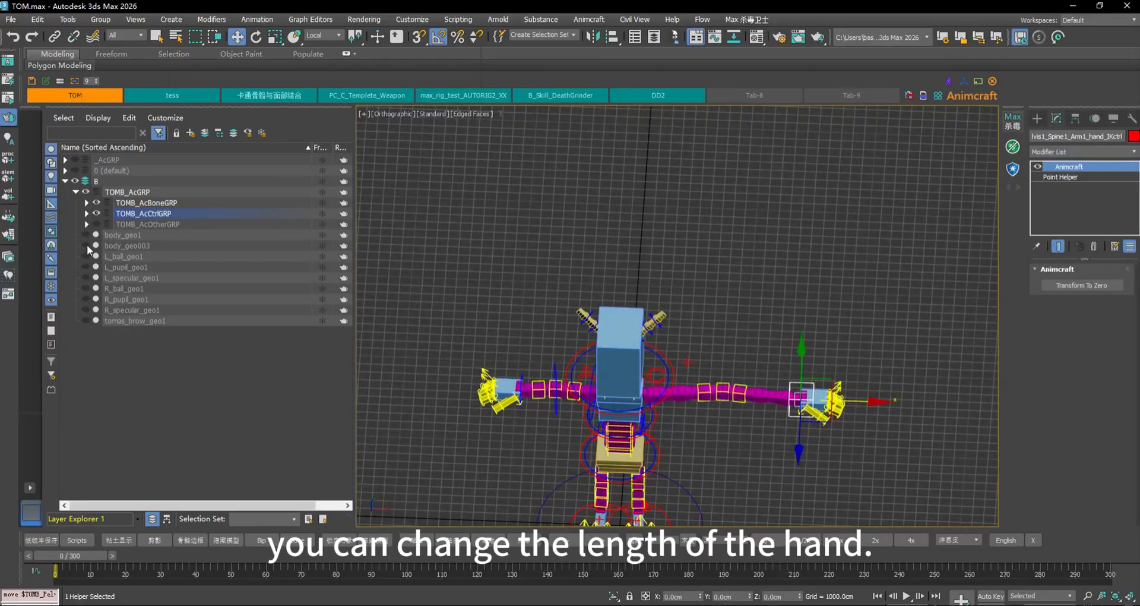
pyautogui.click(85, 245)
pyautogui.scroll(4, 876, 390)
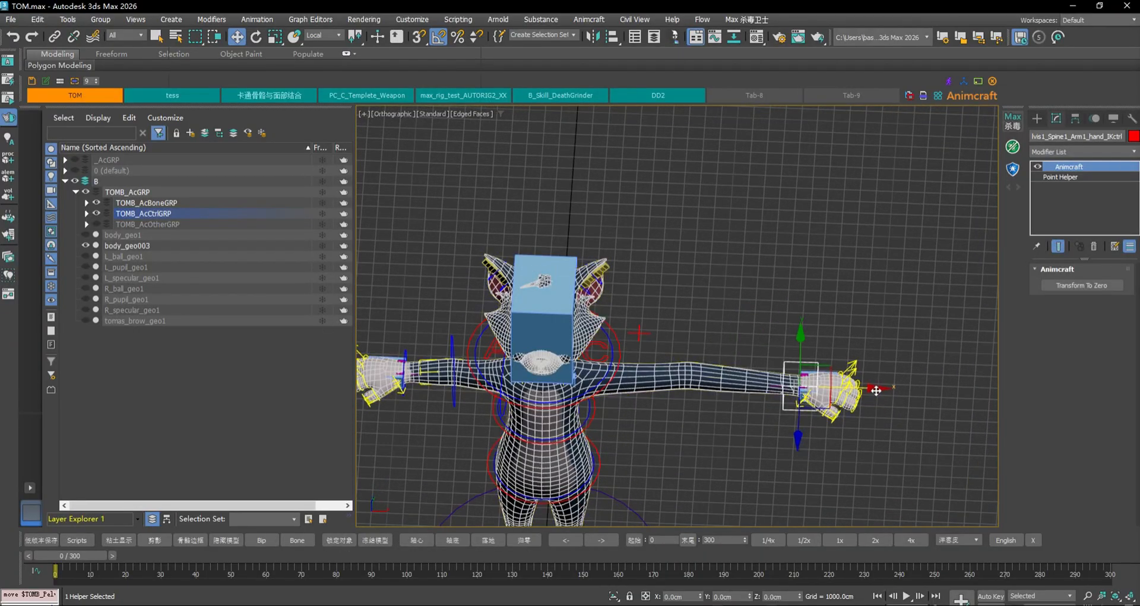
pyautogui.moveTo(876, 390); pyautogui.dragTo(742, 382)
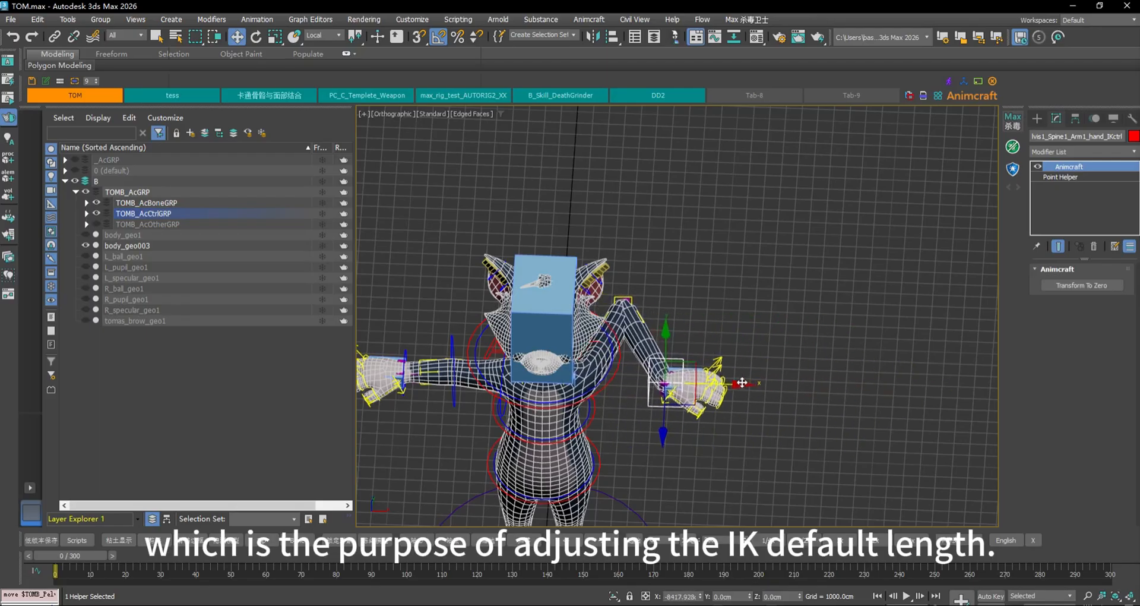
# Cancel the hand move and reset IK Bone Length on the arm's settings control
pyautogui.rightClick(742, 382)
pyautogui.click(594, 351)
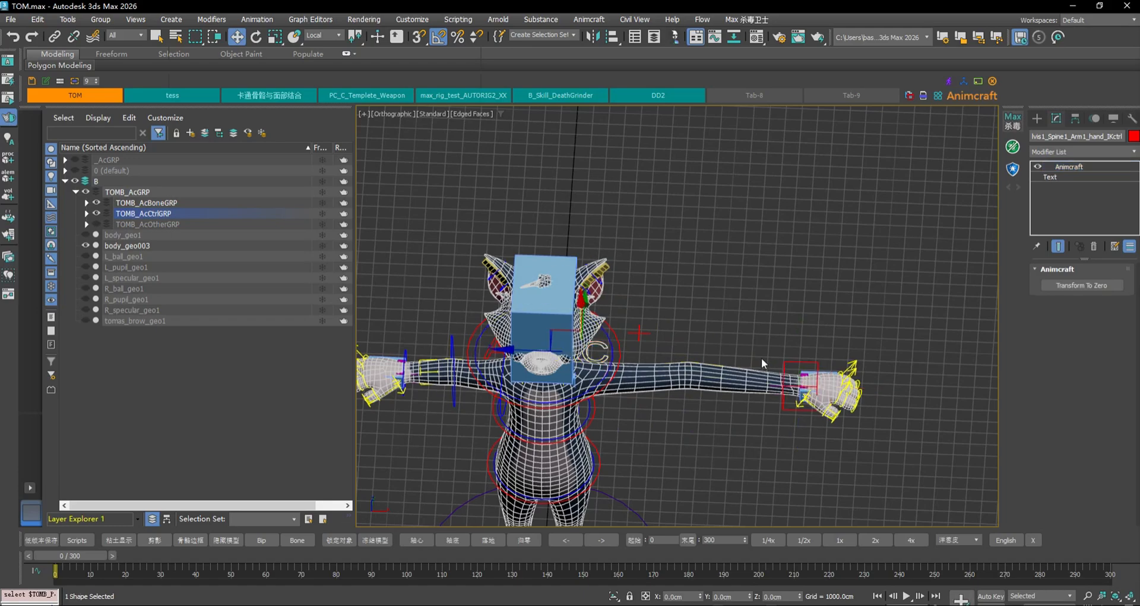
pyautogui.scroll(-3, 1099, 501)
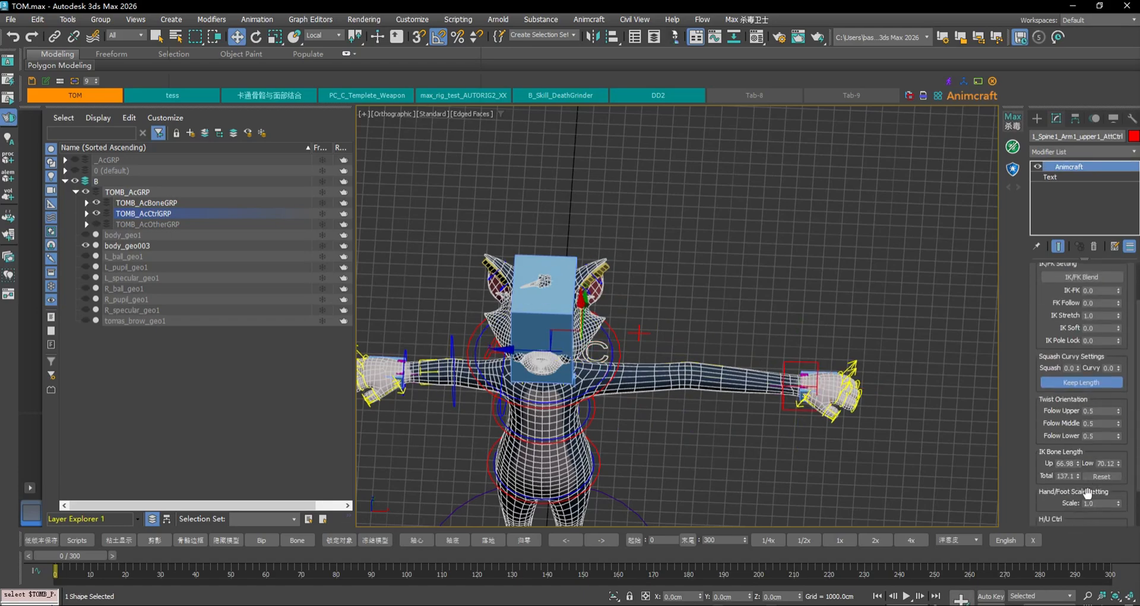
pyautogui.click(1111, 476)
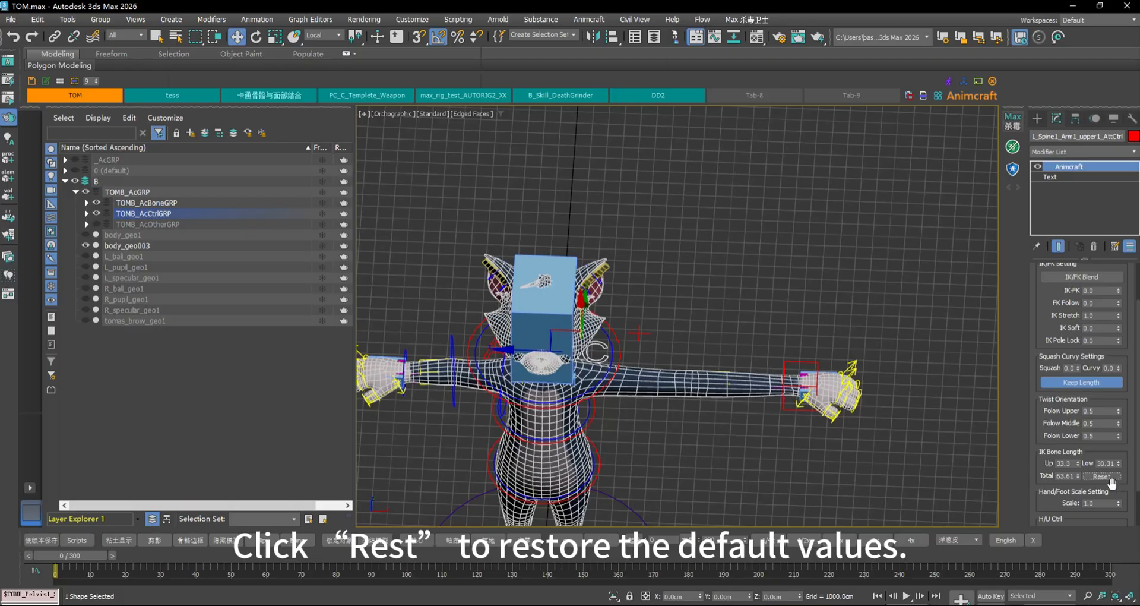
# Zero the right hand IK control, then reset IK Bone Length to upper 33.3, lower 30.31, total 63.61
pyautogui.click(788, 363)
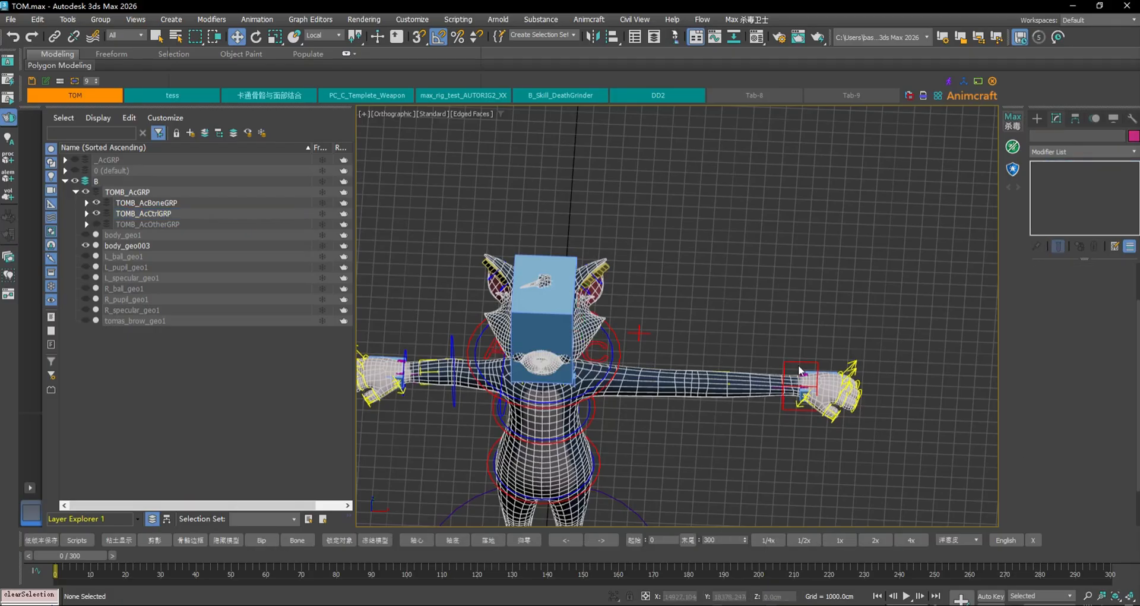
pyautogui.click(1081, 285)
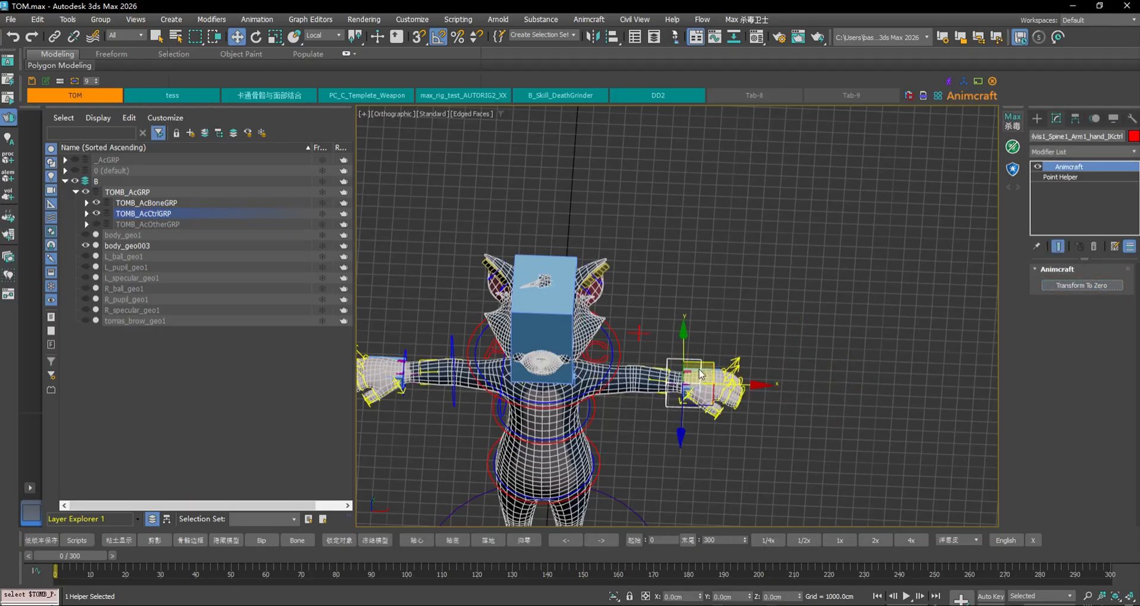
pyautogui.click(783, 390)
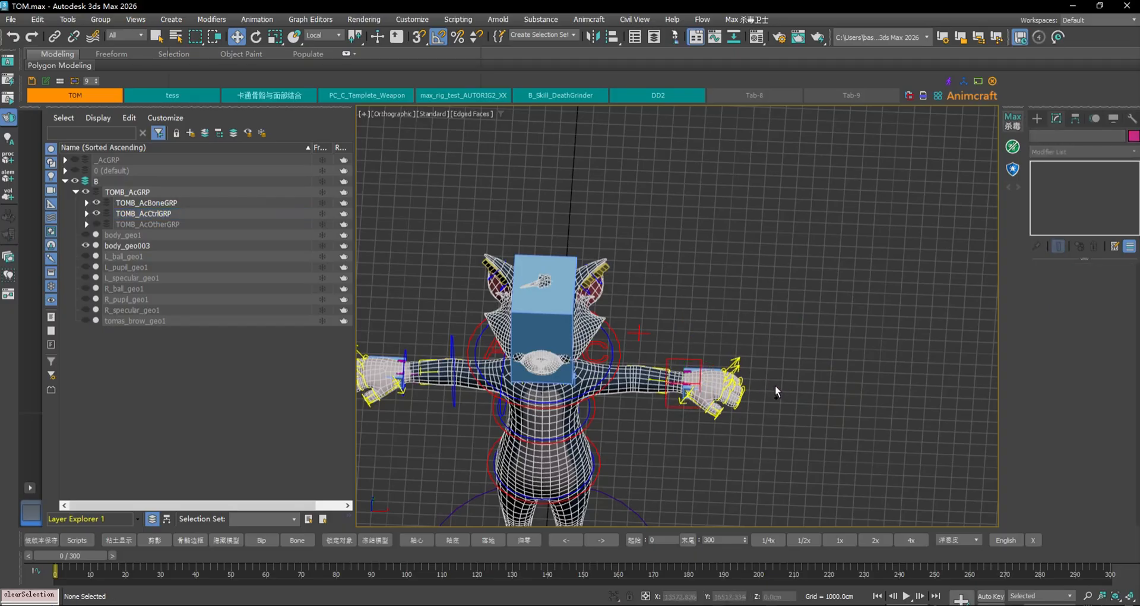
pyautogui.hotkey('ctrl', 'z')
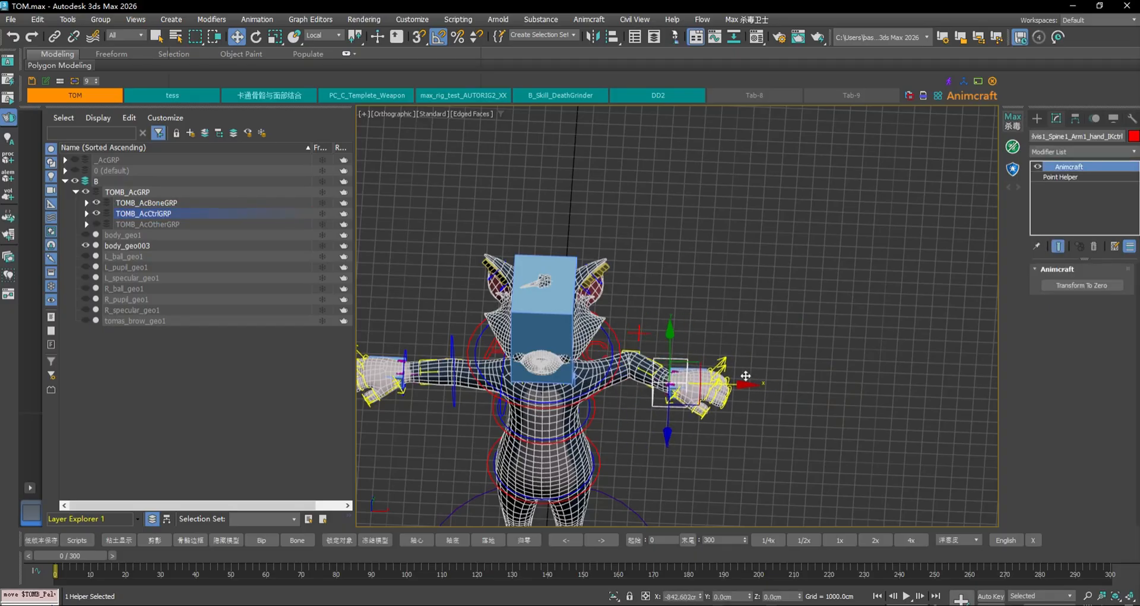
pyautogui.click(601, 344)
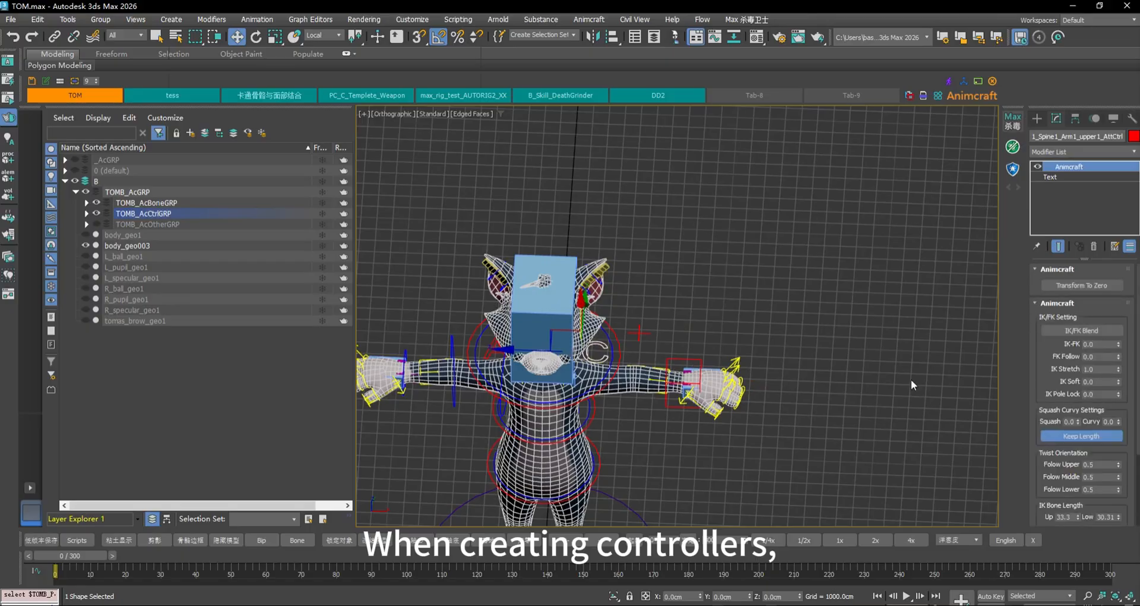
pyautogui.scroll(-3, 1099, 514)
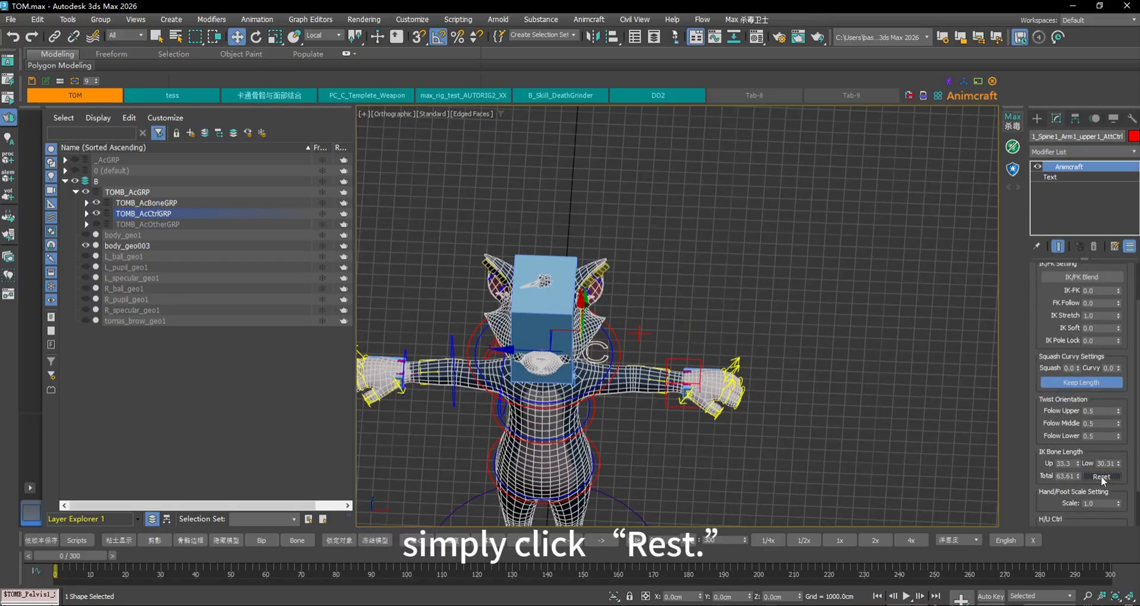
pyautogui.click(1101, 476)
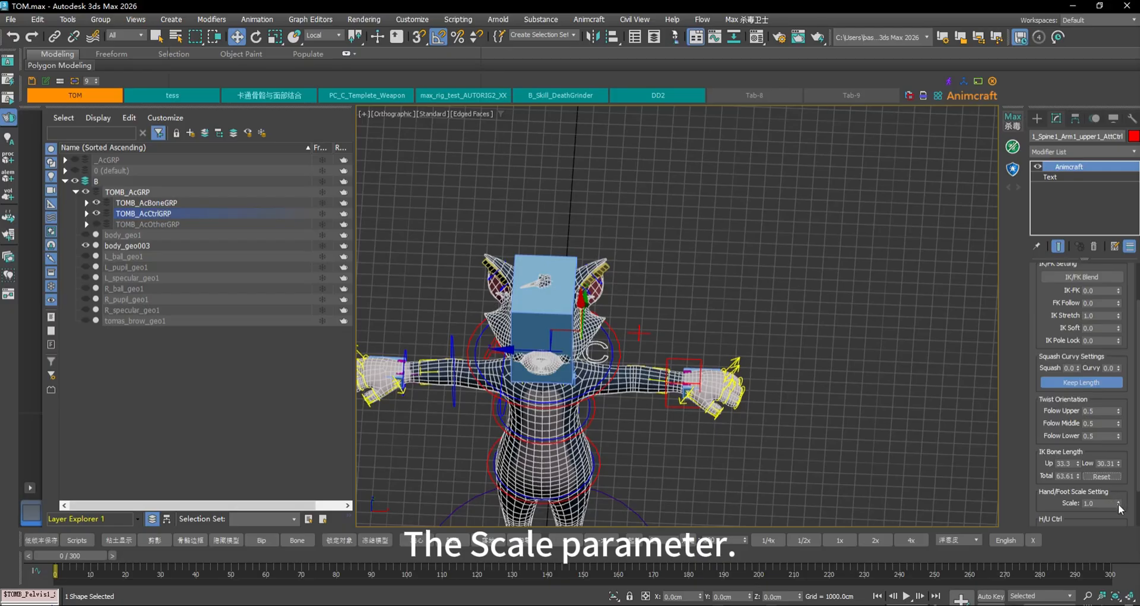
# Preview Hand/Foot Scale at 3.4, undo back to 1.0, then frame the feet and select the foot IK control
pyautogui.moveTo(1119, 508); pyautogui.dragTo(1128, 491)
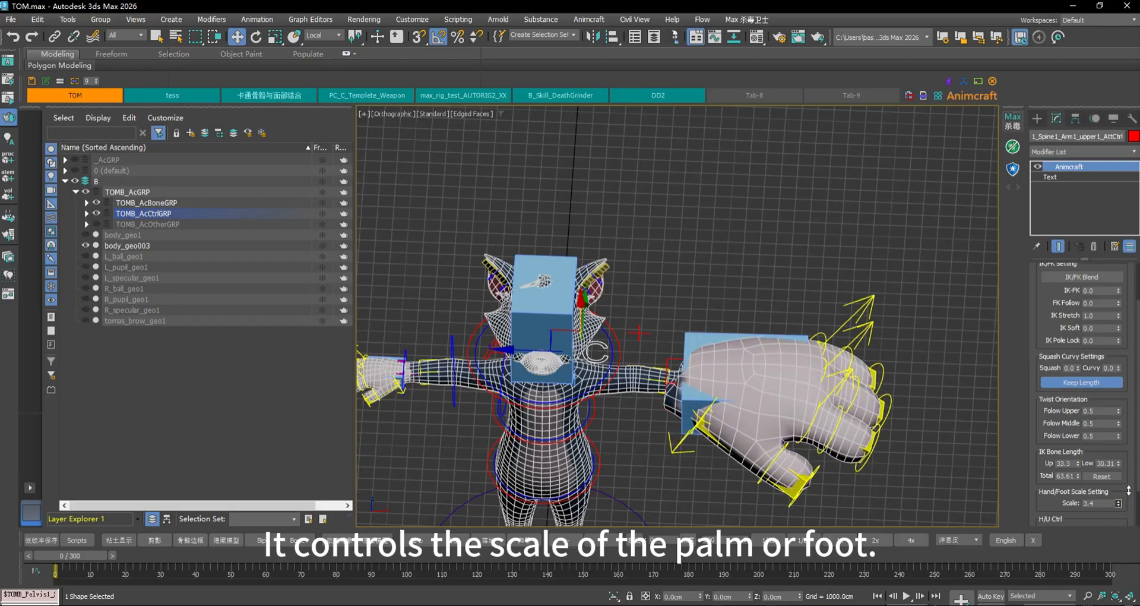
pyautogui.keyDown('alt'); pyautogui.moveTo(902, 425); pyautogui.dragTo(899, 476, button='middle'); pyautogui.keyUp('alt')
pyautogui.hotkey('ctrl', 'z')
pyautogui.moveTo(733, 428); pyautogui.dragTo(804, 308, button='middle')
pyautogui.scroll(2, 805, 308)
pyautogui.keyDown('alt'); pyautogui.moveTo(750, 510); pyautogui.dragTo(733, 337, button='middle'); pyautogui.keyUp('alt')
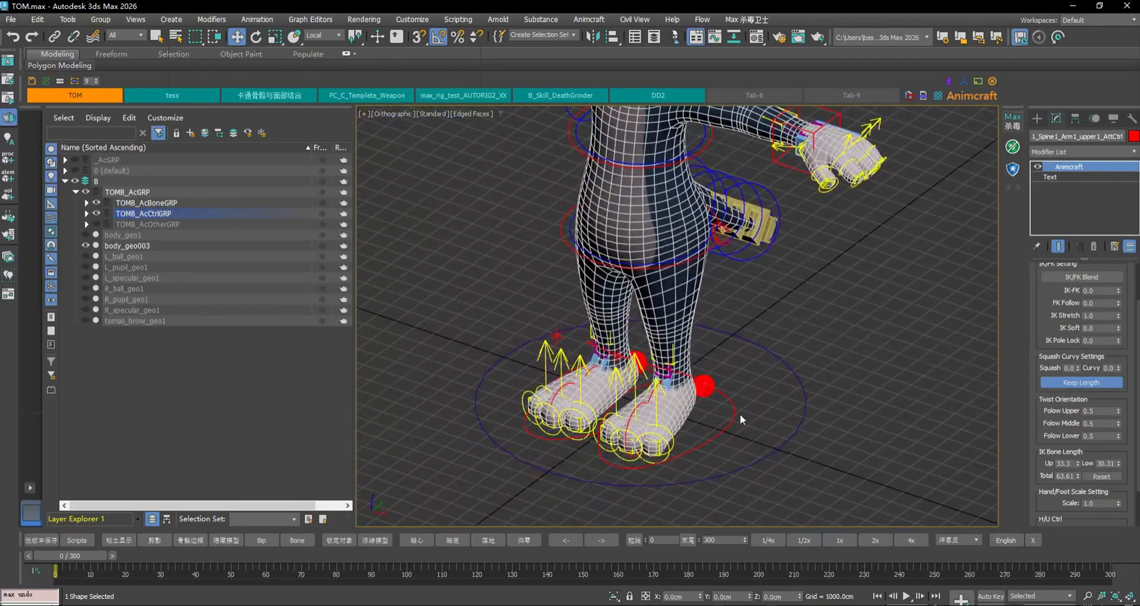
pyautogui.click(737, 413)
# Frame the feet and select the leg's attribute controller near the hip
pyautogui.moveTo(750, 384); pyautogui.dragTo(772, 362, button='middle')
pyautogui.scroll(3, 772, 362)
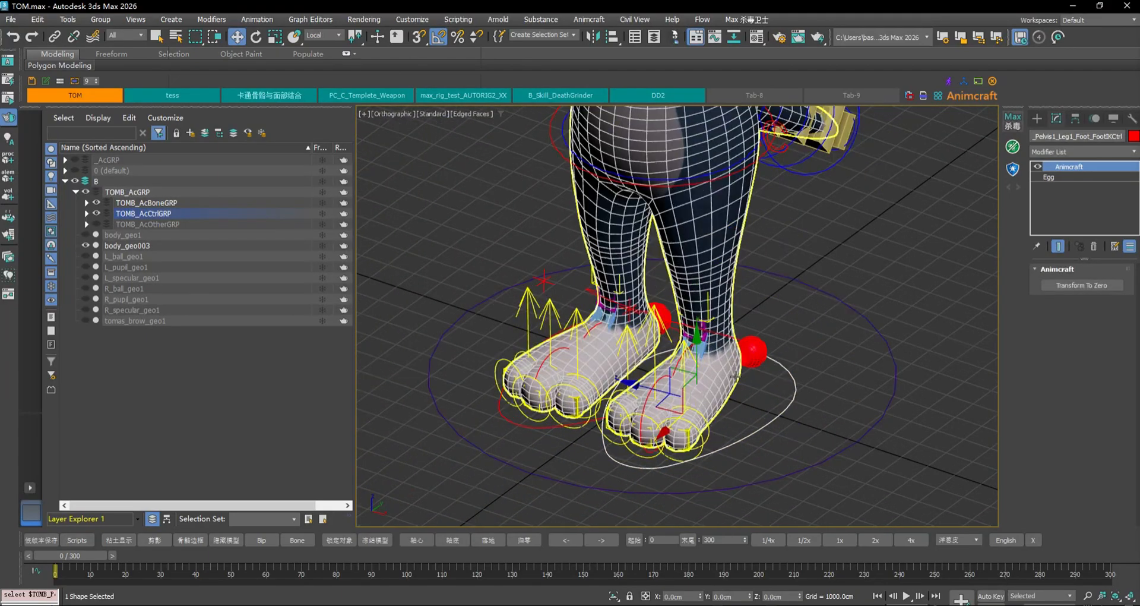
pyautogui.click(795, 385)
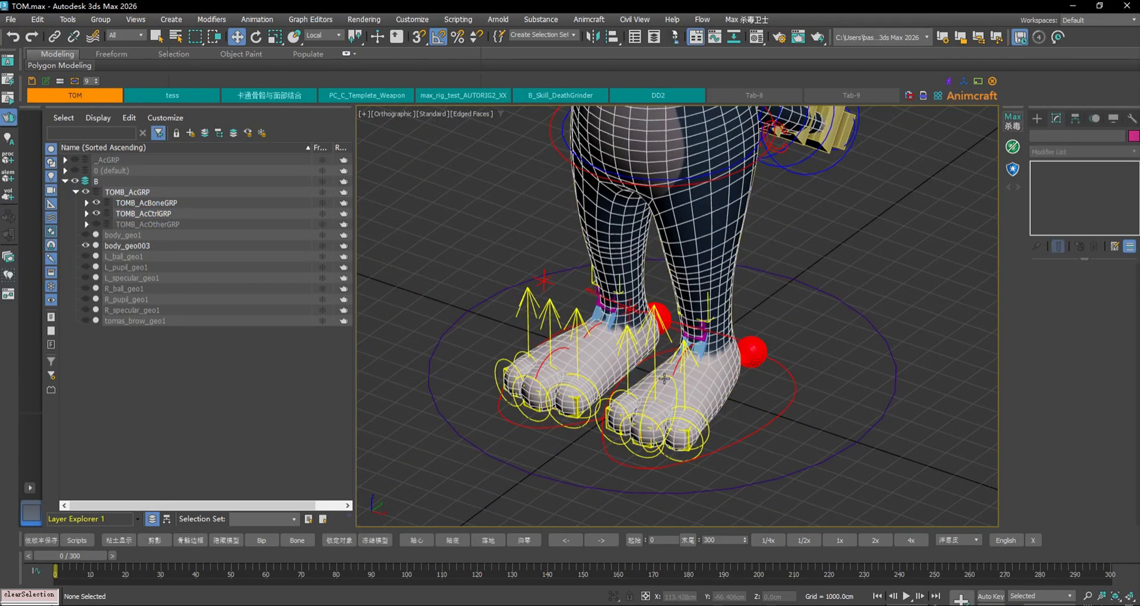
pyautogui.keyDown('alt'); pyautogui.moveTo(766, 325); pyautogui.dragTo(741, 310, button='middle'); pyautogui.keyUp('alt')
pyautogui.click(758, 129)
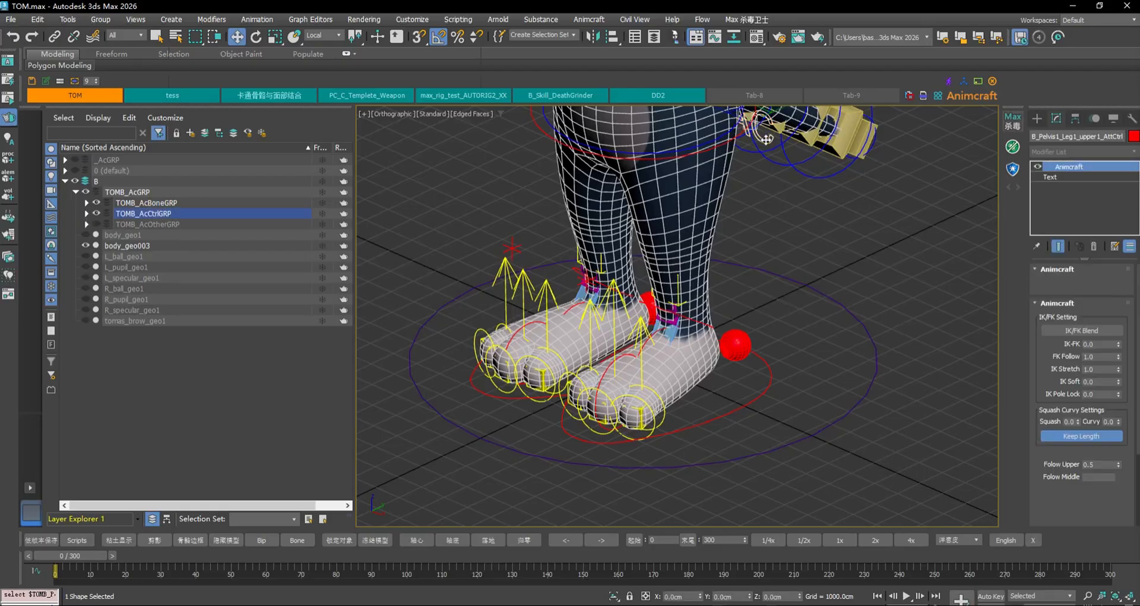
pyautogui.moveTo(829, 226); pyautogui.dragTo(827, 283, button='middle')
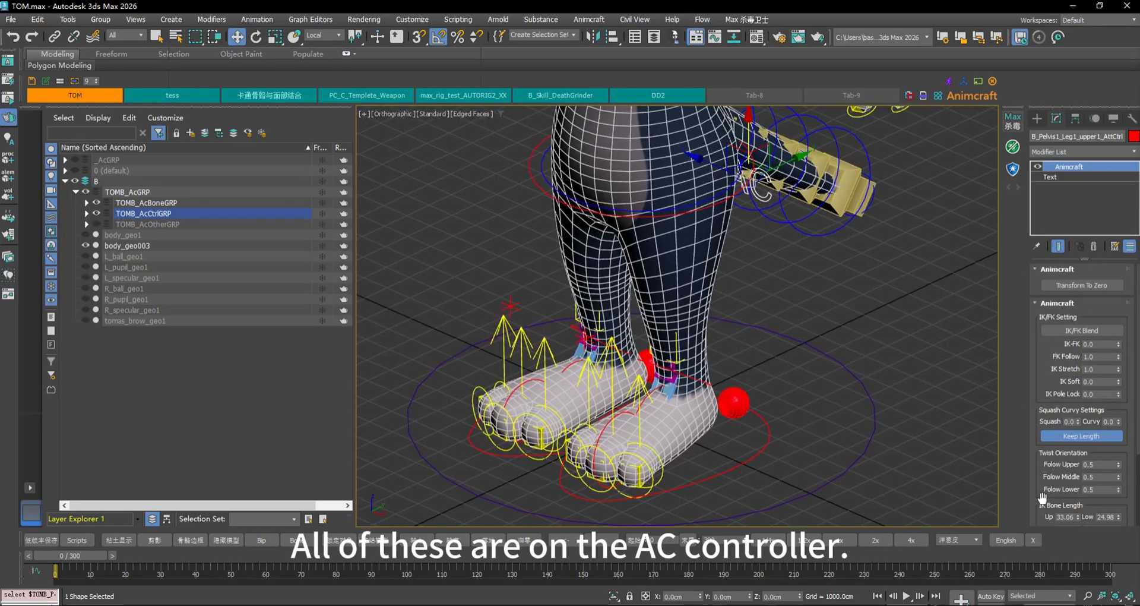
pyautogui.scroll(-4, 1042, 496)
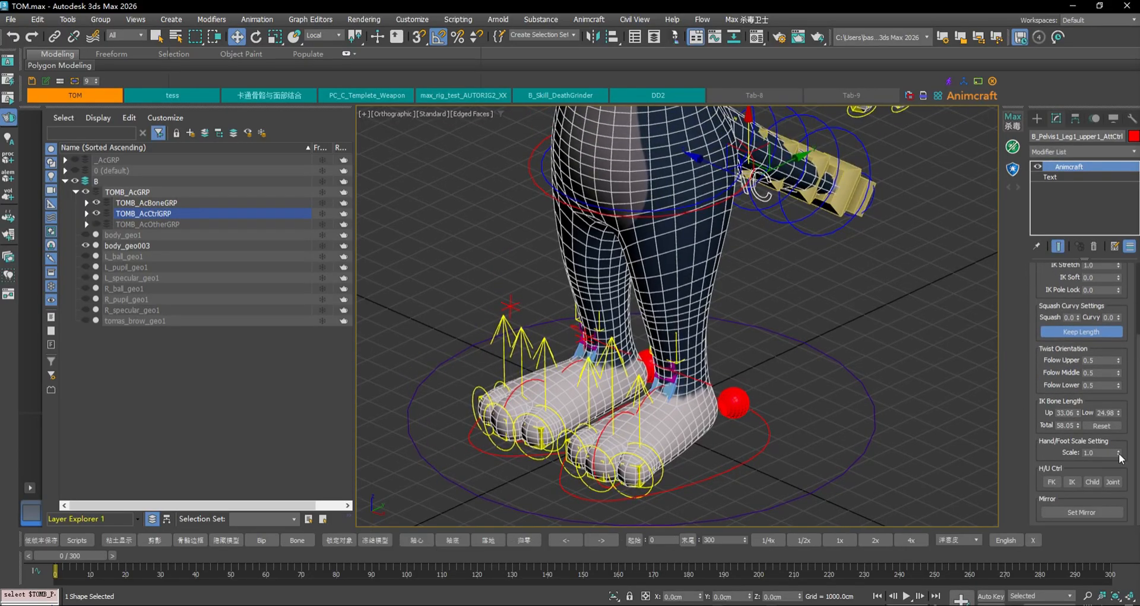
# Test Hand/Foot Scale at 2.5, undo back to 1.0, and zoom in on the arm
pyautogui.moveTo(1119, 454); pyautogui.dragTo(1123, 448)
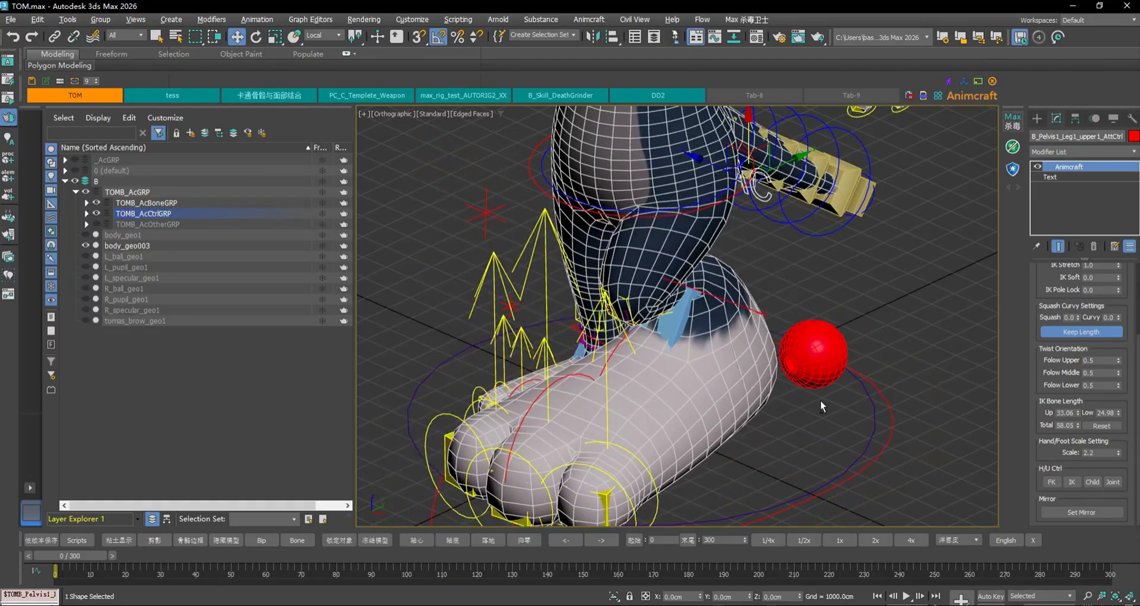
pyautogui.hotkey('ctrl', 'z')
pyautogui.hotkey('ctrl', 'z')
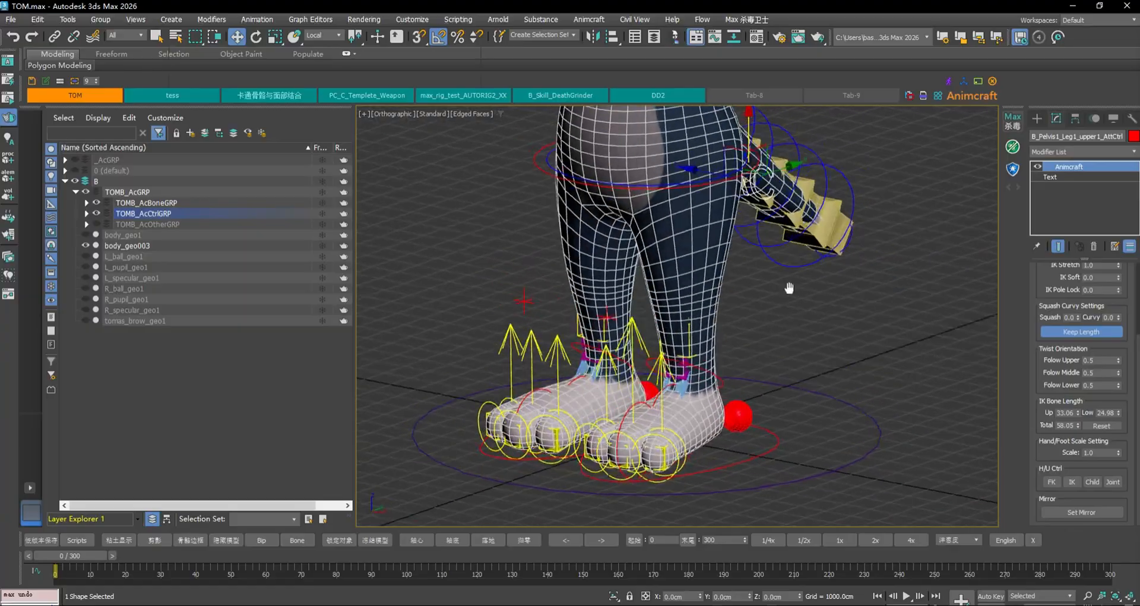
pyautogui.moveTo(789, 288); pyautogui.dragTo(754, 373, button='middle')
pyautogui.keyDown('alt'); pyautogui.moveTo(811, 261); pyautogui.dragTo(713, 217, button='middle'); pyautogui.keyUp('alt')
pyautogui.scroll(5, 873, 267)
# Select the finger attribute controller and frame the hand in perspective view
pyautogui.click(856, 280)
pyautogui.keyDown('alt'); pyautogui.moveTo(763, 263); pyautogui.dragTo(831, 269, button='middle'); pyautogui.keyUp('alt')
pyautogui.press('p')
pyautogui.press('z')
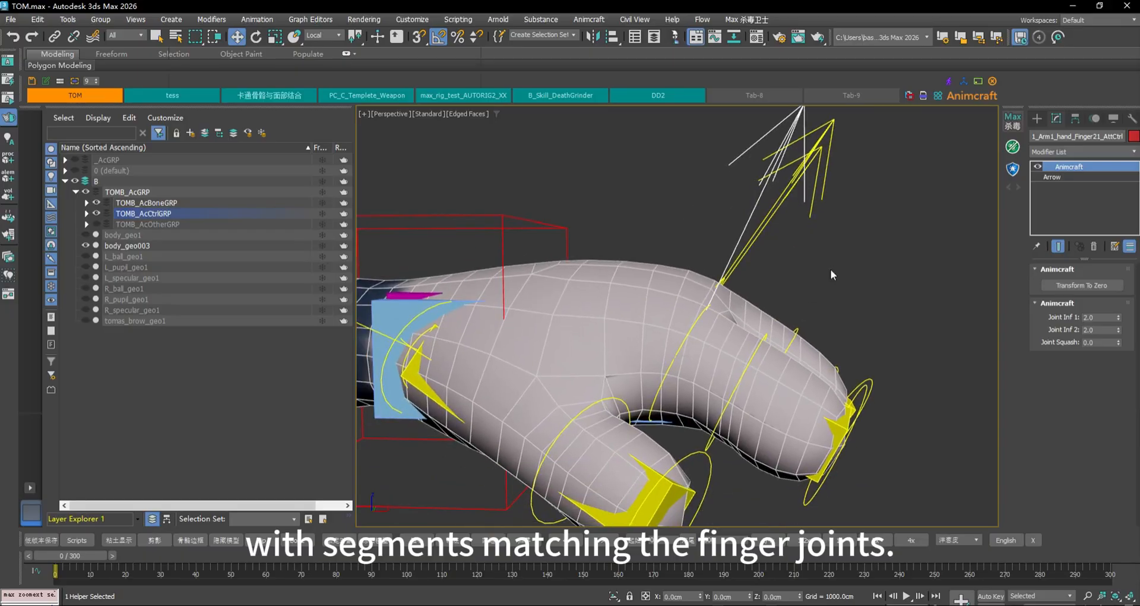
pyautogui.keyDown('alt'); pyautogui.moveTo(834, 314); pyautogui.dragTo(814, 315, button='middle'); pyautogui.keyUp('alt')
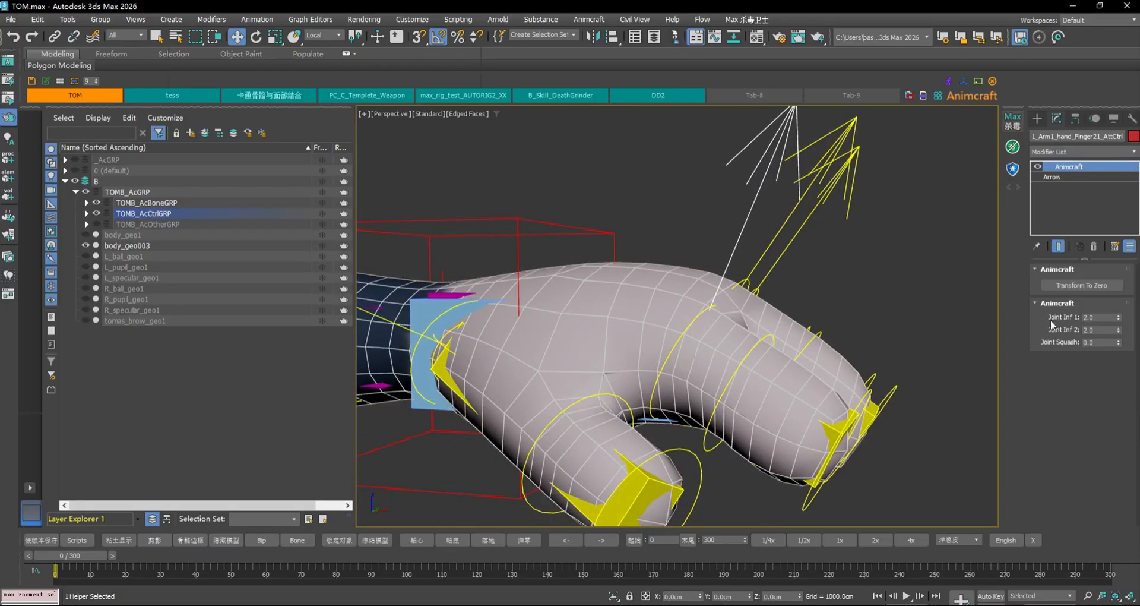
pyautogui.moveTo(820, 321); pyautogui.dragTo(795, 303, button='middle')
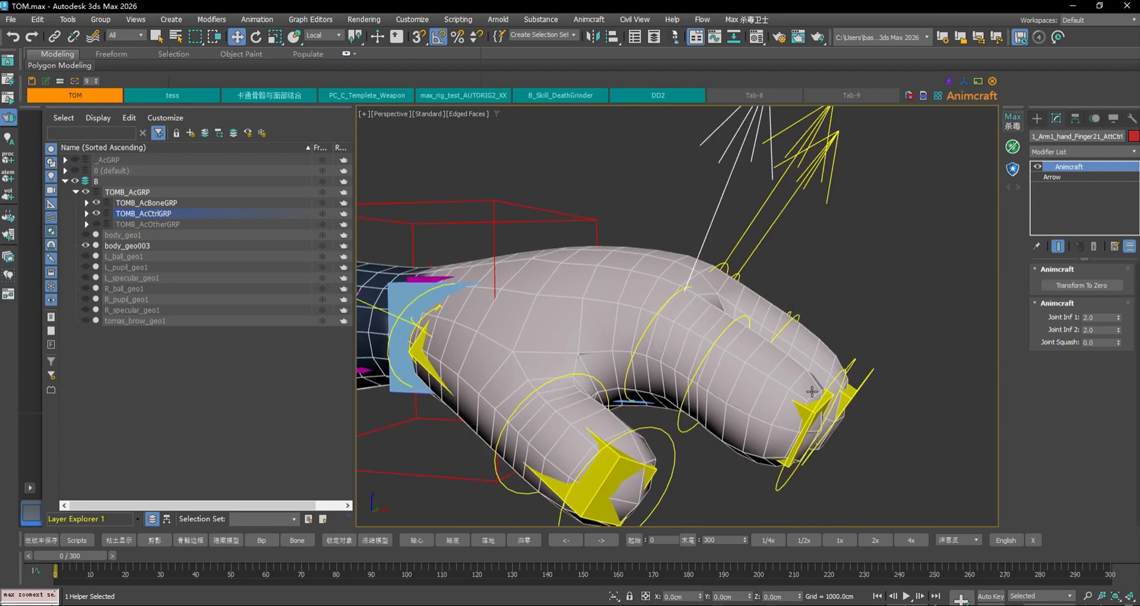
pyautogui.scroll(-3, 686, 140)
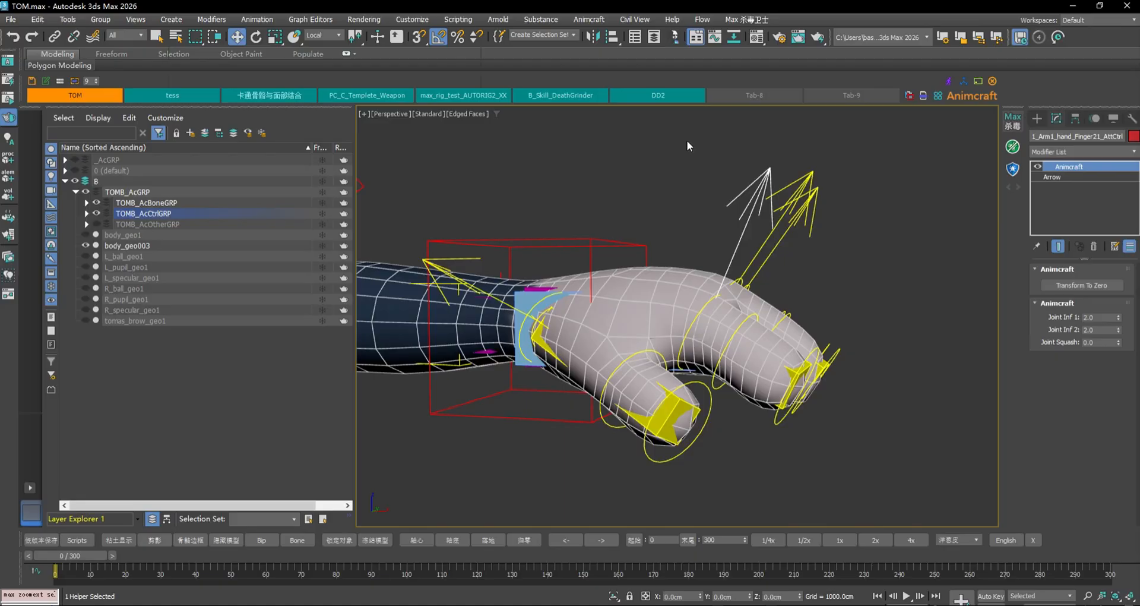
# Curl the three finger helpers, then test Joint Inf values, keeping Joint Inf 1 at 2.0
pyautogui.moveTo(840, 219)
pyautogui.mouseDown()
pyautogui.moveTo(819, 225)
pyautogui.moveTo(798, 185)
pyautogui.moveTo(827, 222)
pyautogui.mouseUp()
pyautogui.press('e')
pyautogui.click(843, 213)
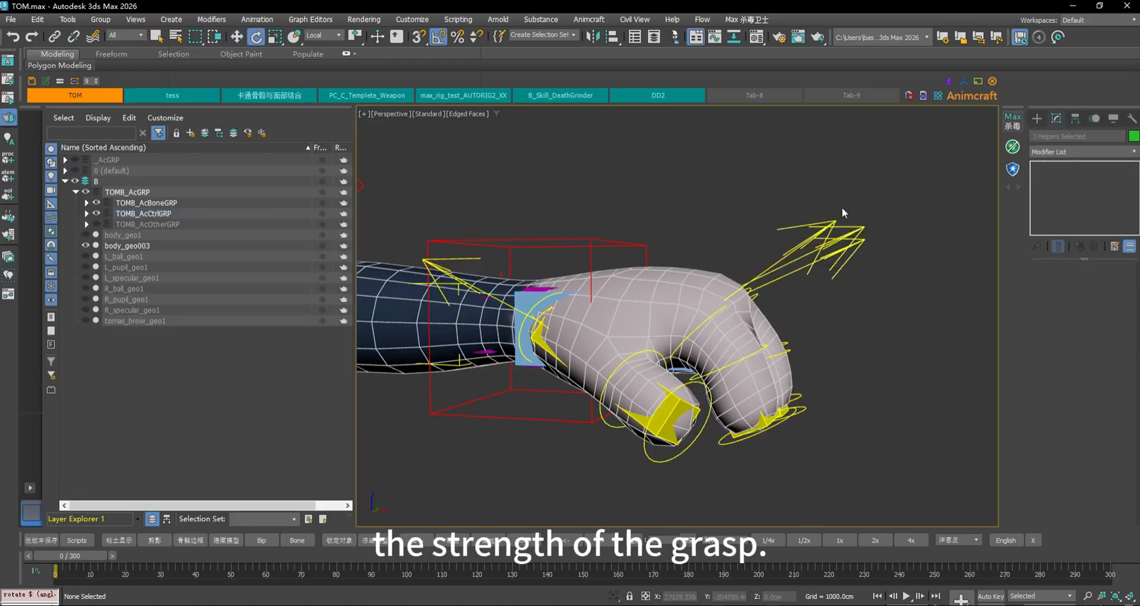
pyautogui.click(800, 223)
pyautogui.moveTo(1118, 321)
pyautogui.mouseDown()
pyautogui.moveTo(1126, 301)
pyautogui.moveTo(1125, 316)
pyautogui.mouseUp()
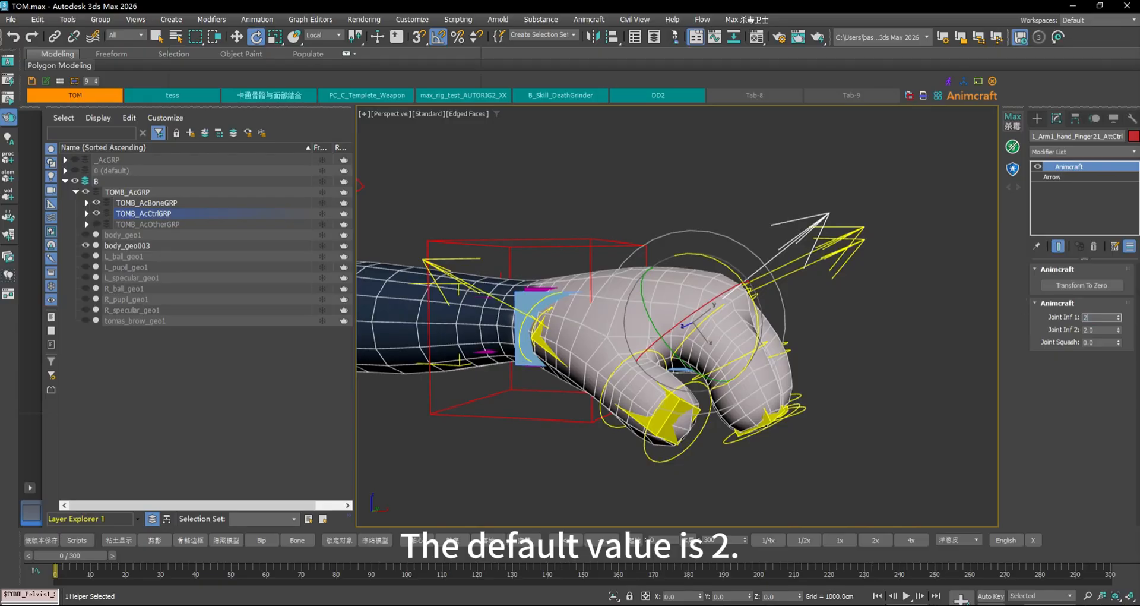
pyautogui.press('Return')
pyautogui.moveTo(1126, 332); pyautogui.dragTo(1125, 332)
pyautogui.hotkey('ctrl', 'z')
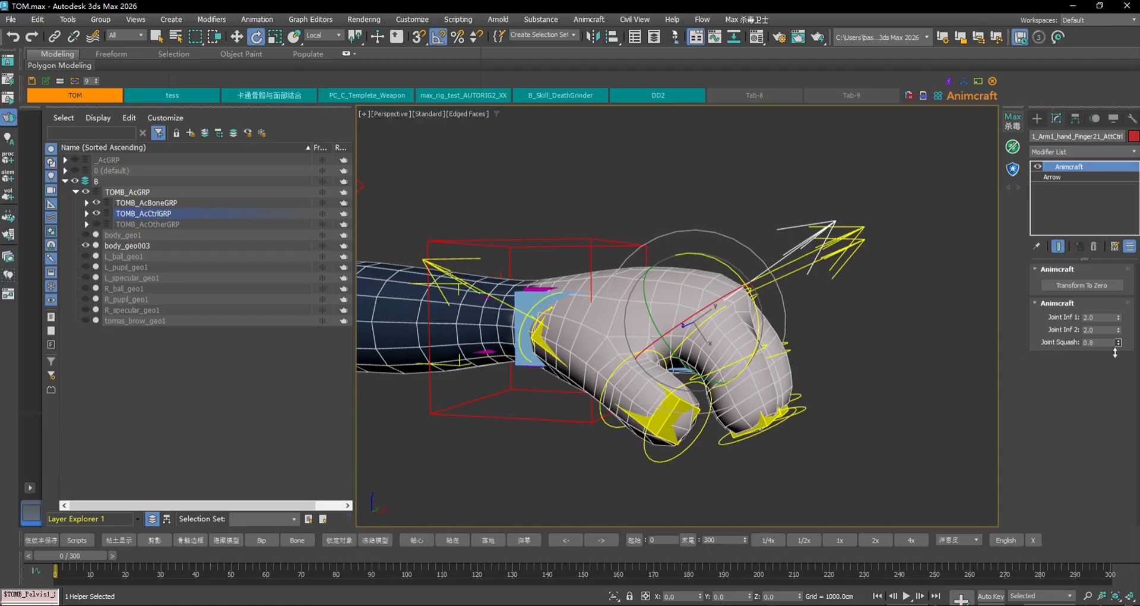
# Straighten the finger by pulling its fingertip controller down-right, undoing stray trial moves
pyautogui.click(831, 407)
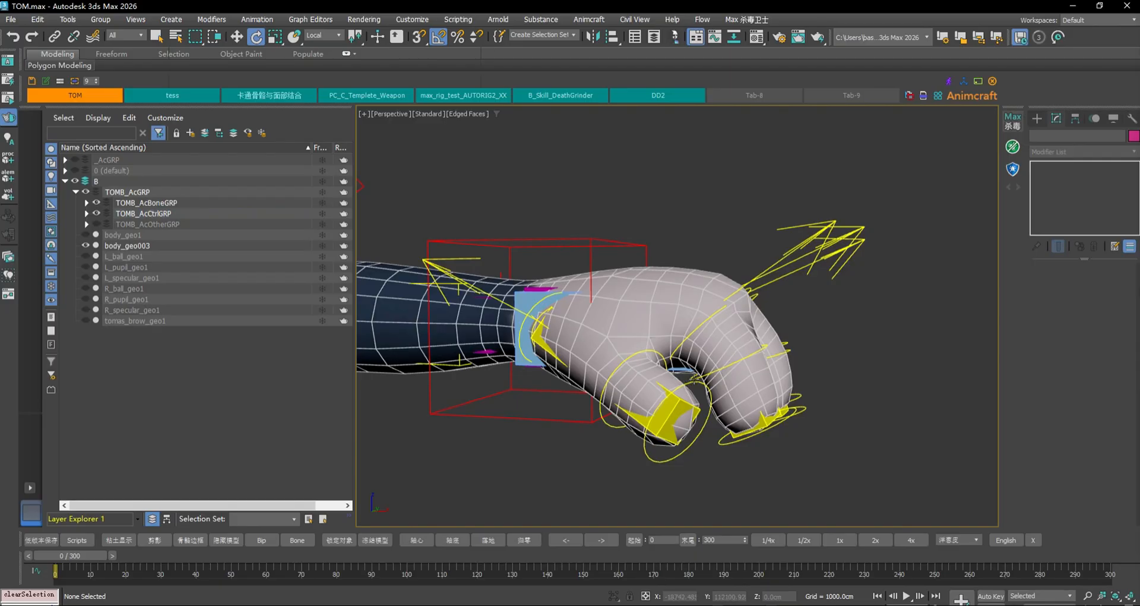
pyautogui.click(695, 379)
pyautogui.press('w')
pyautogui.moveTo(696, 381); pyautogui.dragTo(776, 385)
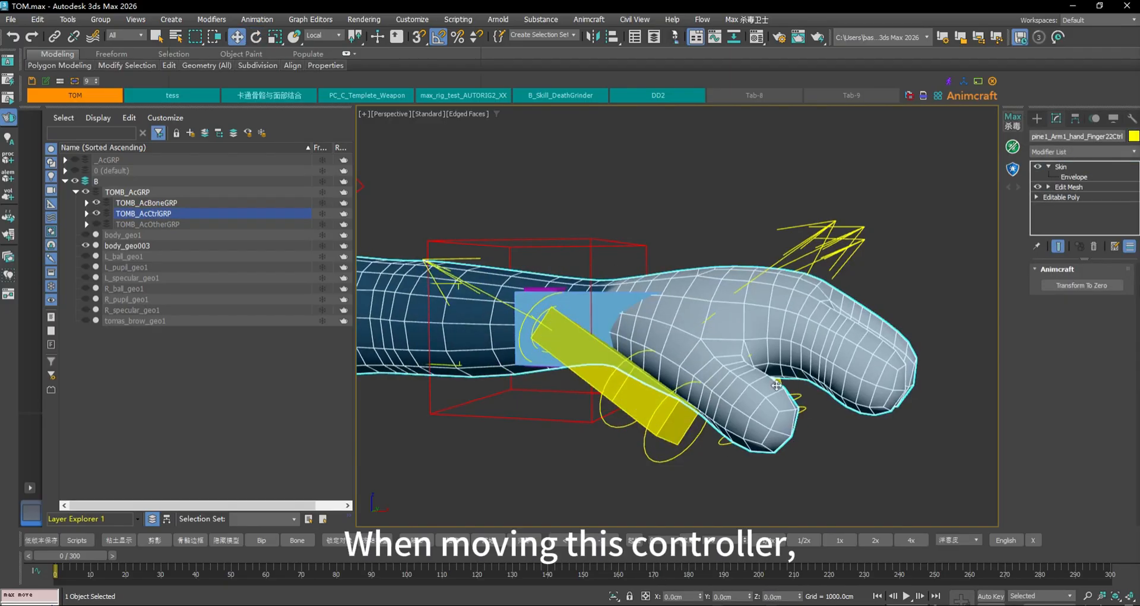
pyautogui.hotkey('ctrl', 'z')
pyautogui.hotkey('ctrl', 'z')
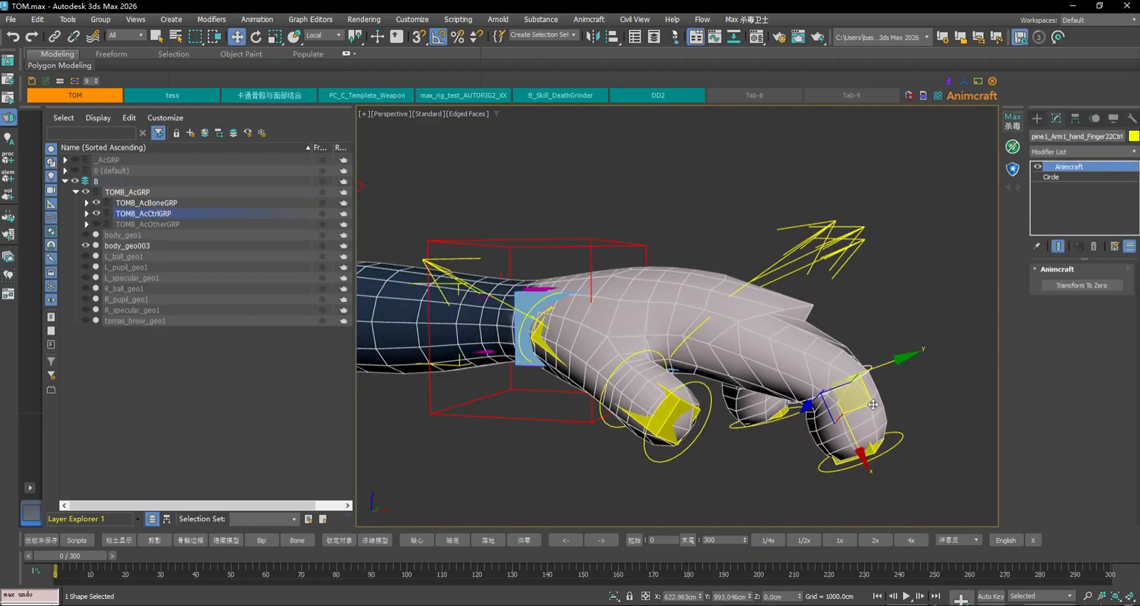
pyautogui.moveTo(873, 405); pyautogui.dragTo(810, 386)
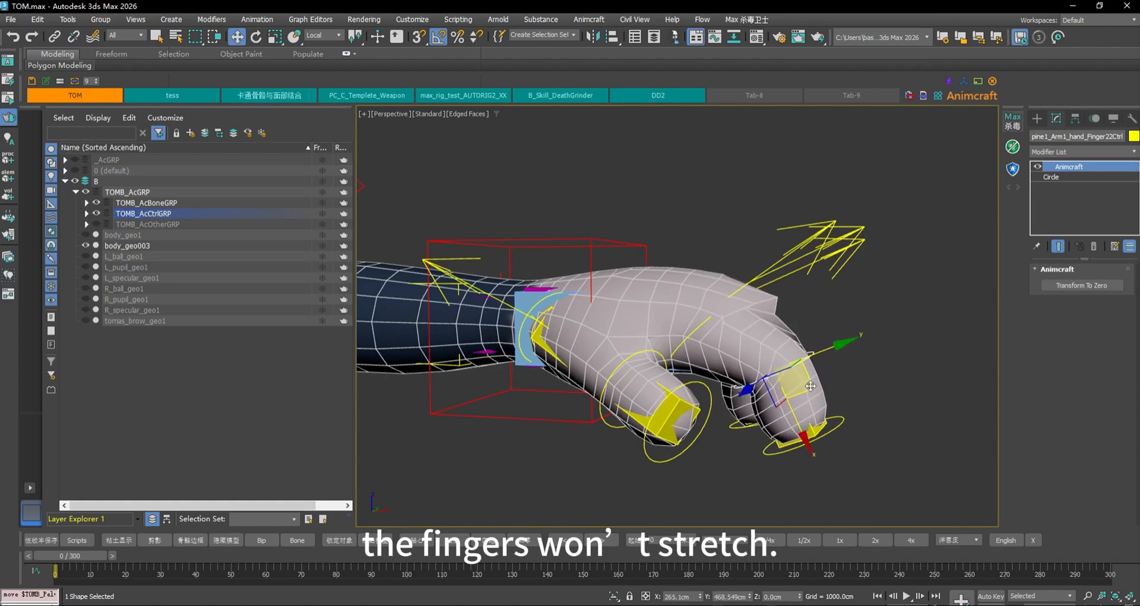
pyautogui.hotkey('ctrl', 'z')
pyautogui.click(843, 437)
pyautogui.click(803, 410)
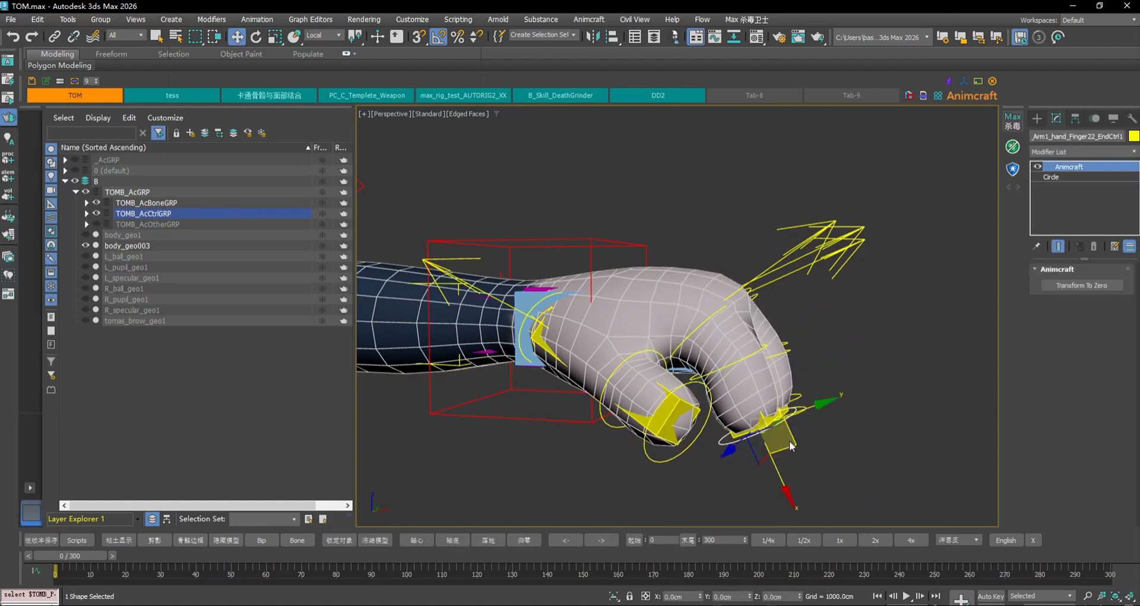
pyautogui.moveTo(790, 445); pyautogui.dragTo(864, 452)
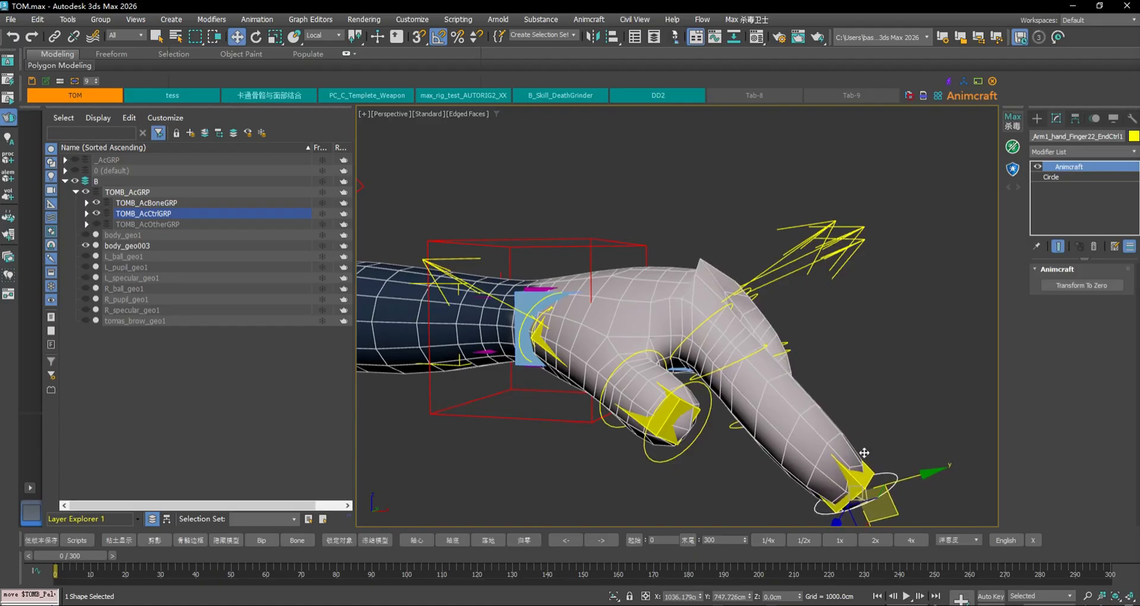
# Test Joint Squash at 1.0, set it back to 0.0, and zero the fingertip's transform
pyautogui.click(801, 228)
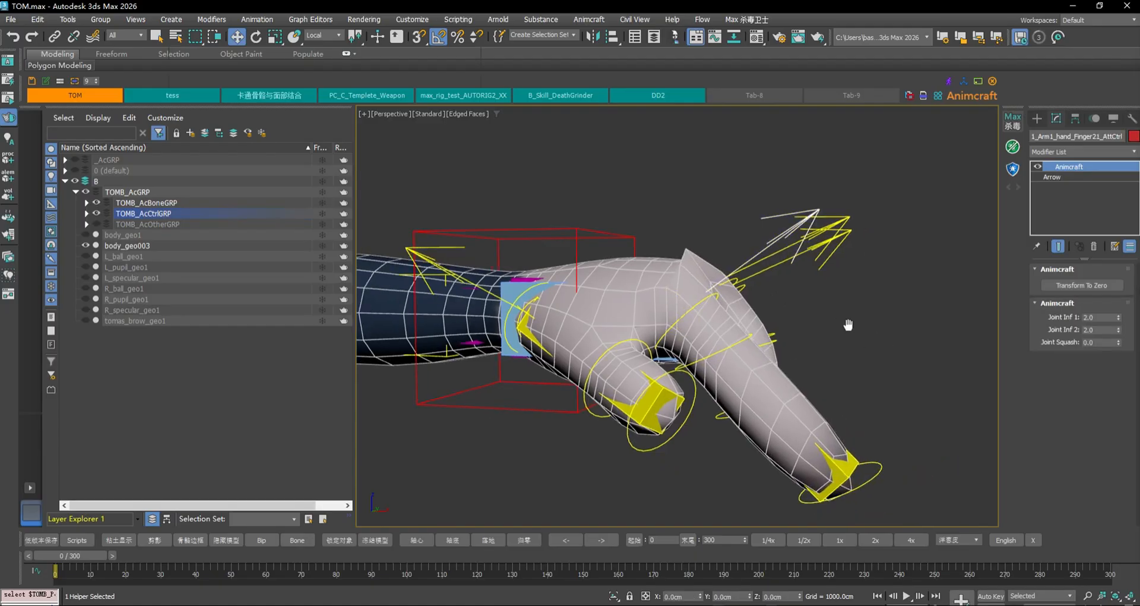
pyautogui.moveTo(1119, 343); pyautogui.dragTo(1124, 261)
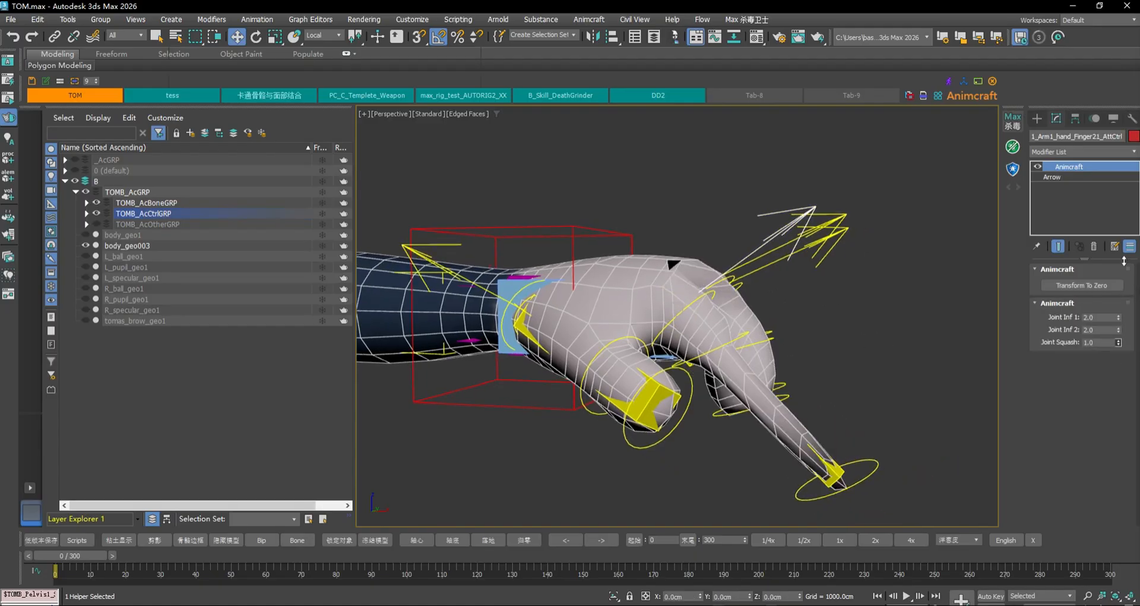
pyautogui.click(872, 465)
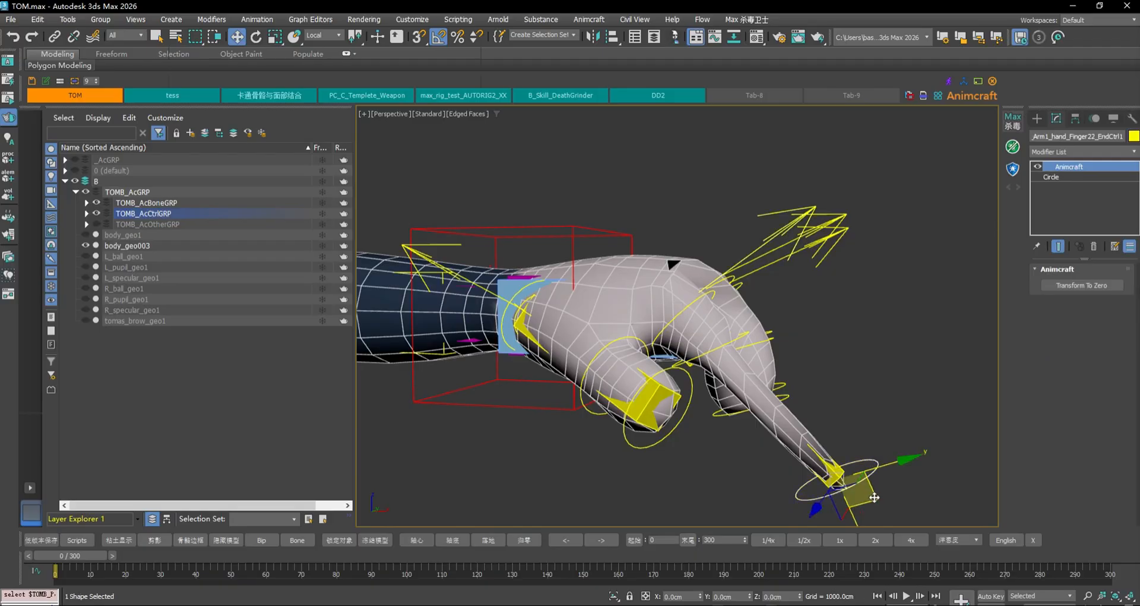
pyautogui.moveTo(874, 498); pyautogui.dragTo(890, 515)
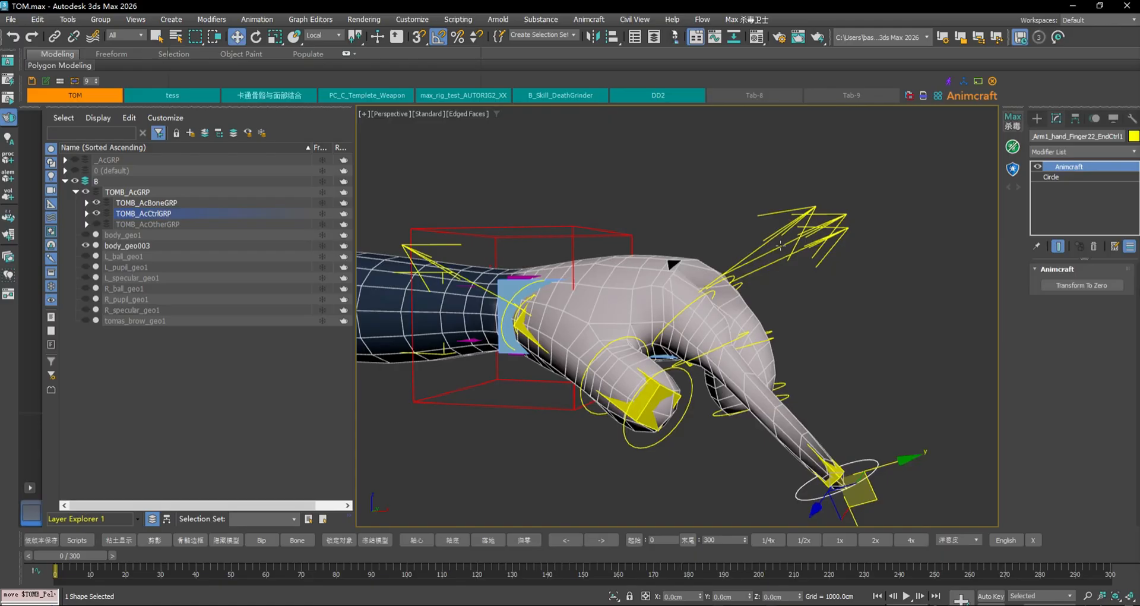
pyautogui.click(801, 210)
pyautogui.moveTo(1116, 345); pyautogui.dragTo(1118, 364)
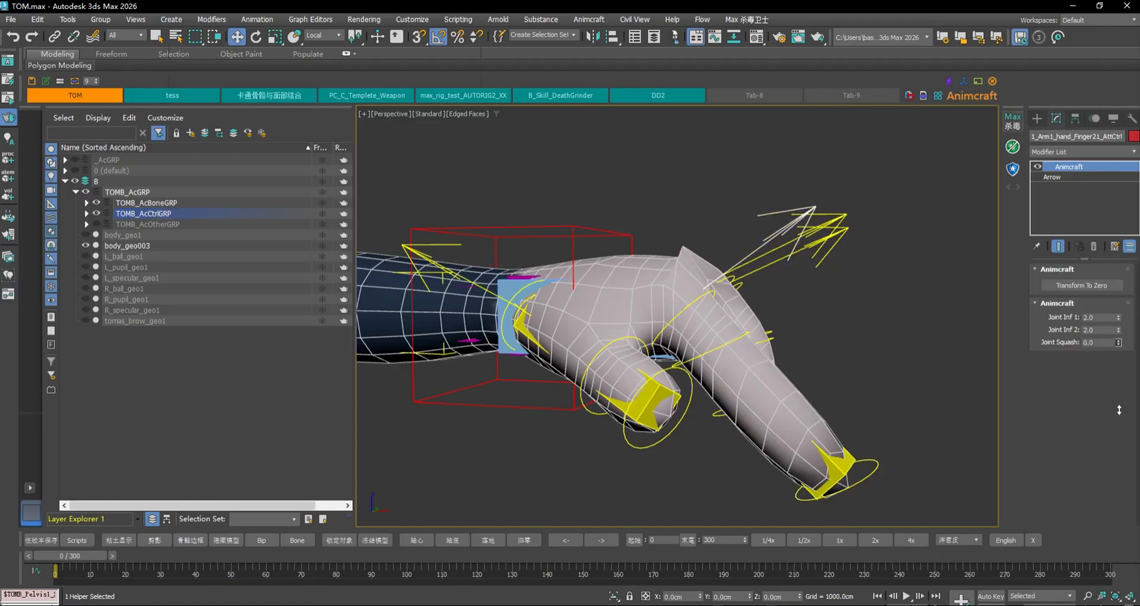
pyautogui.click(876, 472)
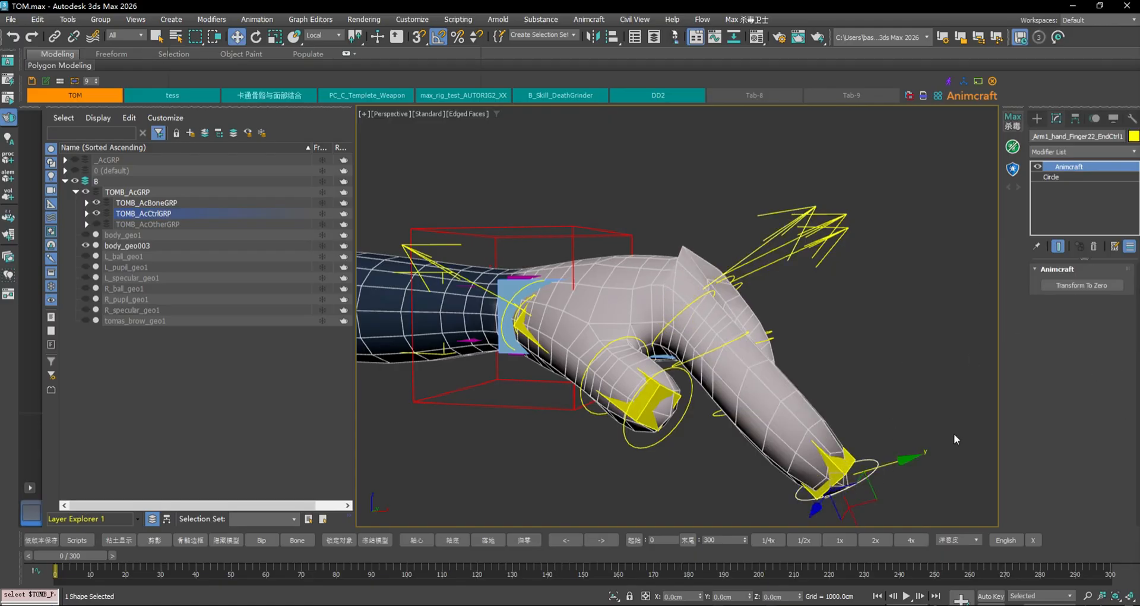
pyautogui.click(1103, 287)
# Reselect the finger's arrow AttCtrl to show its Joint Inf and Joint Squash settings
pyautogui.keyDown('alt'); pyautogui.moveTo(840, 369); pyautogui.dragTo(893, 383, button='middle'); pyautogui.keyUp('alt')
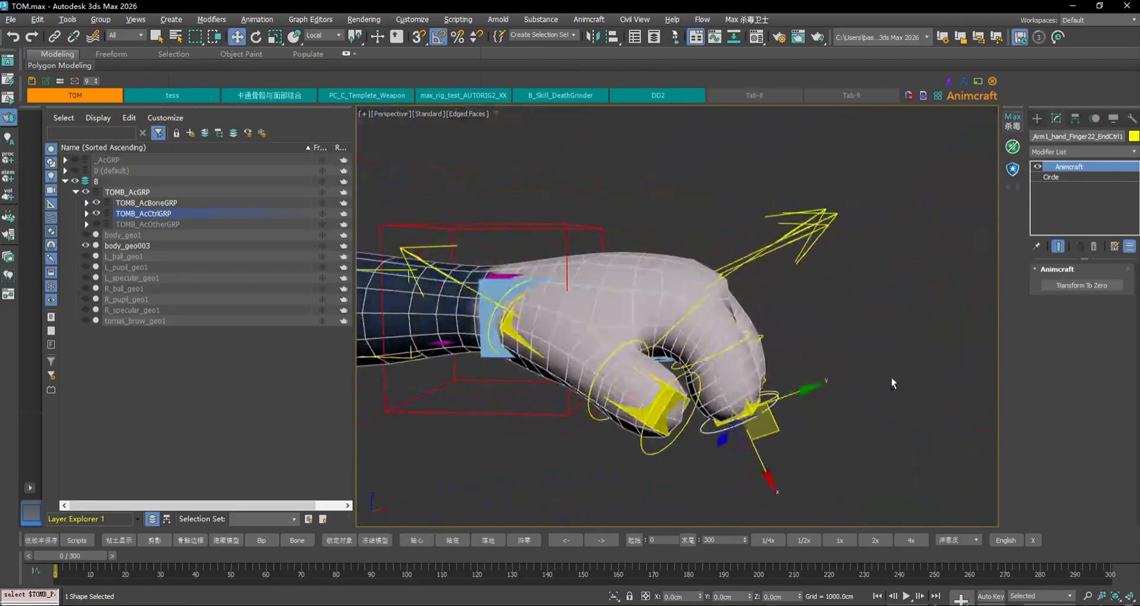
pyautogui.click(813, 223)
pyautogui.moveTo(868, 284)
pyautogui.keyDown('alt'); pyautogui.mouseDown(button='middle')
pyautogui.moveTo(789, 305)
pyautogui.moveTo(875, 287)
pyautogui.mouseUp(button='middle'); pyautogui.keyUp('alt')
pyautogui.scroll(-3, 805, 314)
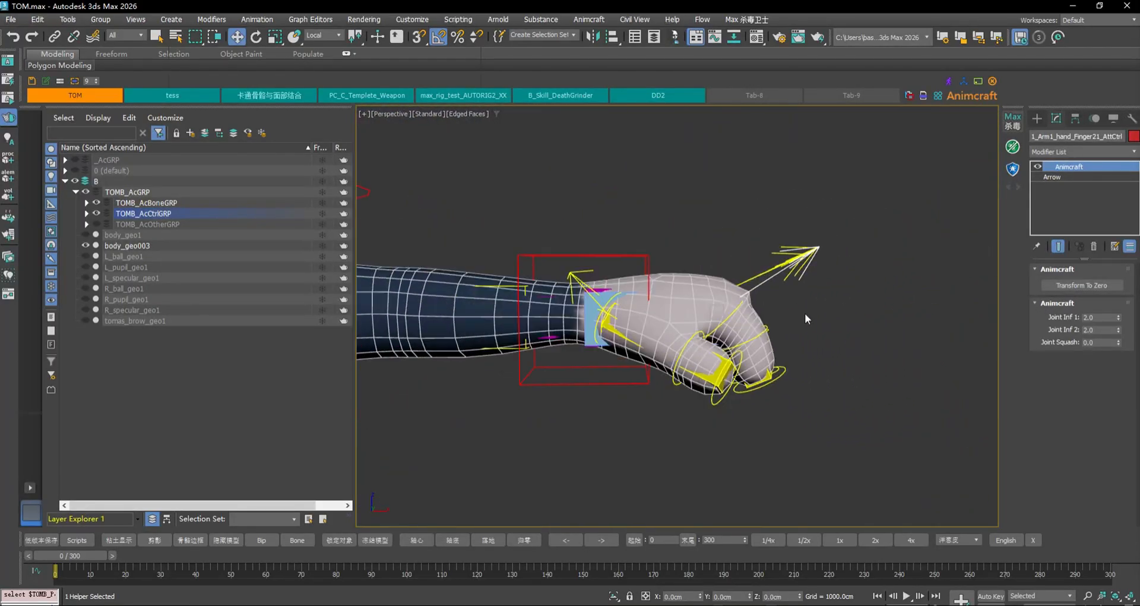
# Orbit to a side view of the tail and select TOMB_Pelvis1_Chain11Ctrl
pyautogui.scroll(-4, 580, 437)
pyautogui.moveTo(580, 437); pyautogui.dragTo(681, 346, button='middle')
pyautogui.moveTo(745, 283); pyautogui.dragTo(724, 351, button='middle')
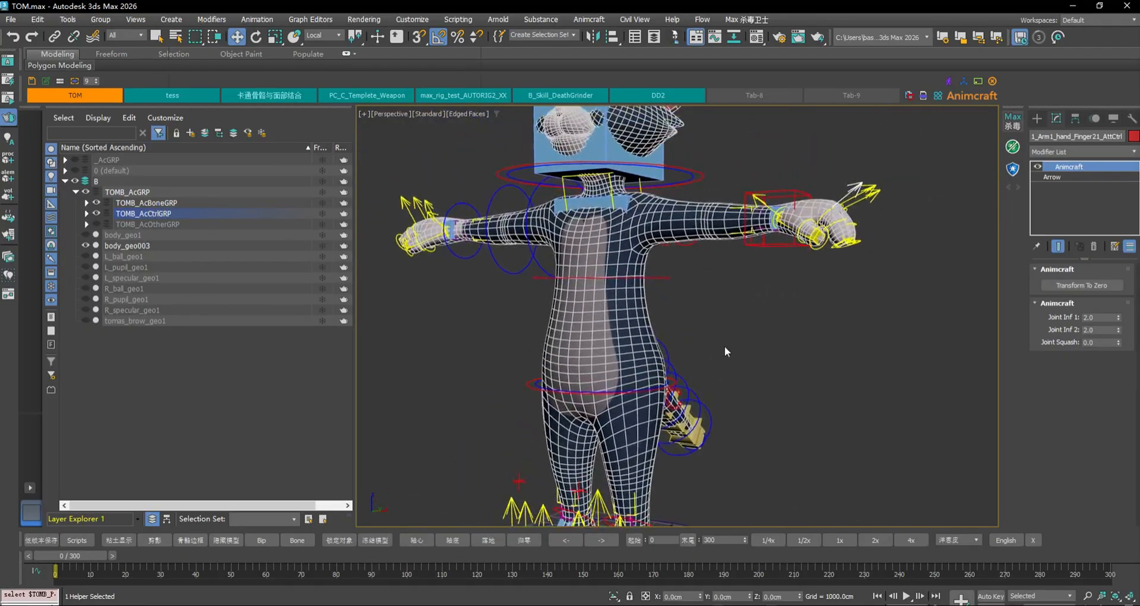
pyautogui.keyDown('alt'); pyautogui.moveTo(723, 288); pyautogui.dragTo(665, 348, button='middle'); pyautogui.keyUp('alt')
pyautogui.moveTo(816, 281); pyautogui.dragTo(647, 269, button='middle')
pyautogui.scroll(3, 687, 310)
pyautogui.click(720, 412)
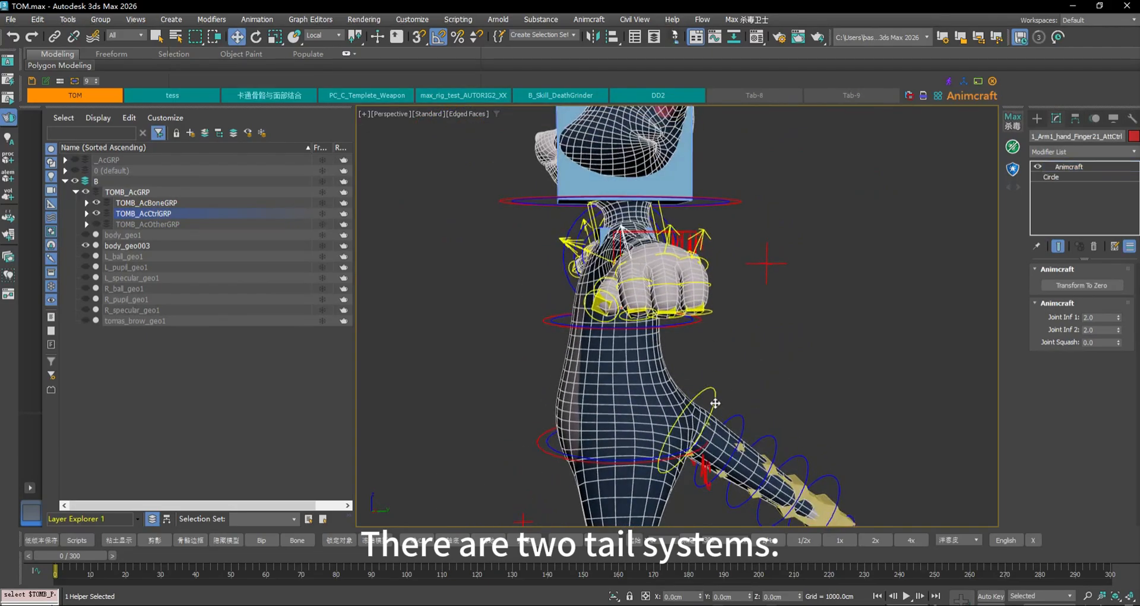
# Open Animcraft > Advanced Custom Body Rig Editor from the menu bar
pyautogui.moveTo(796, 419); pyautogui.dragTo(754, 299, button='middle')
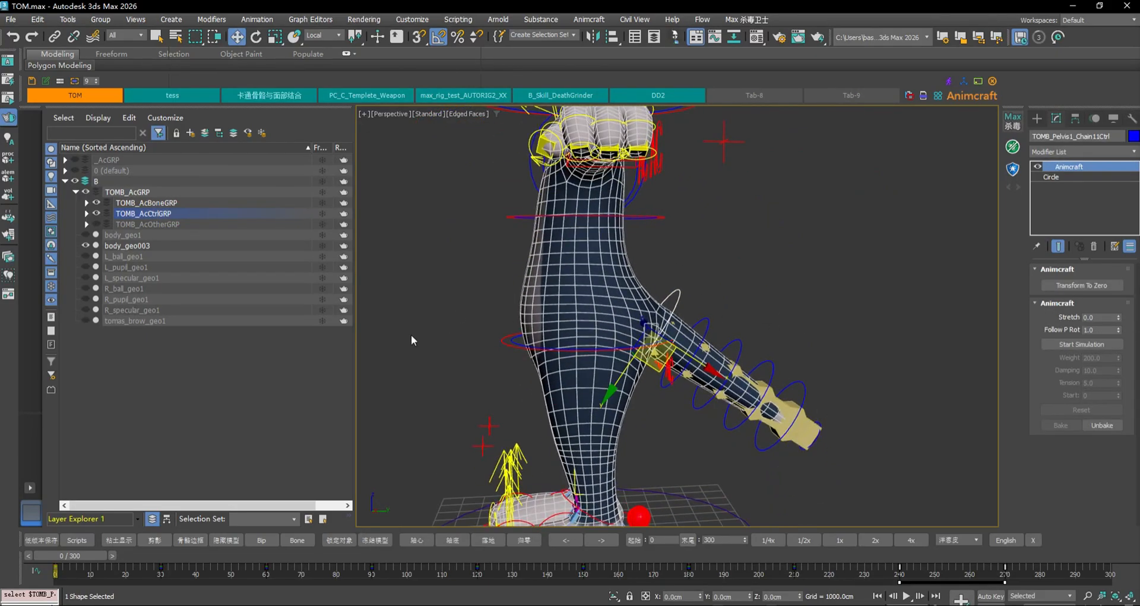
pyautogui.click(598, 21)
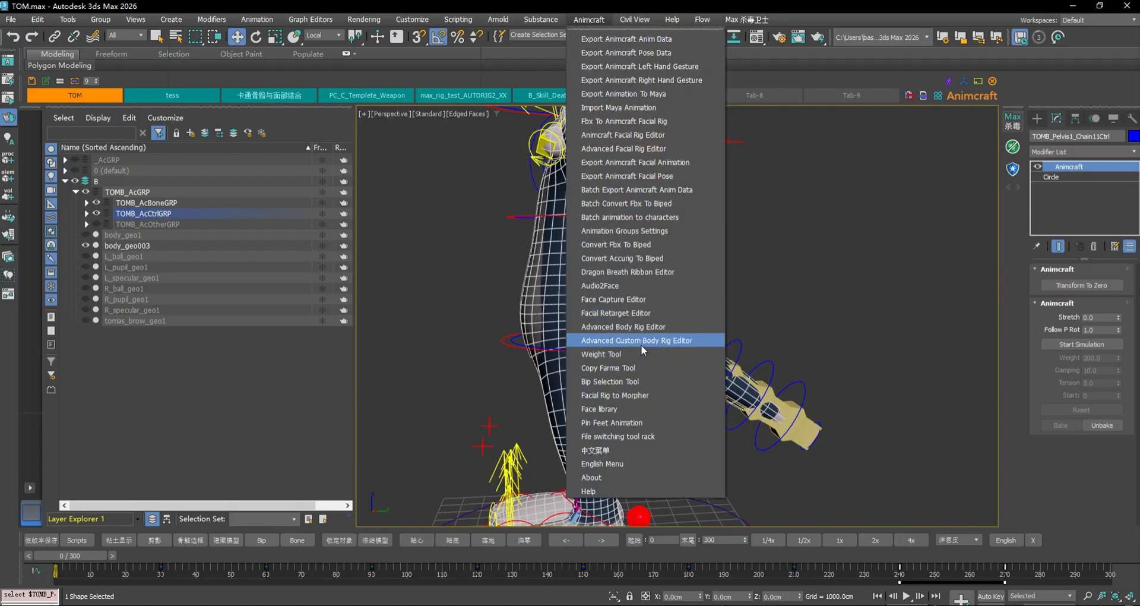
pyautogui.click(640, 344)
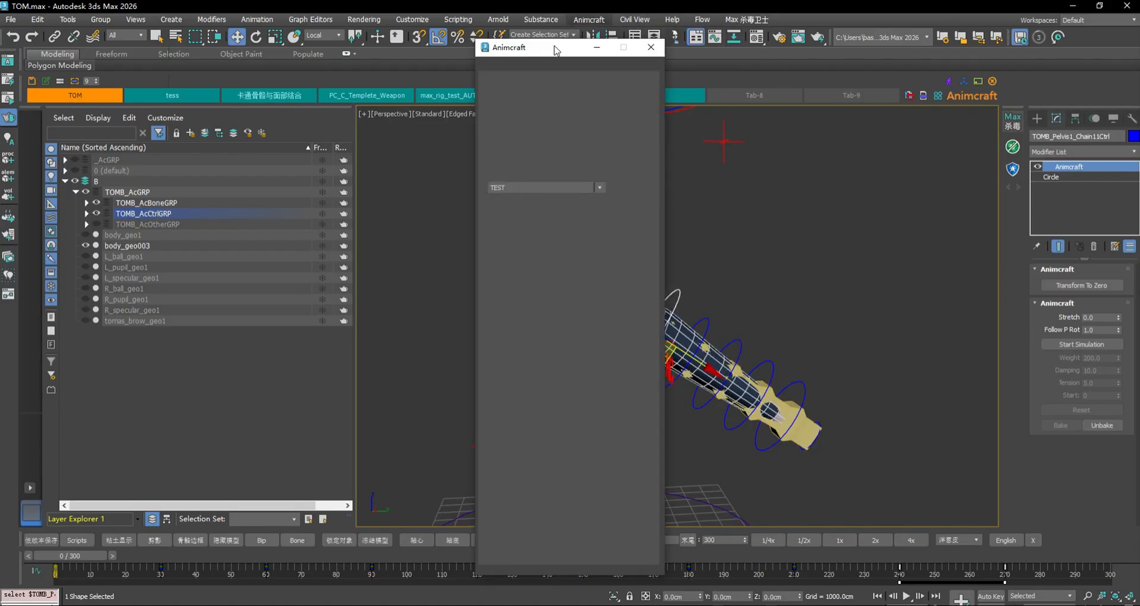
# Move the rig editor aside, hide layer B, and select the first tail chain box
pyautogui.moveTo(556, 50); pyautogui.dragTo(821, 63)
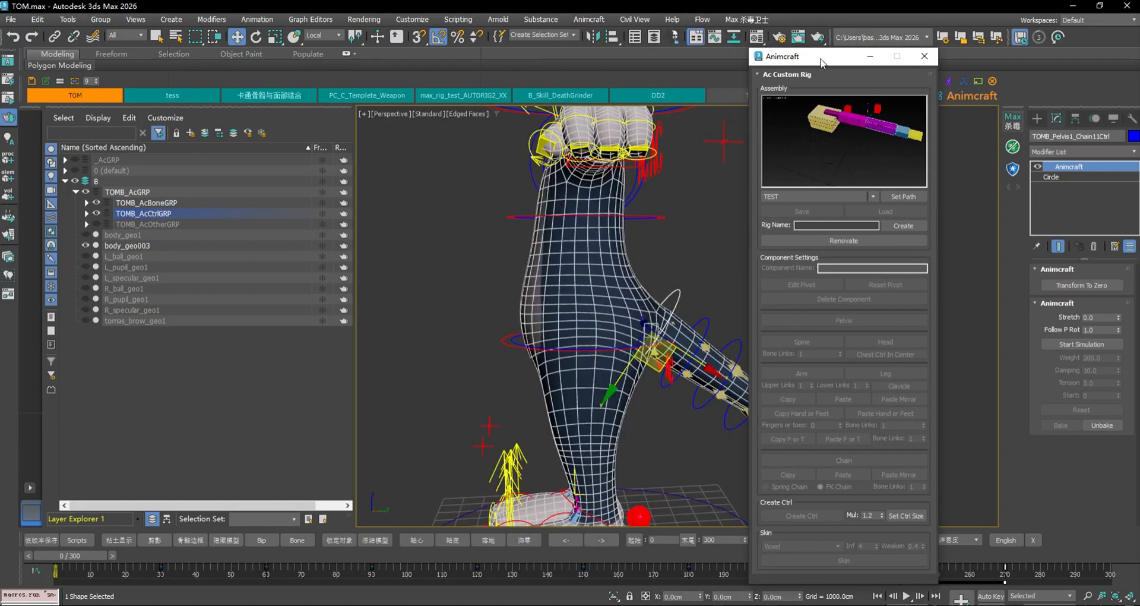
pyautogui.click(75, 181)
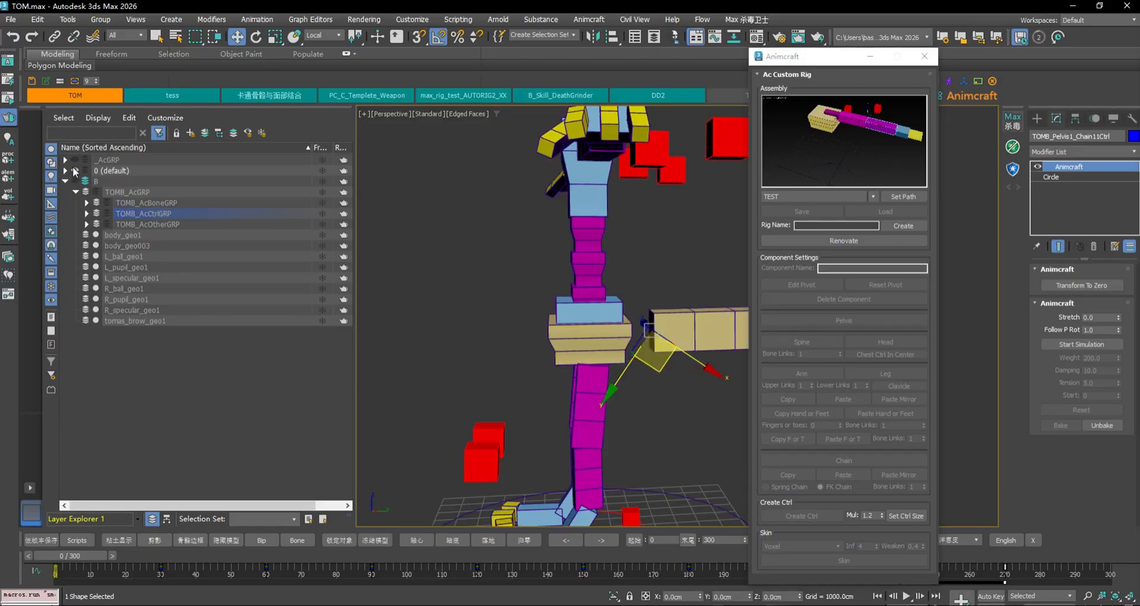
pyautogui.click(640, 343)
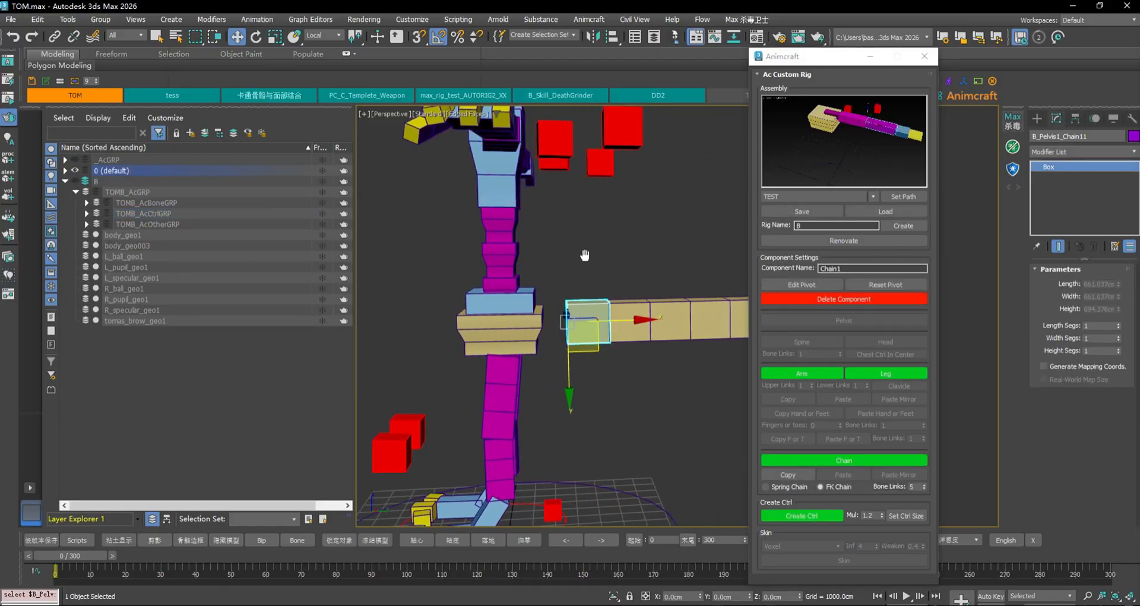
# Compare the Spring Chain and FK Chain types on the tail chain, ending on FK Chain
pyautogui.click(773, 487)
pyautogui.click(581, 342)
pyautogui.click(580, 341)
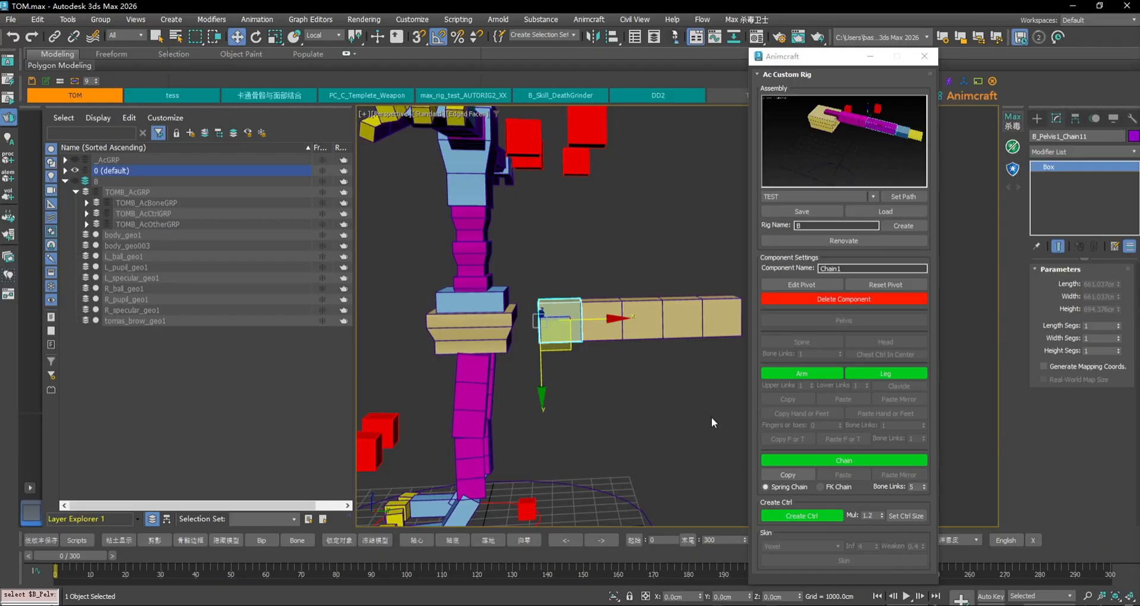
pyautogui.click(825, 490)
pyautogui.click(648, 432)
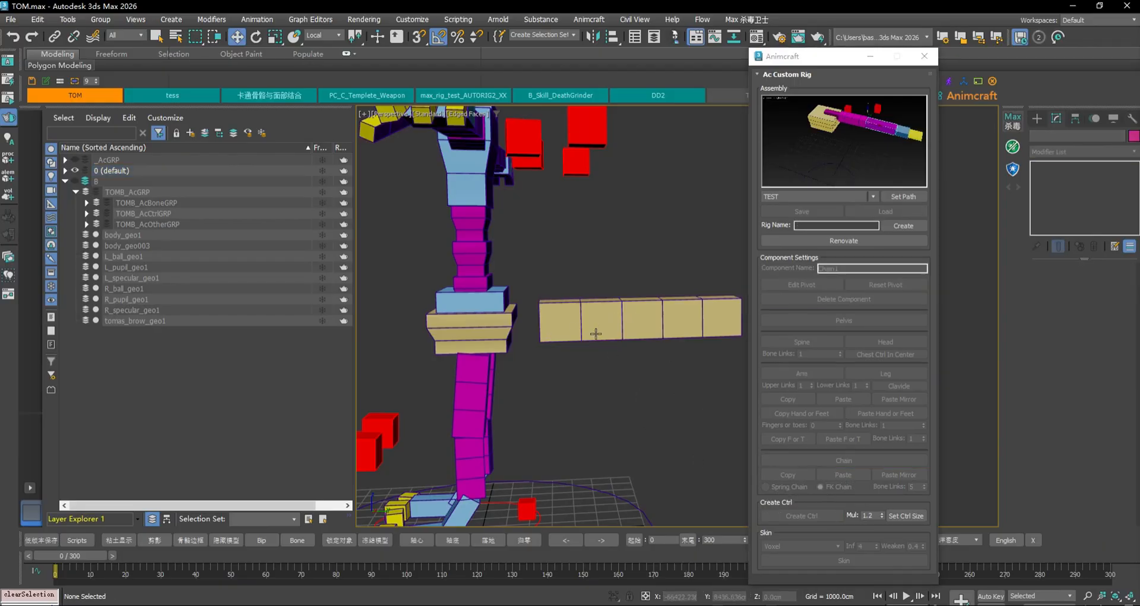
pyautogui.click(565, 325)
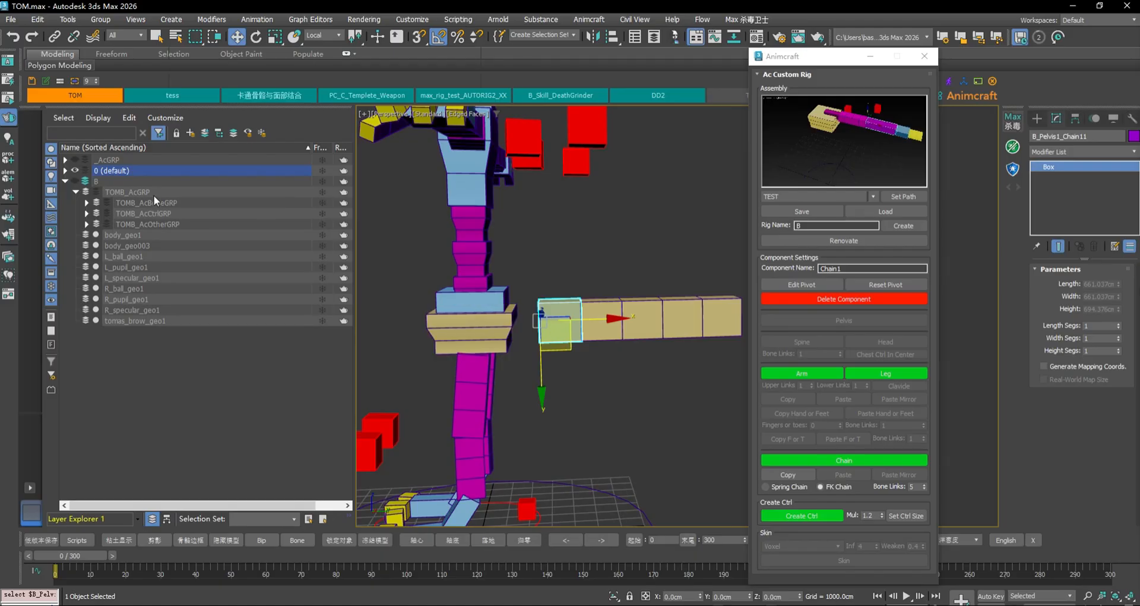
# Swap layer visibility, then unhide _AcGRP and bring the second character into view
pyautogui.click(74, 171)
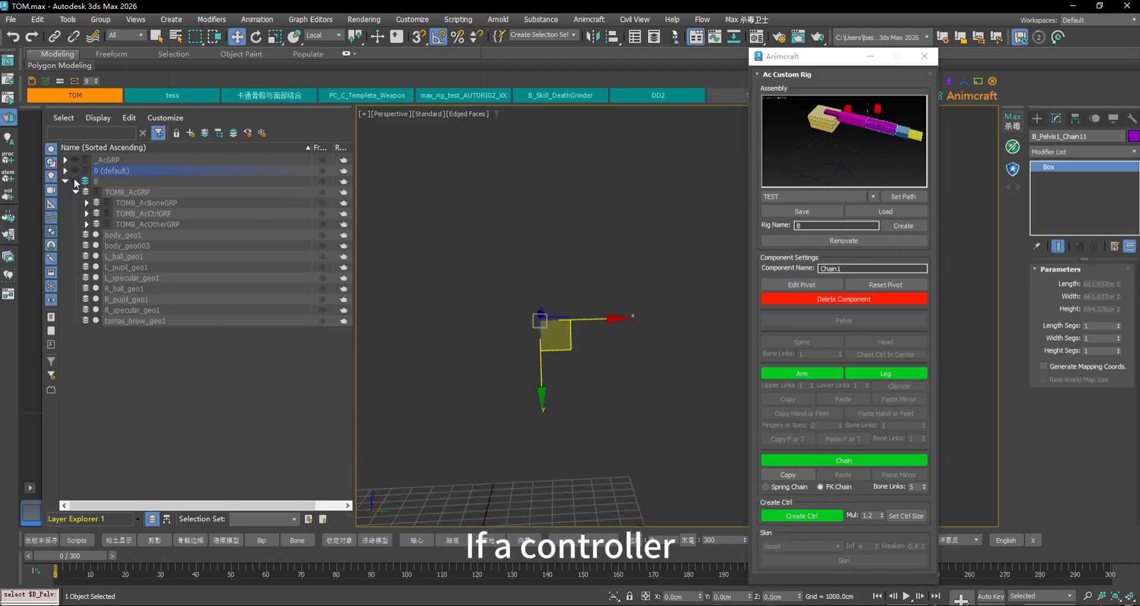
pyautogui.click(74, 179)
pyautogui.click(564, 294)
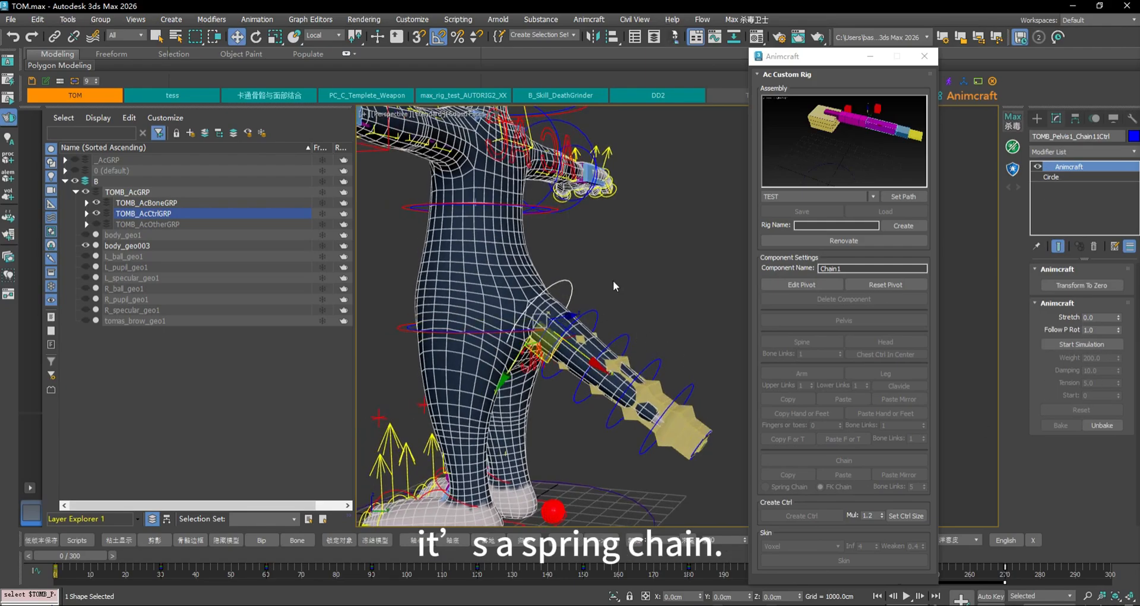
pyautogui.keyDown('alt'); pyautogui.moveTo(613, 286); pyautogui.dragTo(407, 233, button='middle'); pyautogui.keyUp('alt')
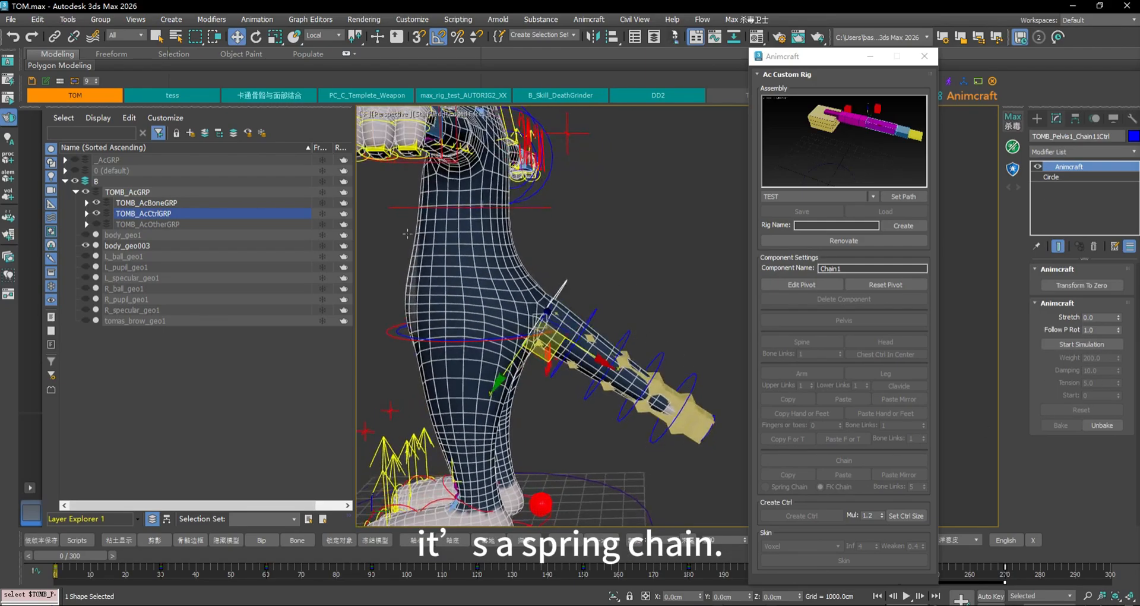
pyautogui.click(75, 161)
pyautogui.scroll(-6, 517, 301)
pyautogui.moveTo(517, 301); pyautogui.dragTo(689, 295, button='middle')
pyautogui.scroll(4, 535, 296)
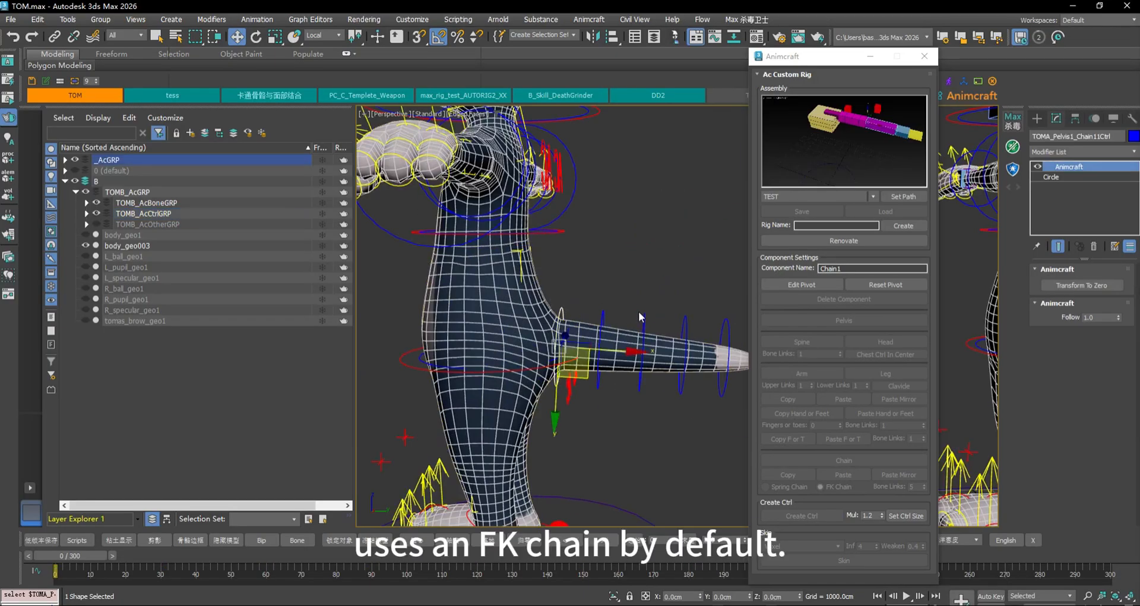
pyautogui.moveTo(639, 319); pyautogui.dragTo(534, 309, button='middle')
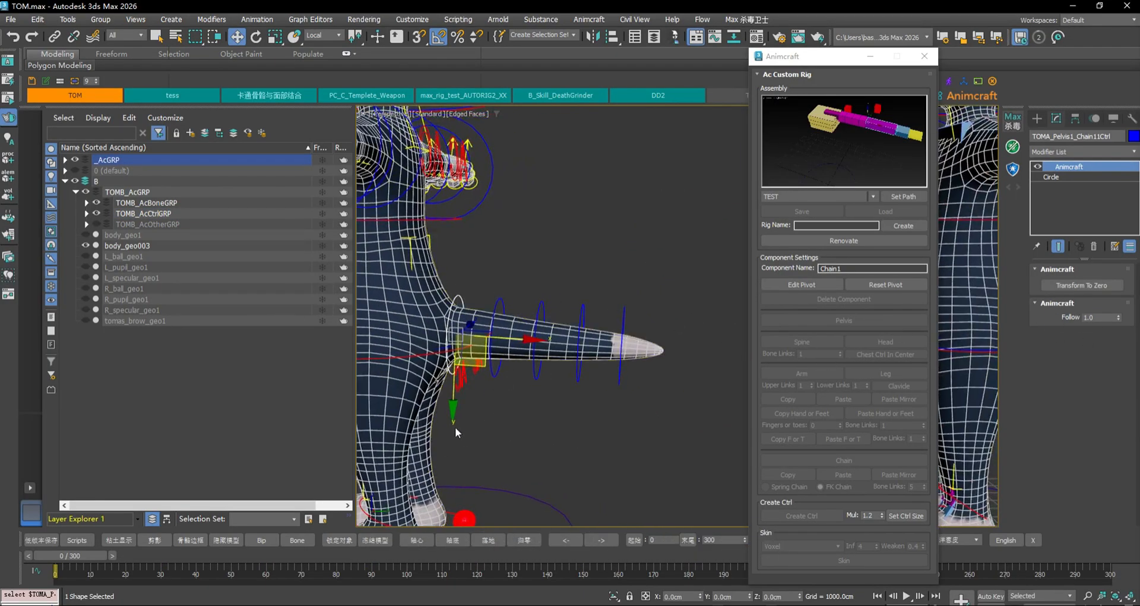
pyautogui.click(525, 309)
pyautogui.click(527, 302)
pyautogui.press('e')
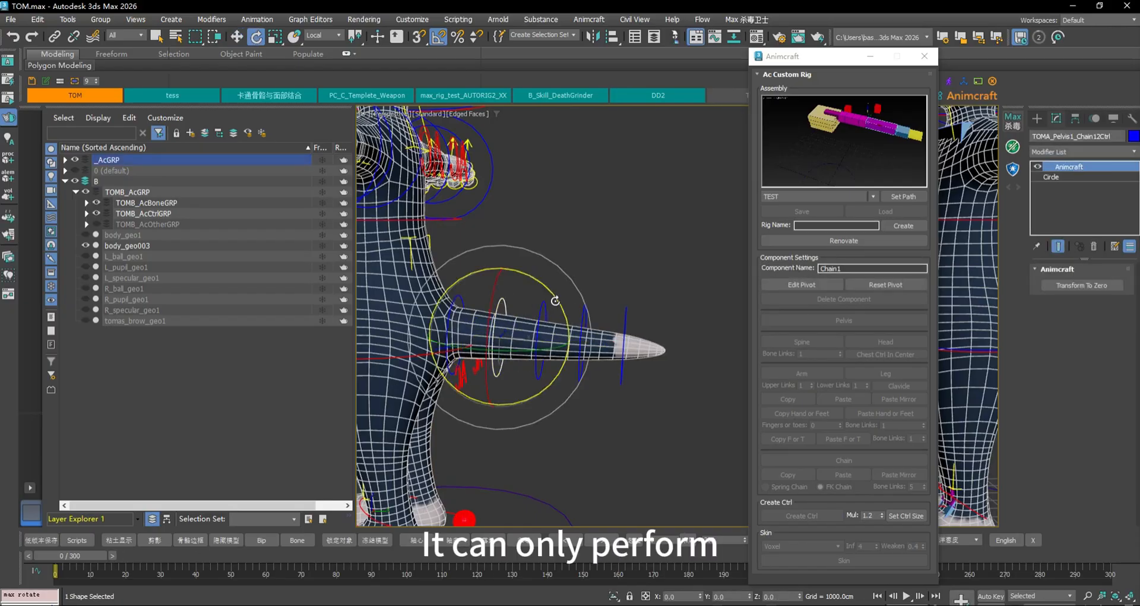
pyautogui.moveTo(551, 300); pyautogui.dragTo(539, 263)
pyautogui.hotkey('ctrl', 'z')
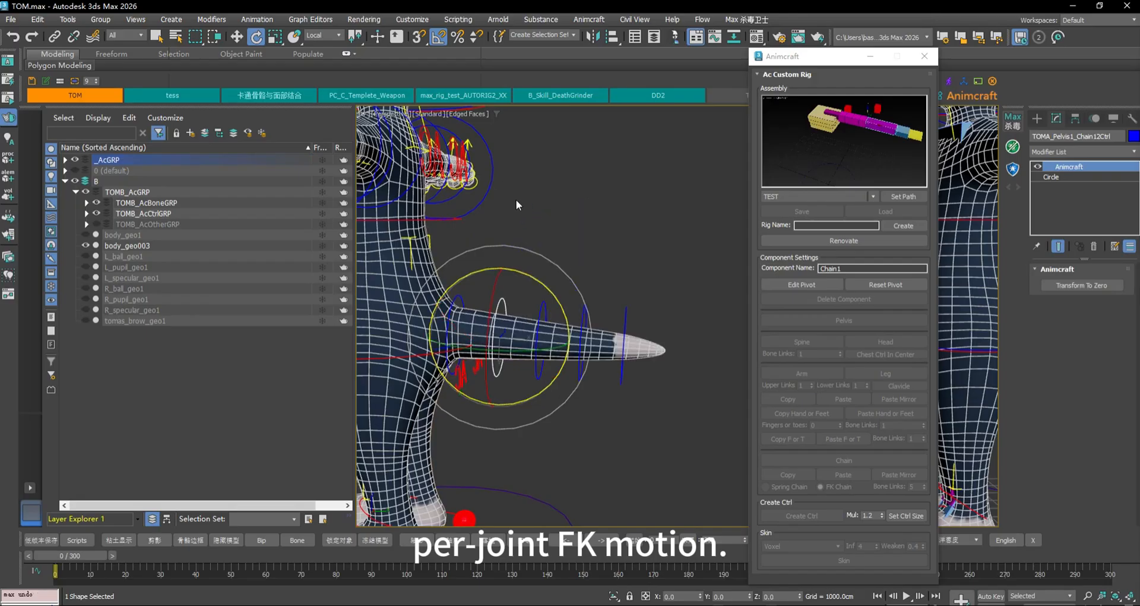
pyautogui.click(565, 274)
pyautogui.click(543, 306)
pyautogui.moveTo(579, 292); pyautogui.dragTo(582, 266)
pyautogui.hotkey('ctrl', 'z')
pyautogui.moveTo(670, 285); pyautogui.dragTo(618, 279, button='middle')
pyautogui.scroll(-5, 558, 260)
# Select the tail-base chain control and inspect the rig in wireframe display
pyautogui.scroll(4, 580, 218)
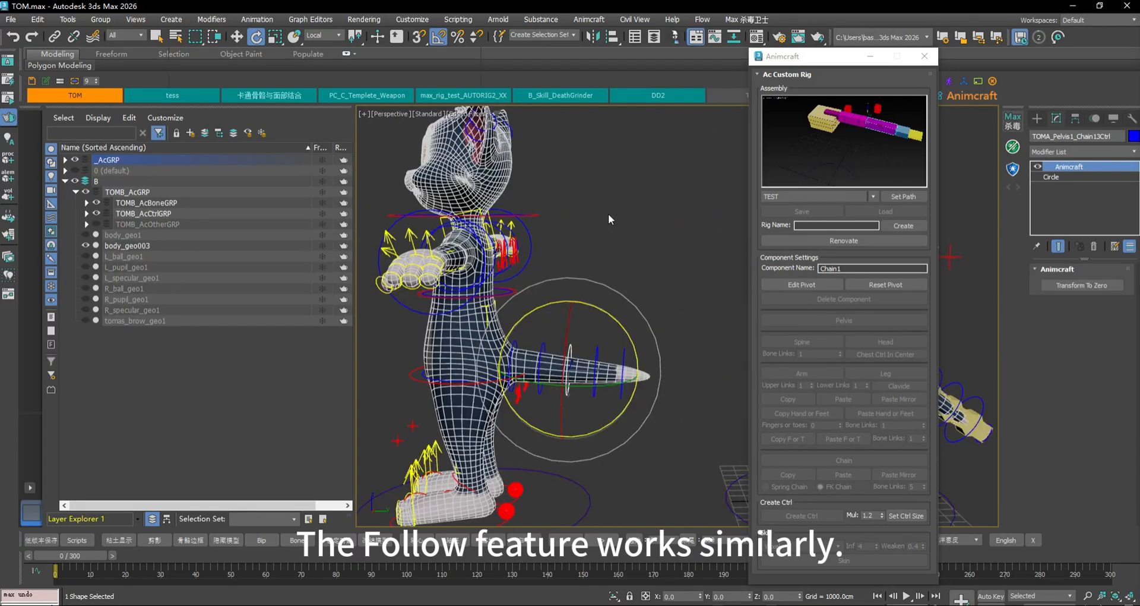
pyautogui.click(529, 346)
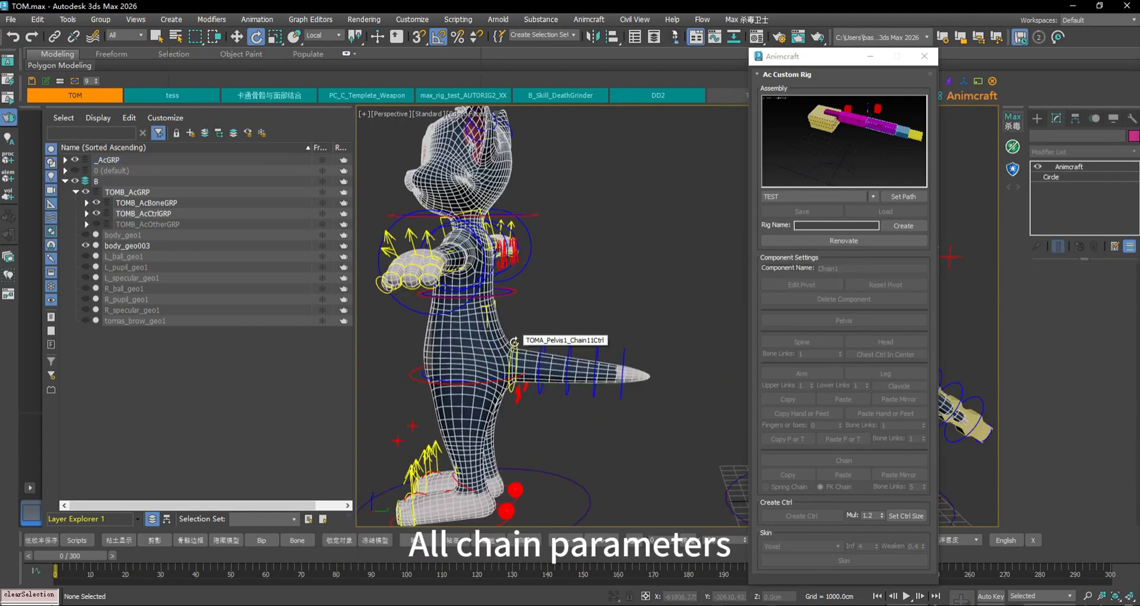
pyautogui.click(515, 342)
pyautogui.scroll(4, 515, 364)
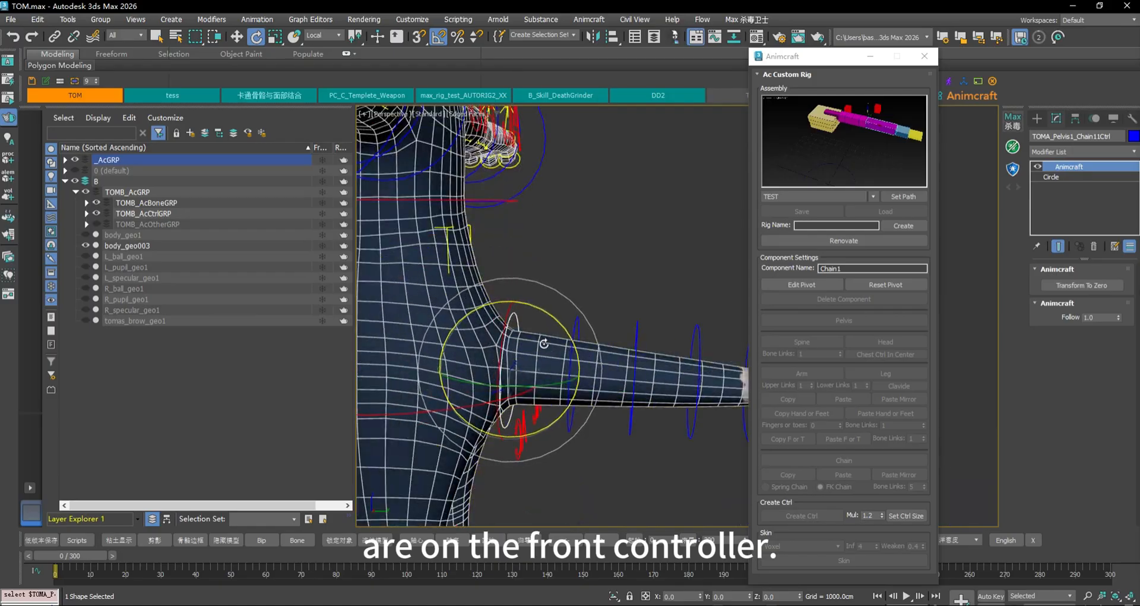
pyautogui.scroll(-4, 526, 354)
pyautogui.scroll(3, 524, 361)
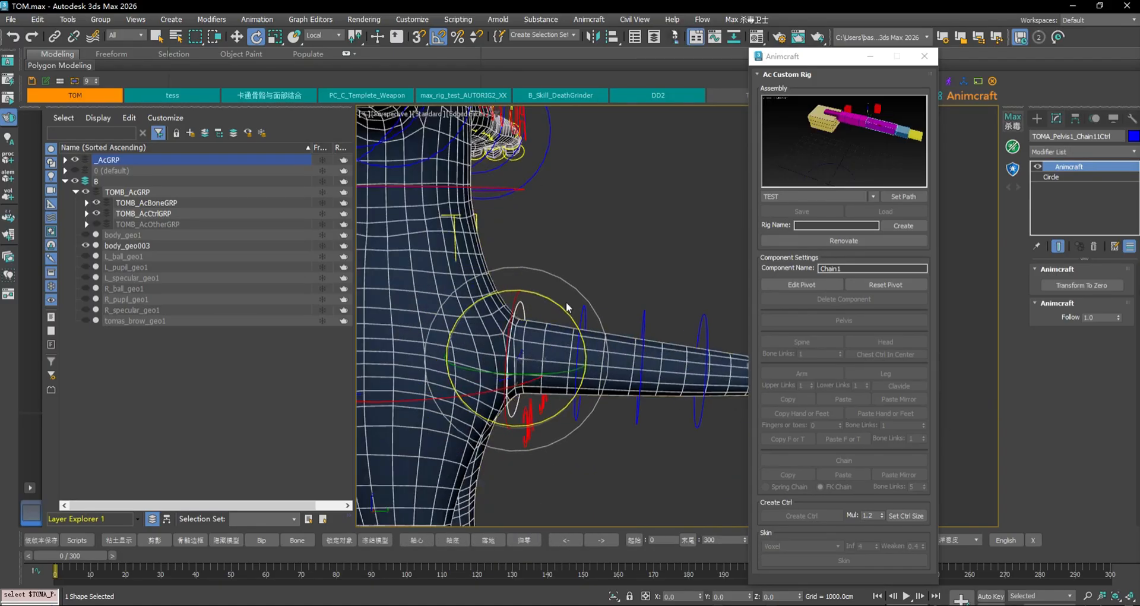
pyautogui.scroll(-3, 570, 233)
pyautogui.moveTo(573, 235); pyautogui.dragTo(651, 367, button='middle')
pyautogui.press('F3')
pyautogui.scroll(3, 455, 287)
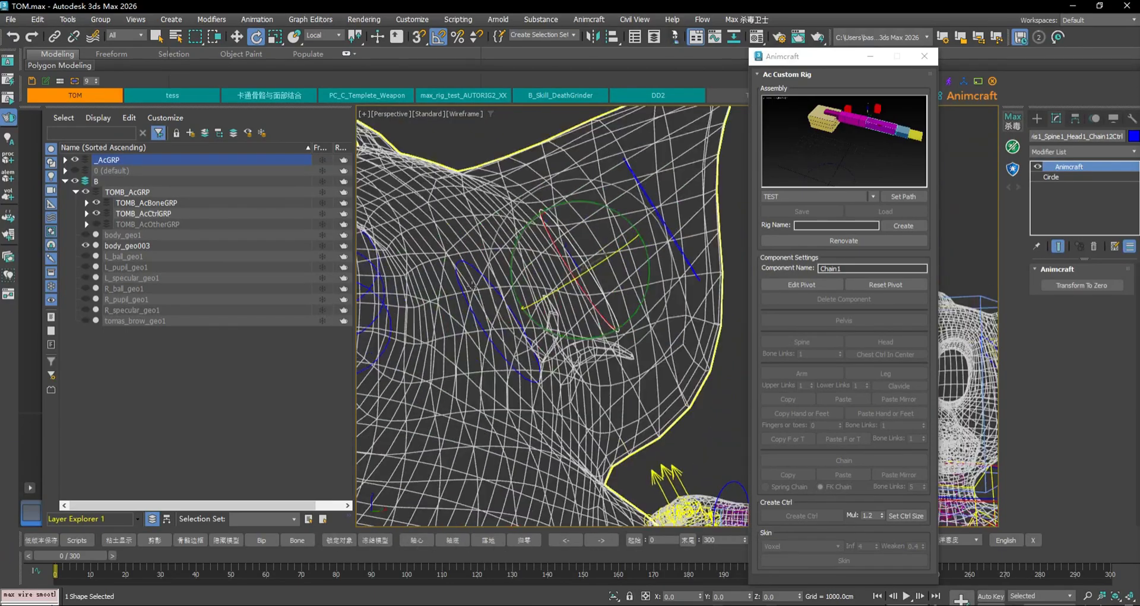
# Select the head chain control near the ear, then return to shaded display from the side
pyautogui.click(457, 283)
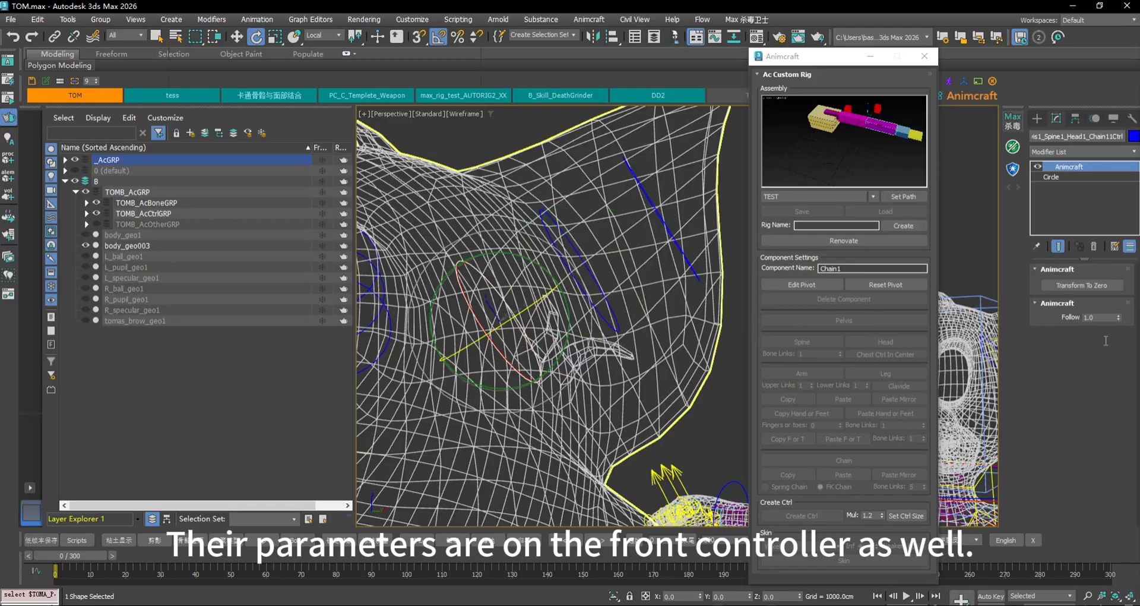
pyautogui.scroll(-5, 601, 346)
pyautogui.moveTo(641, 463); pyautogui.dragTo(661, 308, button='middle')
pyautogui.scroll(-3, 662, 308)
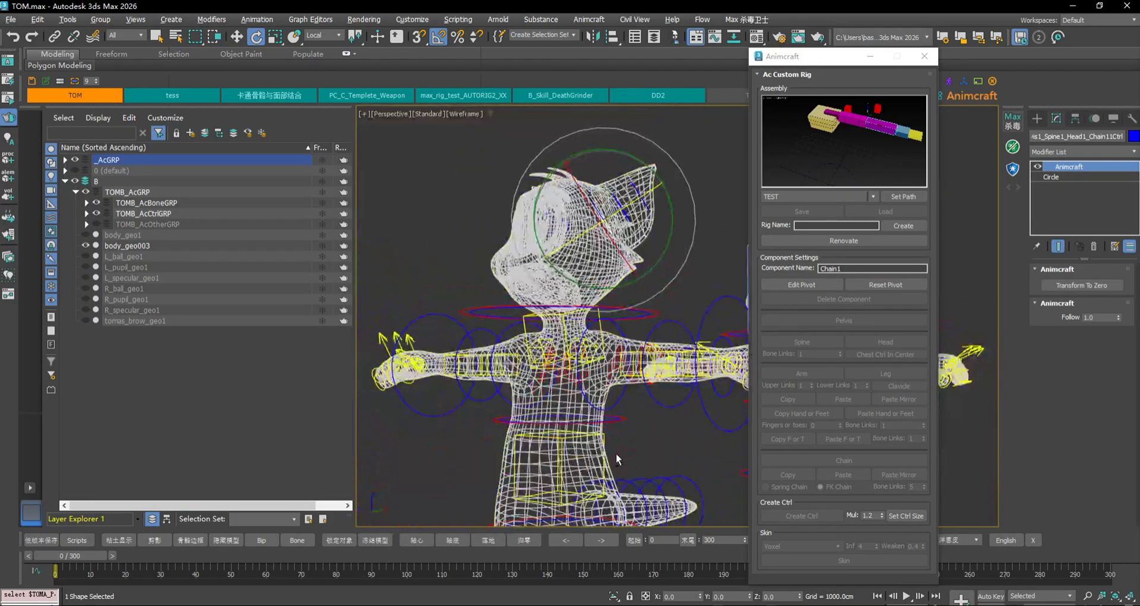
pyautogui.keyDown('alt'); pyautogui.moveTo(616, 459); pyautogui.dragTo(558, 466, button='middle'); pyautogui.keyUp('alt')
pyautogui.press('F3')
pyautogui.moveTo(600, 499); pyautogui.dragTo(584, 407, button='middle')
pyautogui.scroll(5, 584, 407)
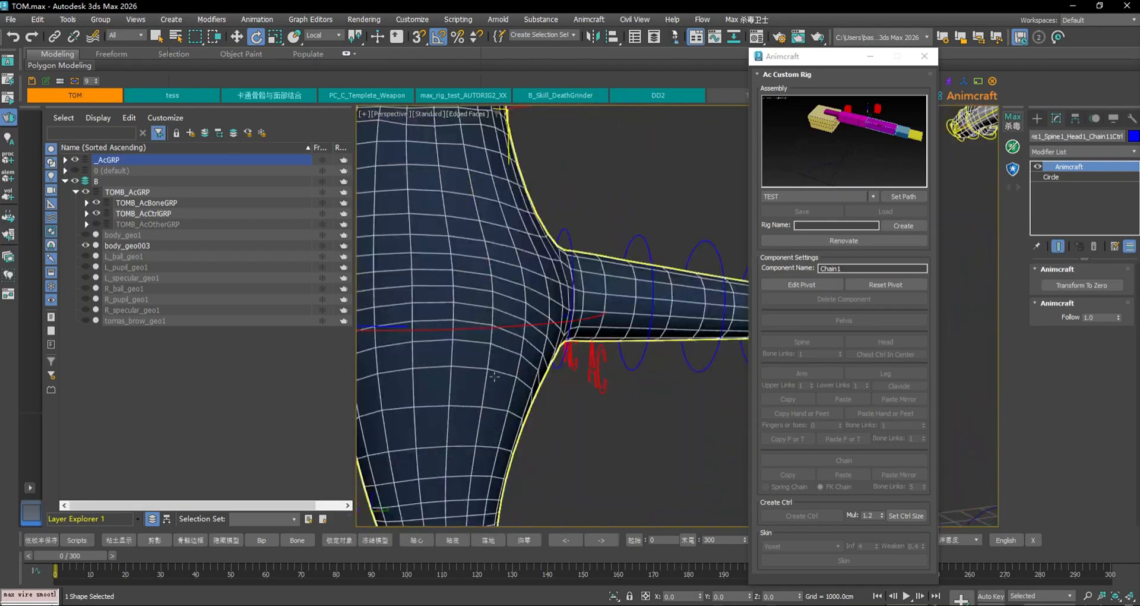
# Test tail follow by rotating the pelvis control, then undo the rotation
pyautogui.click(566, 233)
pyautogui.scroll(-4, 579, 232)
pyautogui.keyDown('alt'); pyautogui.moveTo(625, 214); pyautogui.dragTo(582, 209, button='middle'); pyautogui.keyUp('alt')
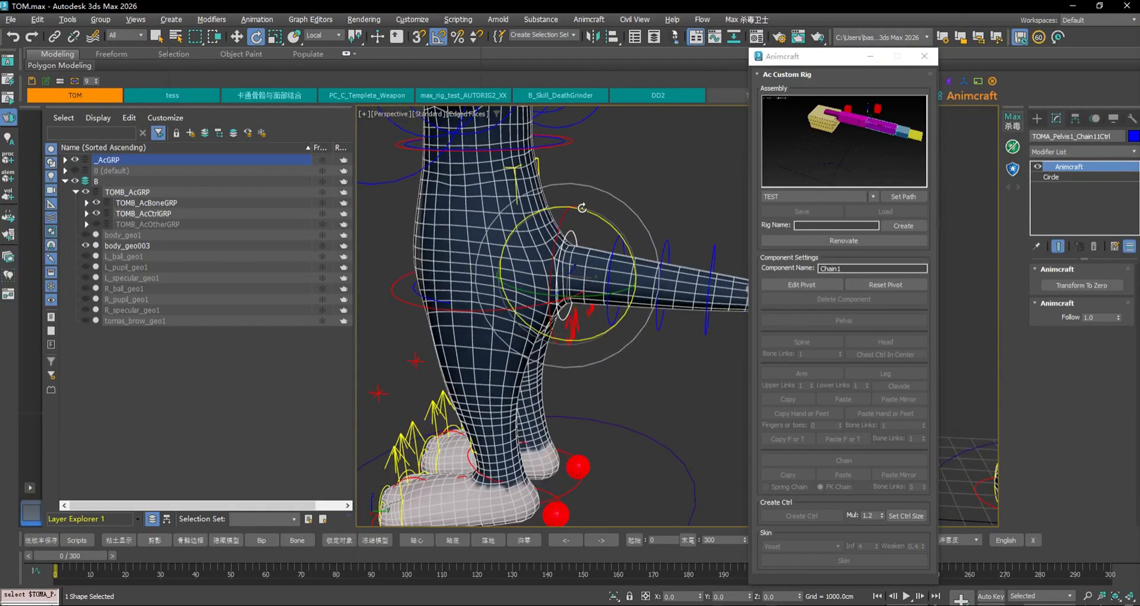
pyautogui.moveTo(491, 242); pyautogui.dragTo(470, 295, button='middle')
pyautogui.click(375, 356)
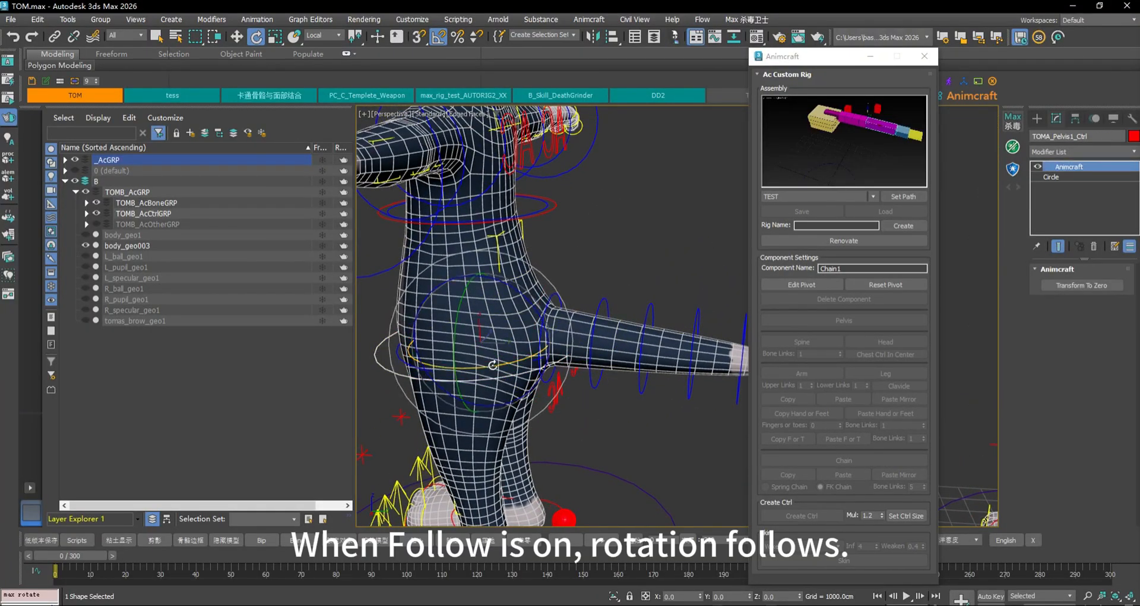
pyautogui.moveTo(493, 364); pyautogui.dragTo(485, 359)
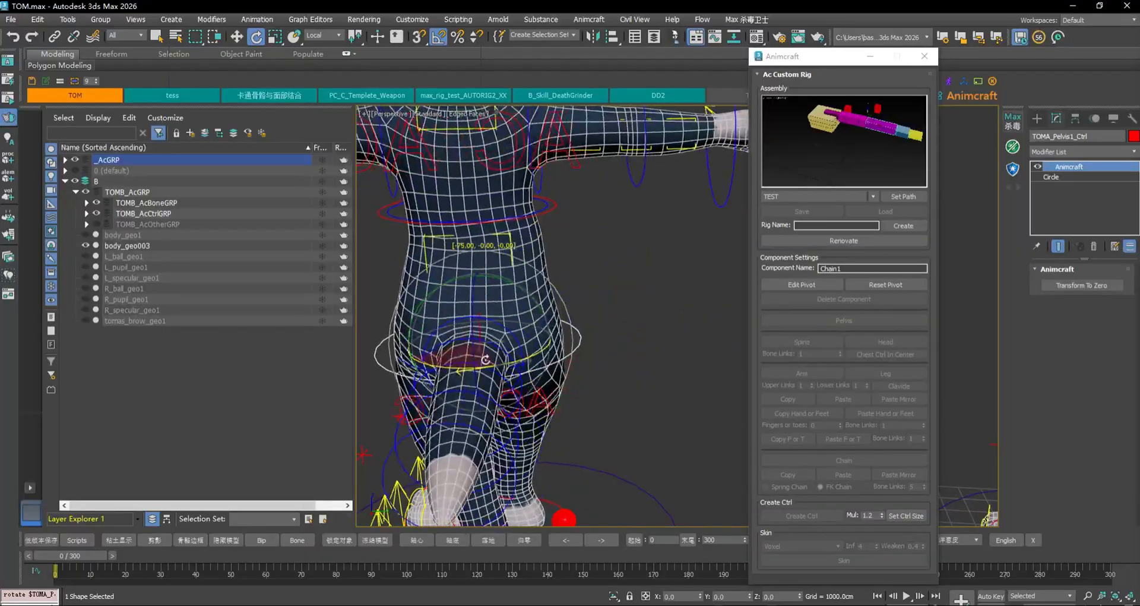
pyautogui.hotkey('ctrl', 'z')
# Rotate the pelvis -45° to twist the body, then undo it back to rest
pyautogui.click(642, 285)
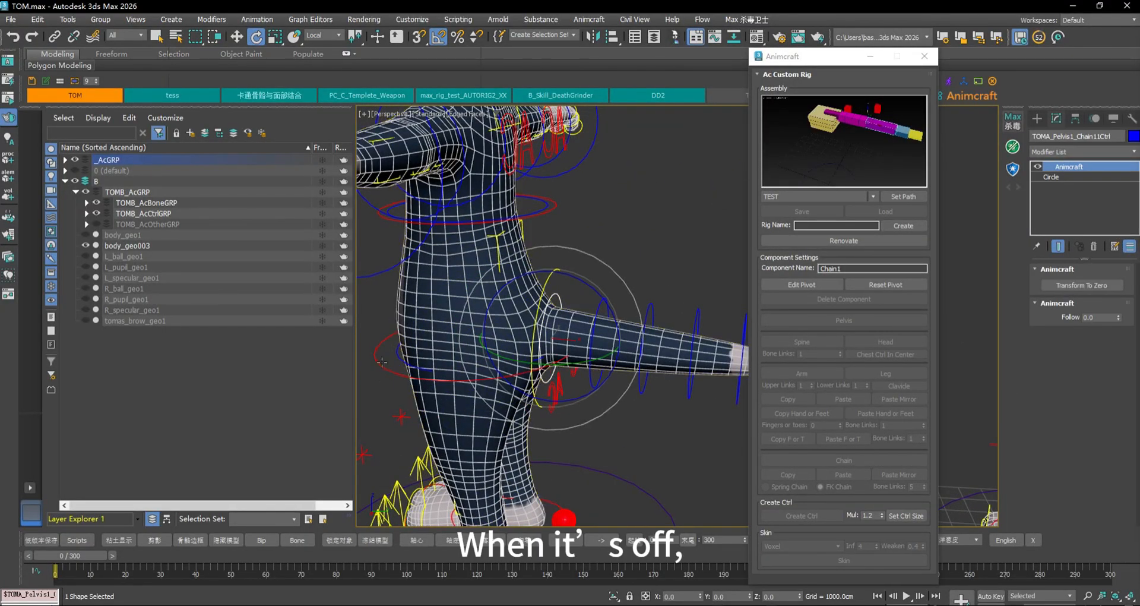
pyautogui.click(496, 361)
pyautogui.moveTo(514, 358); pyautogui.dragTo(462, 367)
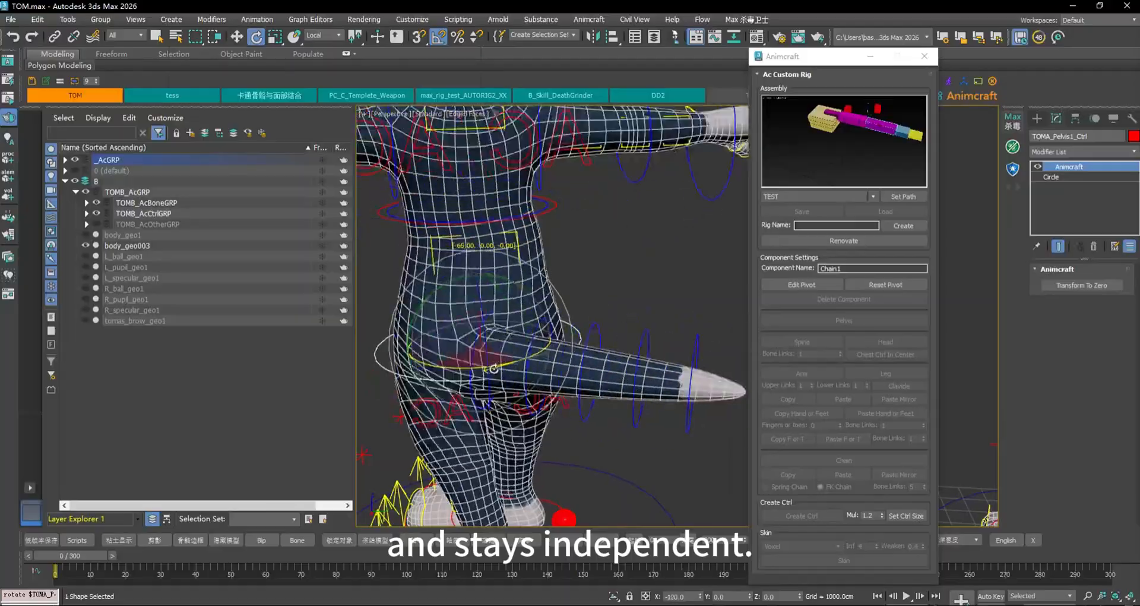
pyautogui.hotkey('ctrl', 'z')
# Select the first tail chain control and scrub the animation through frames 28 and 42
pyautogui.scroll(-3, 645, 423)
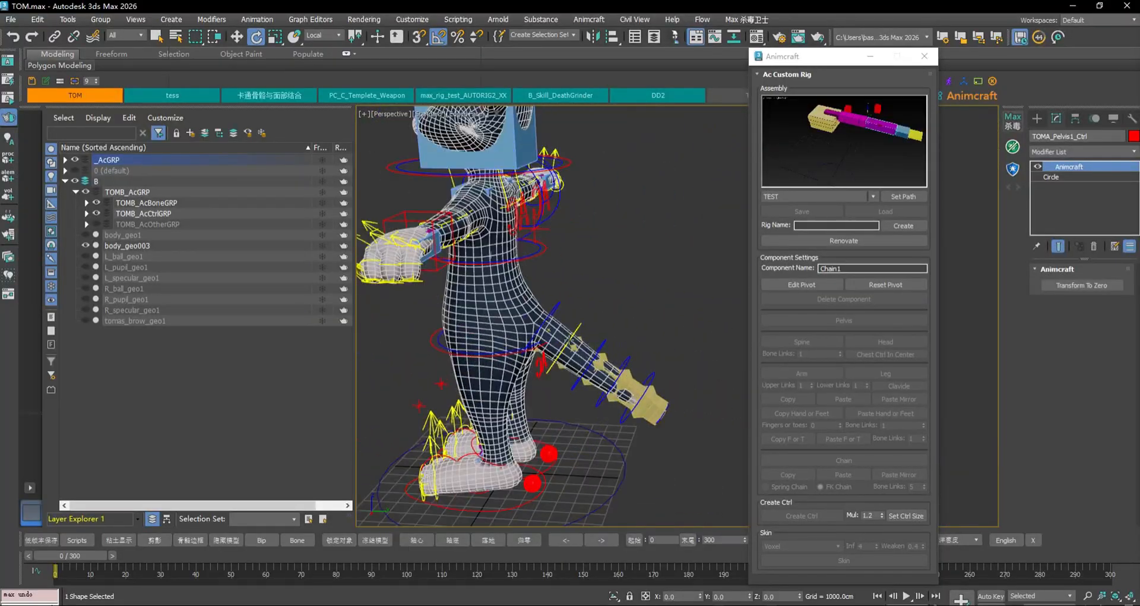
pyautogui.click(557, 300)
pyautogui.scroll(3, 604, 278)
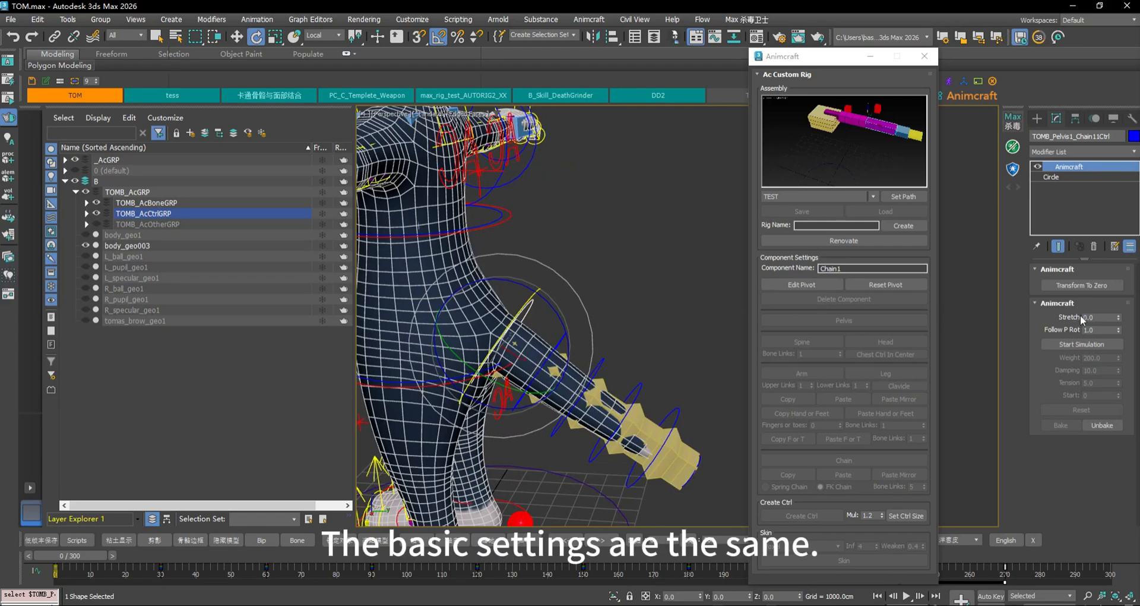
pyautogui.moveTo(598, 323); pyautogui.dragTo(650, 275, button='middle')
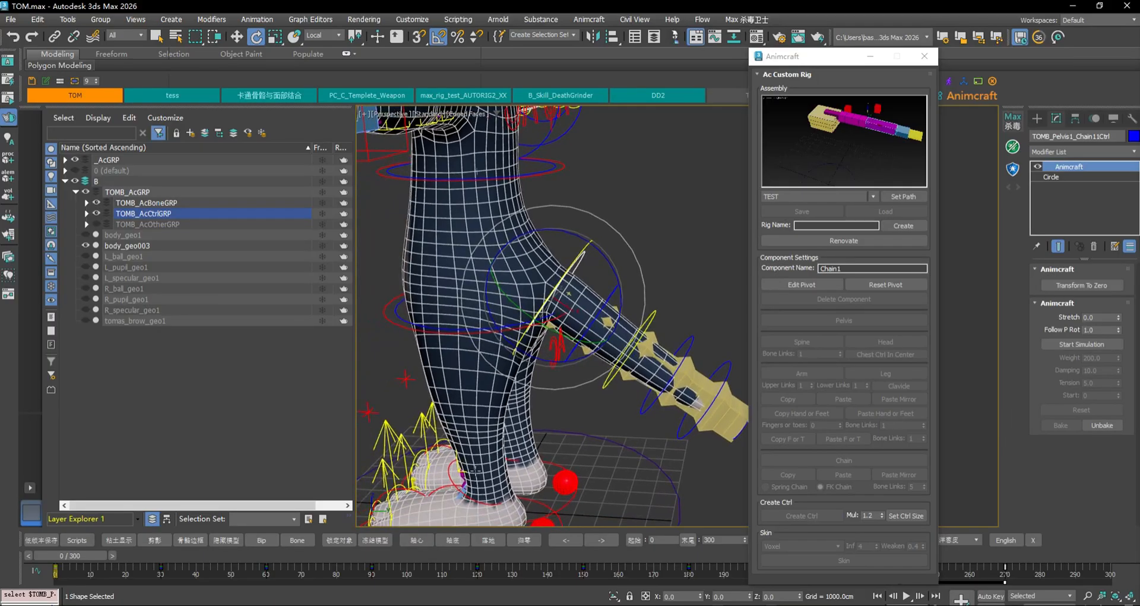
pyautogui.moveTo(82, 554); pyautogui.dragTo(225, 557)
pyautogui.press('e')
pyautogui.moveTo(577, 395); pyautogui.dragTo(465, 445, button='middle')
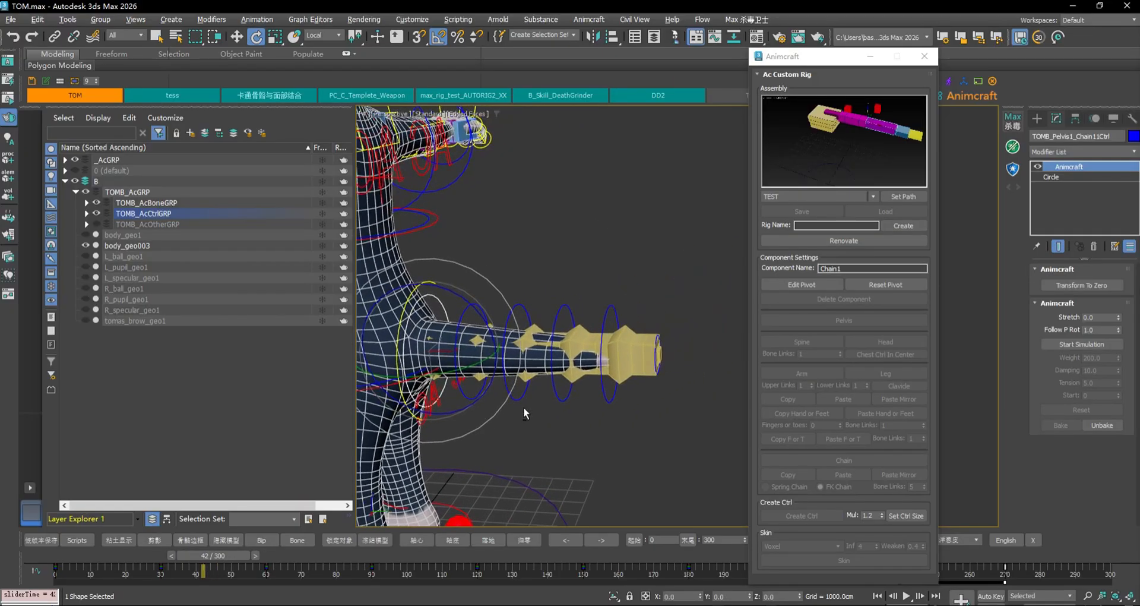
pyautogui.keyDown('alt'); pyautogui.moveTo(523, 409); pyautogui.dragTo(533, 408, button='middle'); pyautogui.keyUp('alt')
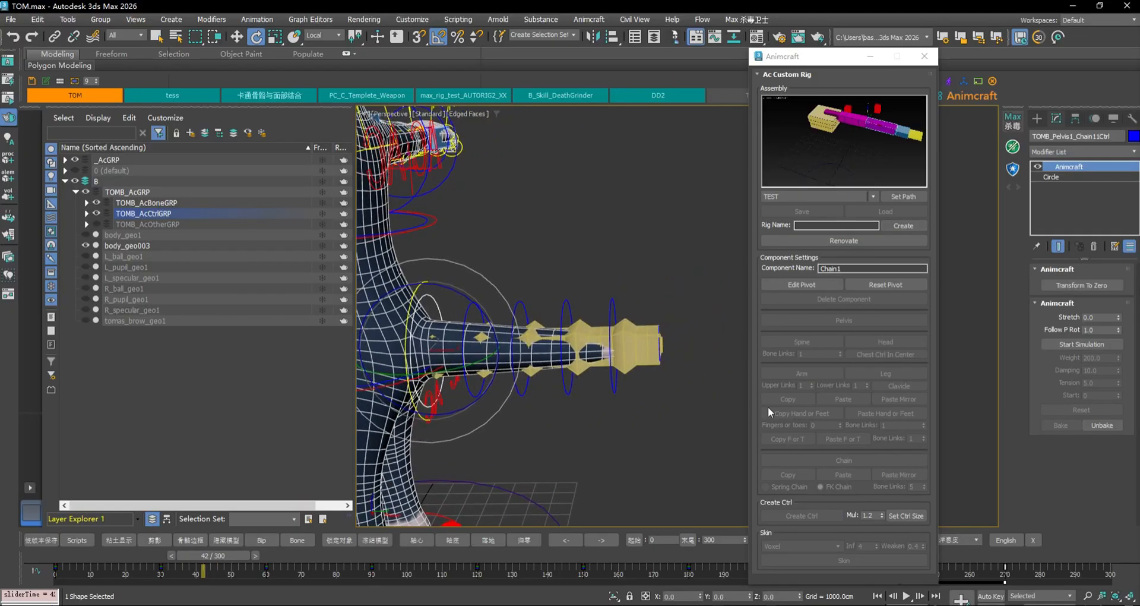
# Turn on squash and stretch, then test it by pulling the second tail control and undoing
pyautogui.click(1119, 316)
pyautogui.moveTo(532, 244); pyautogui.dragTo(570, 225, button='middle')
pyautogui.press('w')
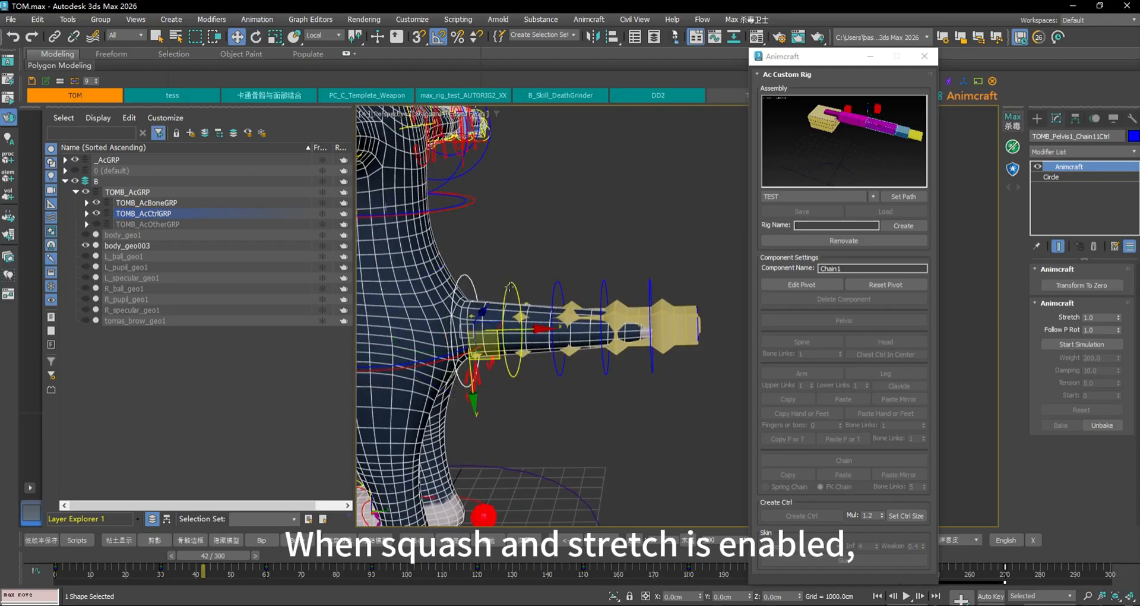
pyautogui.click(514, 286)
pyautogui.moveTo(558, 331); pyautogui.dragTo(643, 246)
pyautogui.hotkey('ctrl', 'z')
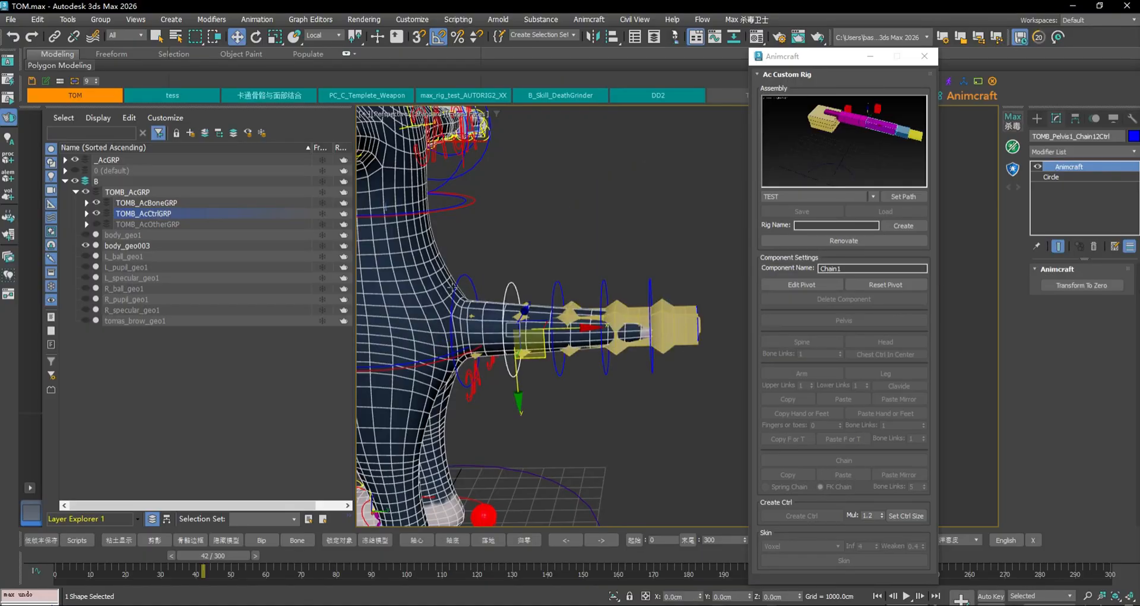
# Retest stretching with the second tail control, then set the tail's Stretch to 1.0
pyautogui.click(457, 288)
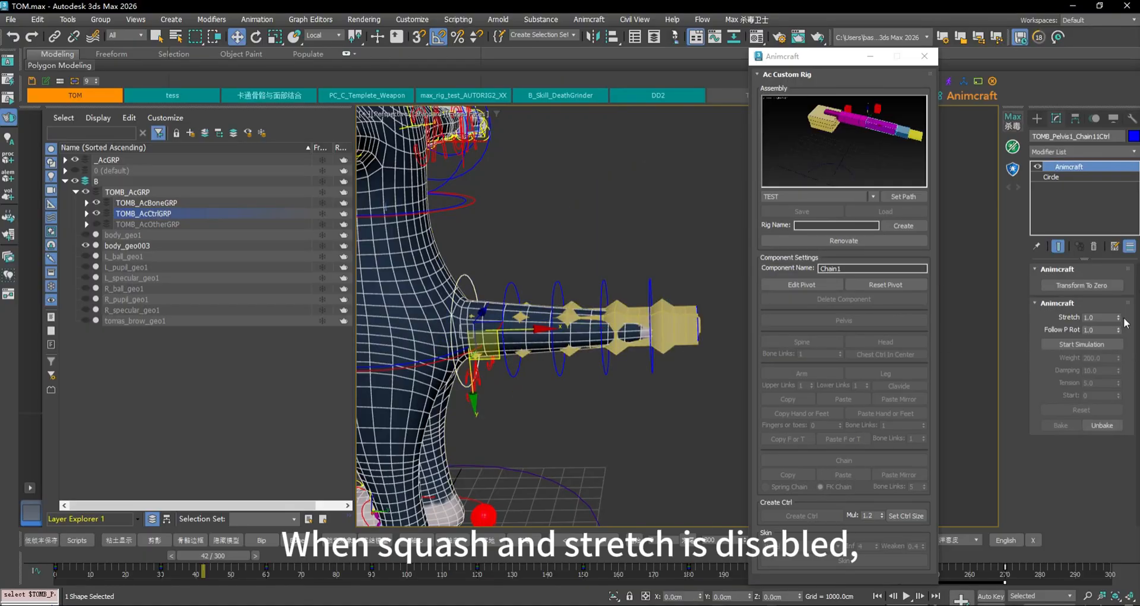
pyautogui.click(529, 291)
pyautogui.moveTo(553, 345); pyautogui.dragTo(636, 210)
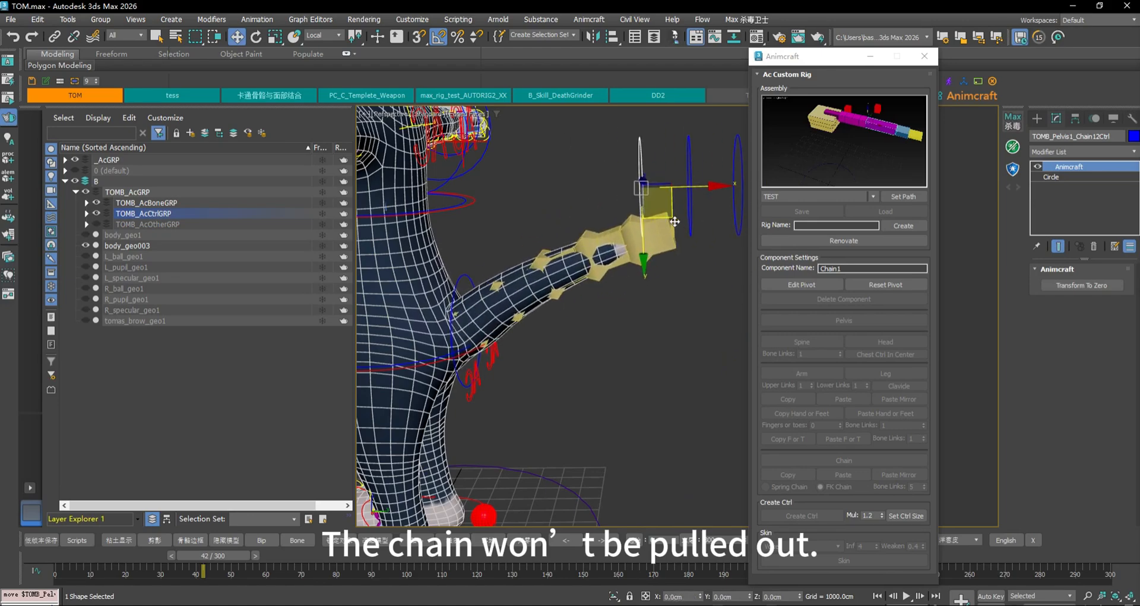
pyautogui.hotkey('ctrl', 'z')
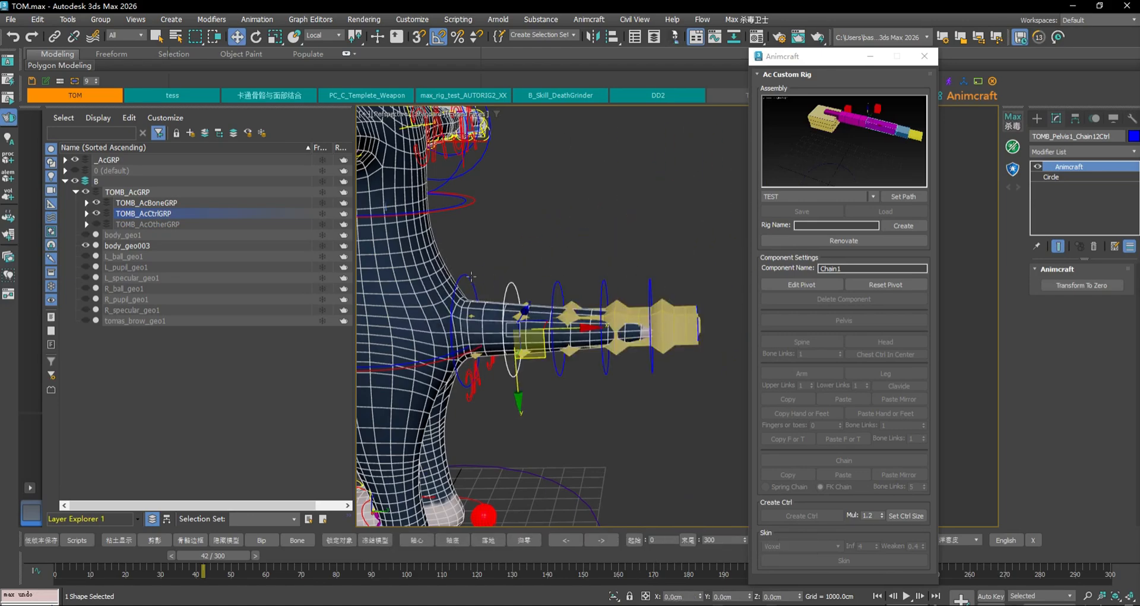
pyautogui.click(470, 276)
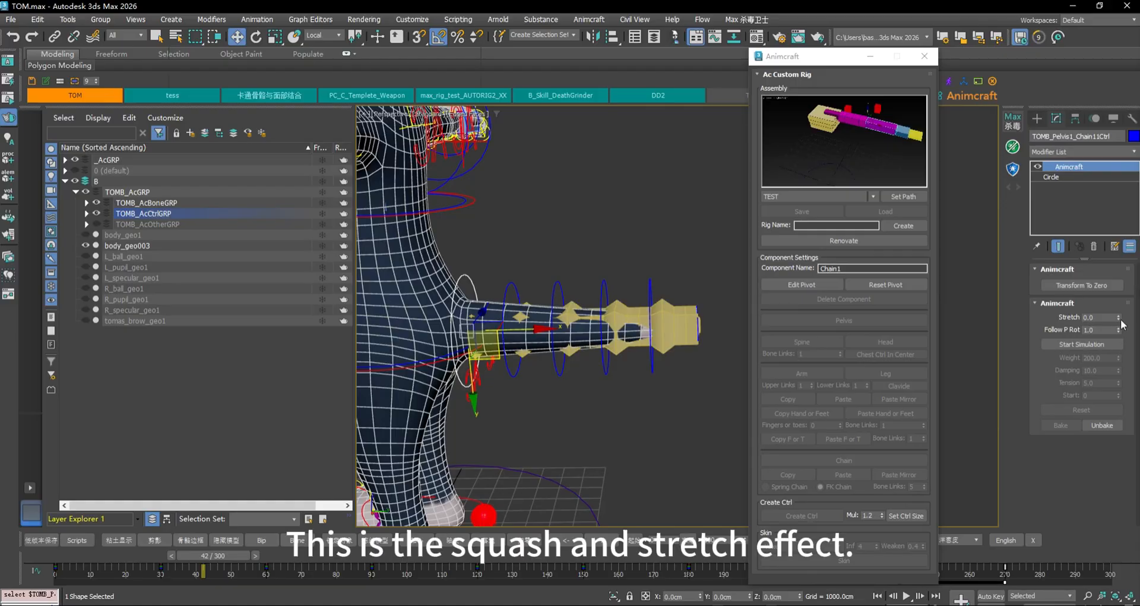
pyautogui.moveTo(1120, 319); pyautogui.dragTo(1123, 278)
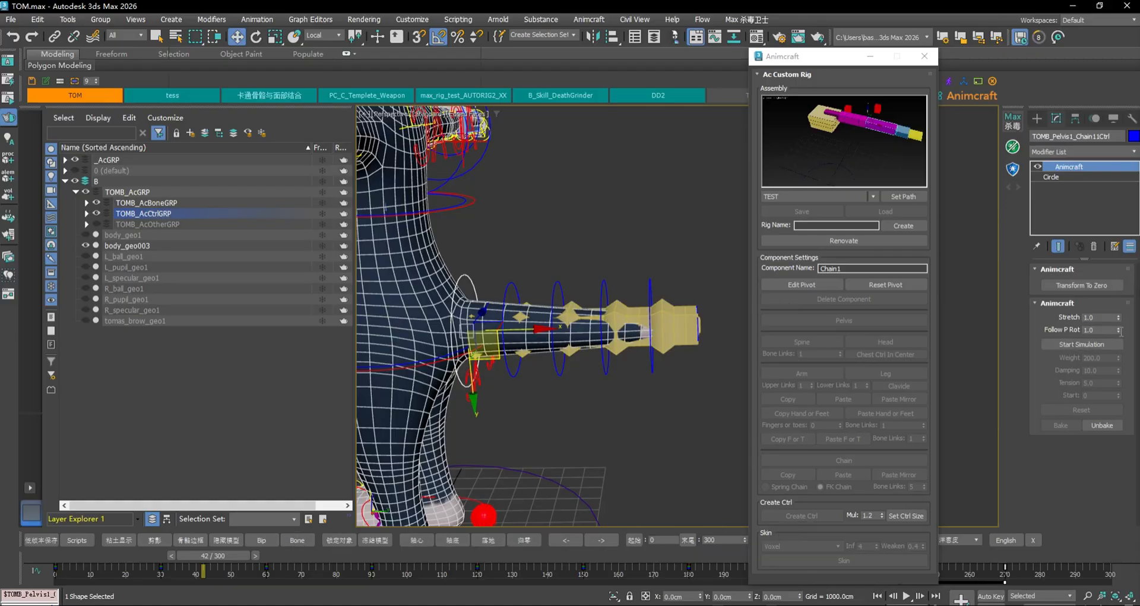
# Rotate the pelvis children control to check whether the tail follows, then undo
pyautogui.click(433, 364)
pyautogui.moveTo(539, 387); pyautogui.dragTo(580, 382, button='middle')
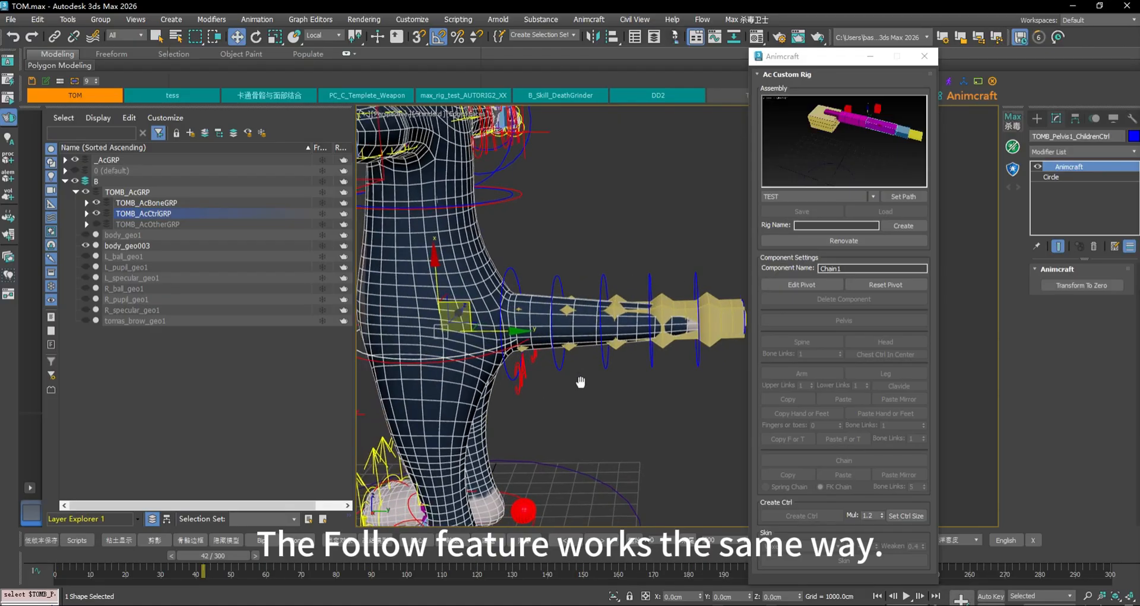
pyautogui.press('e')
pyautogui.moveTo(456, 349); pyautogui.dragTo(437, 351)
pyautogui.hotkey('ctrl', 'z')
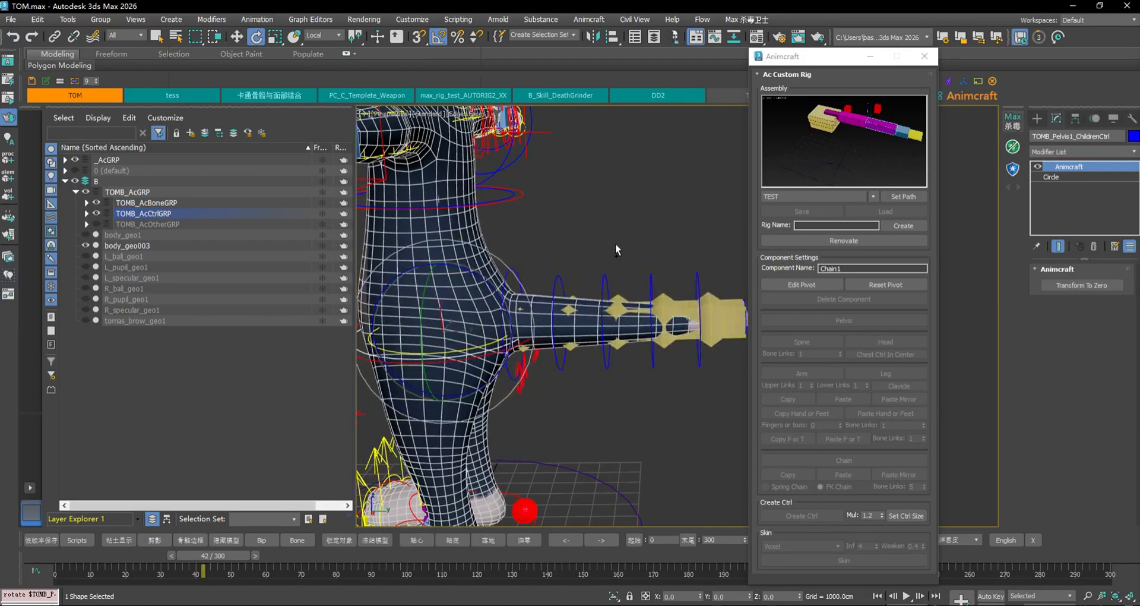
# Start the spring simulation on the first tail chain control (Weight 200, Damping 10, Tension 5)
pyautogui.click(615, 243)
pyautogui.click(512, 270)
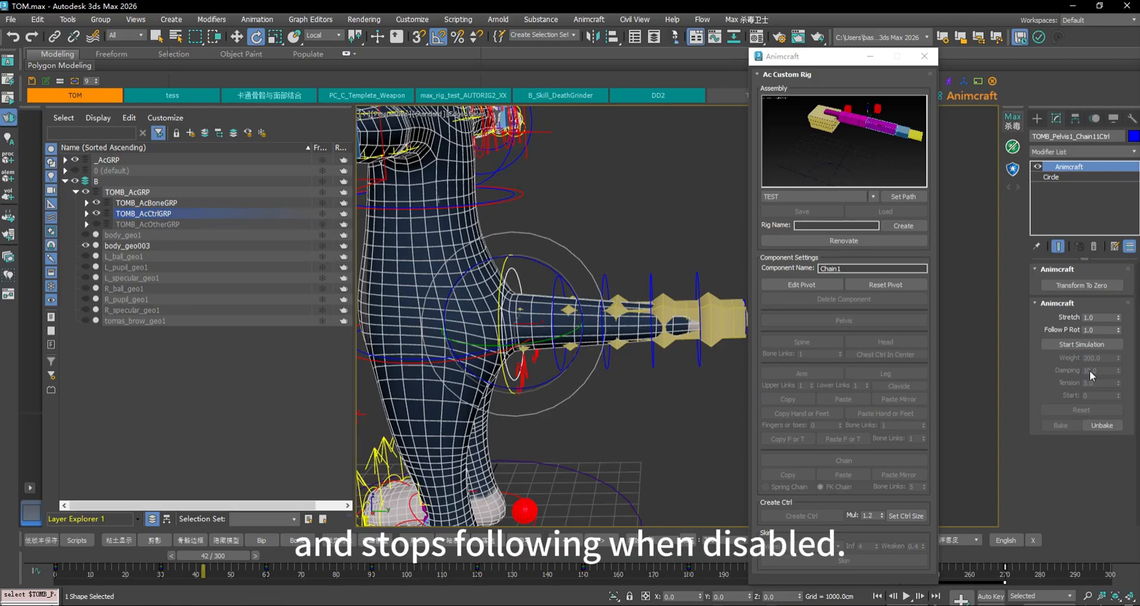
pyautogui.click(1088, 344)
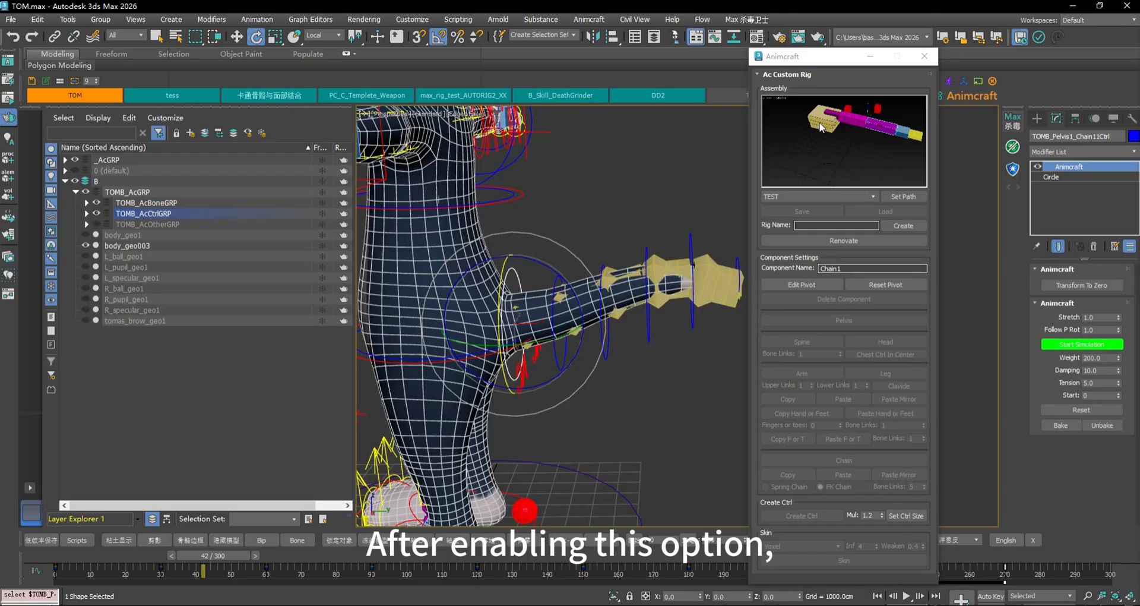
# Close the rig builder, stop the tail simulation, and scrub the preset tail animation
pyautogui.click(924, 56)
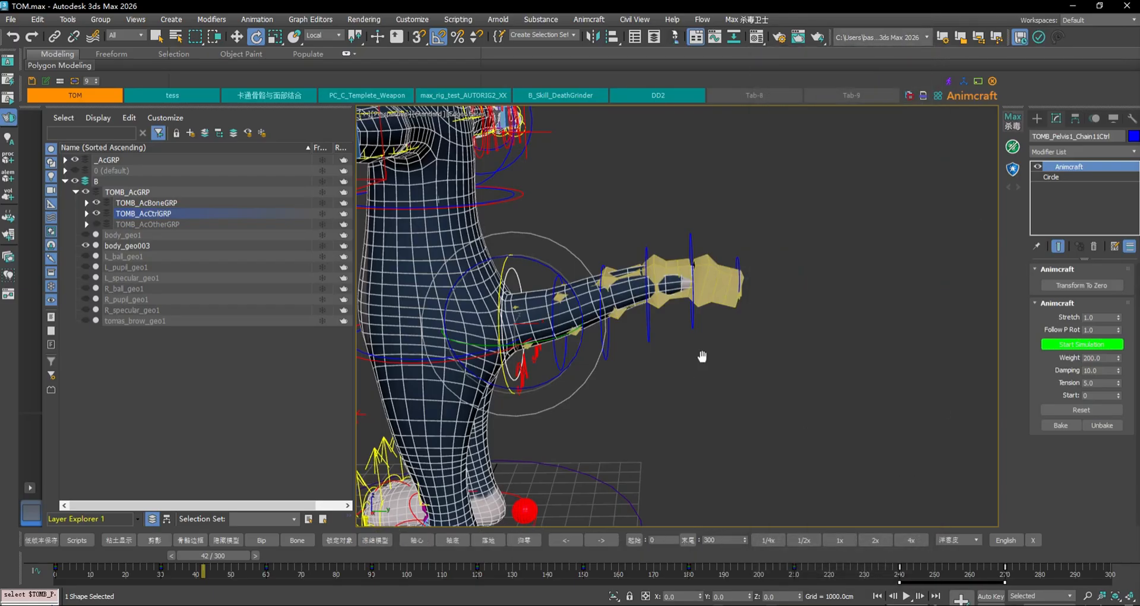
pyautogui.moveTo(702, 356); pyautogui.dragTo(768, 333, button='middle')
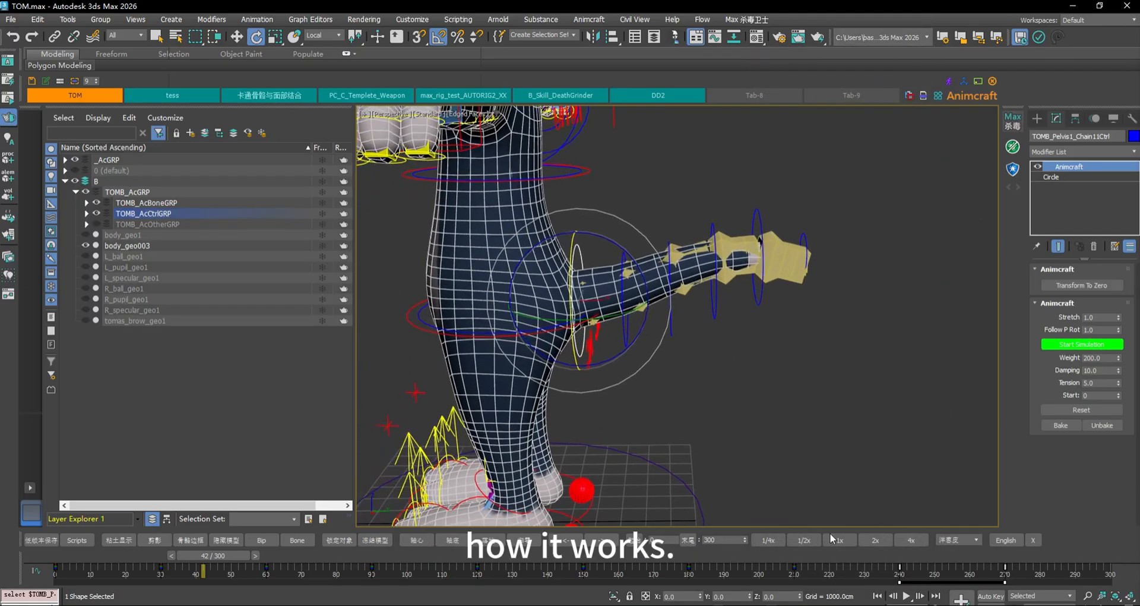
pyautogui.click(1090, 343)
pyautogui.click(589, 244)
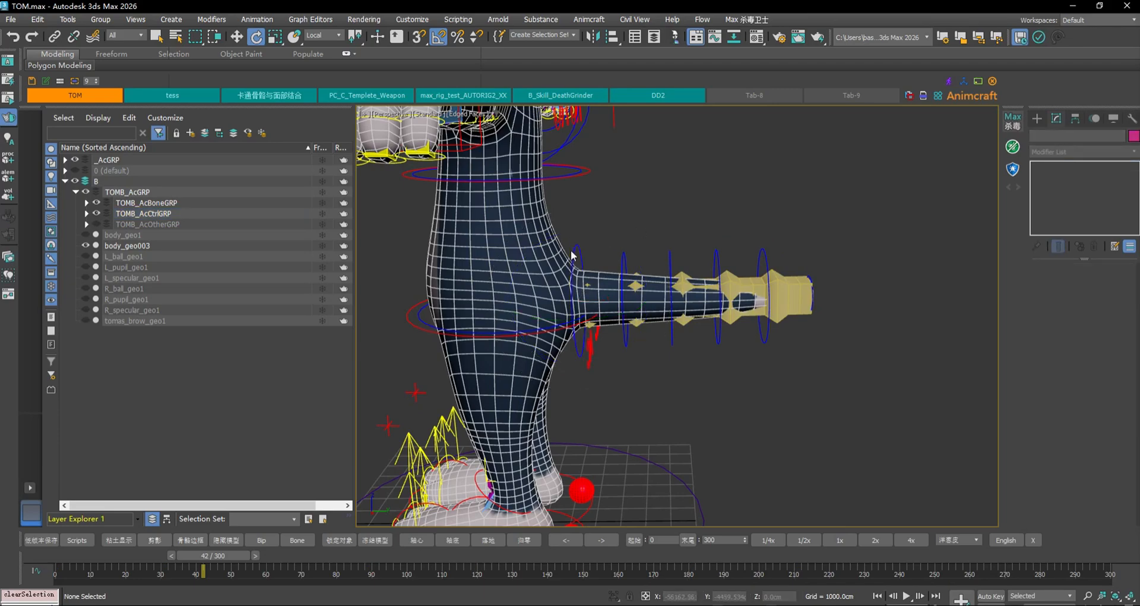
pyautogui.click(573, 252)
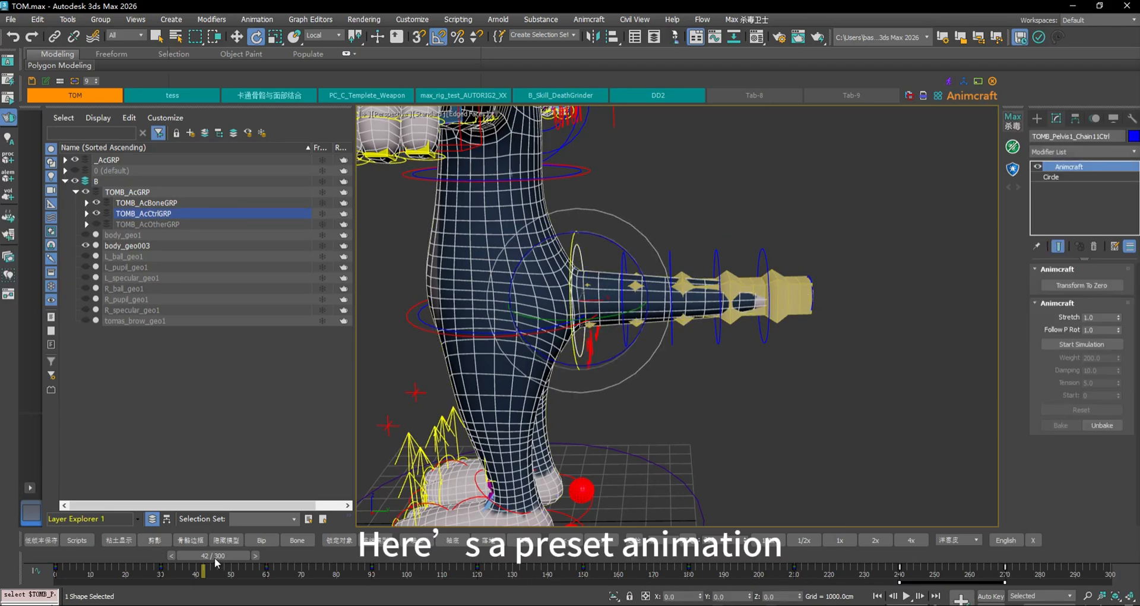
pyautogui.moveTo(215, 563); pyautogui.dragTo(490, 510)
# Restart the tail's spring simulation and play the animation from the start
pyautogui.click(798, 391)
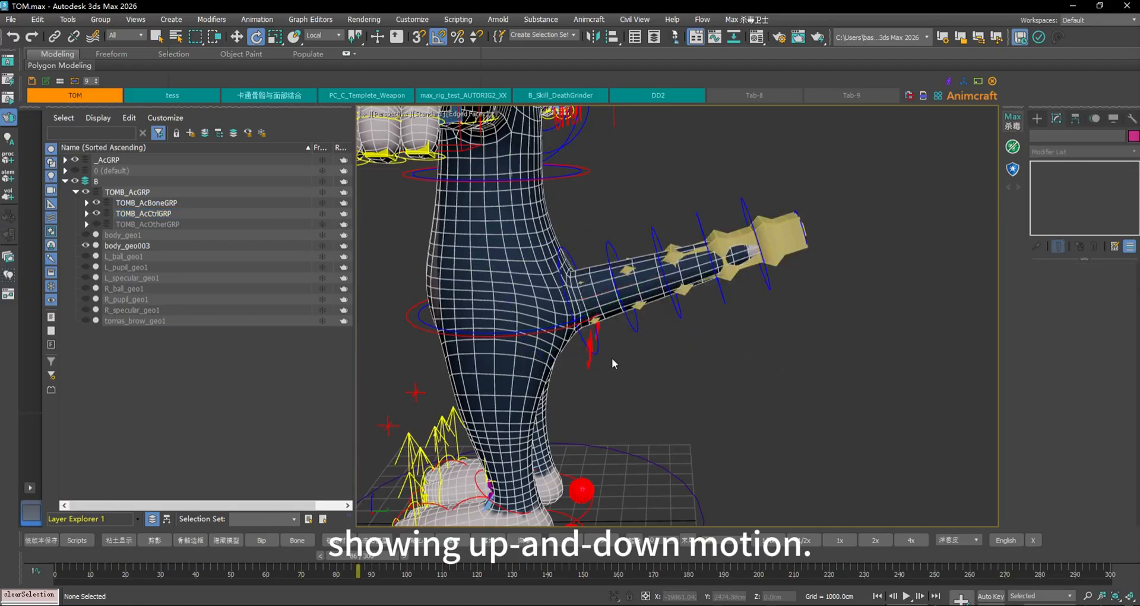
pyautogui.click(600, 349)
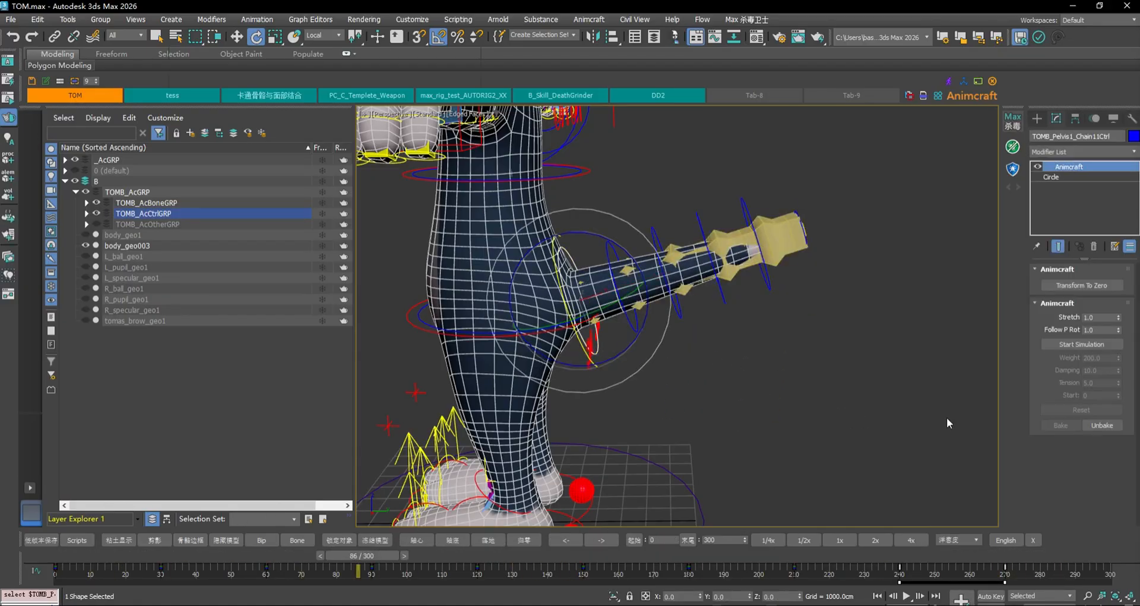
pyautogui.click(1086, 344)
pyautogui.click(878, 595)
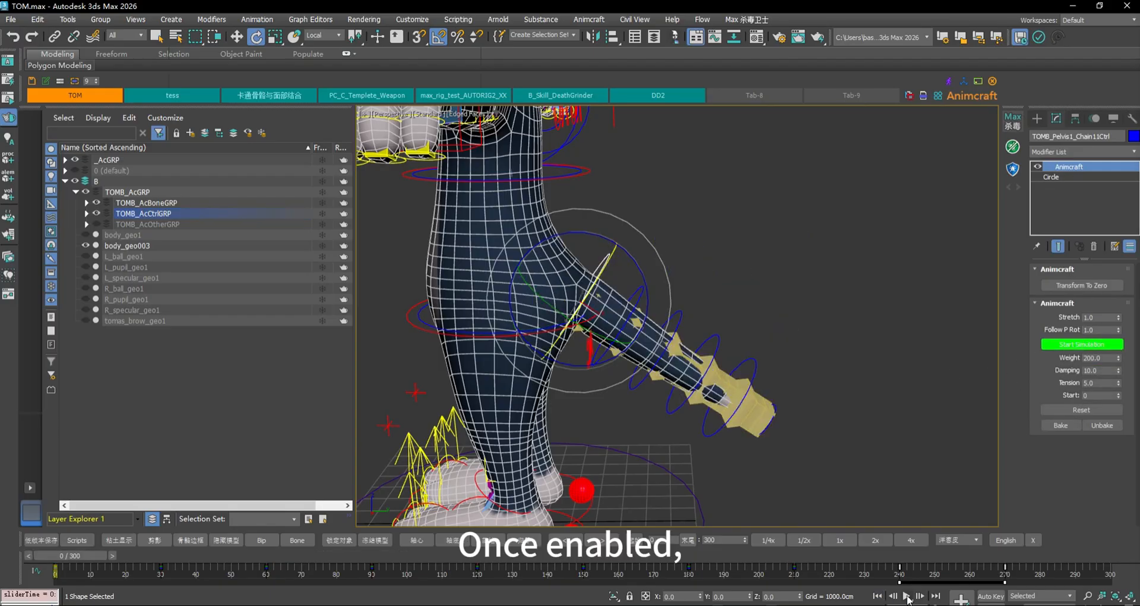
pyautogui.click(906, 596)
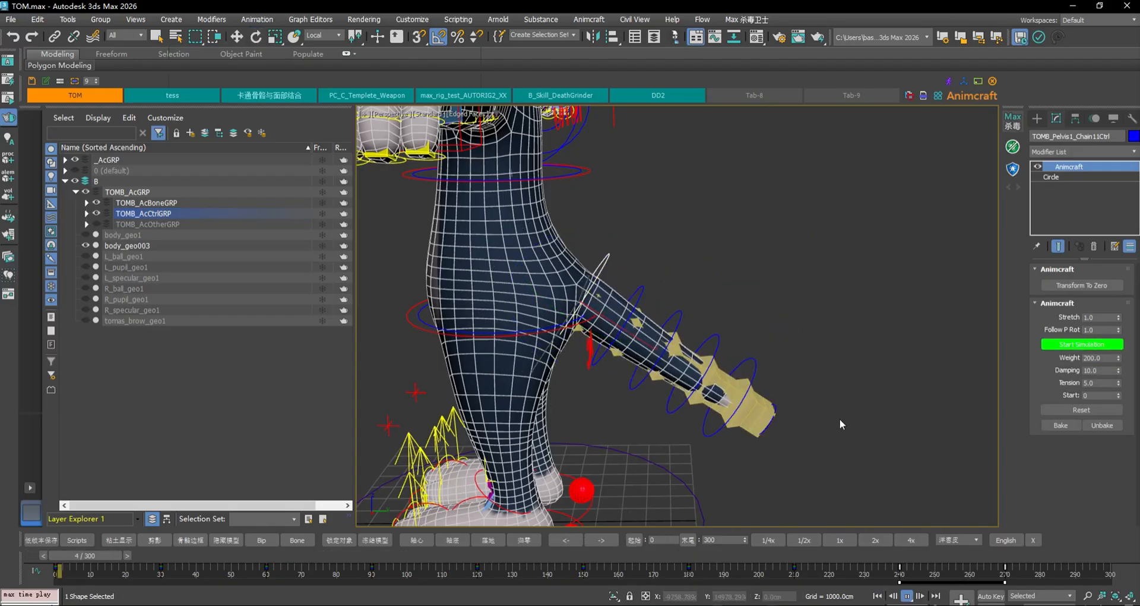
pyautogui.click(907, 595)
# Hide TOMB_AcBoneGRP in the Layer Explorer and play the simulated animation again
pyautogui.press('e')
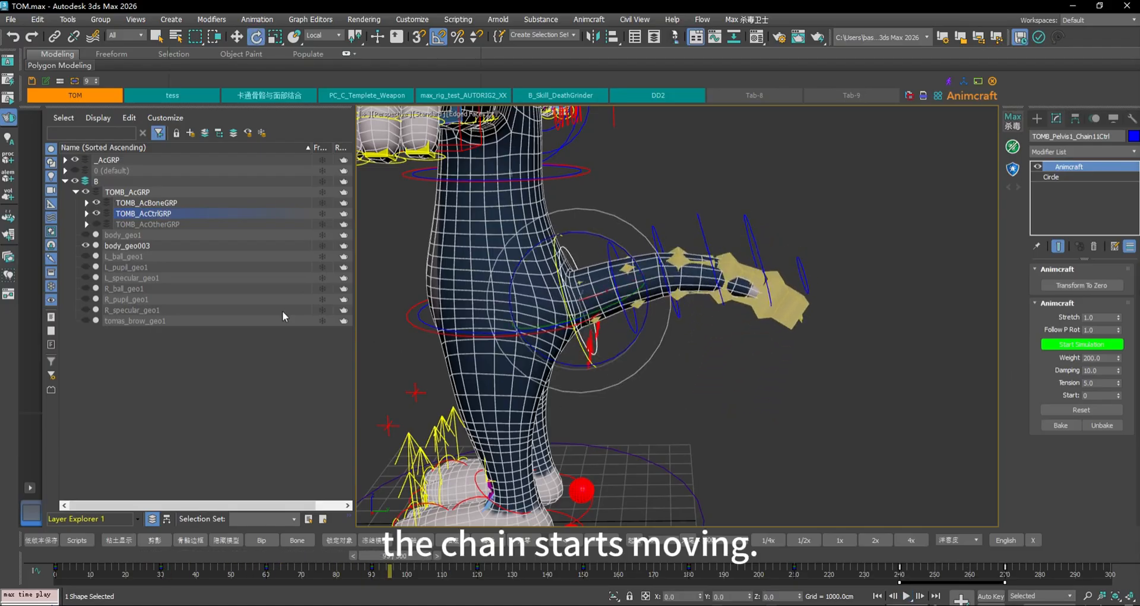
pyautogui.click(96, 202)
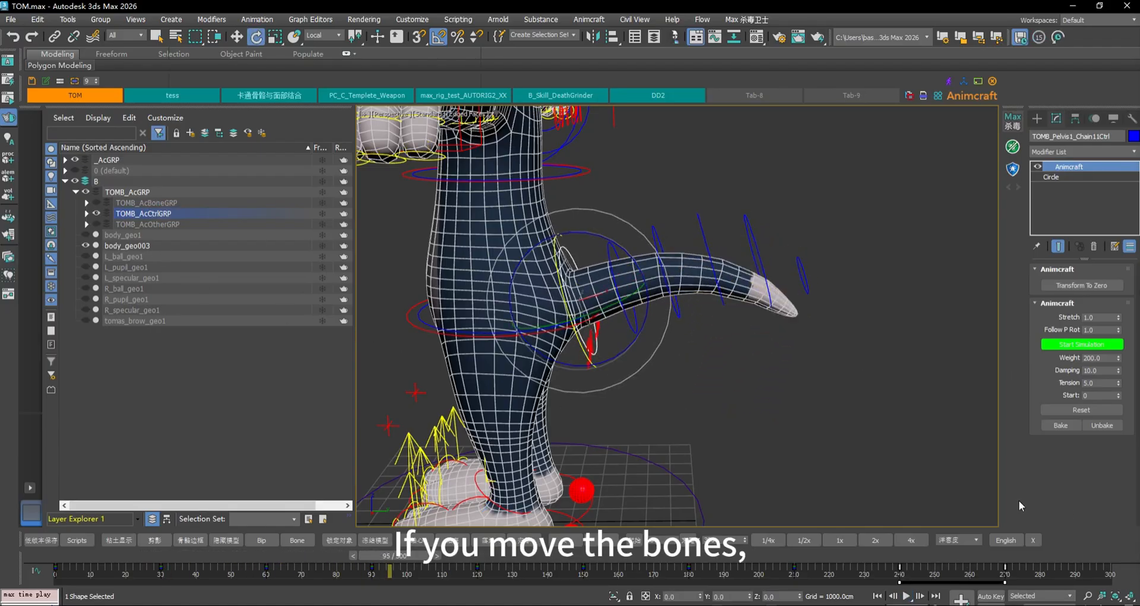
pyautogui.click(963, 504)
pyautogui.click(907, 596)
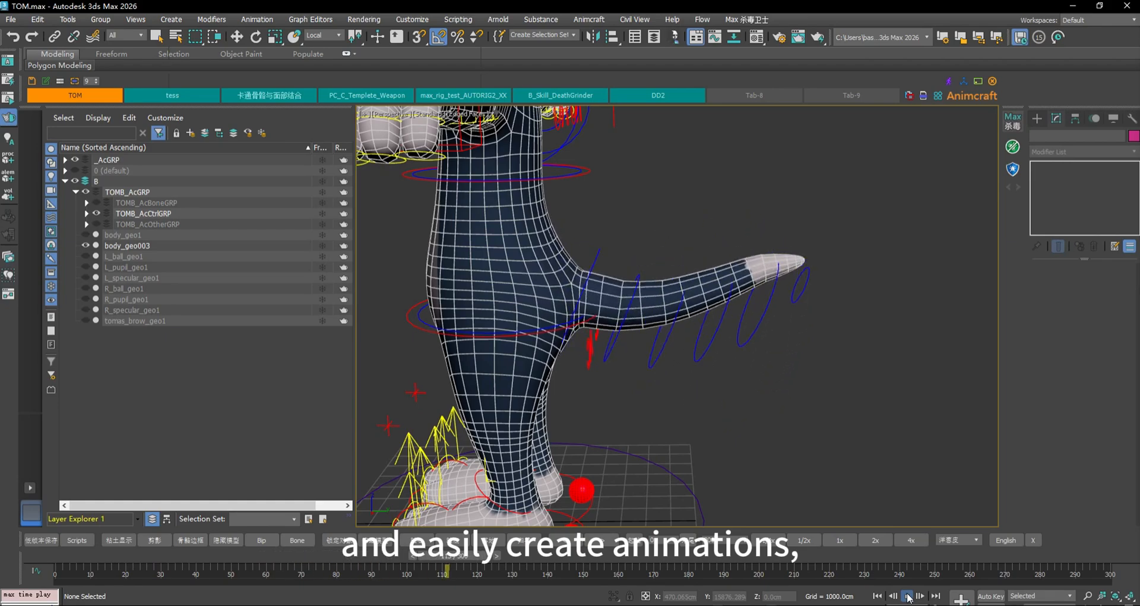
pyautogui.click(907, 595)
# Select the tail base control and frame the tail in the viewport
pyautogui.press('e')
pyautogui.click(608, 256)
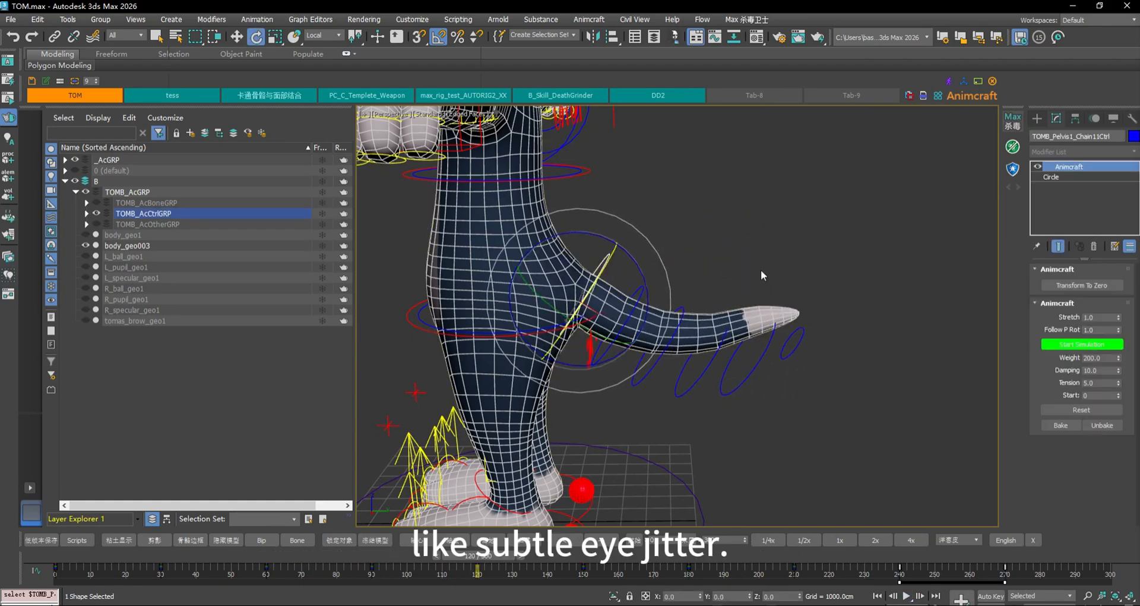
pyautogui.moveTo(762, 246); pyautogui.dragTo(713, 261, button='middle')
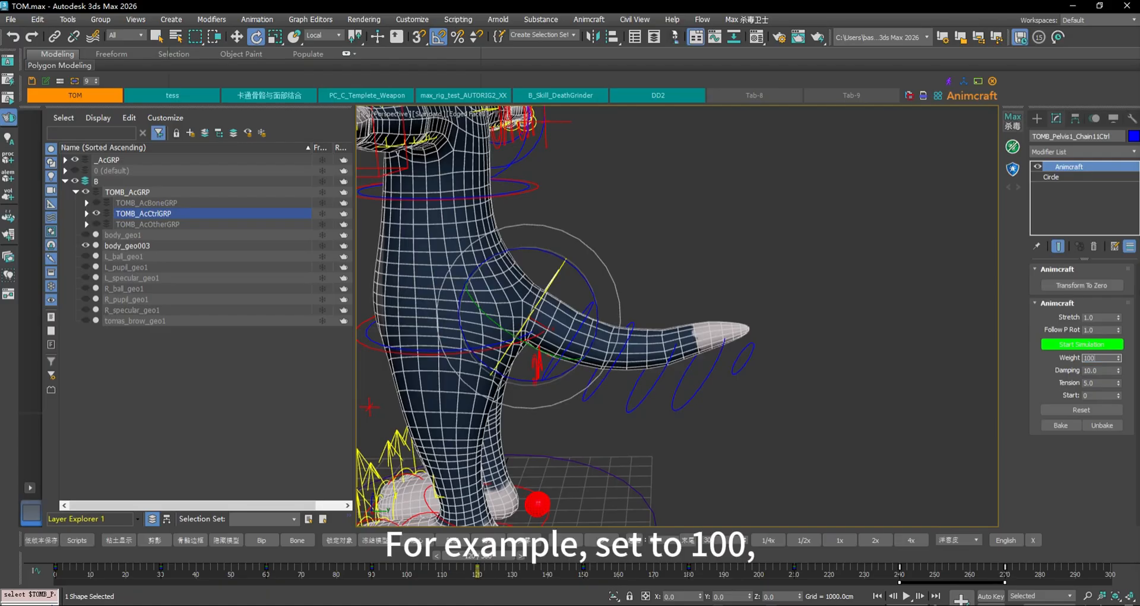
# Test a tail Weight of 100 and play the animation from the start to compare
pyautogui.press('Return')
pyautogui.click(877, 596)
pyautogui.click(906, 595)
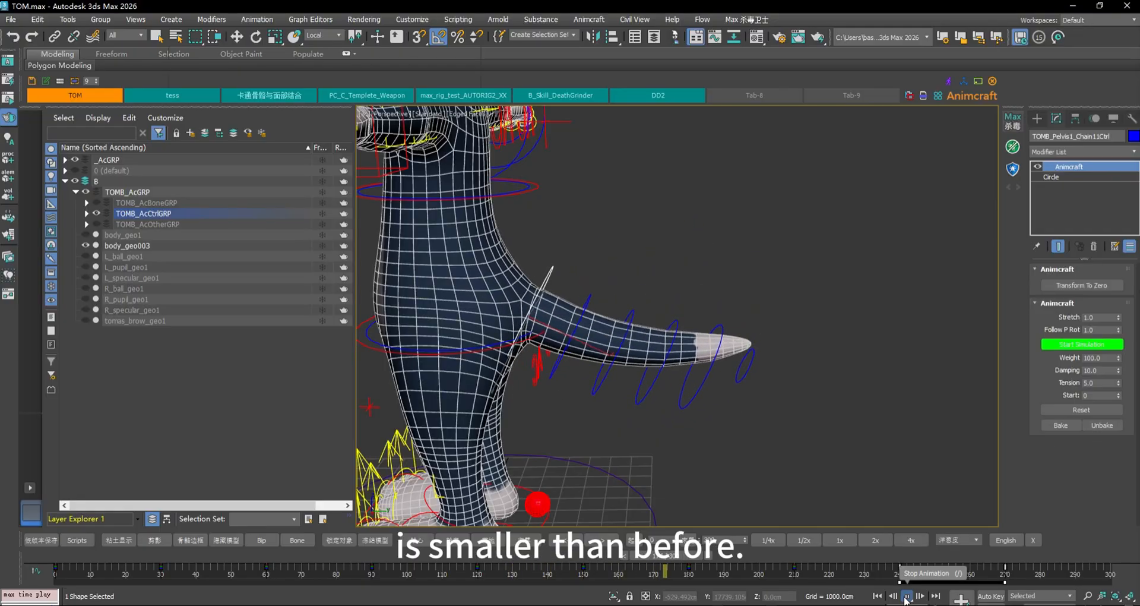
pyautogui.click(906, 595)
# Set the tail spring Weight back to 200 and play it to preview the wider swing
pyautogui.press('e')
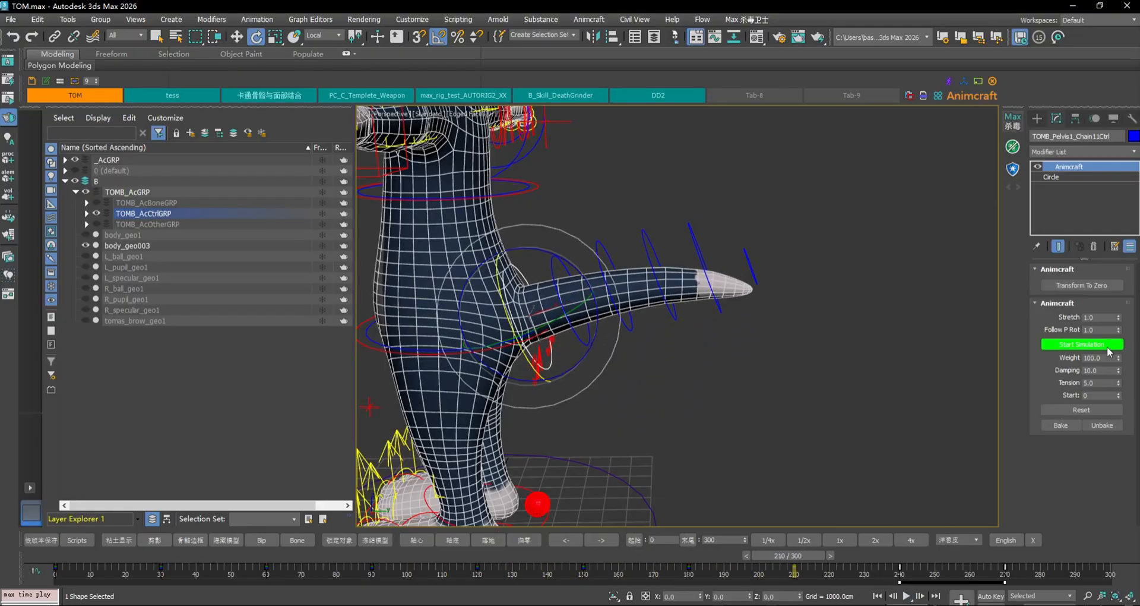
pyautogui.press('Return')
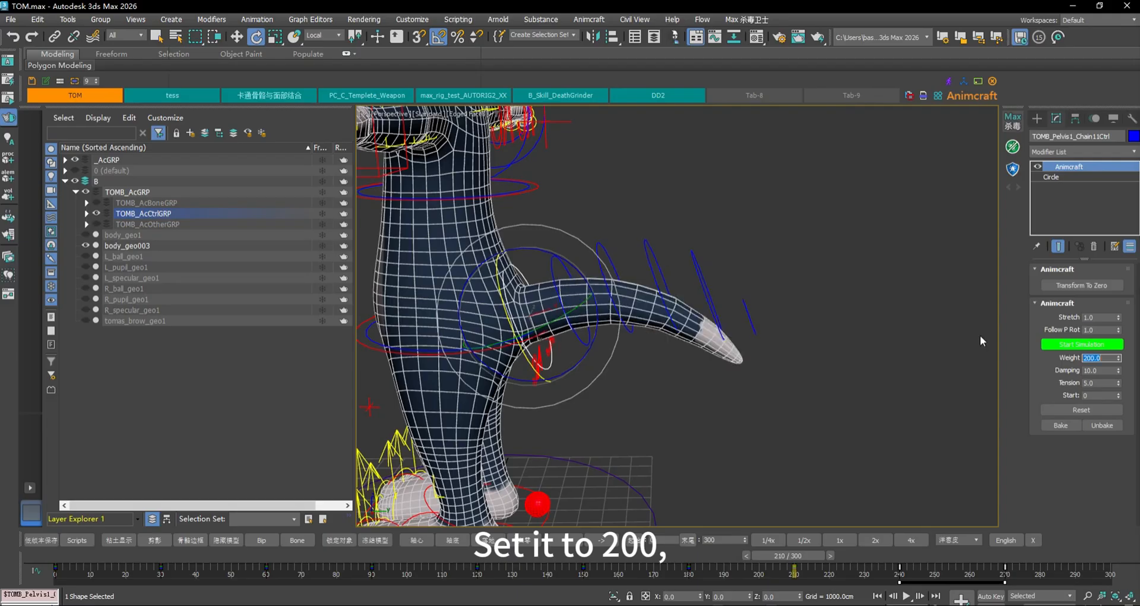
pyautogui.click(904, 595)
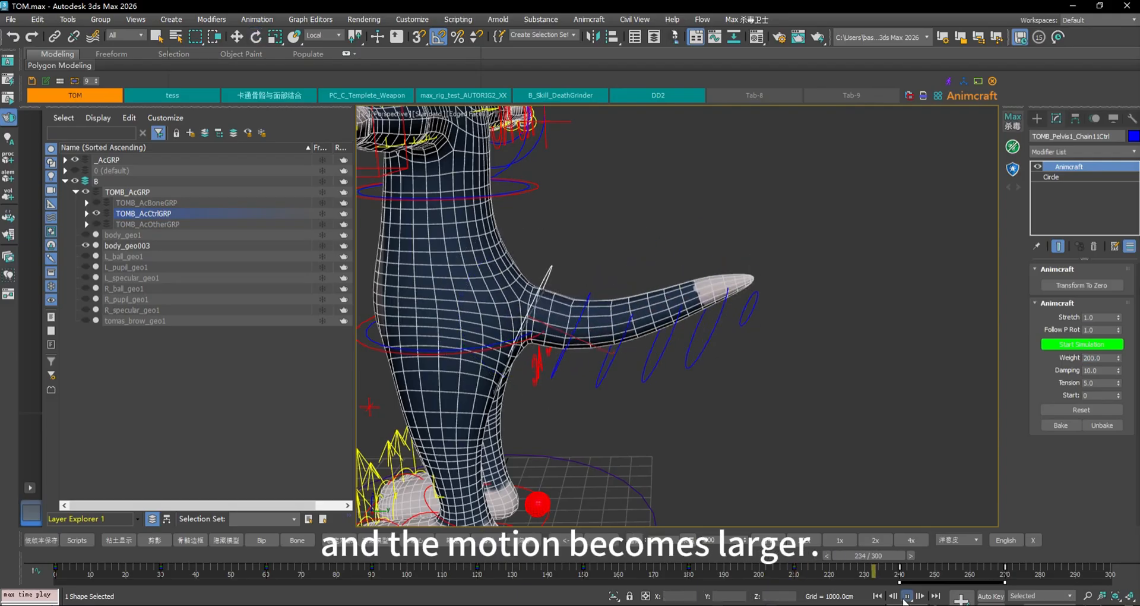
pyautogui.click(906, 595)
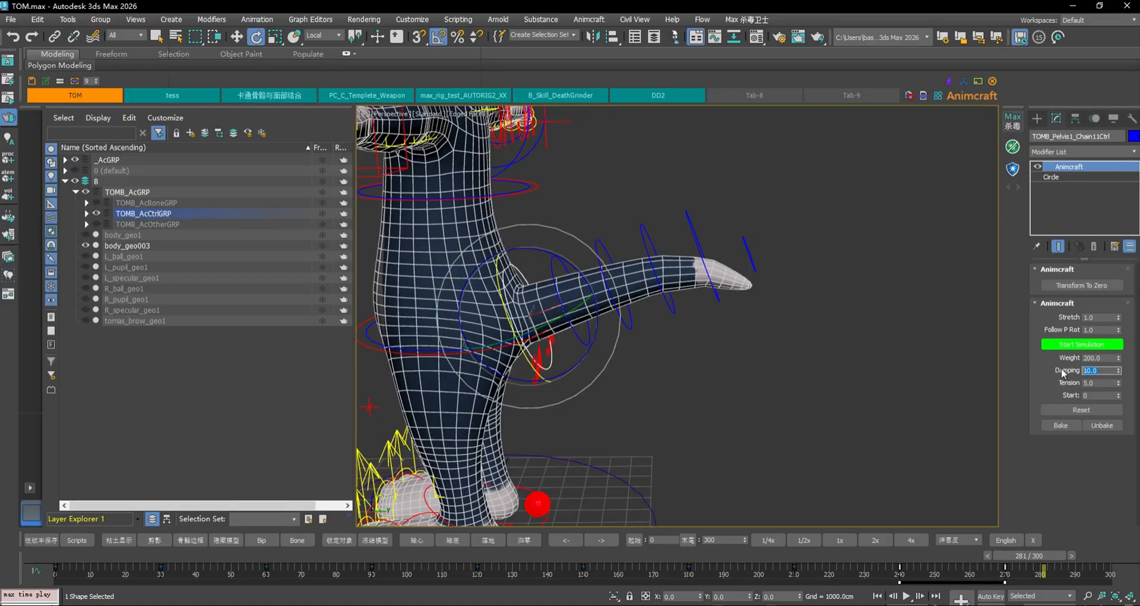
# Play the tail with Damping 1 from the start, then edit Damping back to 10 at frame 0
pyautogui.press('Return')
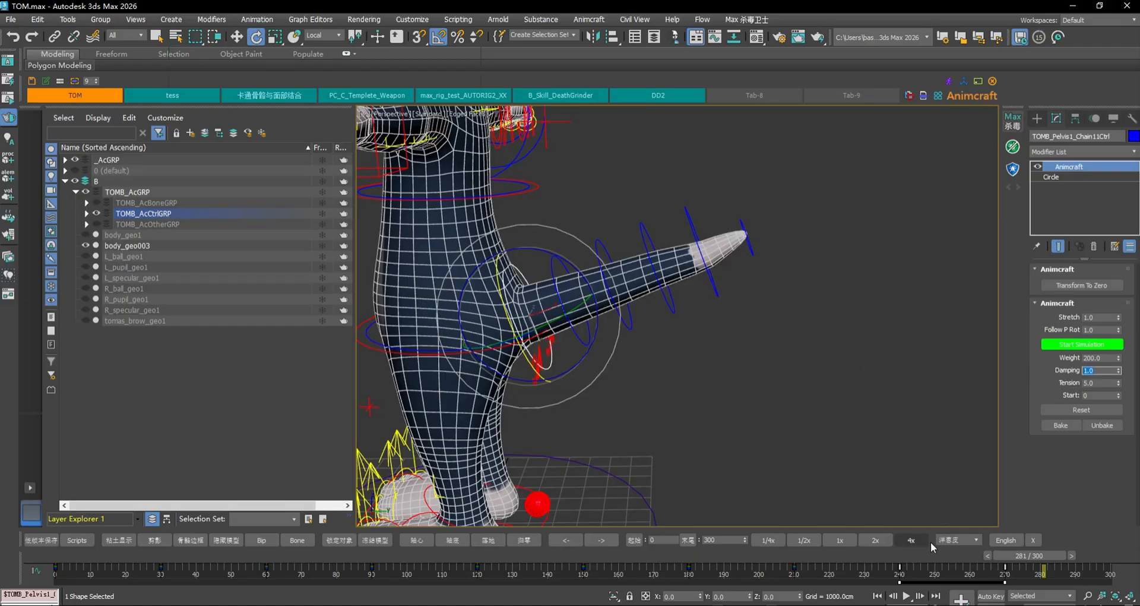
pyautogui.click(878, 597)
pyautogui.click(906, 596)
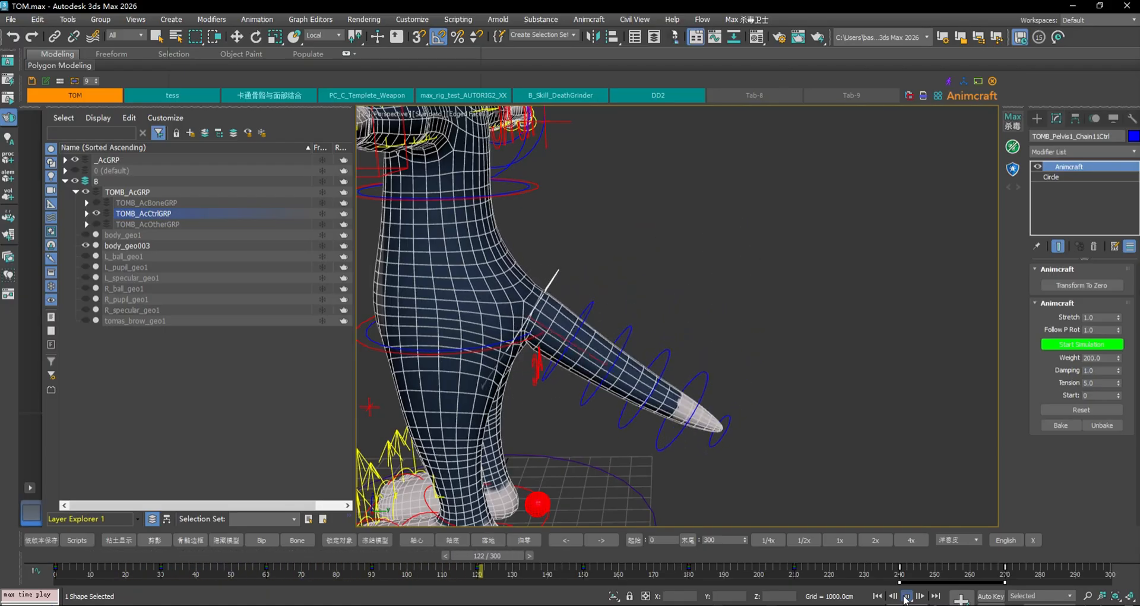
pyautogui.click(906, 596)
pyautogui.press('e')
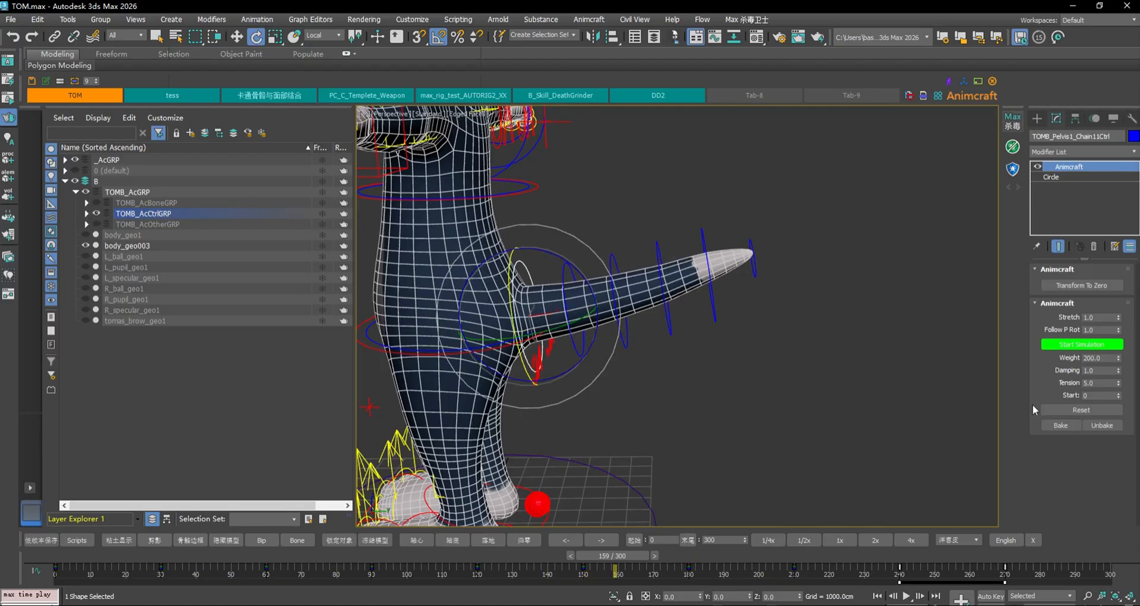
pyautogui.click(1103, 369)
pyautogui.click(878, 596)
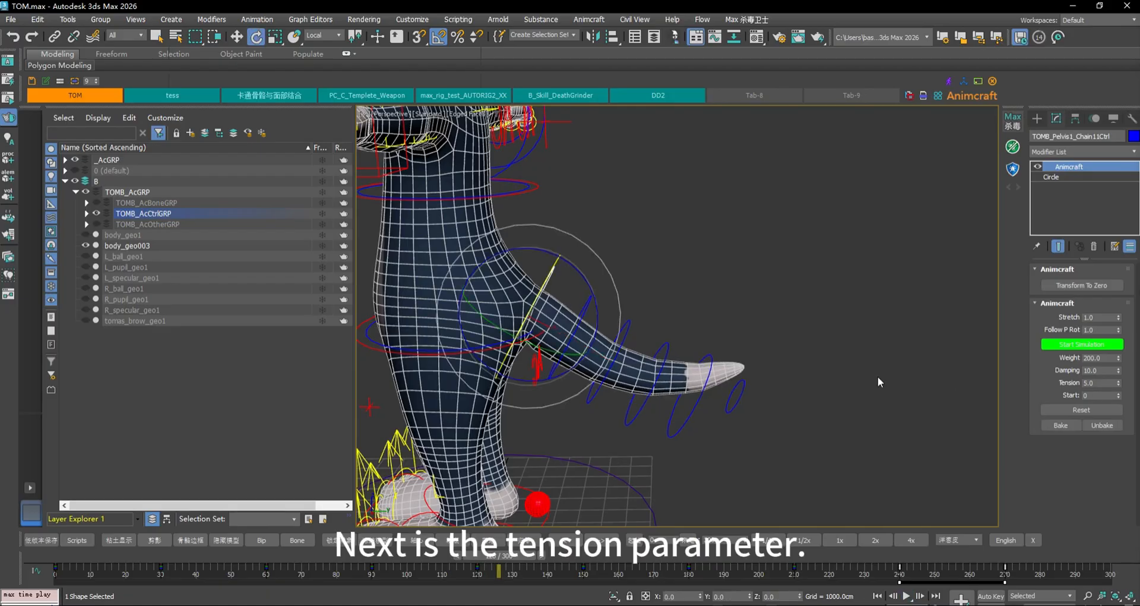
# Select the tail controllers, set Tension to 10, and preview the stiffer tail
pyautogui.click(740, 389)
pyautogui.click(549, 279)
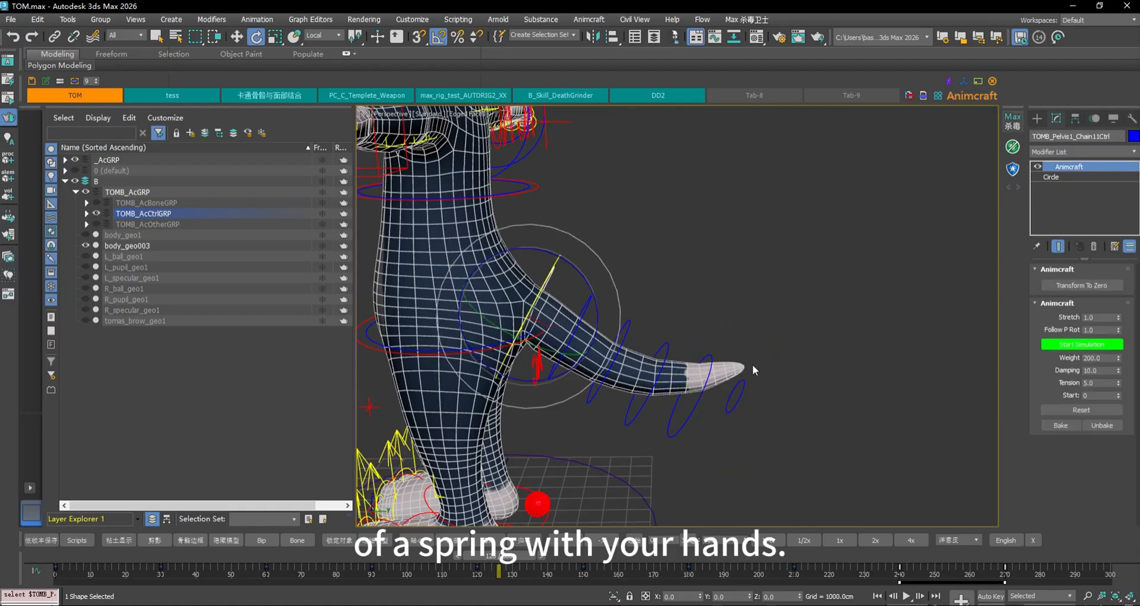
pyautogui.click(742, 387)
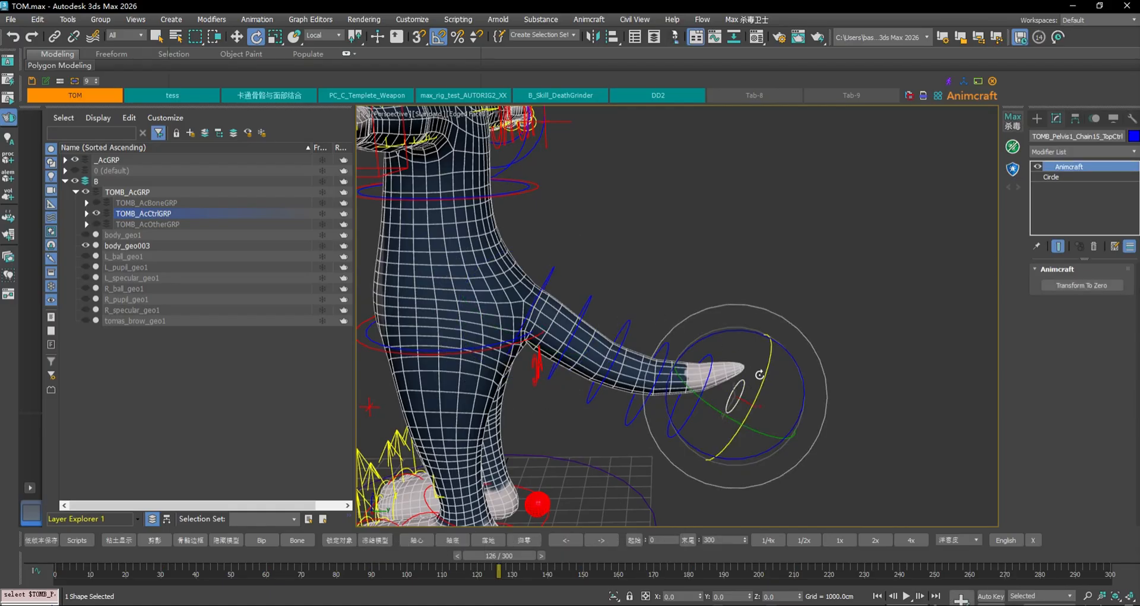
pyautogui.click(553, 280)
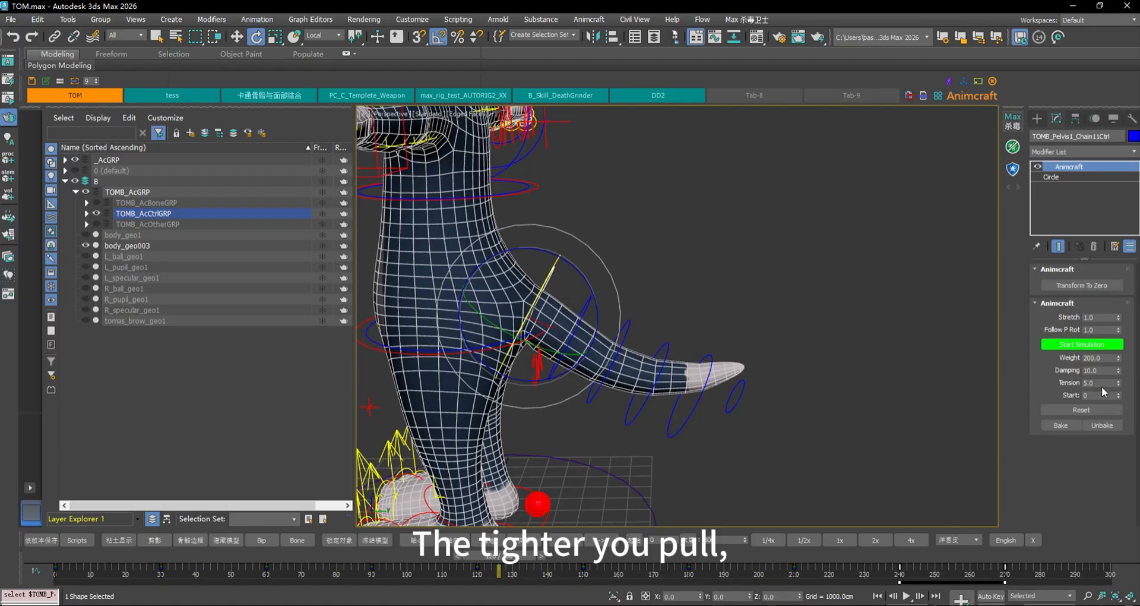
pyautogui.write('10')
pyautogui.press('Return')
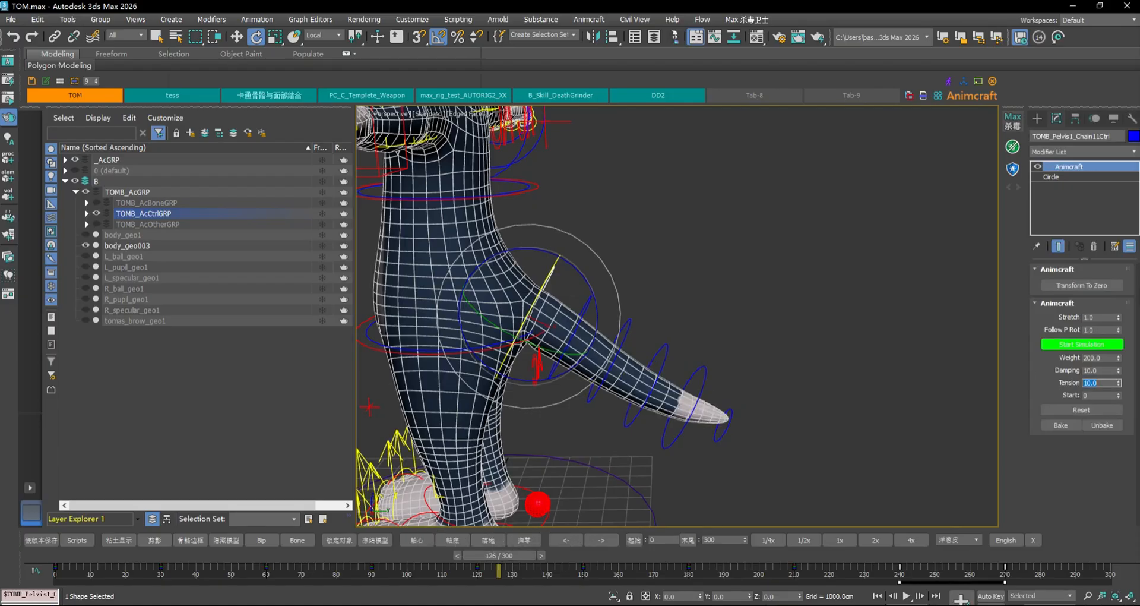
pyautogui.click(907, 596)
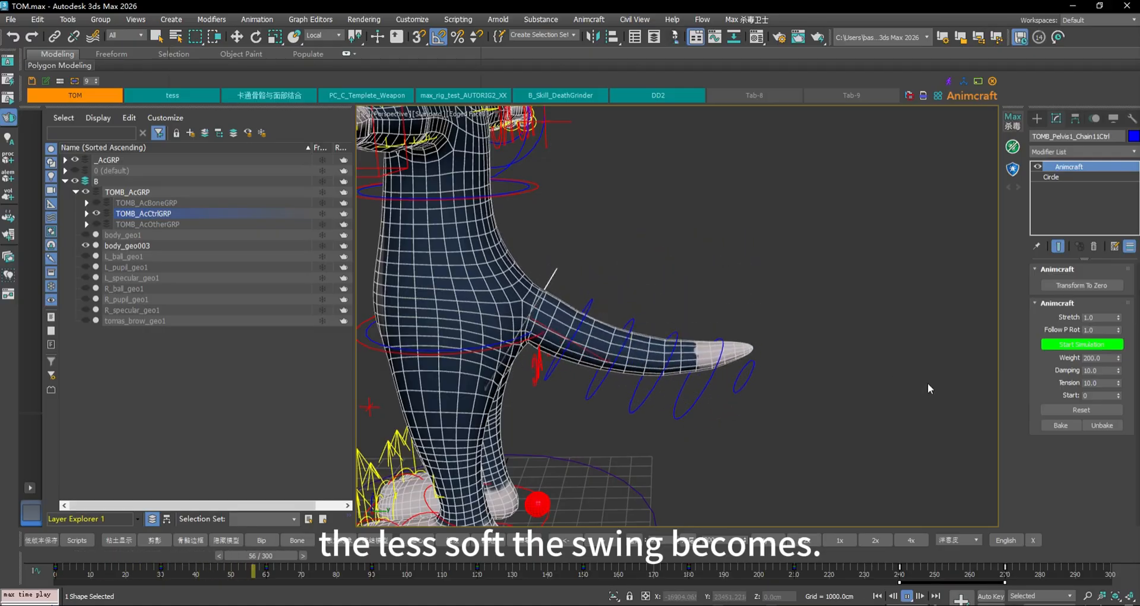
pyautogui.click(908, 596)
pyautogui.press('e')
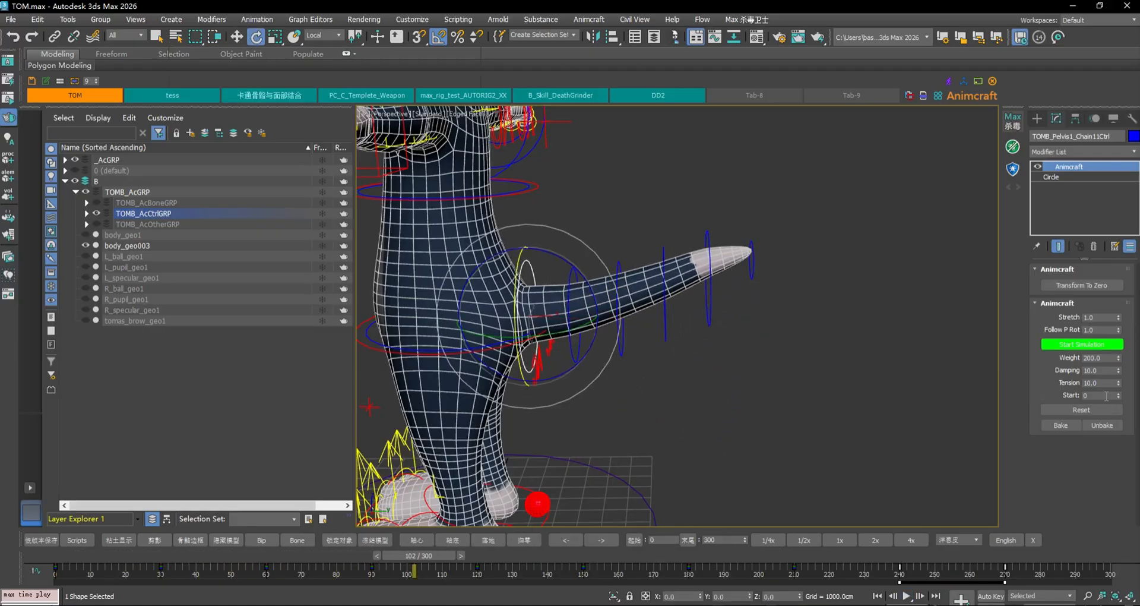
# Try a tail Tension of 1 and replay the animation from the start
pyautogui.write('1')
pyautogui.press('Return')
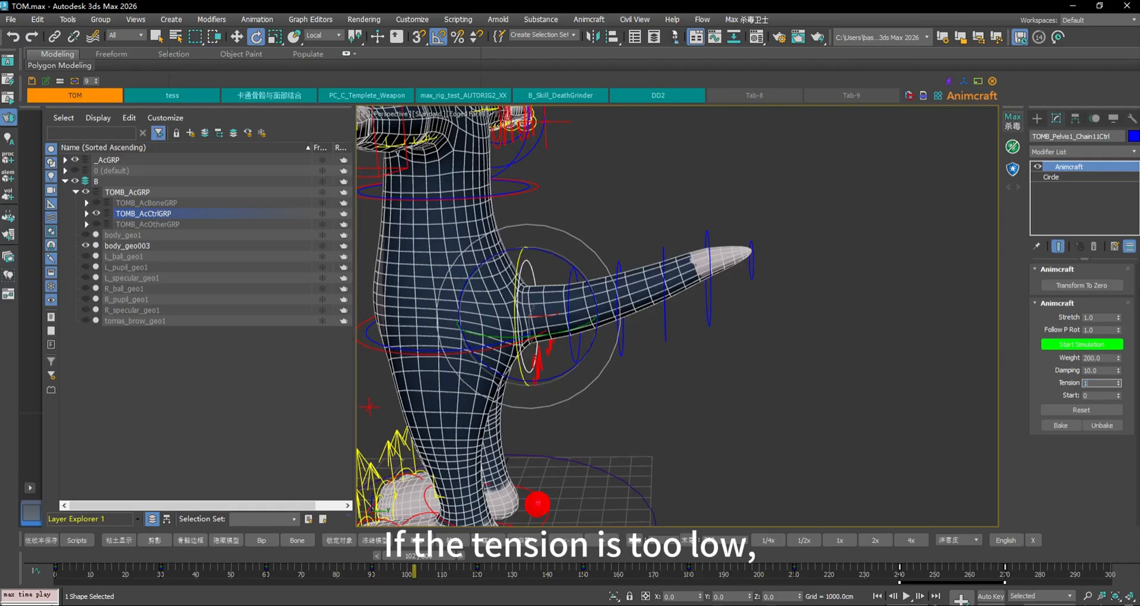
pyautogui.click(877, 595)
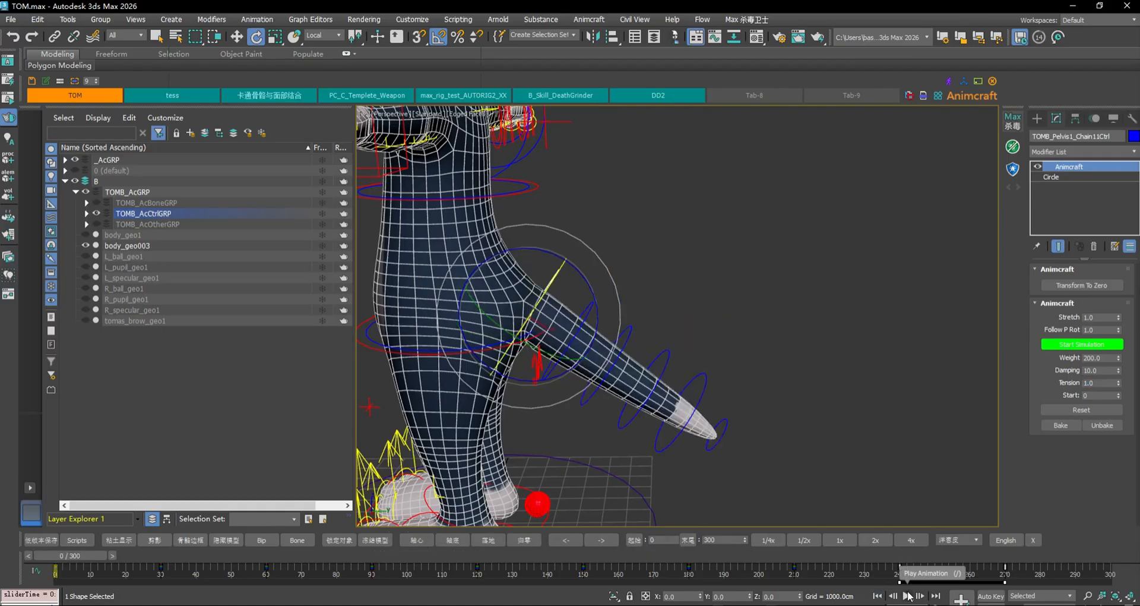
pyautogui.click(907, 595)
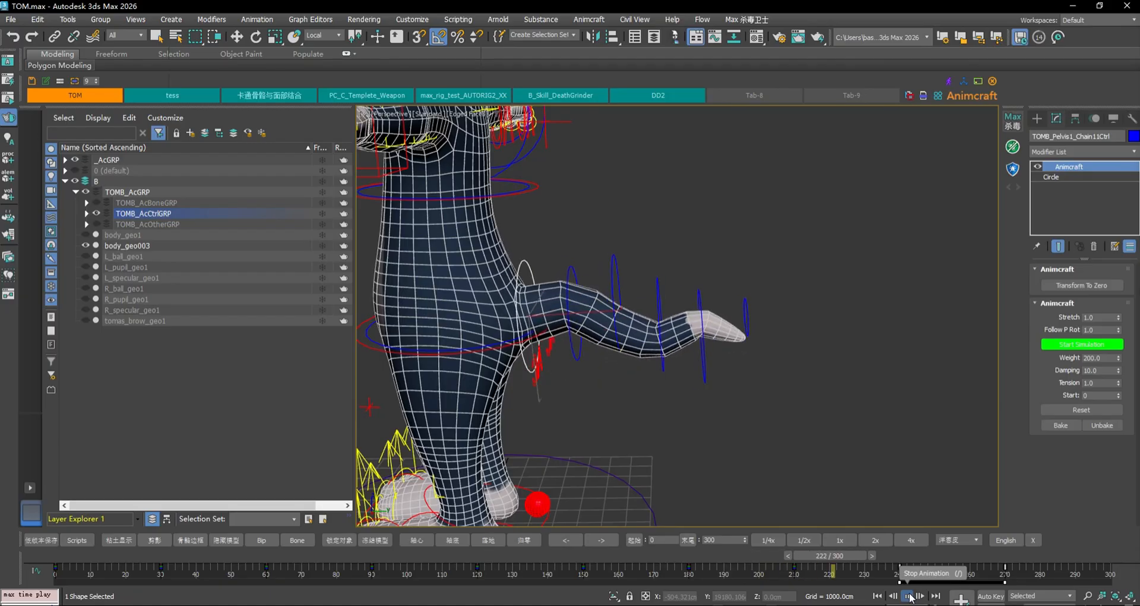
pyautogui.click(911, 596)
pyautogui.press('e')
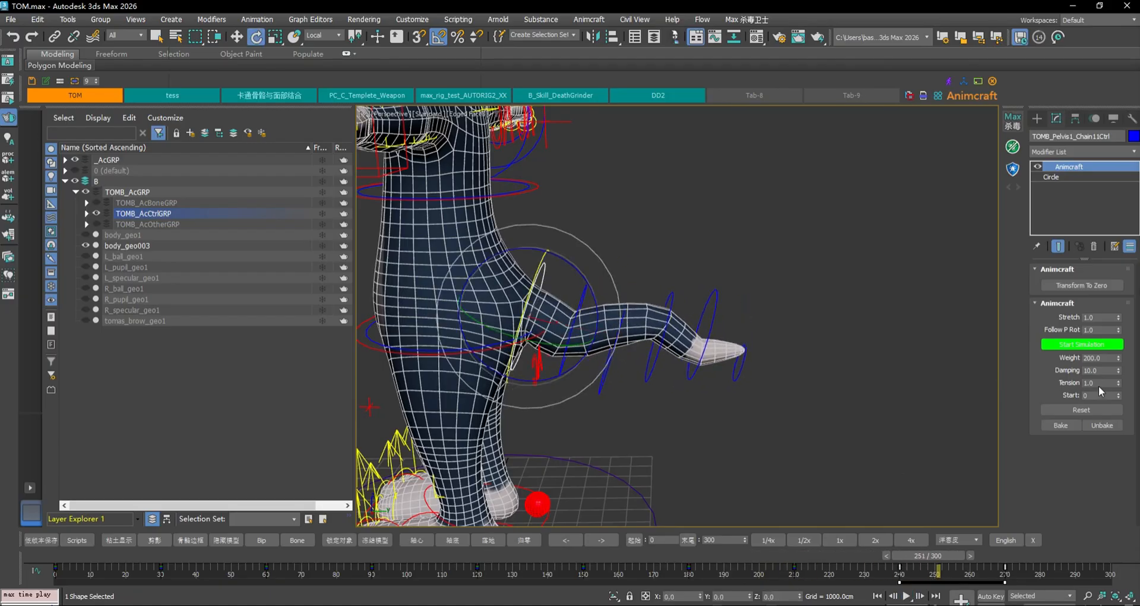
# Try a tail Tension of 3 and replay the animation
pyautogui.click(1097, 384)
pyautogui.write('3')
pyautogui.press('Return')
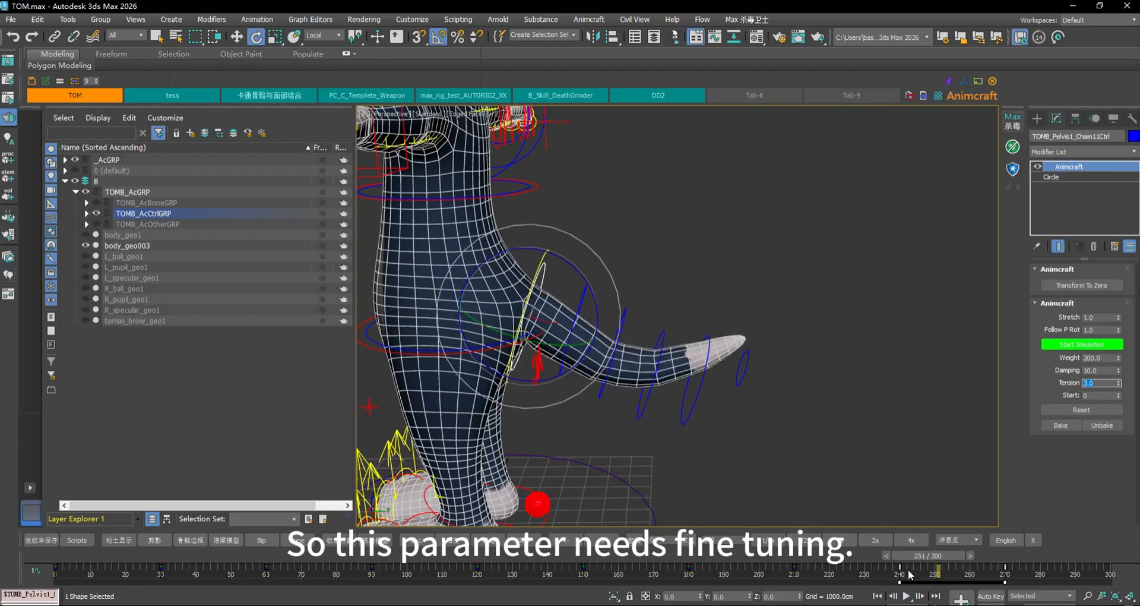
pyautogui.click(907, 596)
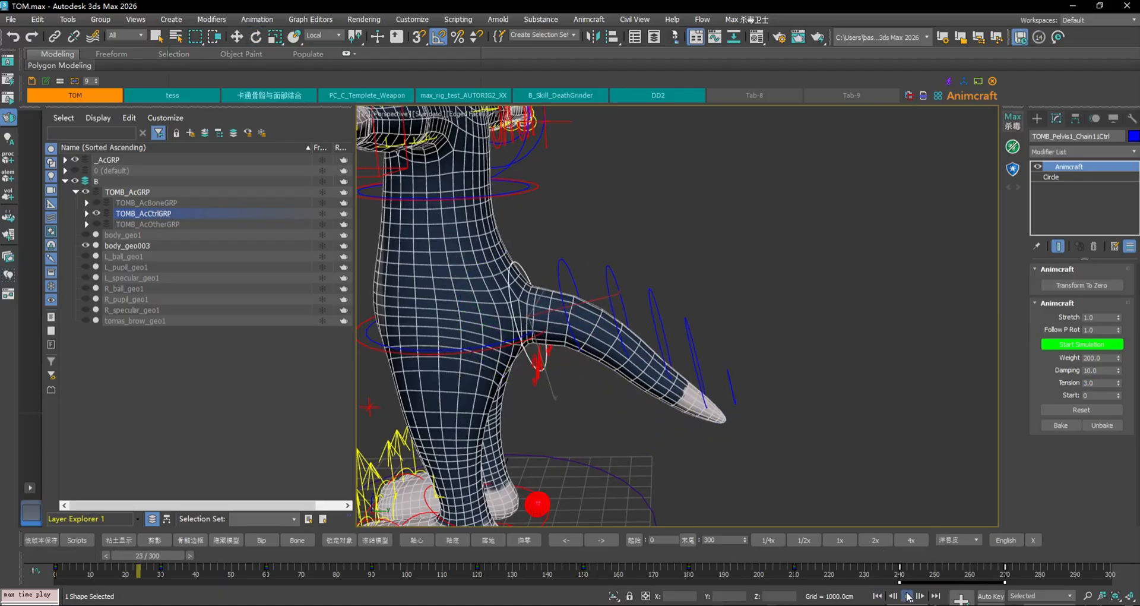
pyautogui.press('e')
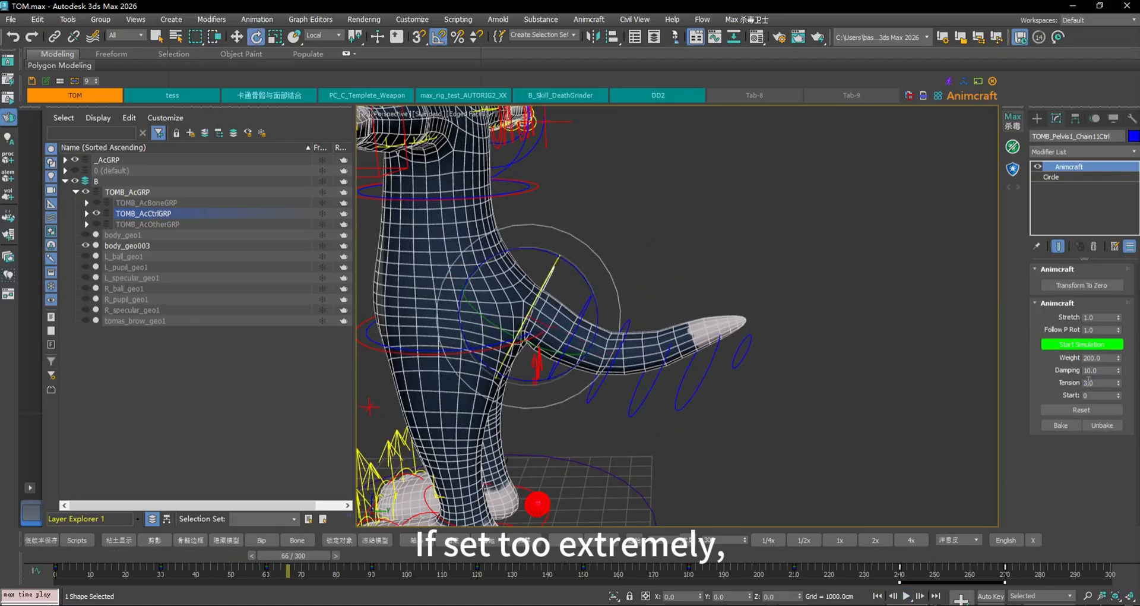
# Raise the tail Weight to 300 and replay the animation from the start
pyautogui.moveTo(1100, 382); pyautogui.dragTo(1002, 374)
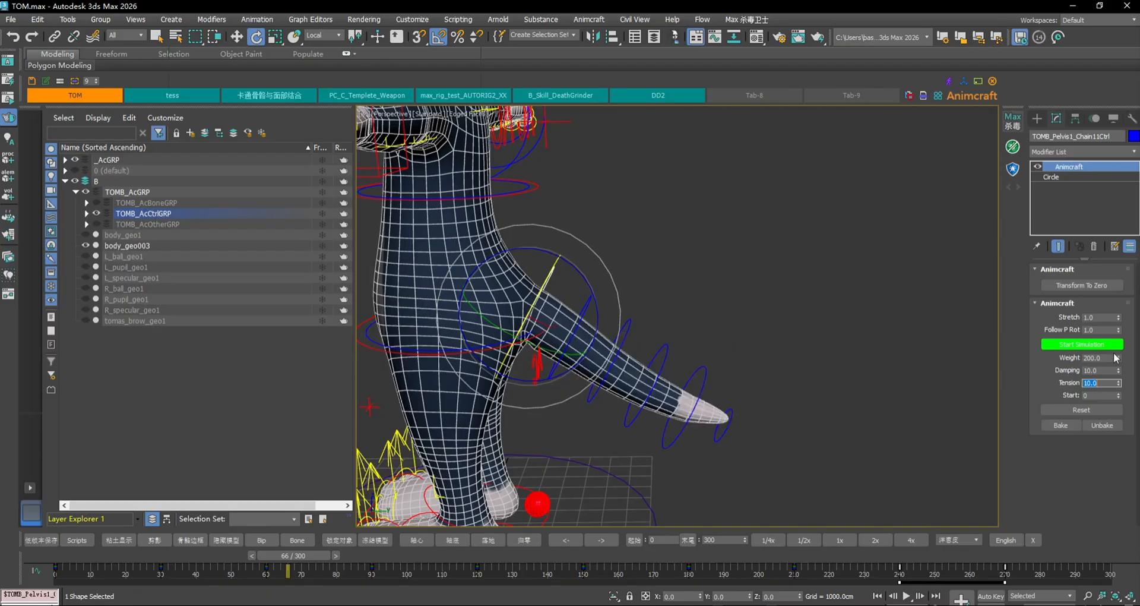
pyautogui.moveTo(1112, 357); pyautogui.dragTo(973, 349)
pyautogui.write('300')
pyautogui.press('Return')
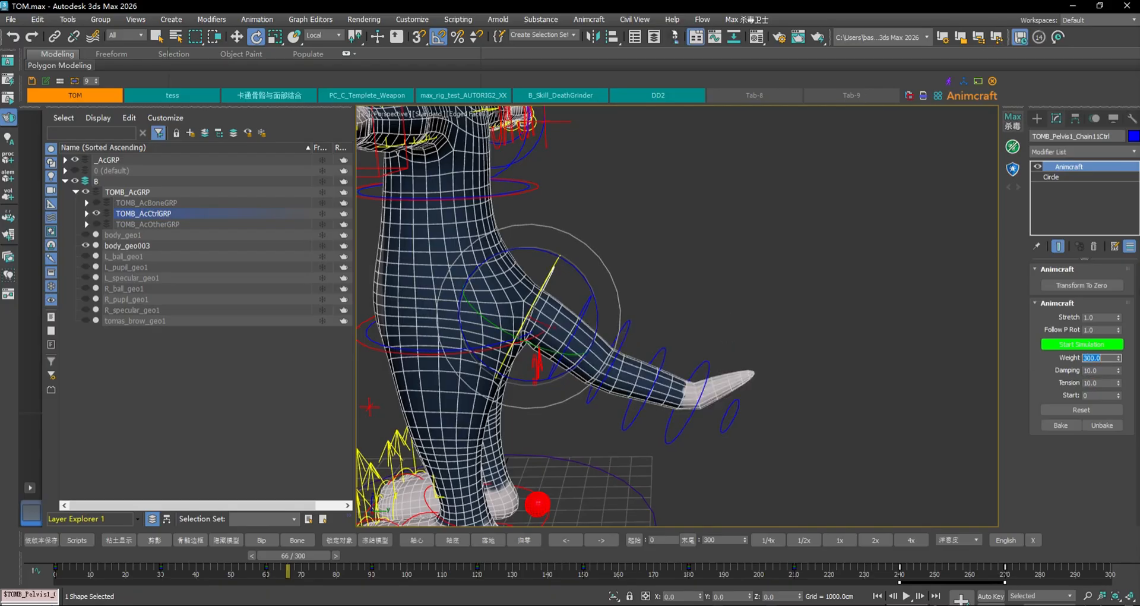
pyautogui.click(878, 596)
pyautogui.click(906, 596)
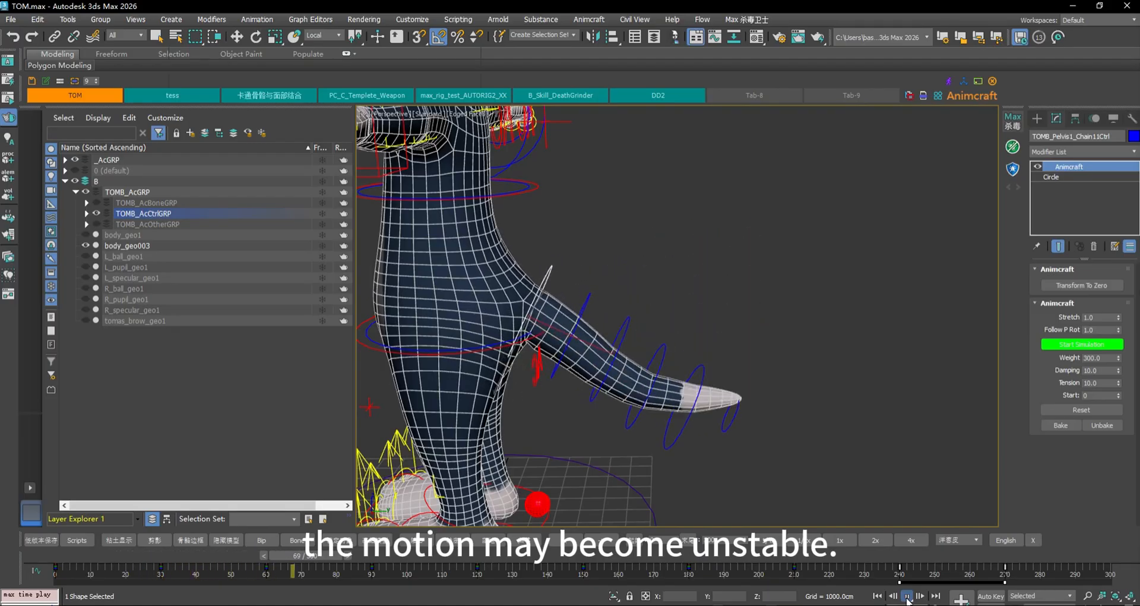
pyautogui.click(907, 597)
pyautogui.press('e')
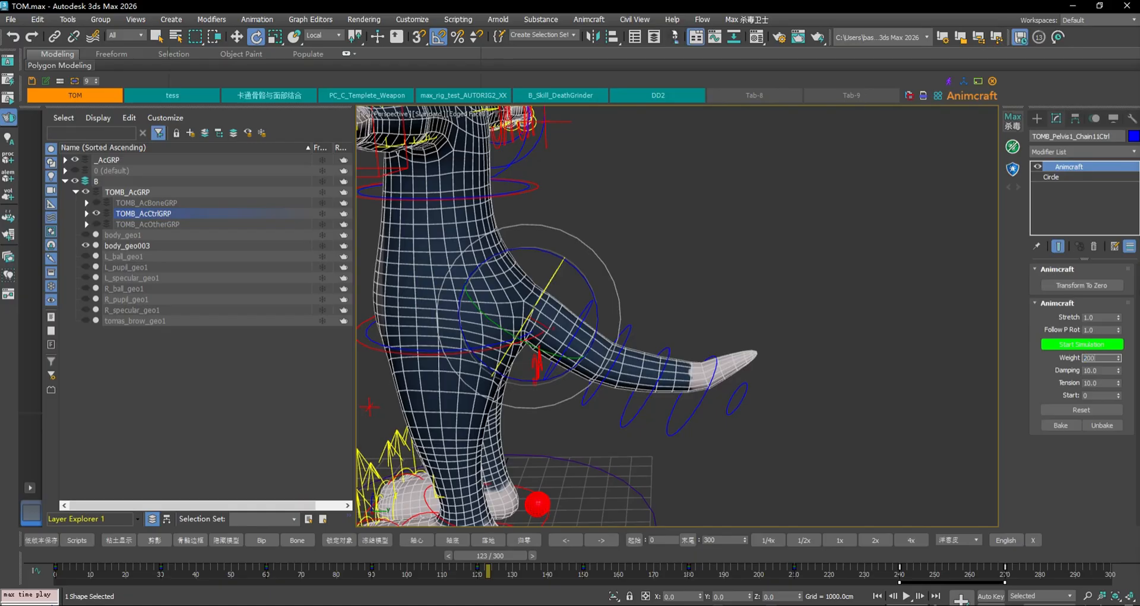
# Restore the tail Weight to 200 and replay the animation
pyautogui.press('Return')
pyautogui.click(907, 596)
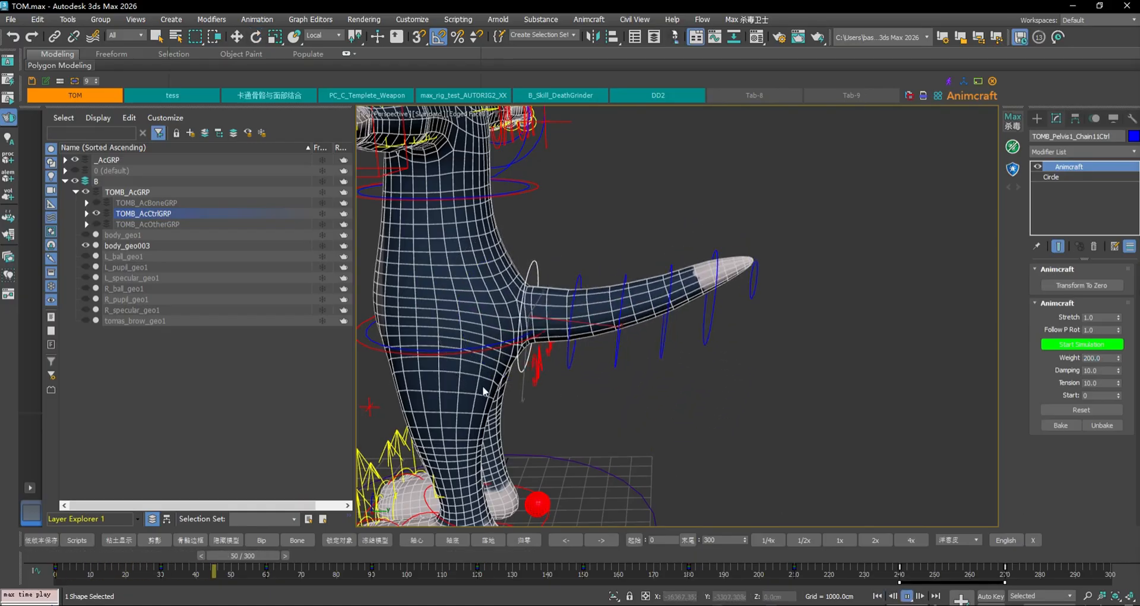
pyautogui.click(906, 597)
pyautogui.press('e')
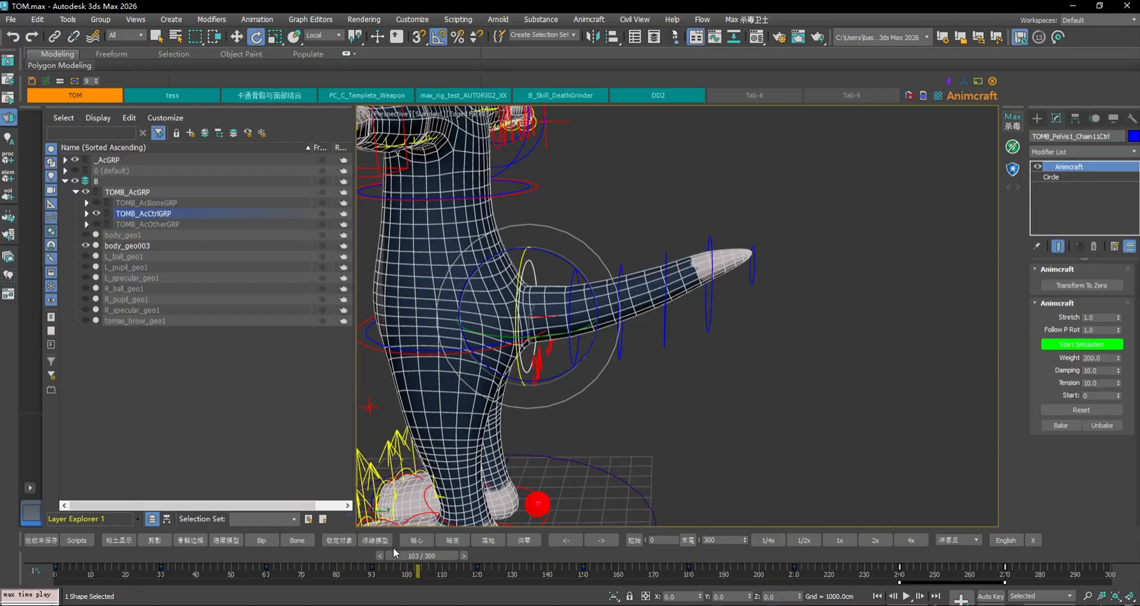
pyautogui.moveTo(393, 547); pyautogui.dragTo(503, 565)
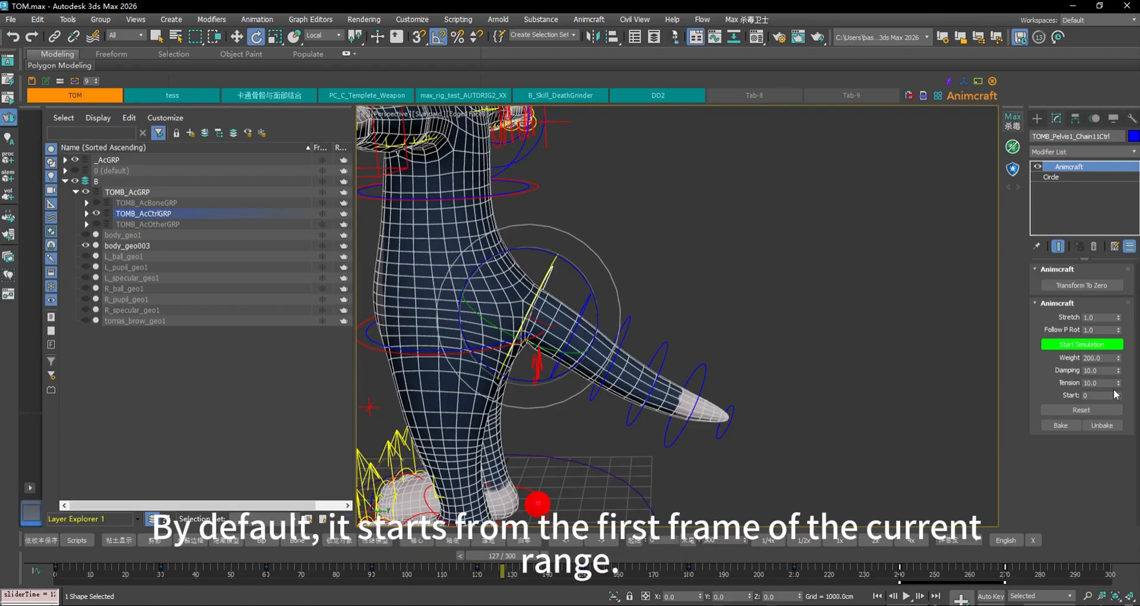
pyautogui.moveTo(508, 556); pyautogui.dragTo(325, 517)
pyautogui.moveTo(342, 554); pyautogui.dragTo(693, 393)
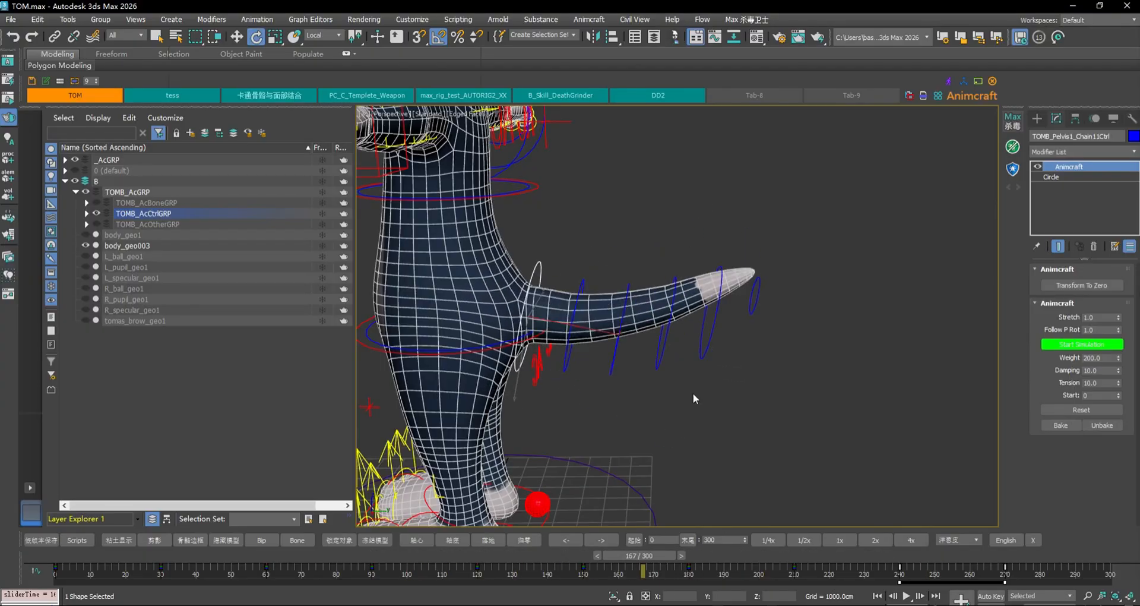
pyautogui.press('e')
# Open the Dragon Breath Ribbon Editor beside the character and toggle sine breathing on and off
pyautogui.click(589, 20)
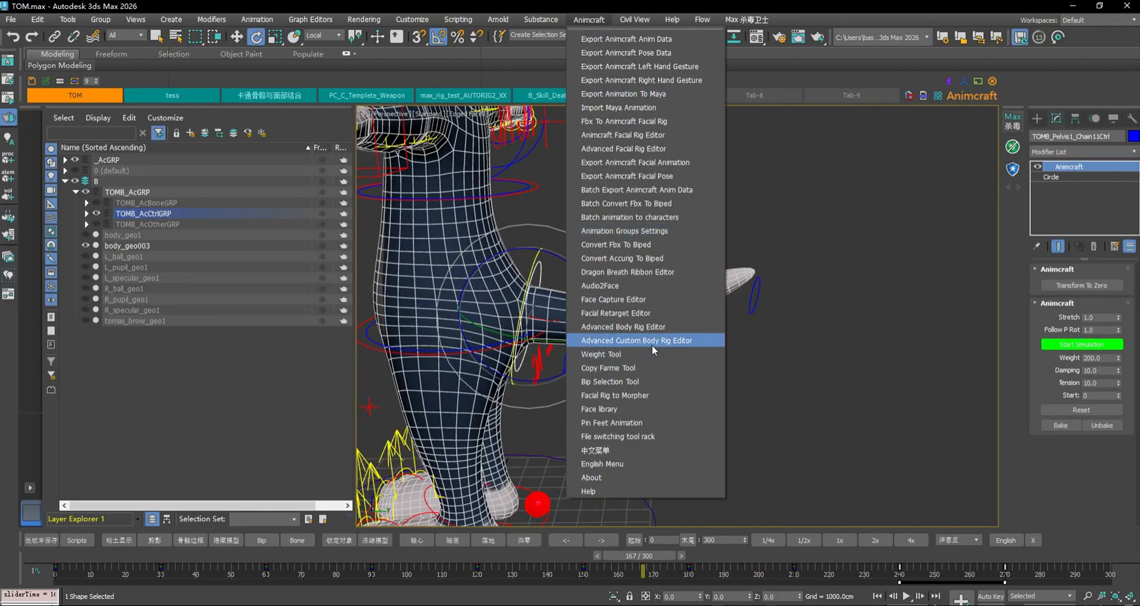
pyautogui.click(648, 272)
pyautogui.moveTo(598, 51); pyautogui.dragTo(873, 52)
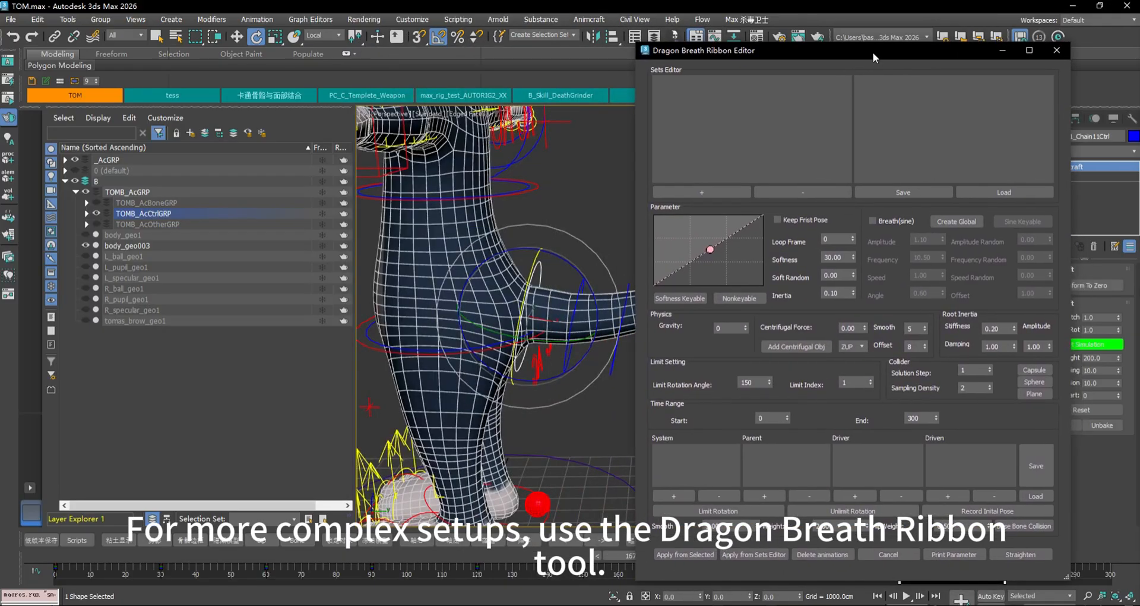
pyautogui.moveTo(547, 212); pyautogui.dragTo(500, 218, button='middle')
pyautogui.scroll(-5, 548, 221)
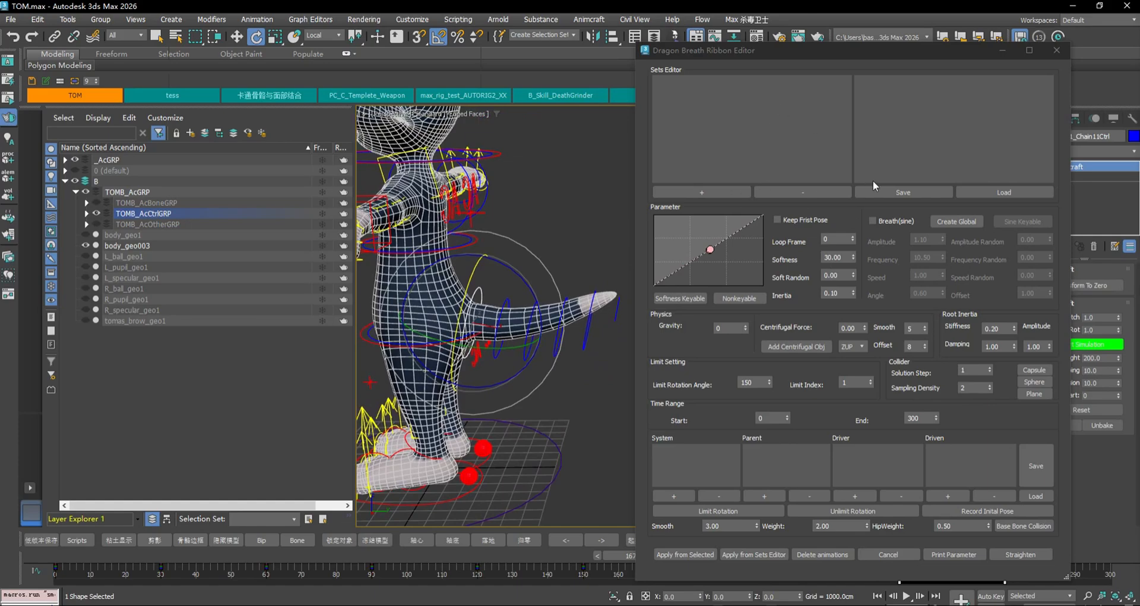
pyautogui.click(879, 220)
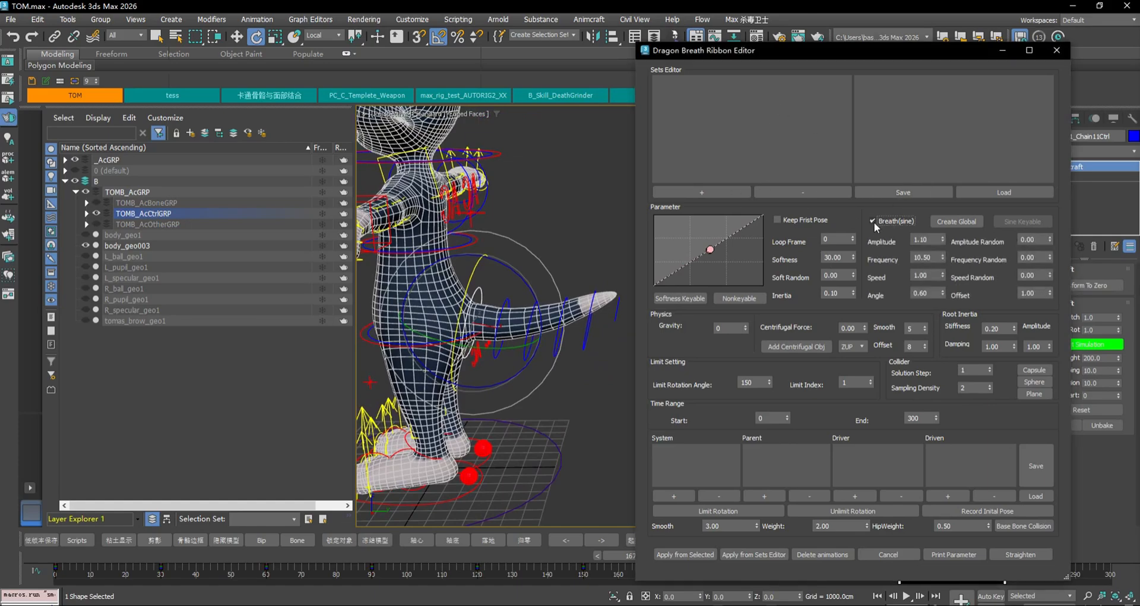
pyautogui.click(875, 223)
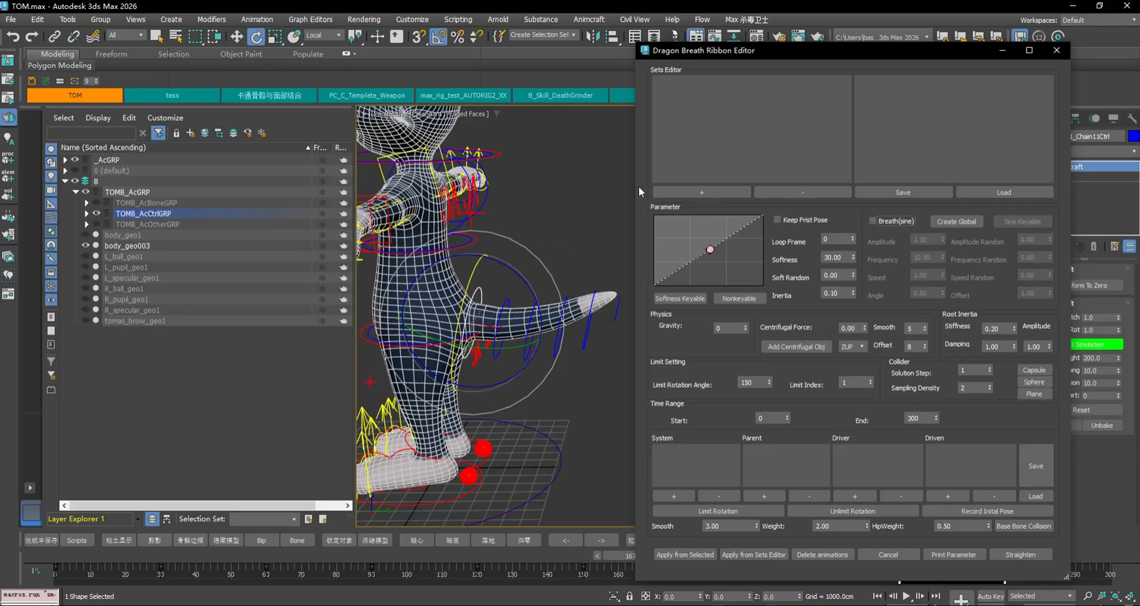
# Close the ribbon editor and select the tail controller TOMB_Pelvis1_Chain11Ctrl
pyautogui.click(574, 292)
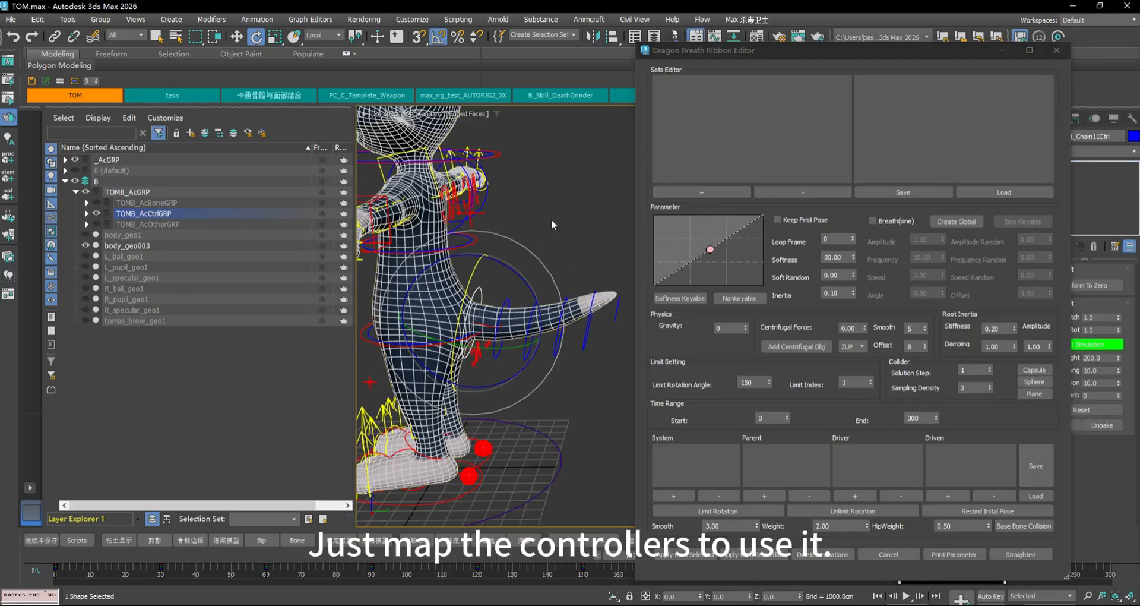
pyautogui.click(1051, 53)
pyautogui.click(481, 292)
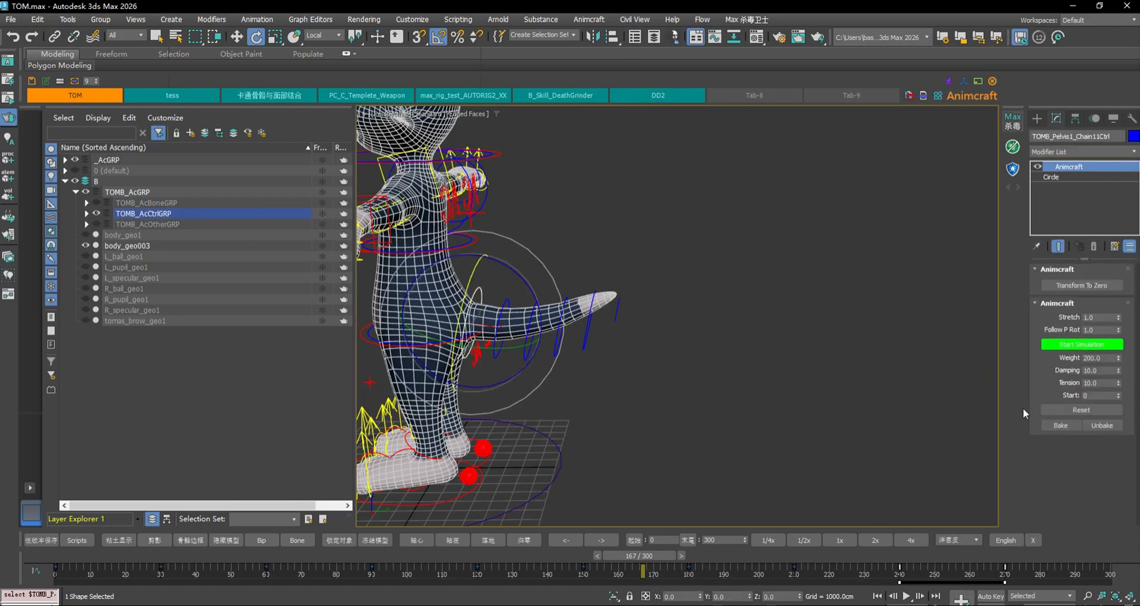
# Reset the tail spring to defaults (Damping 0.5, Tension 2.0), then enter Weight 200 and scrub
pyautogui.moveTo(659, 361); pyautogui.dragTo(816, 356, button='middle')
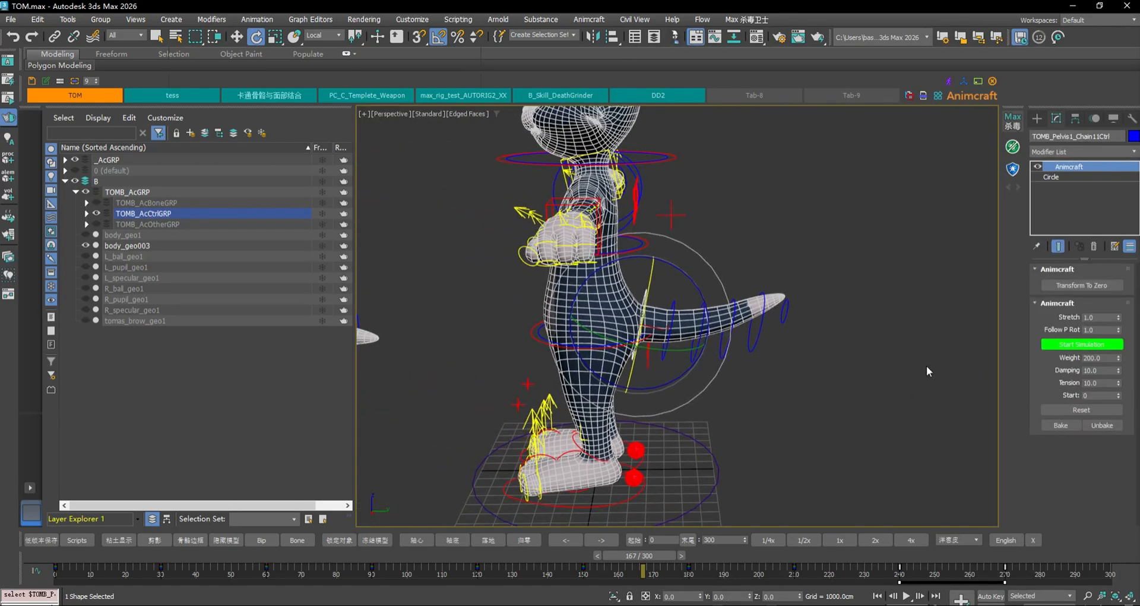
pyautogui.click(1084, 412)
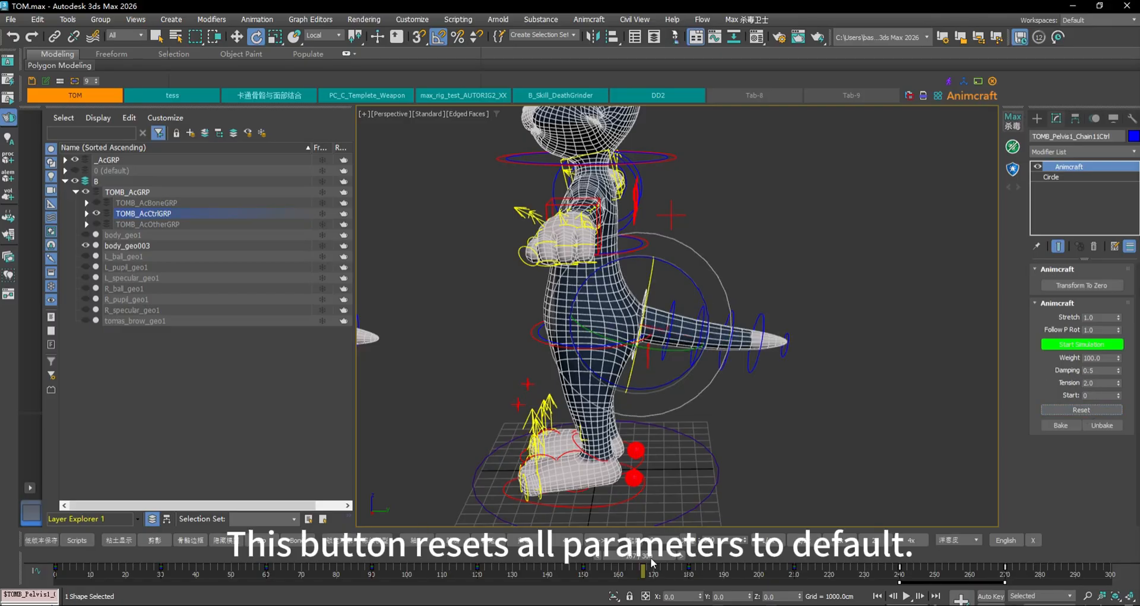
pyautogui.moveTo(651, 558); pyautogui.dragTo(815, 552)
pyautogui.write('erTime = 2:')
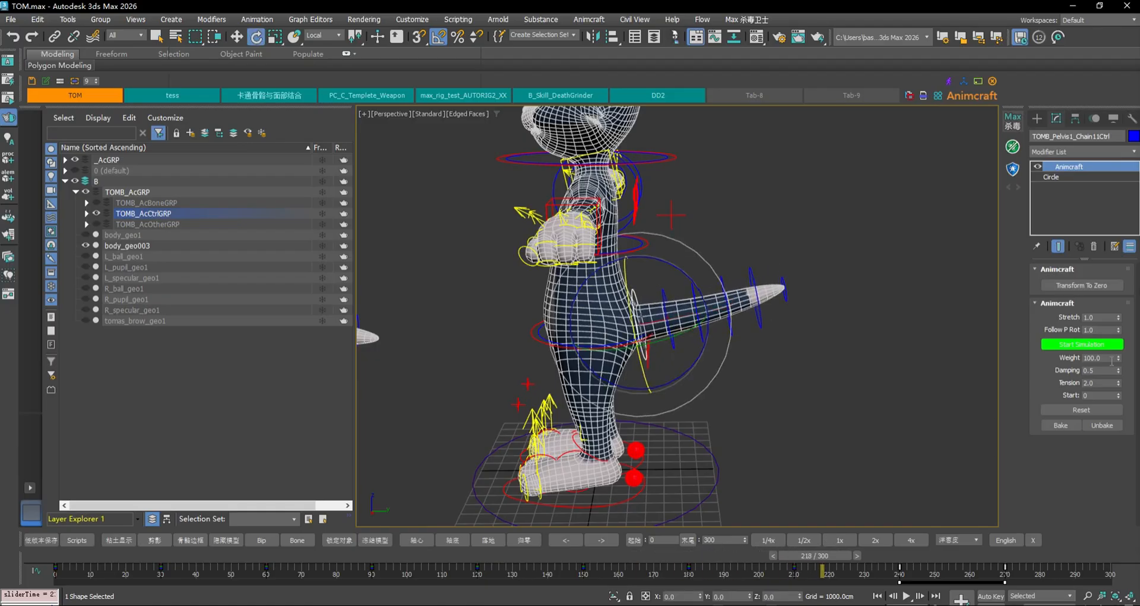
pyautogui.write('200')
pyautogui.press('Return')
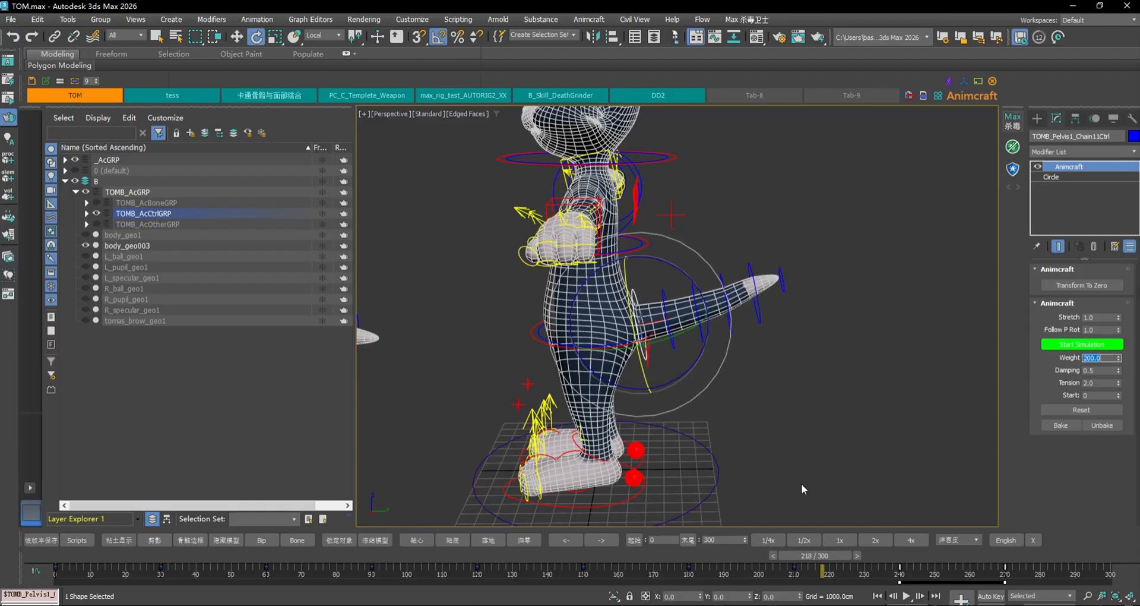
pyautogui.moveTo(834, 558); pyautogui.dragTo(717, 512)
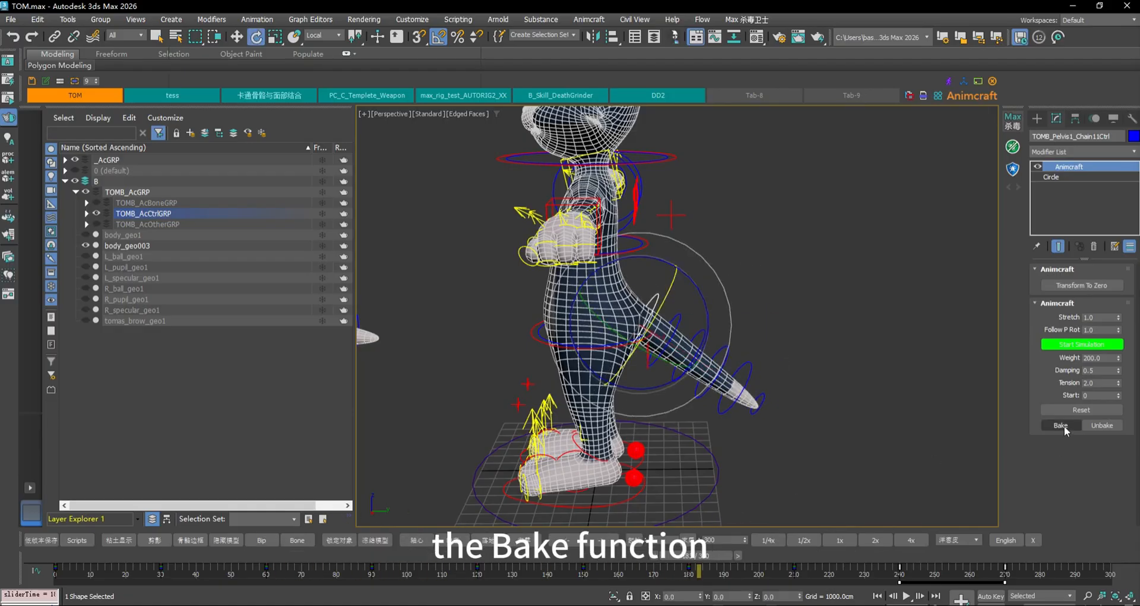
# Bake the tail spring into keyframes, play it back, then Unbake and scrub to check
pyautogui.click(1063, 426)
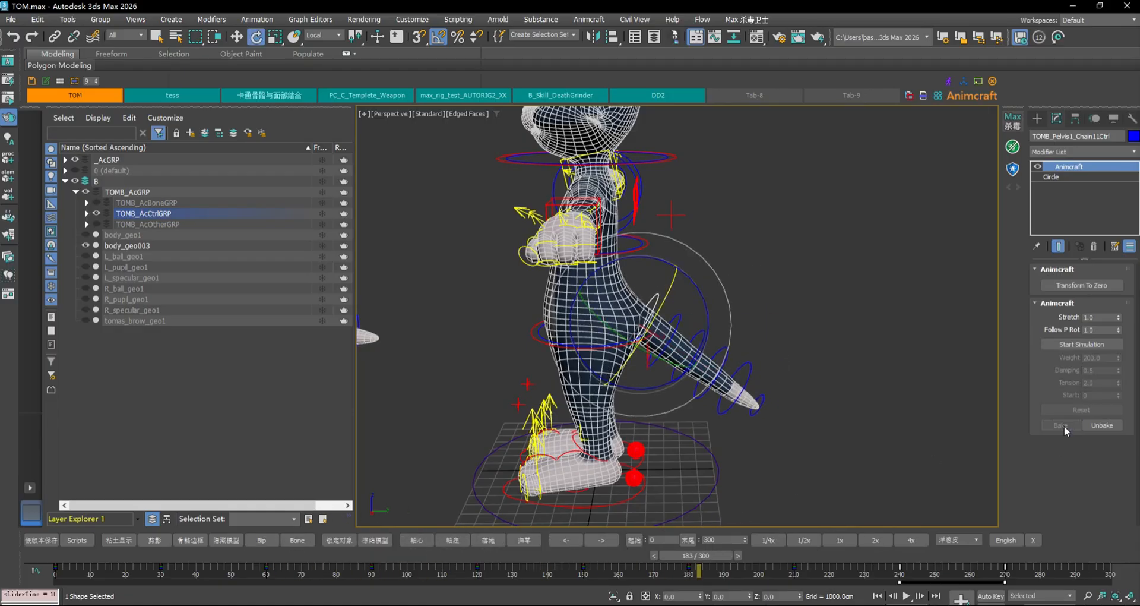
pyautogui.moveTo(685, 558); pyautogui.dragTo(309, 505)
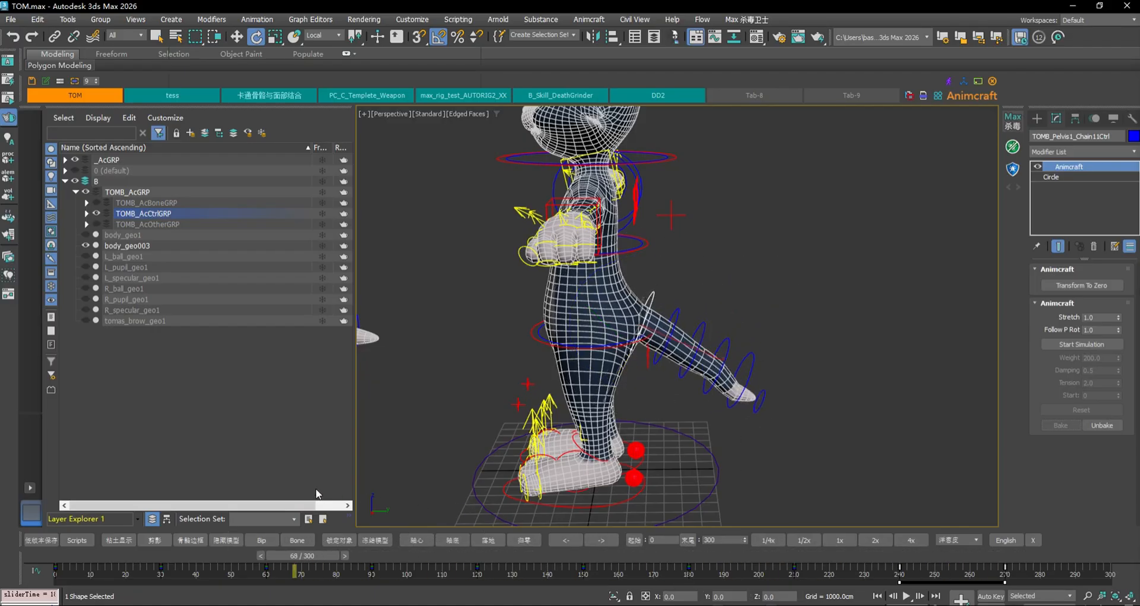
pyautogui.click(906, 596)
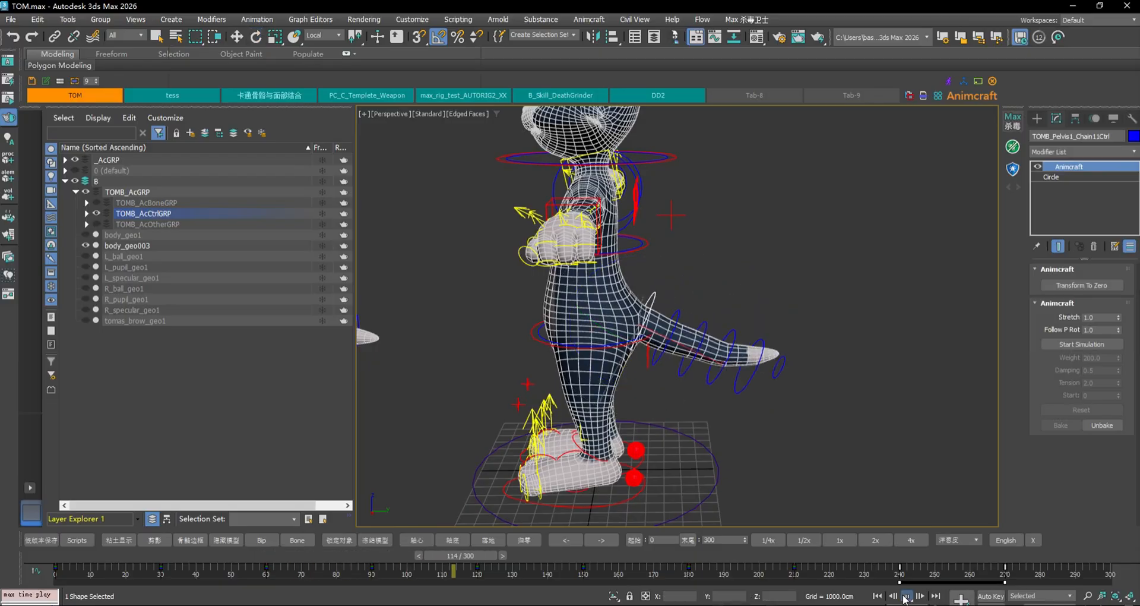
pyautogui.click(906, 596)
pyautogui.press('e')
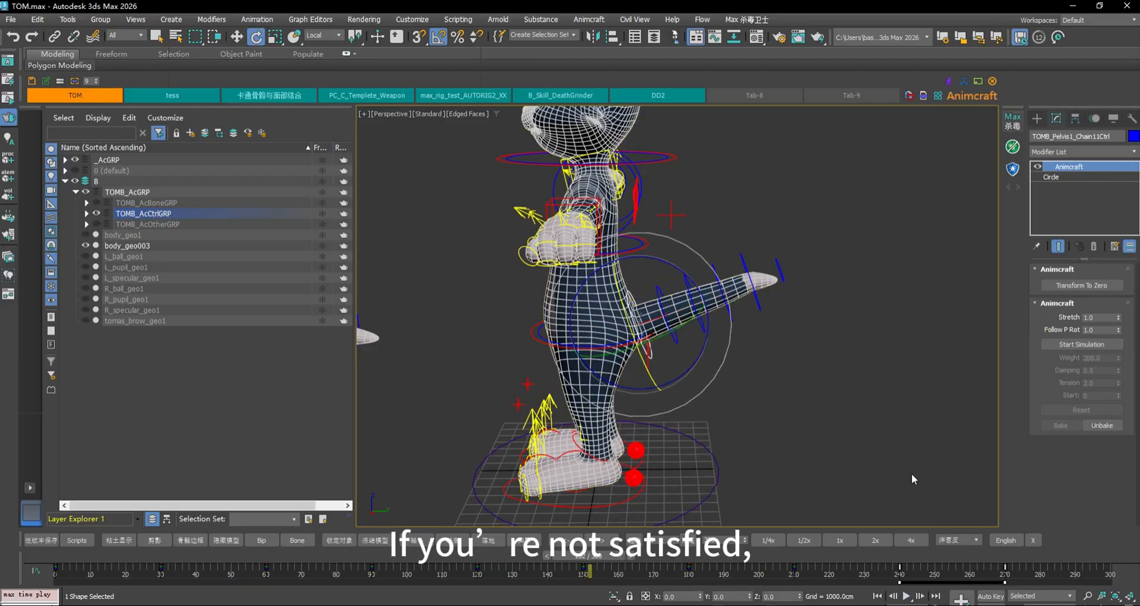
pyautogui.click(1103, 425)
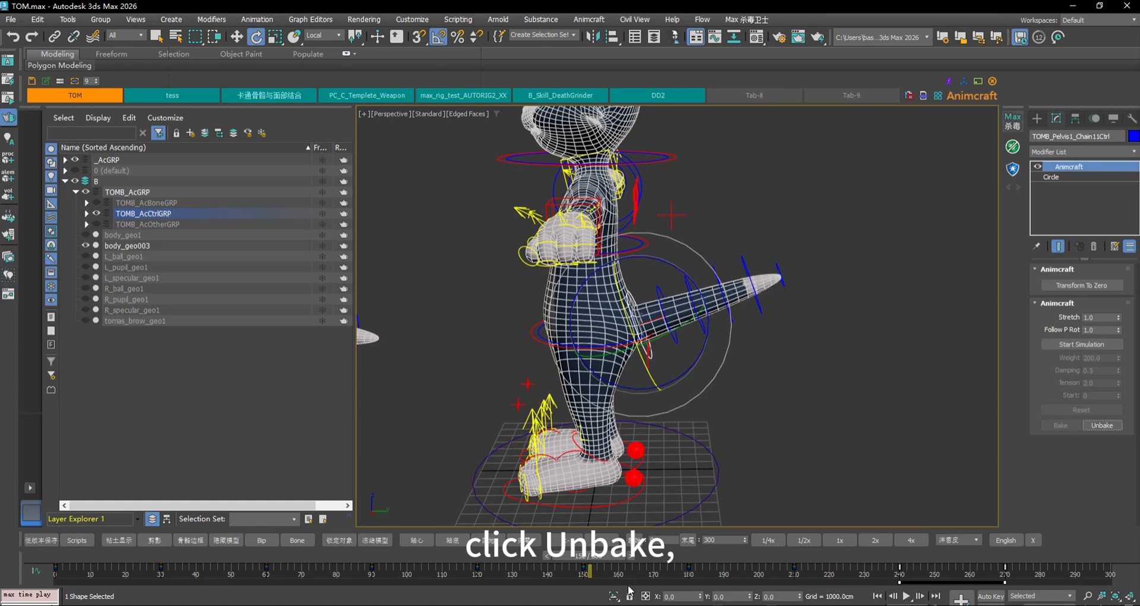
pyautogui.moveTo(592, 557); pyautogui.dragTo(441, 525)
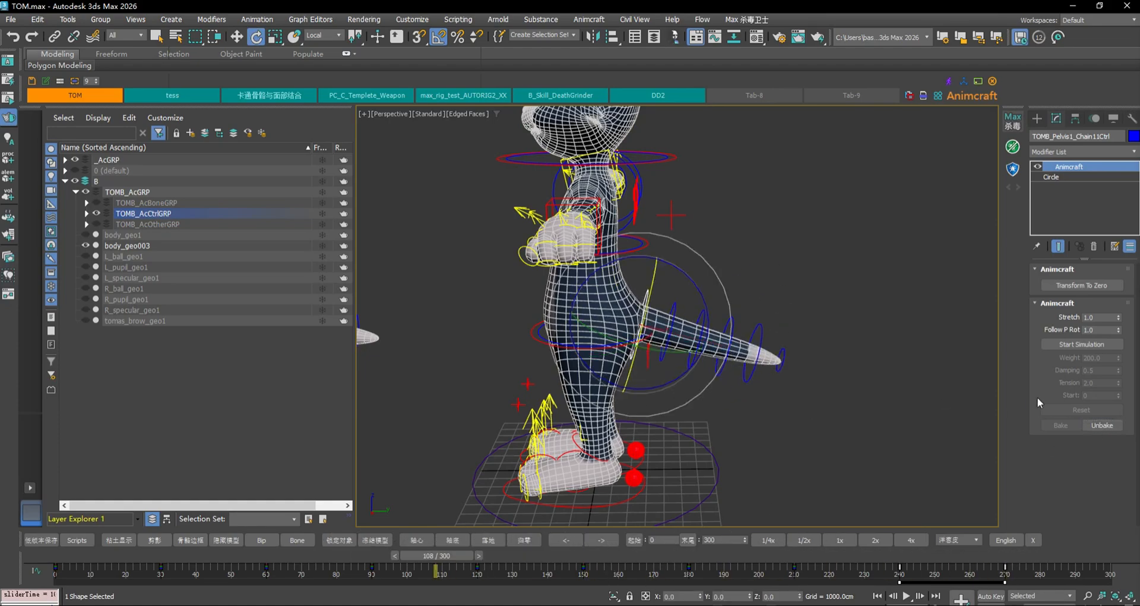
# Restart the simulation with Damping 10, play from frame 0, then raise Tension to about 3 and replay
pyautogui.click(1081, 344)
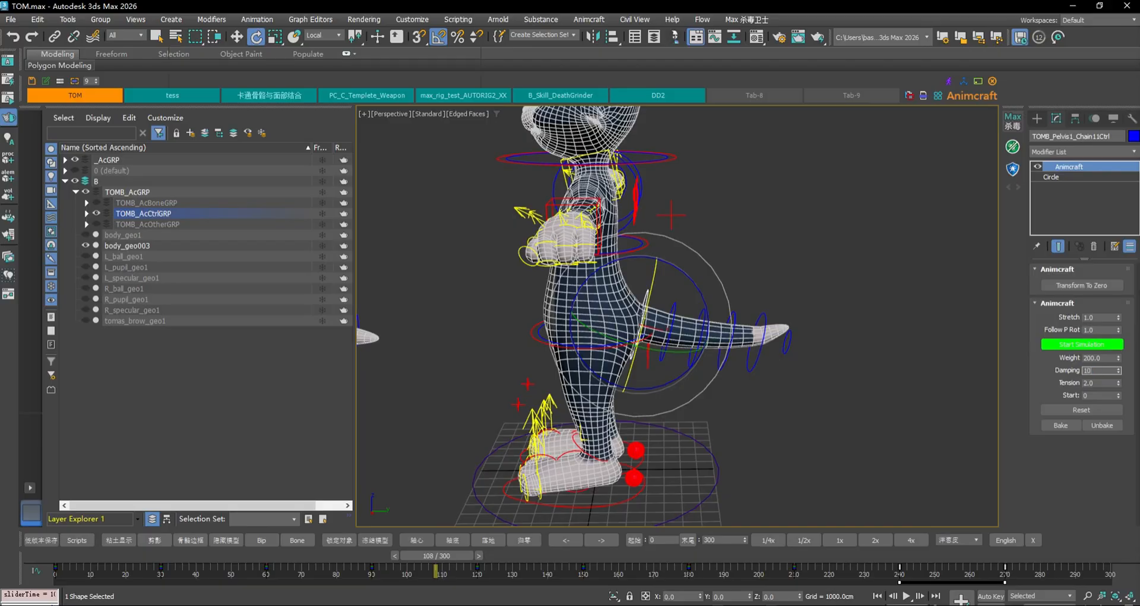
pyautogui.press('Return')
pyautogui.click(881, 596)
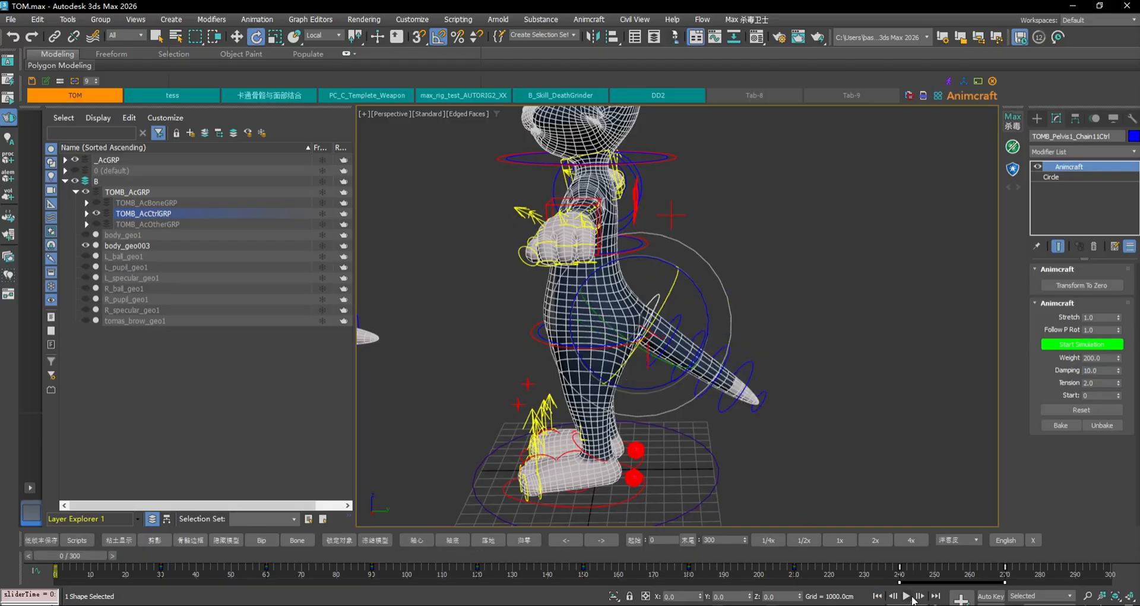
pyautogui.click(907, 595)
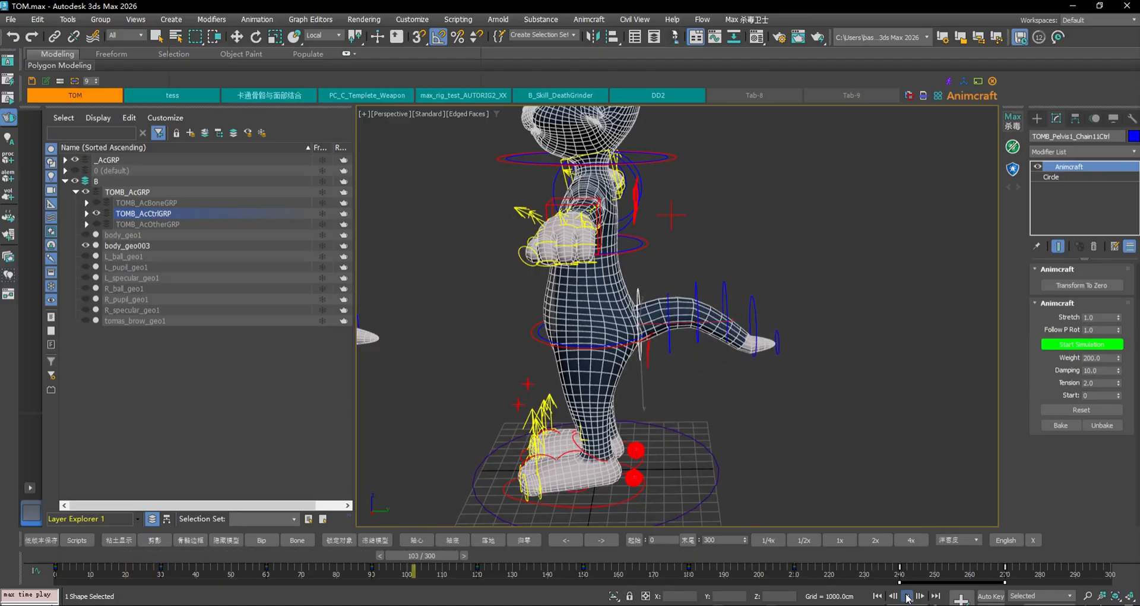
pyautogui.press('e')
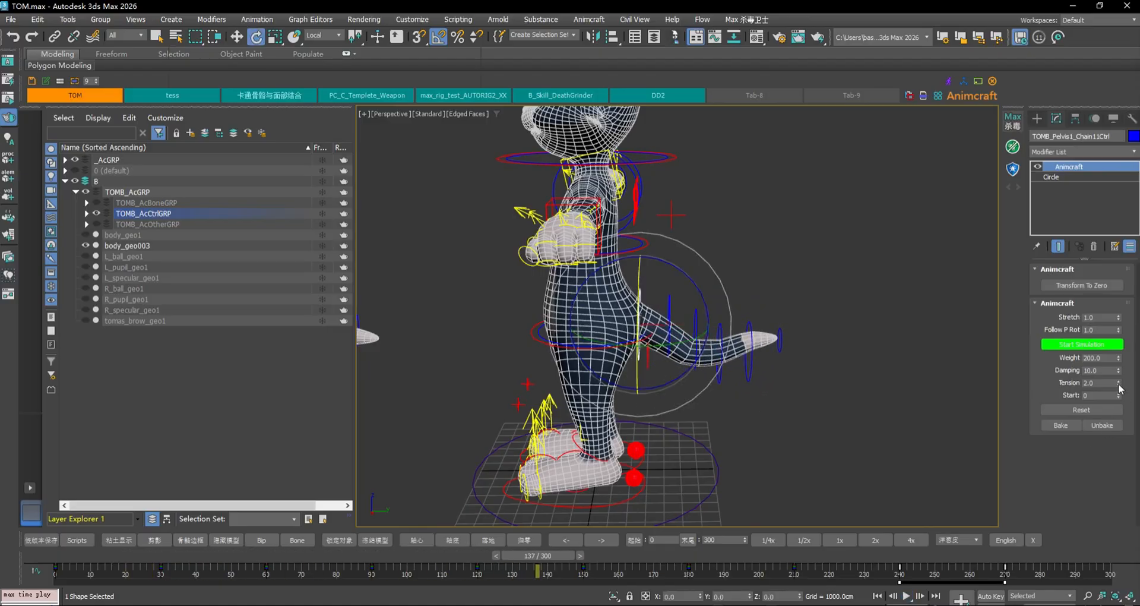
pyautogui.moveTo(1118, 389); pyautogui.dragTo(1121, 381)
pyautogui.click(910, 596)
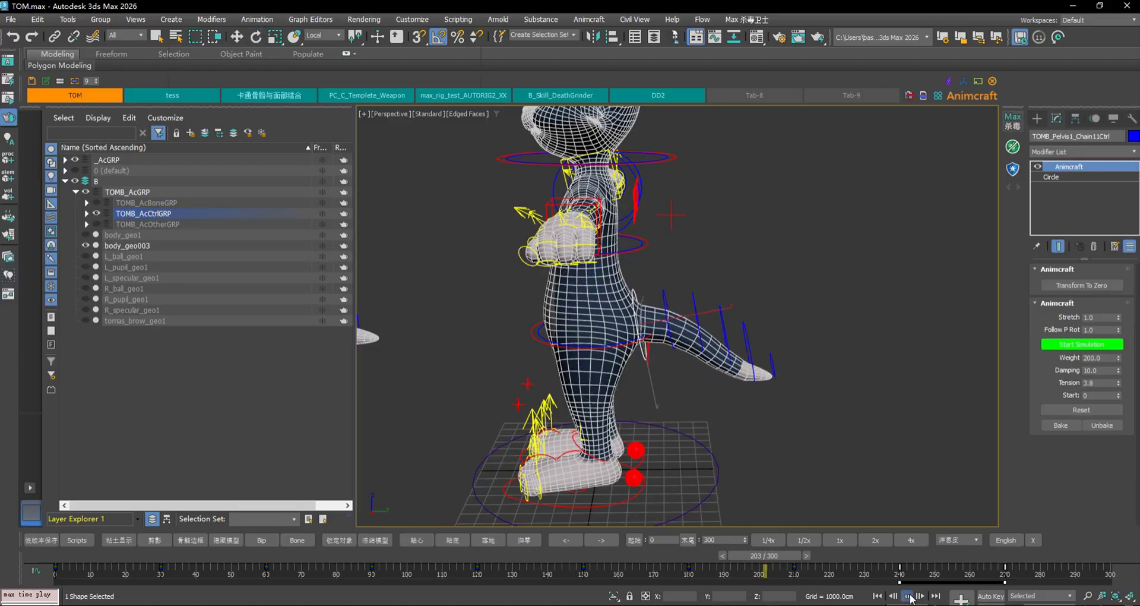
# Bake the retuned tail simulation, play it from frame 0, and scrub to frame 256
pyautogui.click(910, 596)
pyautogui.click(1062, 427)
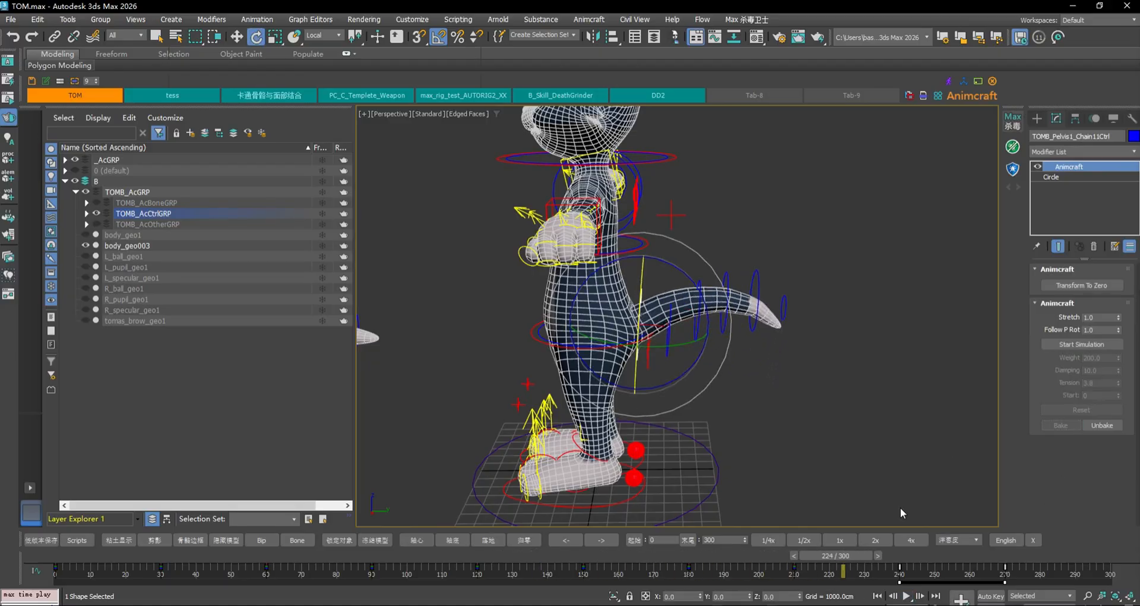
pyautogui.click(877, 596)
pyautogui.click(908, 596)
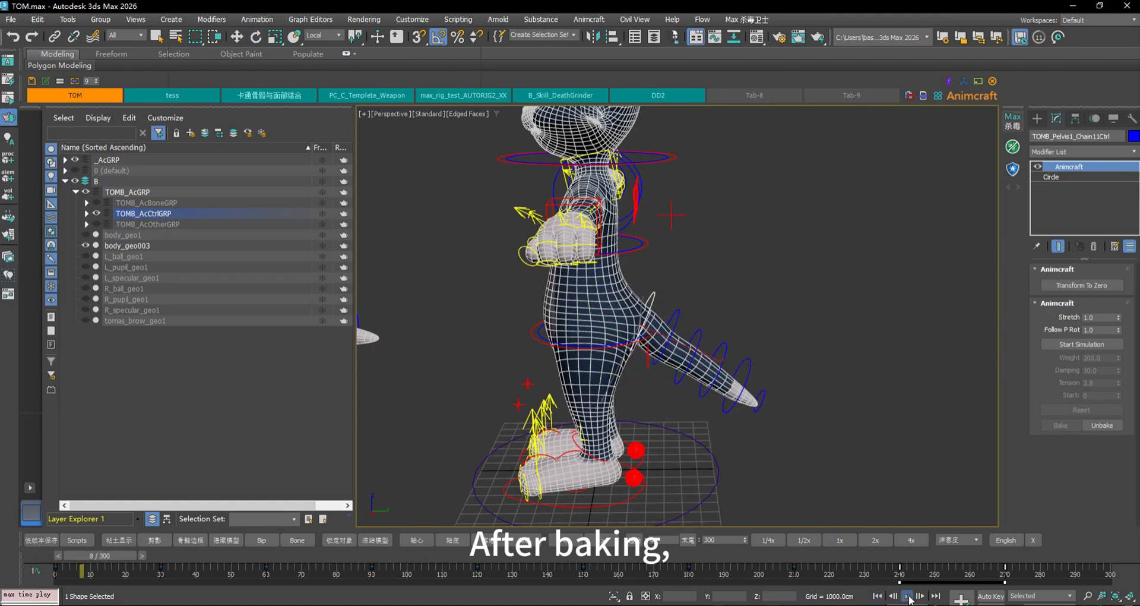
pyautogui.click(909, 596)
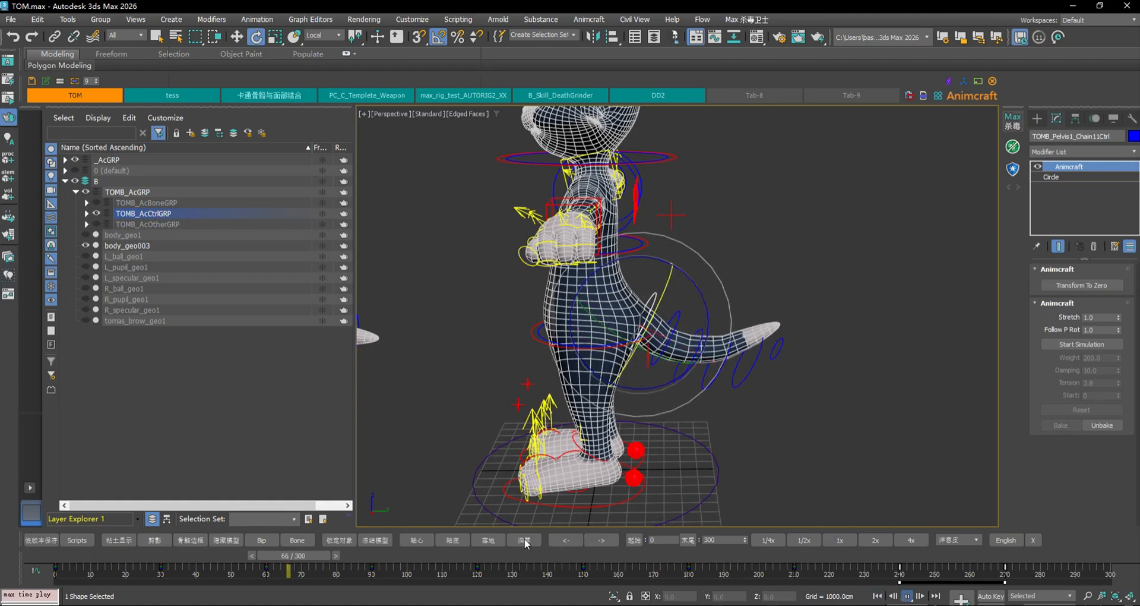
pyautogui.moveTo(321, 556); pyautogui.dragTo(784, 553)
# Show the TOMB_AcBoneGRP bones and select a tail bone to inspect it
pyautogui.click(672, 305)
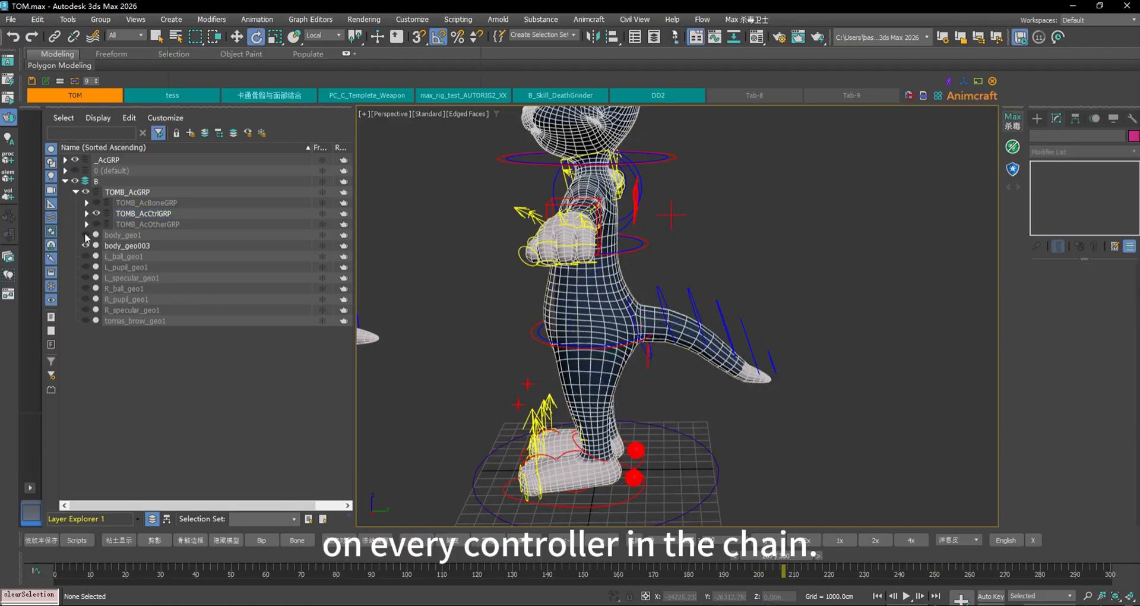
pyautogui.click(95, 202)
pyautogui.click(758, 375)
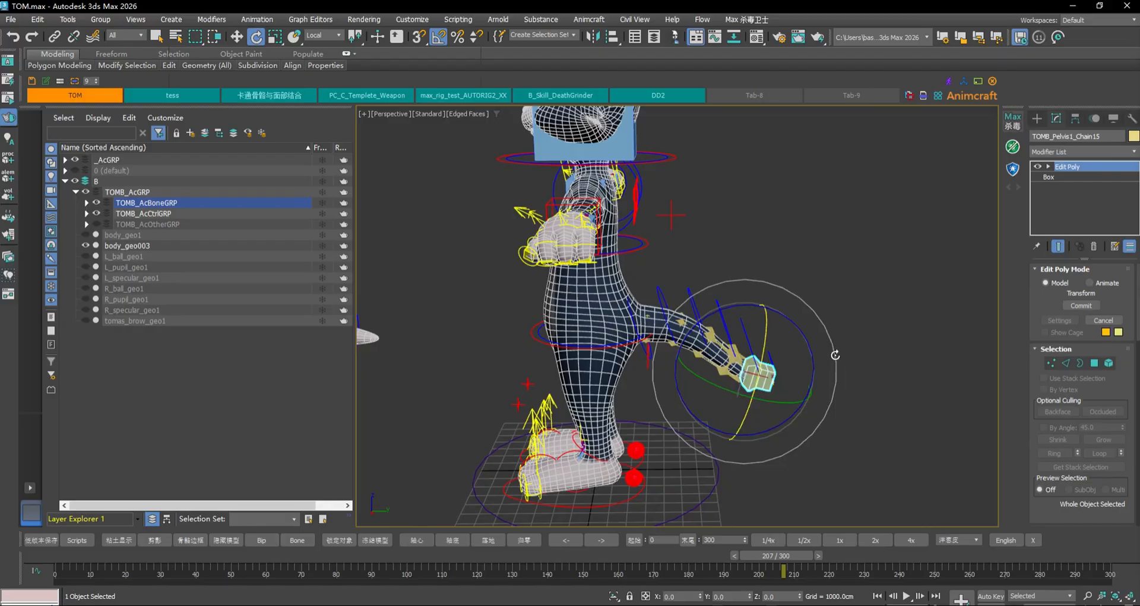
# Clear the selection around TOMB_Pelvis1_Chain12Ctrl and hide the TOMB_AcBoneGRP bones again
pyautogui.click(710, 302)
pyautogui.click(687, 294)
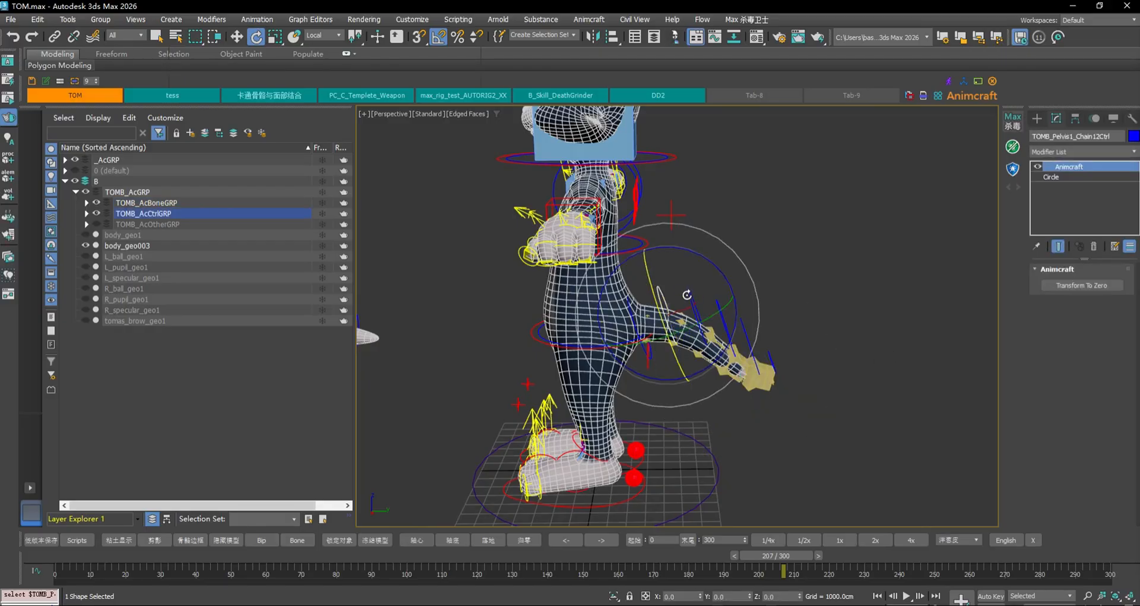
pyautogui.click(788, 255)
pyautogui.click(718, 300)
pyautogui.click(772, 301)
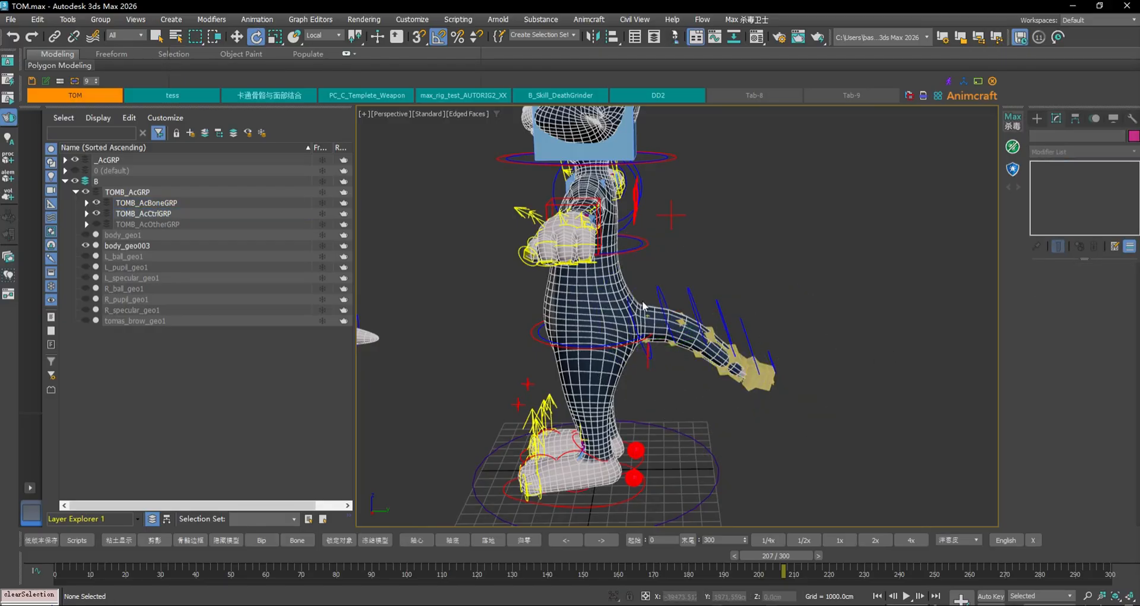
pyautogui.click(97, 203)
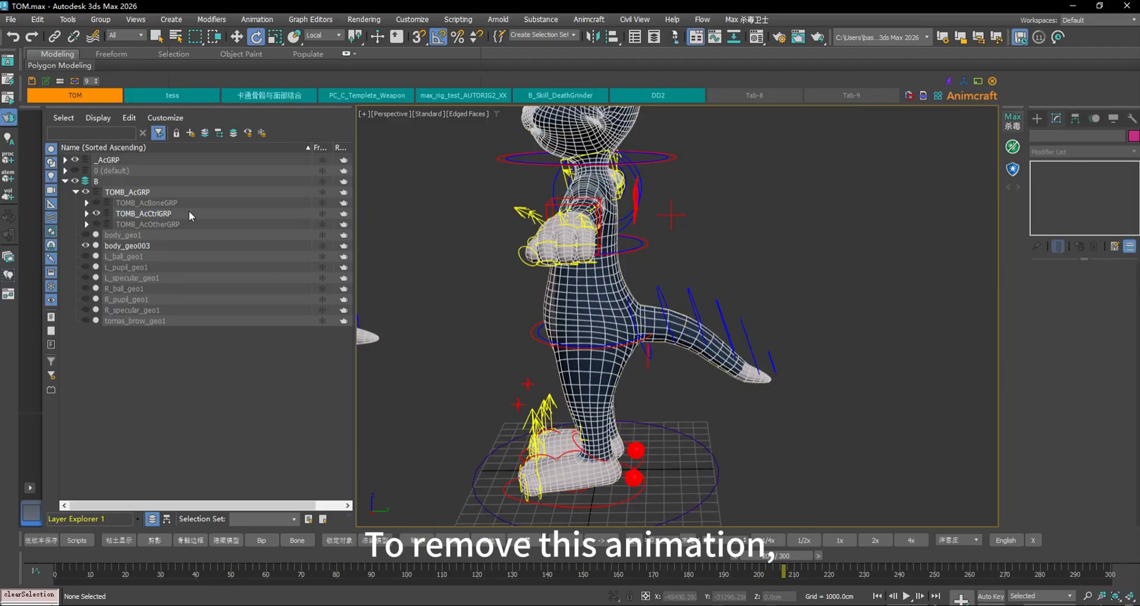
# Unbake TOMB_Pelvis1_Chain11Ctrl's tail animation and scrub the timeline to check
pyautogui.click(642, 342)
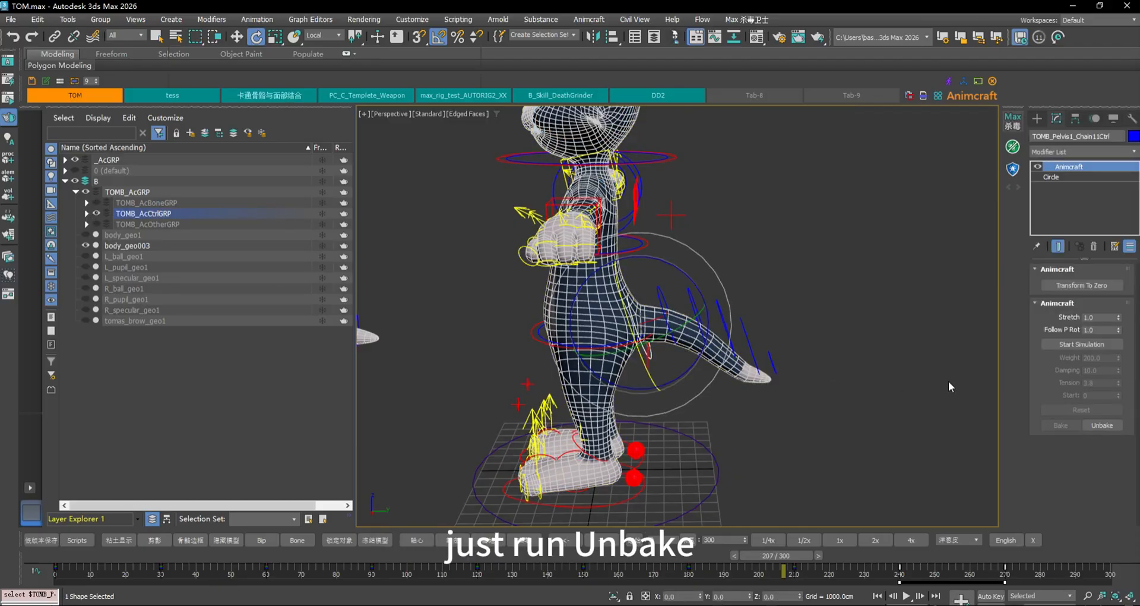
pyautogui.click(1115, 424)
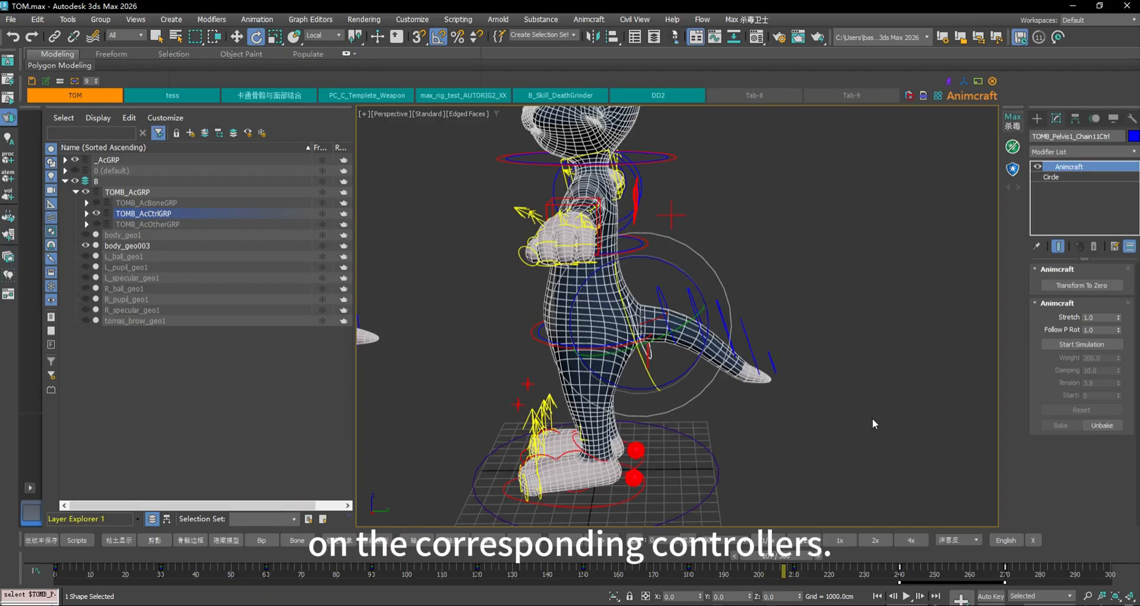
pyautogui.moveTo(766, 554); pyautogui.dragTo(297, 493)
# Return to frame 66, hide the _AcGRP character, and orbit toward the character's front
pyautogui.press('e')
pyautogui.keyDown('alt'); pyautogui.moveTo(666, 368); pyautogui.dragTo(735, 372, button='middle'); pyautogui.keyUp('alt')
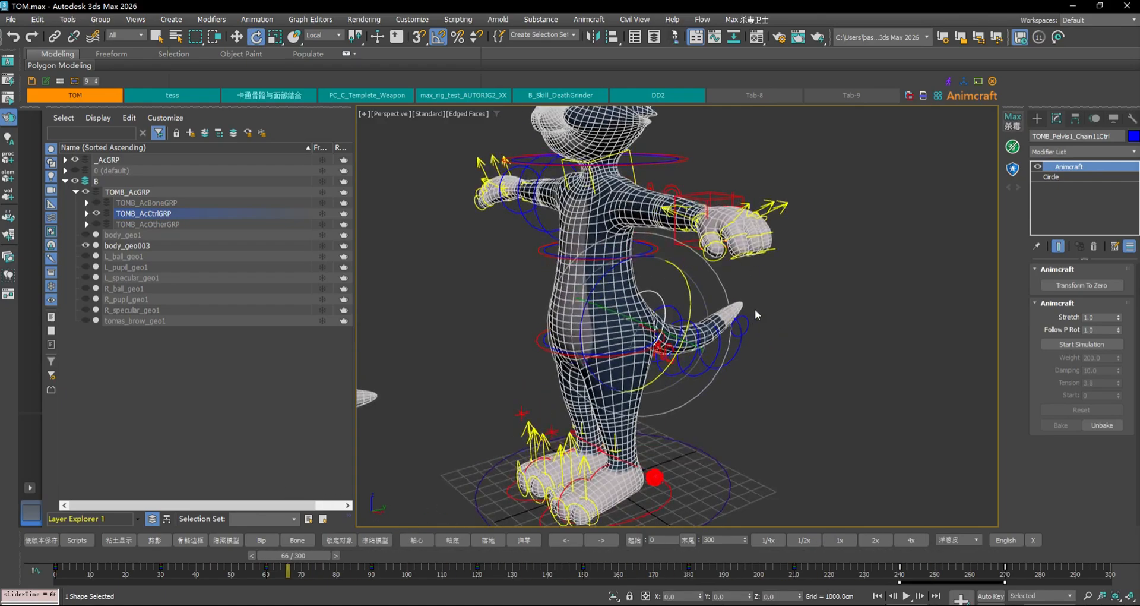
pyautogui.scroll(-3, 754, 313)
pyautogui.keyDown('alt'); pyautogui.moveTo(754, 313); pyautogui.dragTo(738, 327, button='middle'); pyautogui.keyUp('alt')
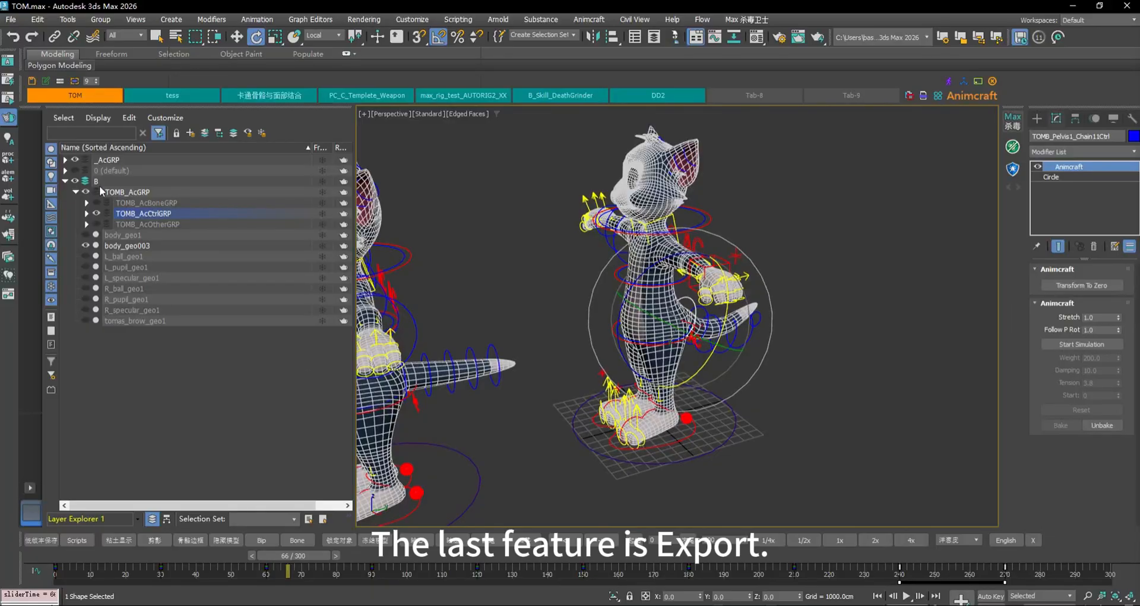
pyautogui.click(75, 160)
pyautogui.scroll(3, 705, 251)
pyautogui.keyDown('alt'); pyautogui.moveTo(732, 260); pyautogui.dragTo(786, 256, button='middle'); pyautogui.keyUp('alt')
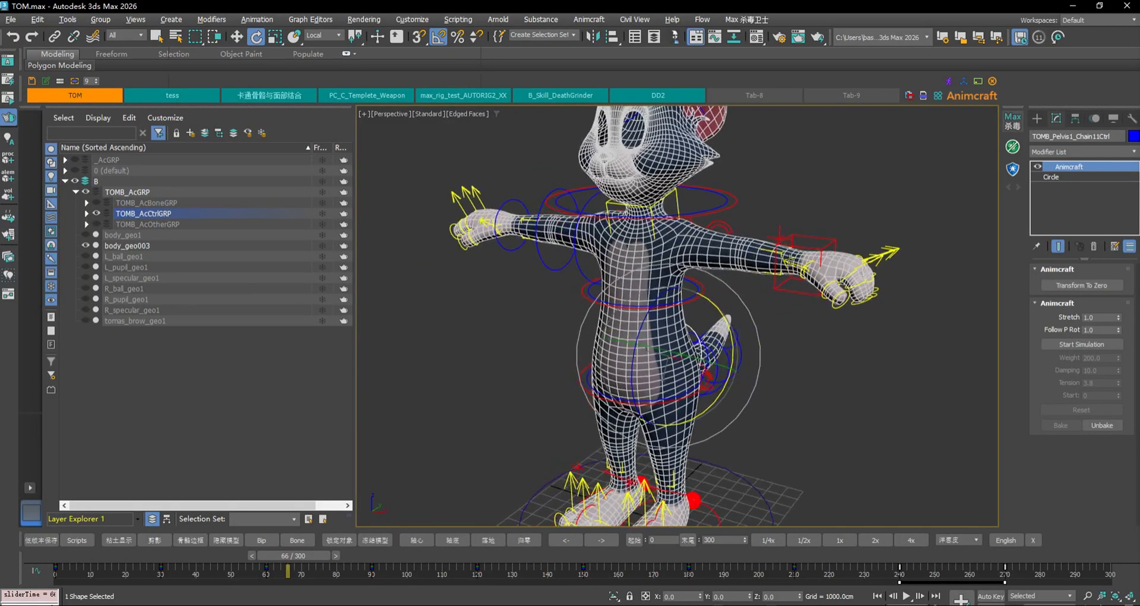
pyautogui.moveTo(824, 320); pyautogui.dragTo(785, 291, button='middle')
pyautogui.keyDown('alt'); pyautogui.moveTo(751, 397); pyautogui.dragTo(736, 351, button='middle'); pyautogui.keyUp('alt')
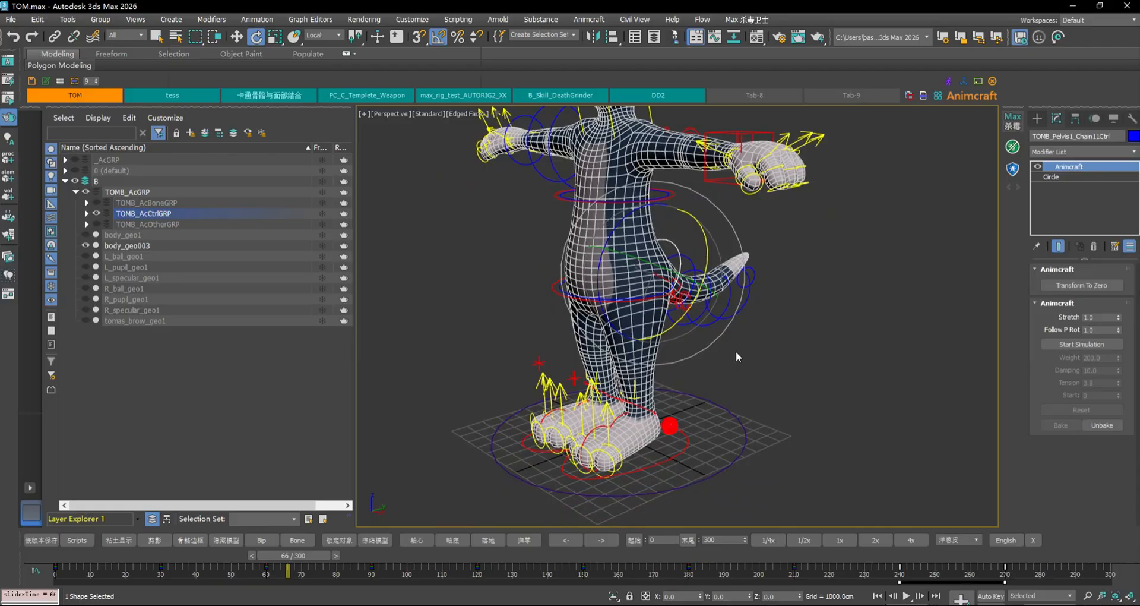
# Select the TOMB_root_Ctrl ring at the feet and frame the whole character
pyautogui.click(743, 431)
pyautogui.scroll(-3, 828, 361)
pyautogui.keyDown('alt'); pyautogui.moveTo(828, 358); pyautogui.dragTo(849, 340, button='middle'); pyautogui.keyUp('alt')
pyautogui.moveTo(849, 340); pyautogui.dragTo(804, 358, button='middle')
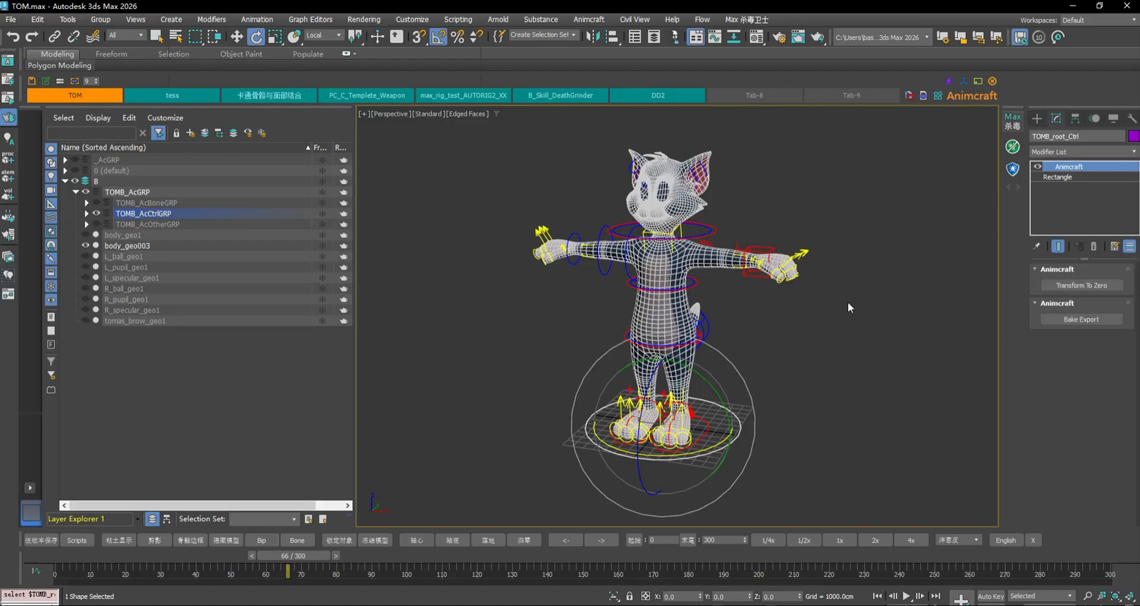
# Return the hand IK control to its zero pose with Transform To Zero
pyautogui.moveTo(859, 287)
pyautogui.keyDown('alt'); pyautogui.mouseDown(button='middle')
pyautogui.moveTo(746, 298)
pyautogui.moveTo(841, 298)
pyautogui.mouseUp(button='middle'); pyautogui.keyUp('alt')
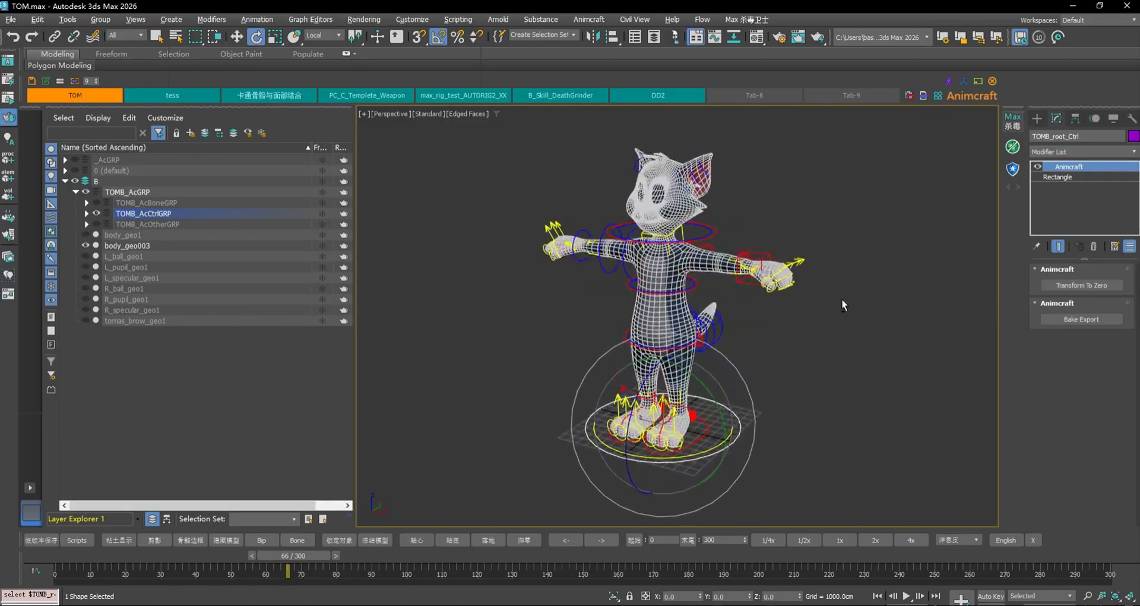
pyautogui.click(772, 252)
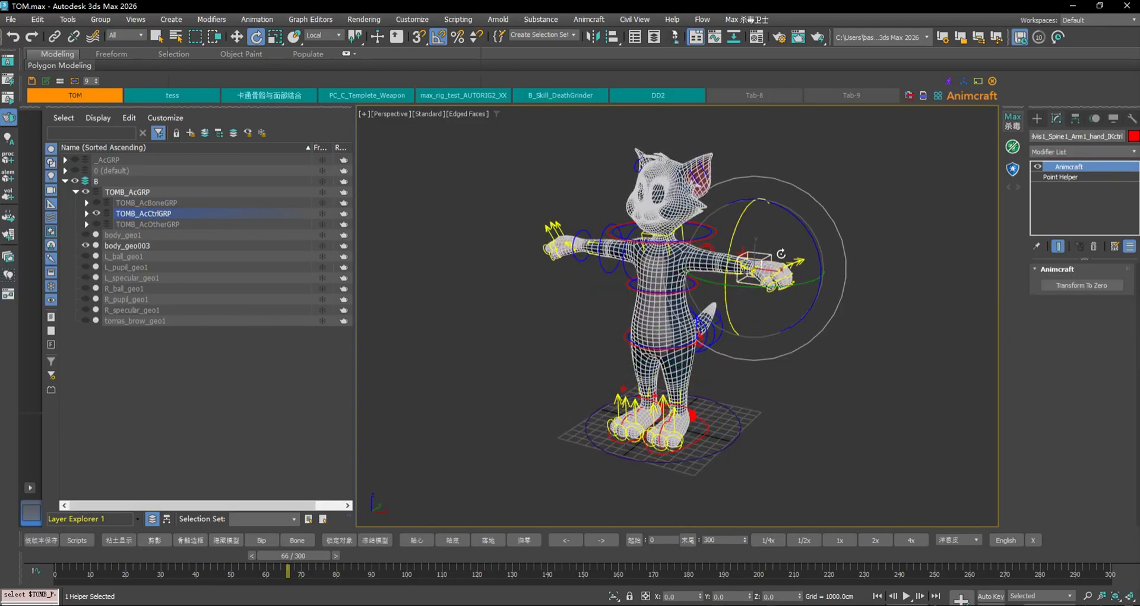
pyautogui.click(850, 299)
pyautogui.click(777, 259)
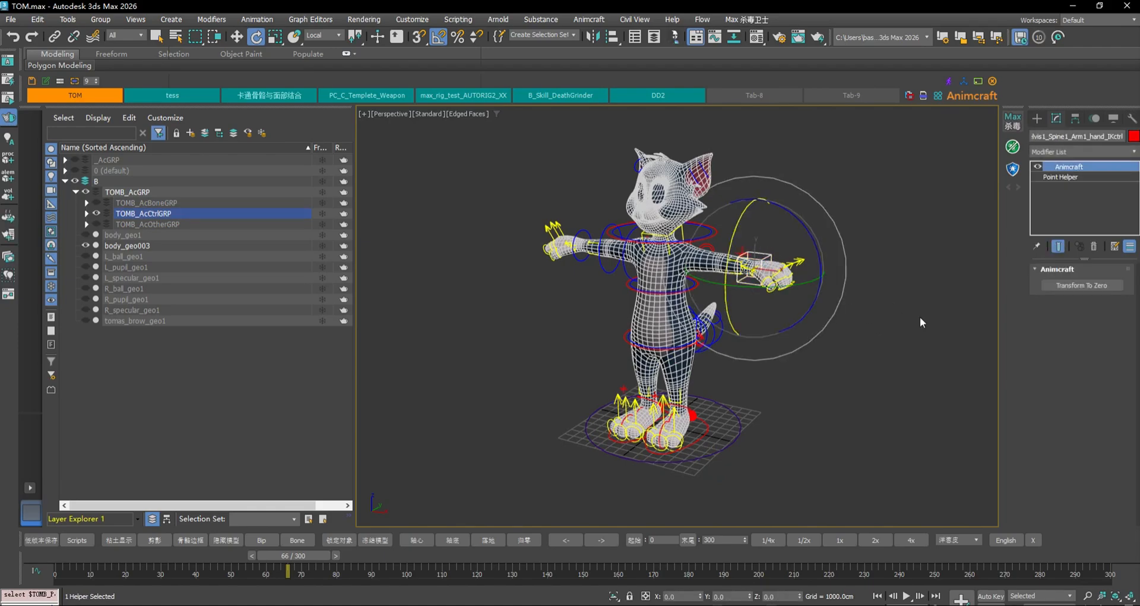
pyautogui.click(1074, 286)
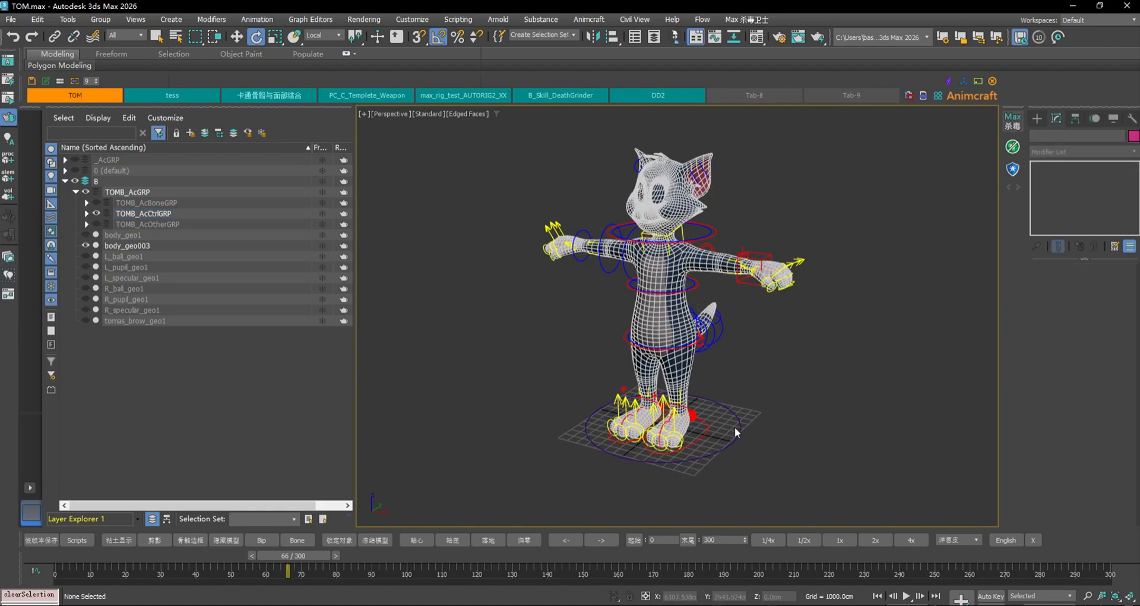
# With TOMB_root_Ctrl selected, run Bake Export to bring up the bake confirmation
pyautogui.click(738, 430)
pyautogui.click(1076, 320)
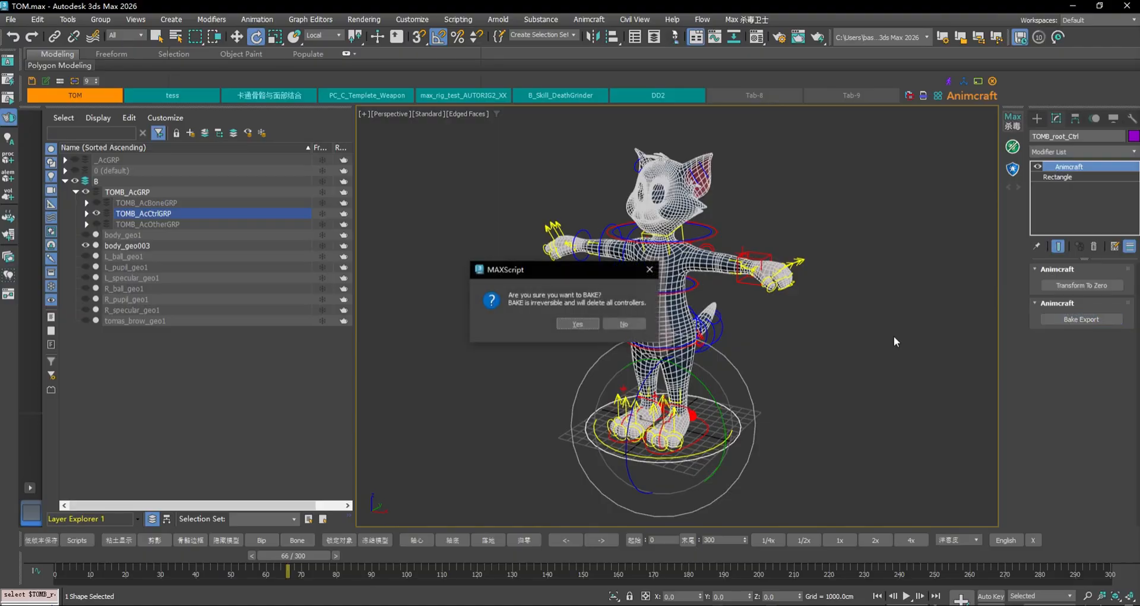
pyautogui.moveTo(568, 271); pyautogui.dragTo(846, 289)
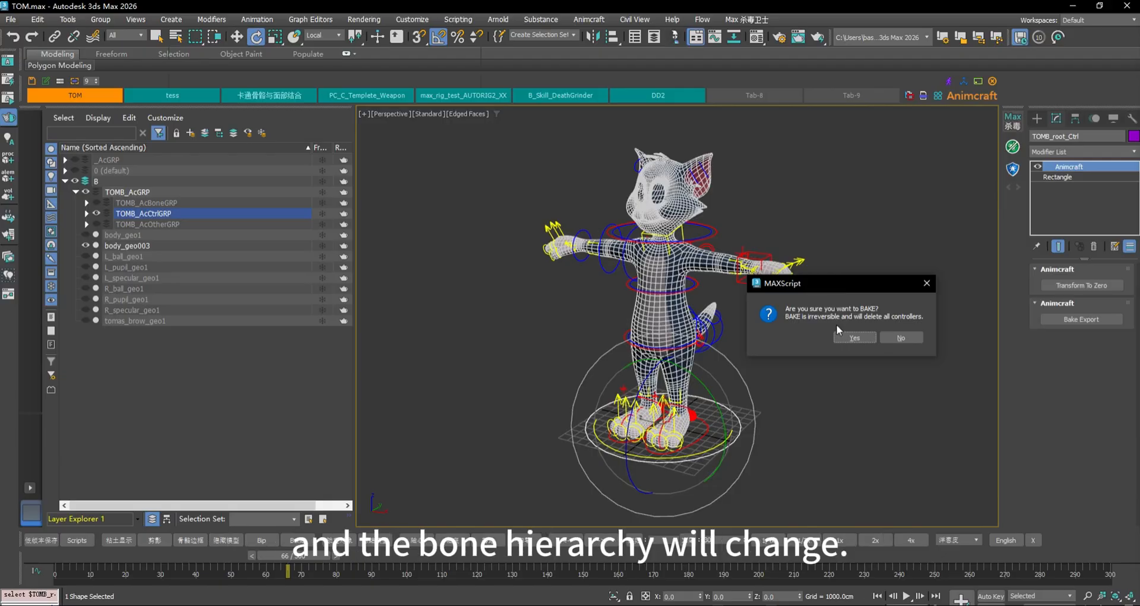
pyautogui.click(896, 338)
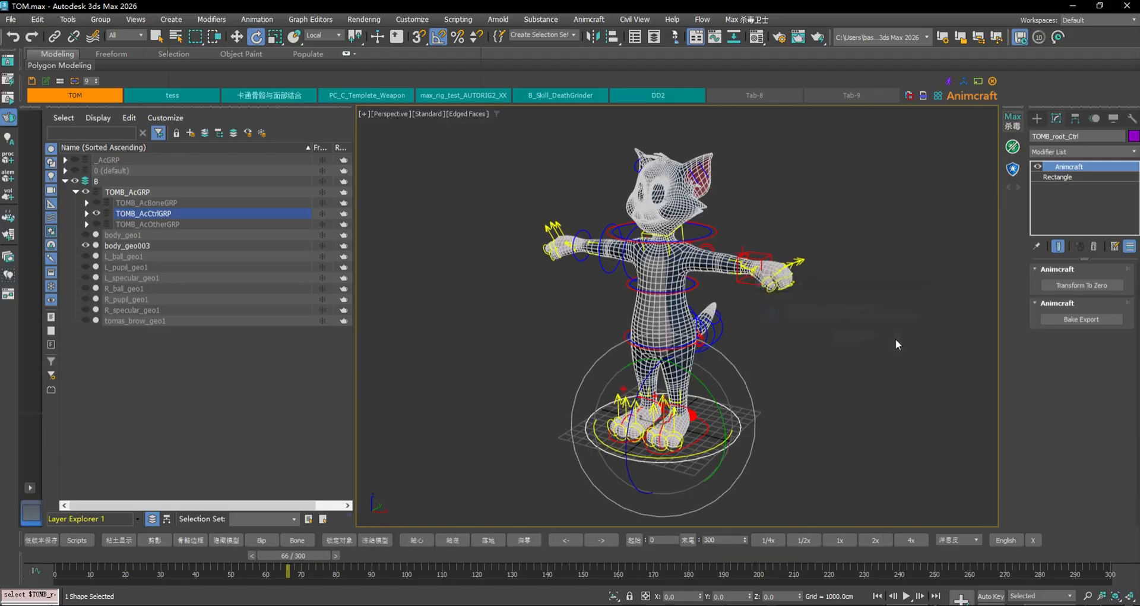
pyautogui.click(1087, 318)
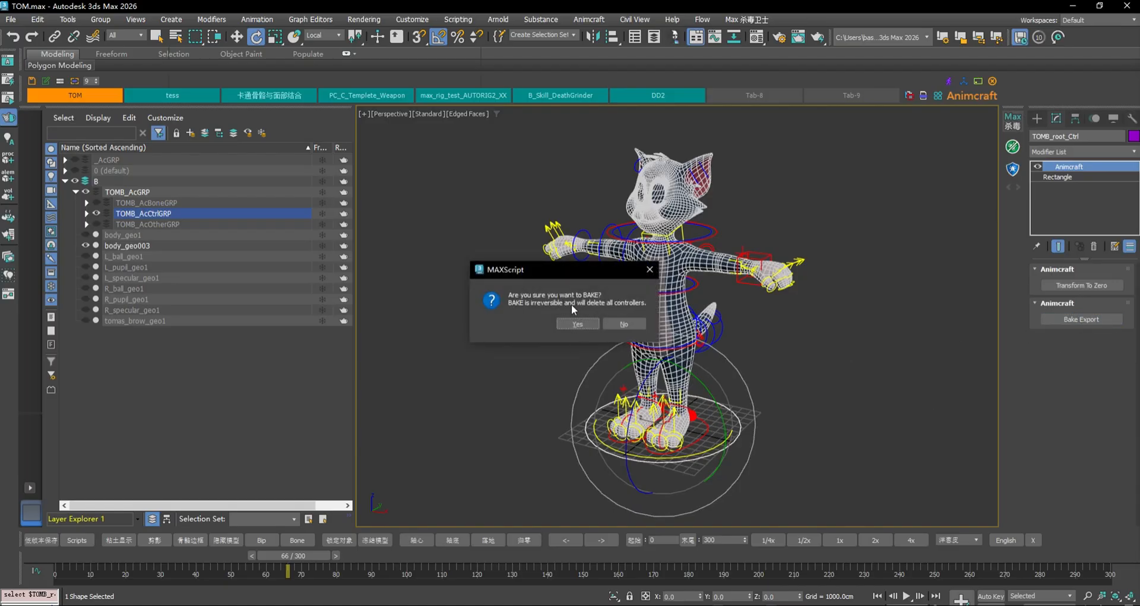
# Confirm the bake, accept frames 0f–300f, and create the bone hierarchy structure
pyautogui.moveTo(617, 272); pyautogui.dragTo(962, 267)
pyautogui.click(938, 312)
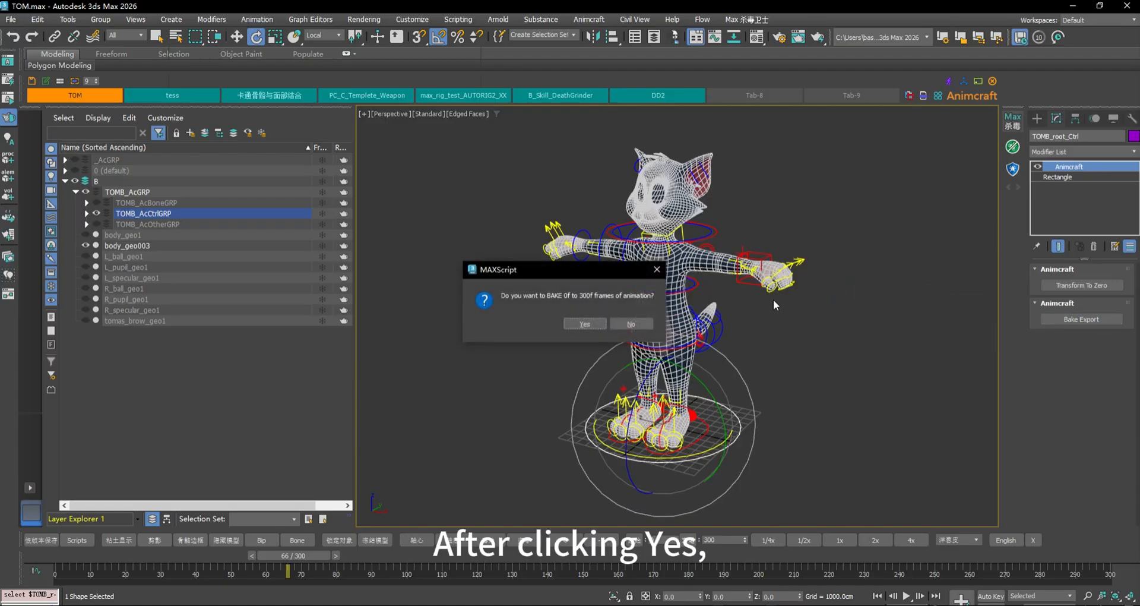
pyautogui.moveTo(588, 273); pyautogui.dragTo(886, 293)
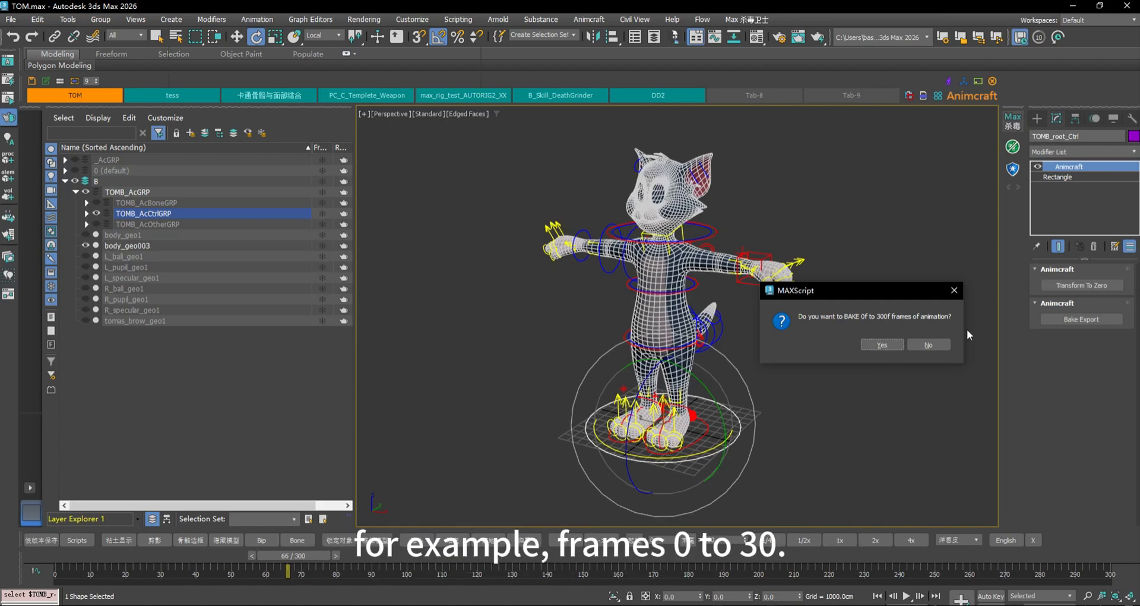
pyautogui.click(884, 345)
pyautogui.moveTo(577, 269); pyautogui.dragTo(867, 317)
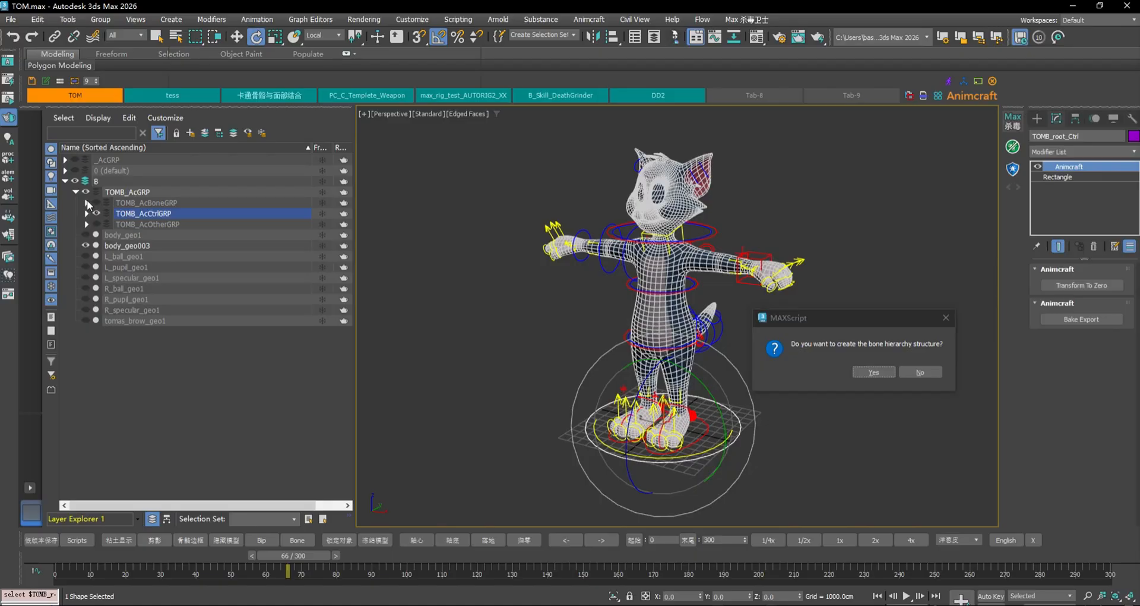
pyautogui.moveTo(855, 320)
pyautogui.mouseDown()
pyautogui.moveTo(782, 319)
pyautogui.moveTo(854, 301)
pyautogui.mouseUp()
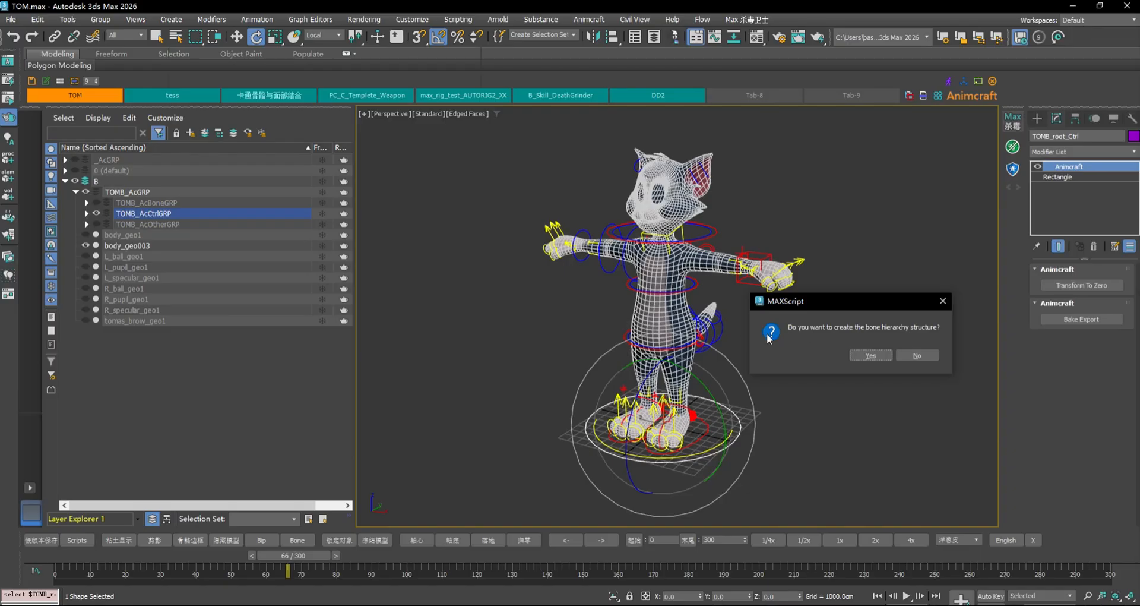
pyautogui.click(872, 355)
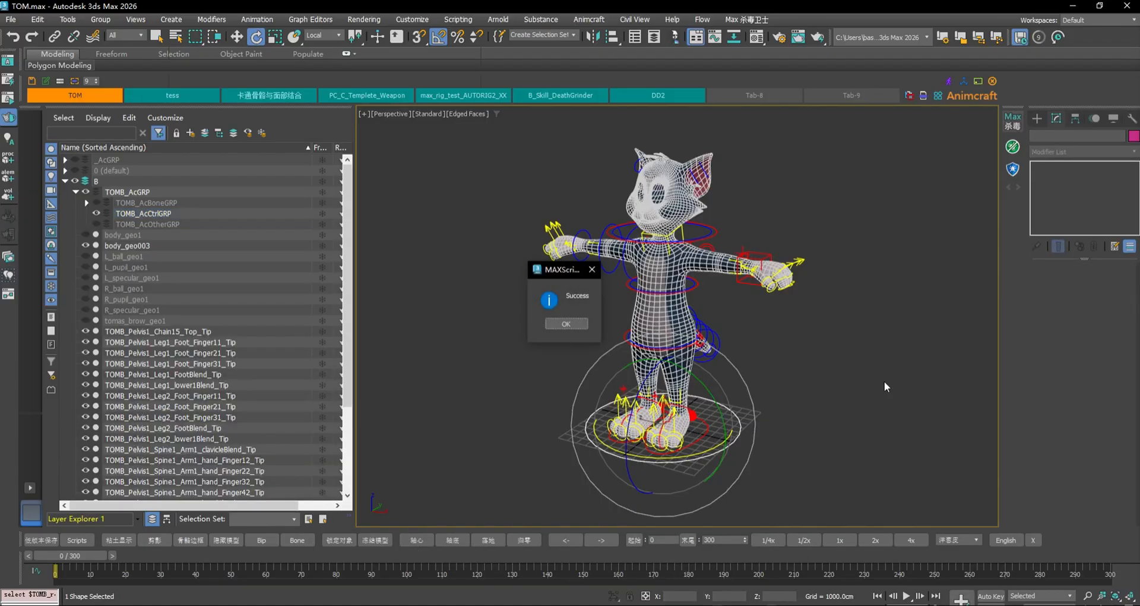
# Dismiss the Success message and expand TOMB_root, TOMB_Pelvis1 and TOMB_Pelvis1_Chain11 in the hierarchy
pyautogui.click(566, 323)
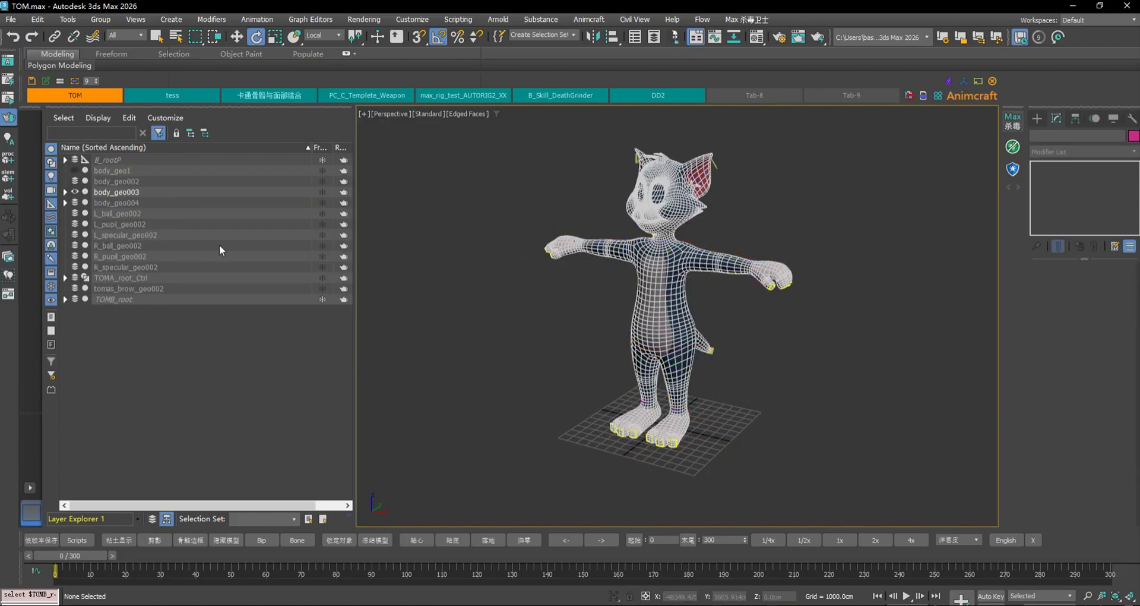
pyautogui.scroll(6, 675, 446)
pyautogui.click(737, 405)
pyautogui.scroll(-2, 796, 394)
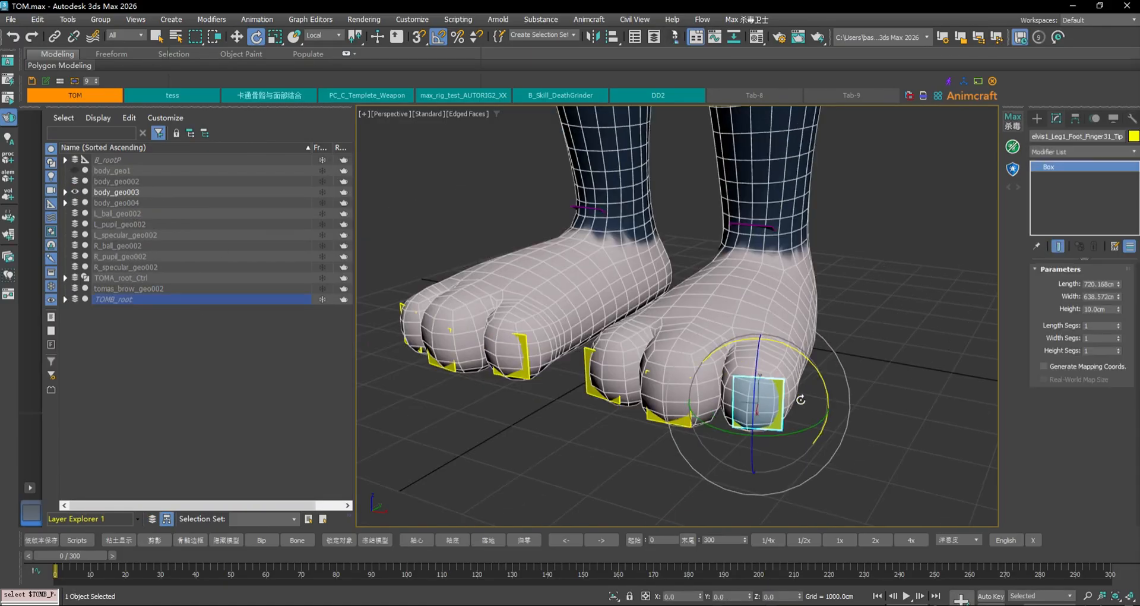
pyautogui.click(66, 300)
pyautogui.click(75, 310)
pyautogui.click(87, 321)
pyautogui.click(126, 300)
pyautogui.press('z')
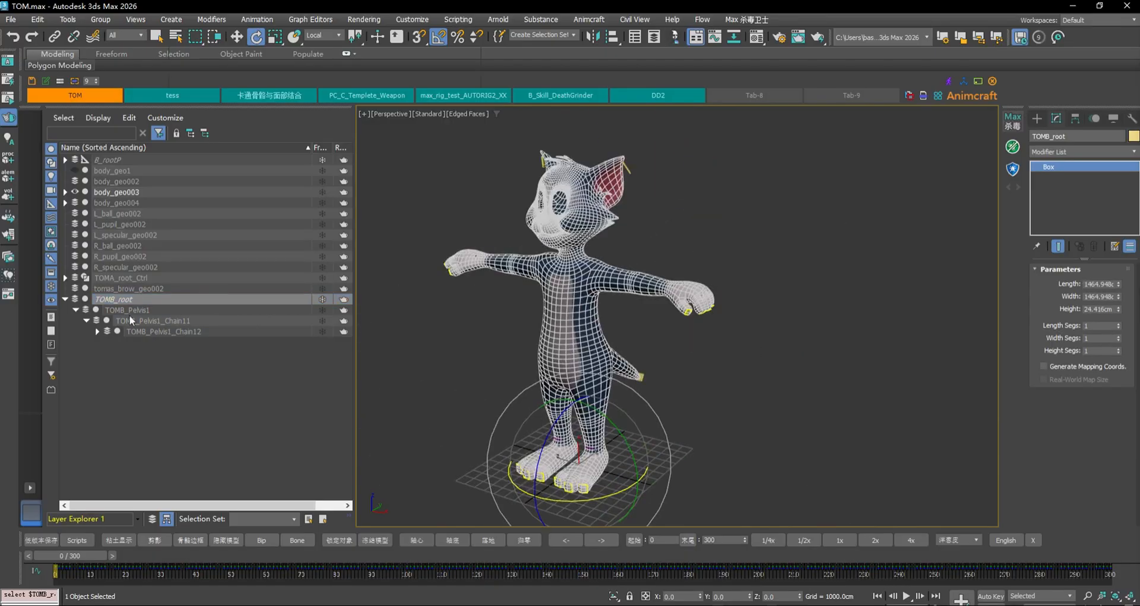
# In layer view, hide body_geo003 and turn on the TOMB_AcBoneGRP bone geometry
pyautogui.click(152, 518)
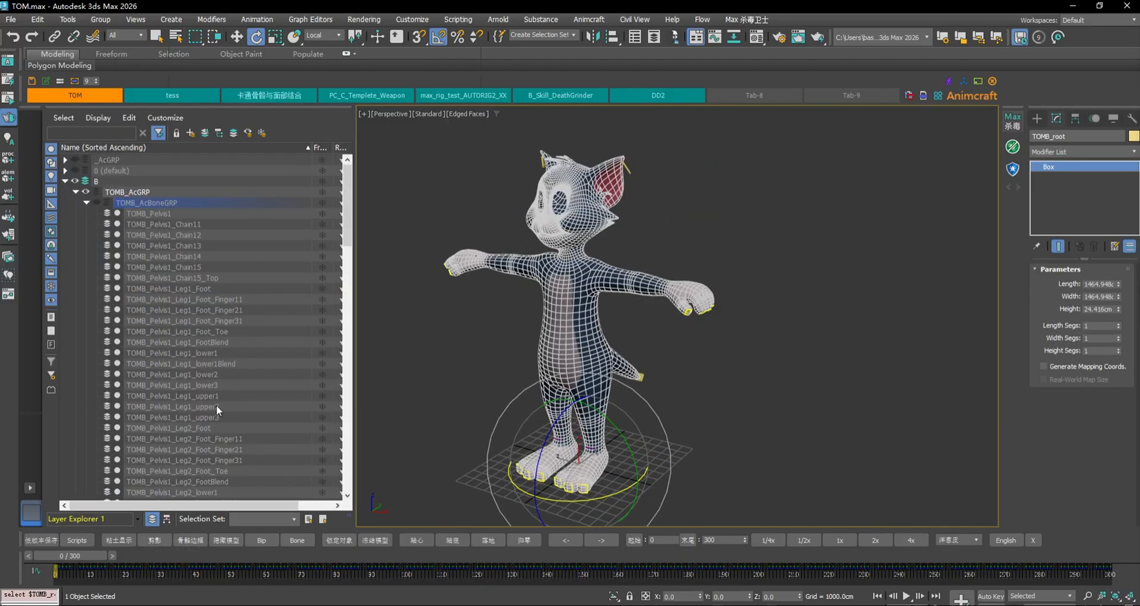
pyautogui.click(76, 178)
pyautogui.click(66, 181)
pyautogui.click(87, 202)
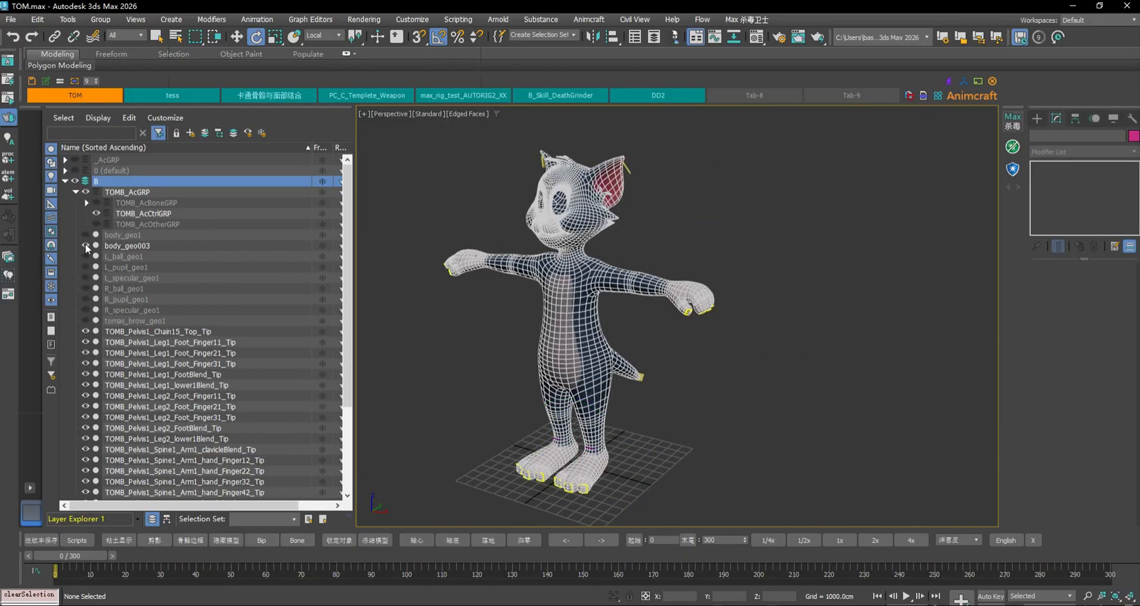
pyautogui.click(85, 245)
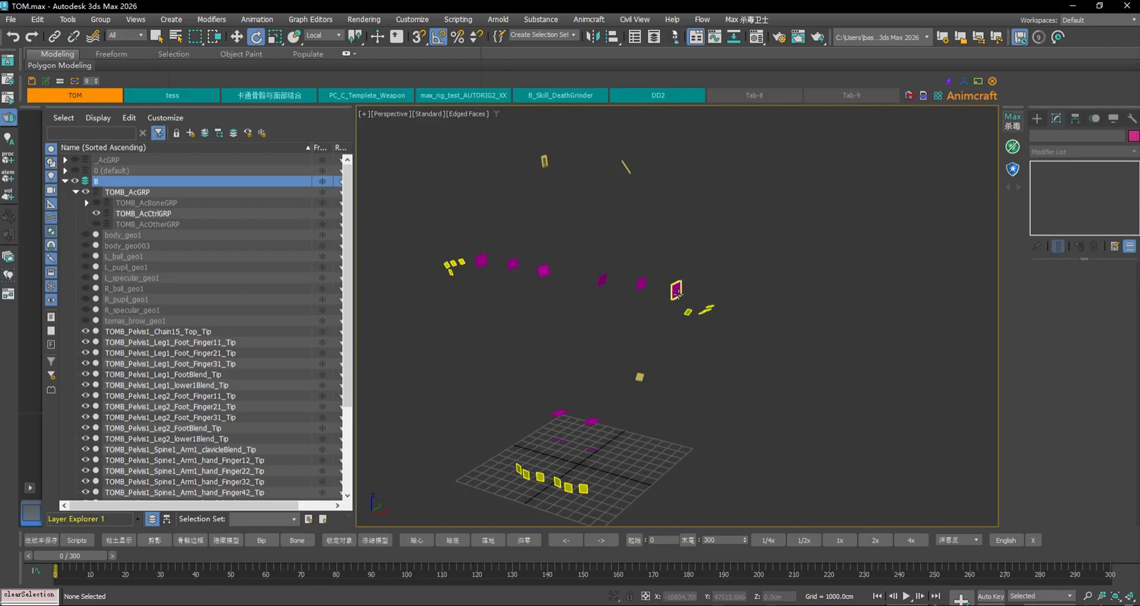
pyautogui.click(97, 202)
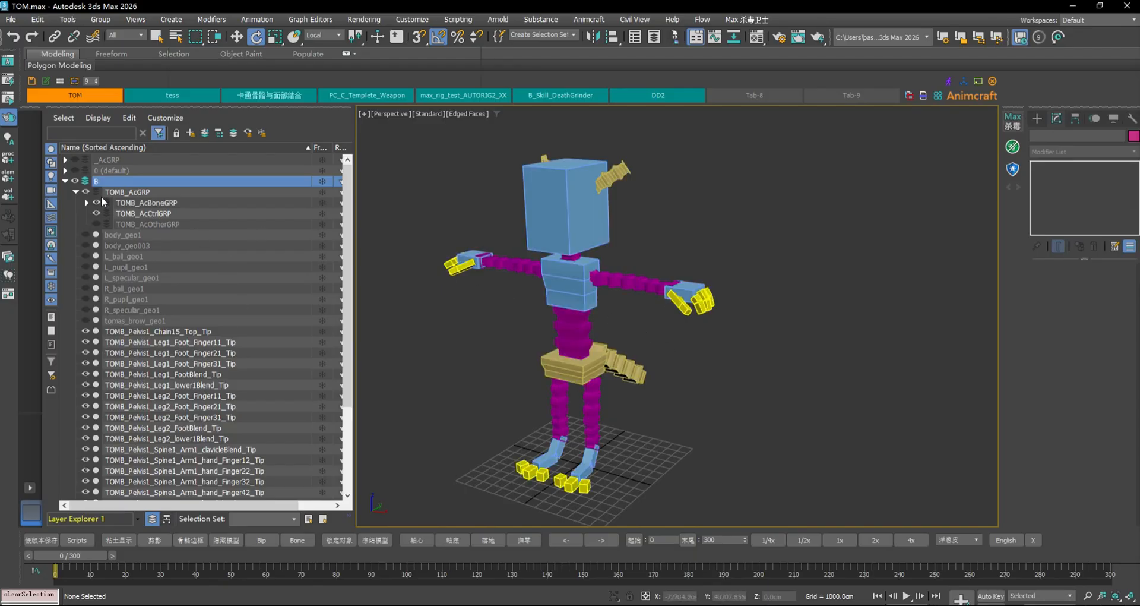
# Inspect the baked TOMB_Pelvis1 bone box in hierarchy view, then show body_geo003 again
pyautogui.click(166, 518)
pyautogui.click(591, 291)
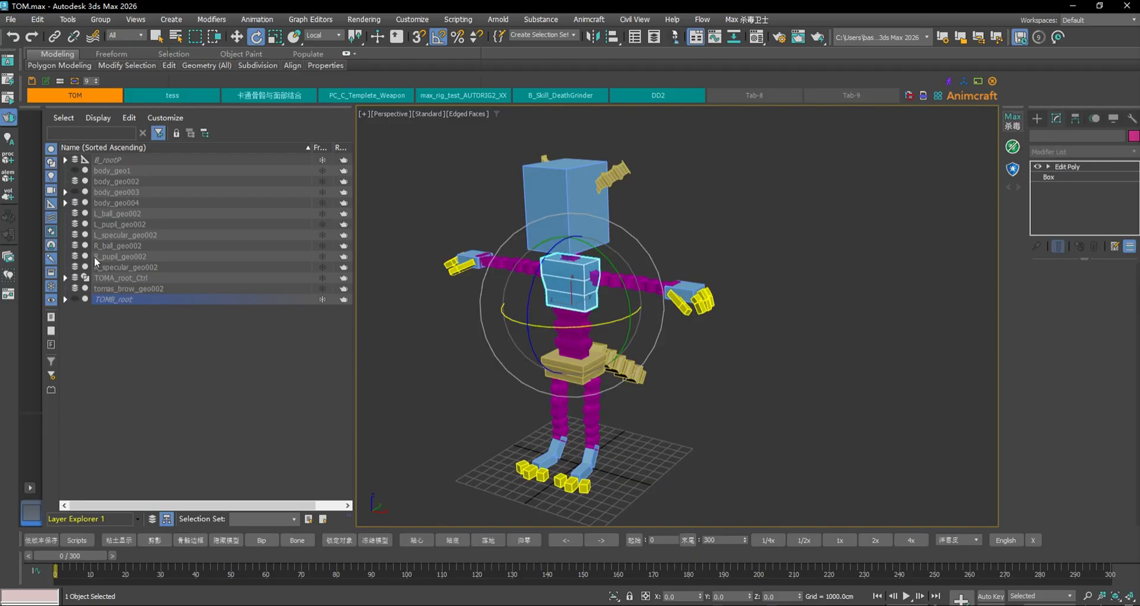
pyautogui.click(65, 299)
pyautogui.click(75, 309)
pyautogui.click(87, 320)
pyautogui.click(639, 387)
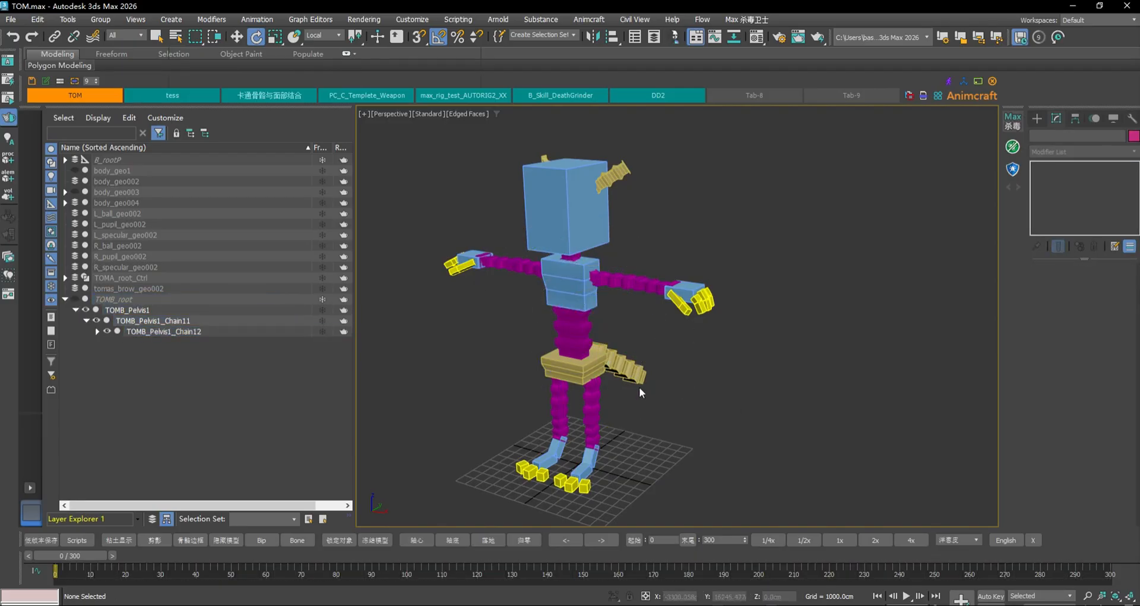
pyautogui.click(586, 367)
pyautogui.keyDown('alt'); pyautogui.moveTo(773, 359); pyautogui.dragTo(728, 383, button='middle'); pyautogui.keyUp('alt')
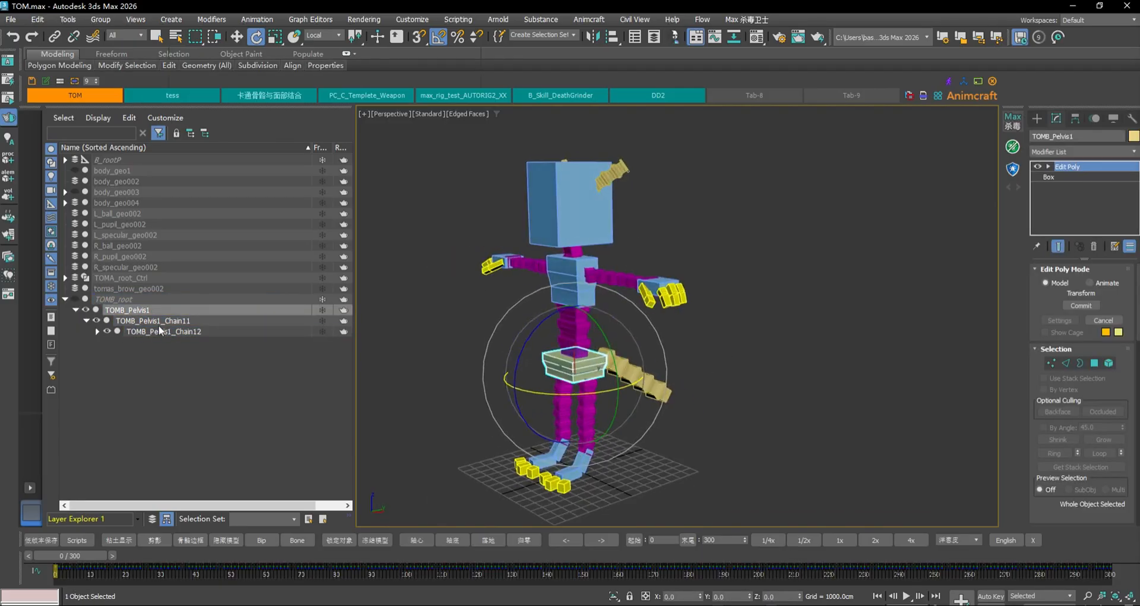
pyautogui.click(153, 519)
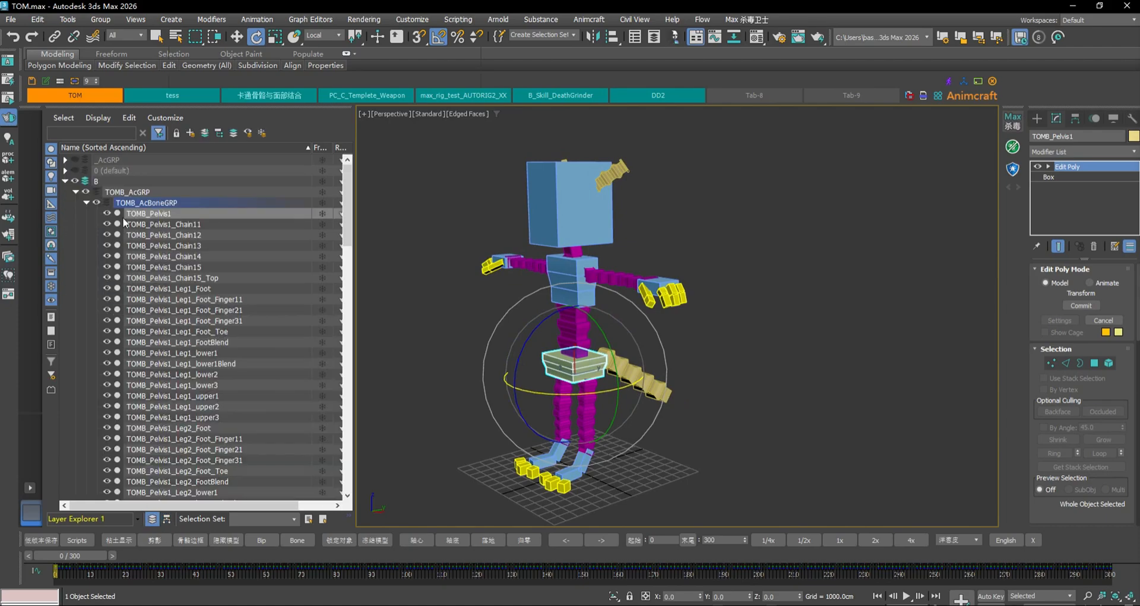
pyautogui.click(87, 203)
pyautogui.click(85, 245)
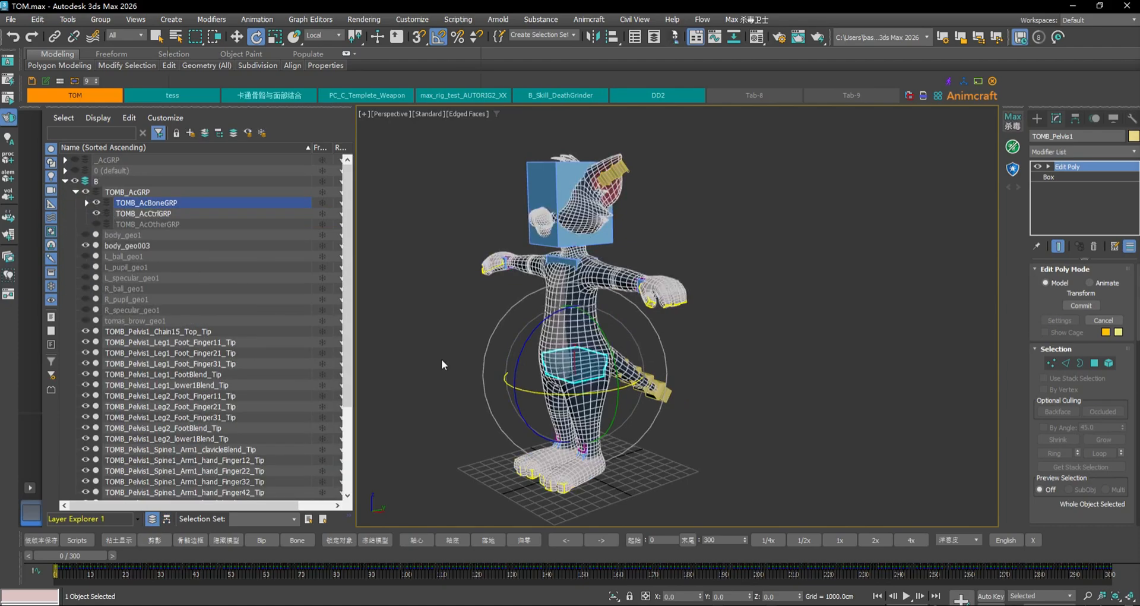
# Scrub to frames 155 and 57 and inspect a tail bone box's motion
pyautogui.moveTo(80, 556); pyautogui.dragTo(608, 558)
pyautogui.keyDown('alt'); pyautogui.moveTo(640, 469); pyautogui.dragTo(575, 460, button='middle'); pyautogui.keyUp('alt')
pyautogui.scroll(3, 688, 410)
pyautogui.click(687, 328)
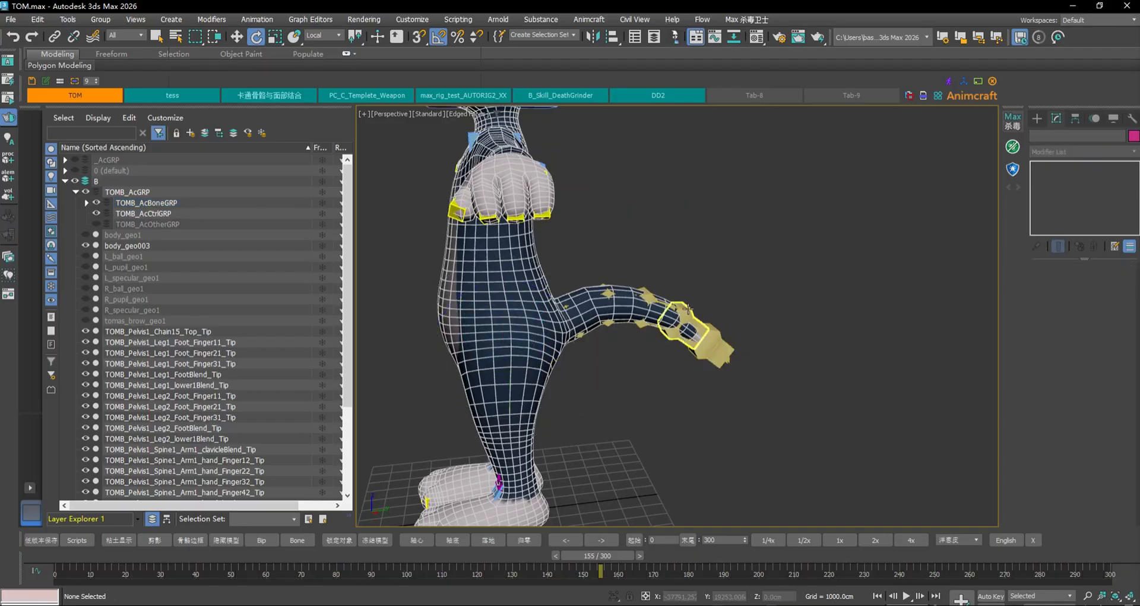
pyautogui.moveTo(614, 557); pyautogui.dragTo(695, 500)
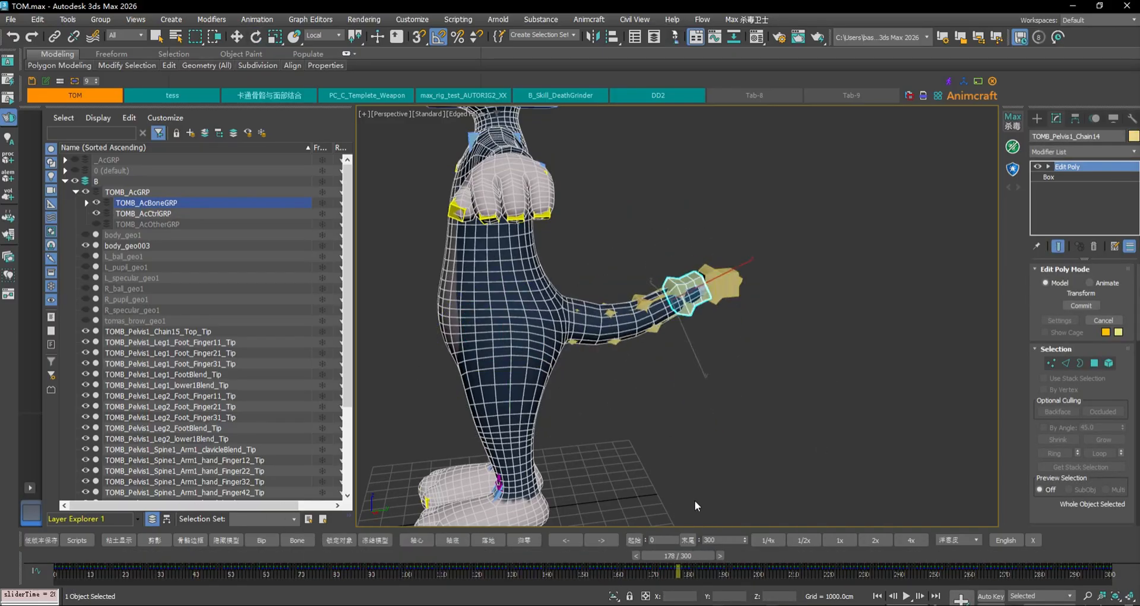
pyautogui.press('e')
pyautogui.scroll(-3, 659, 422)
# Select the head bone box and scrub through frames 210, 85, 216 and 204 to check the tail
pyautogui.keyDown('alt'); pyautogui.moveTo(611, 407); pyautogui.dragTo(677, 403, button='middle'); pyautogui.keyUp('alt')
pyautogui.click(647, 231)
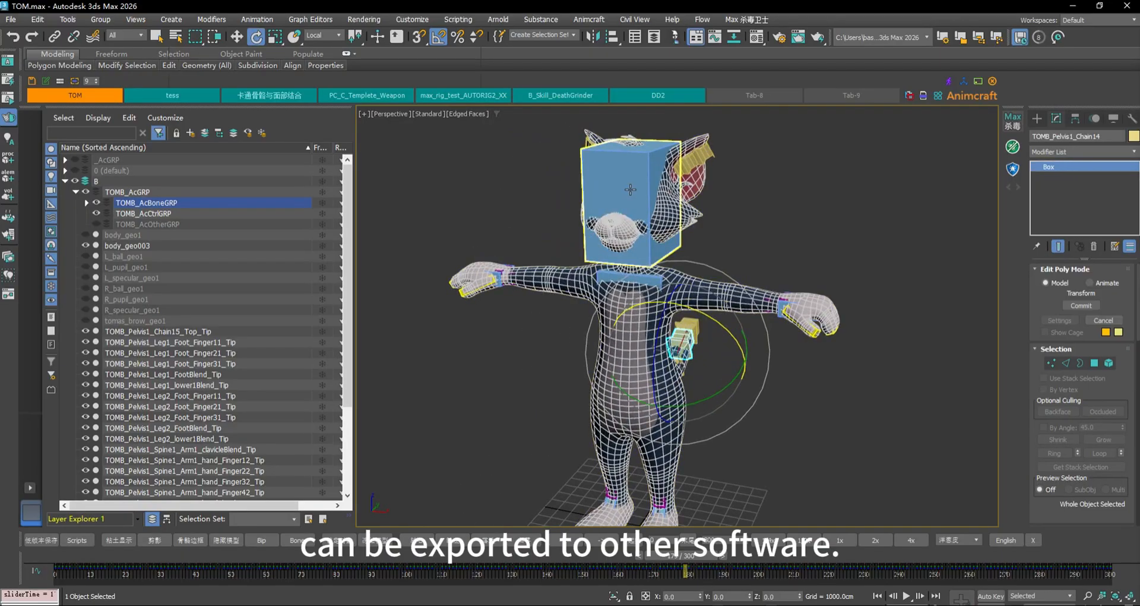
pyautogui.keyDown('alt'); pyautogui.moveTo(722, 337); pyautogui.dragTo(689, 339, button='middle'); pyautogui.keyUp('alt')
pyautogui.moveTo(683, 558); pyautogui.dragTo(360, 537)
pyautogui.keyDown('alt'); pyautogui.moveTo(717, 476); pyautogui.dragTo(622, 472, button='middle'); pyautogui.keyUp('alt')
pyautogui.moveTo(368, 553); pyautogui.dragTo(804, 516)
pyautogui.keyDown('alt'); pyautogui.moveTo(655, 408); pyautogui.dragTo(775, 410, button='middle'); pyautogui.keyUp('alt')
pyautogui.scroll(-3, 729, 360)
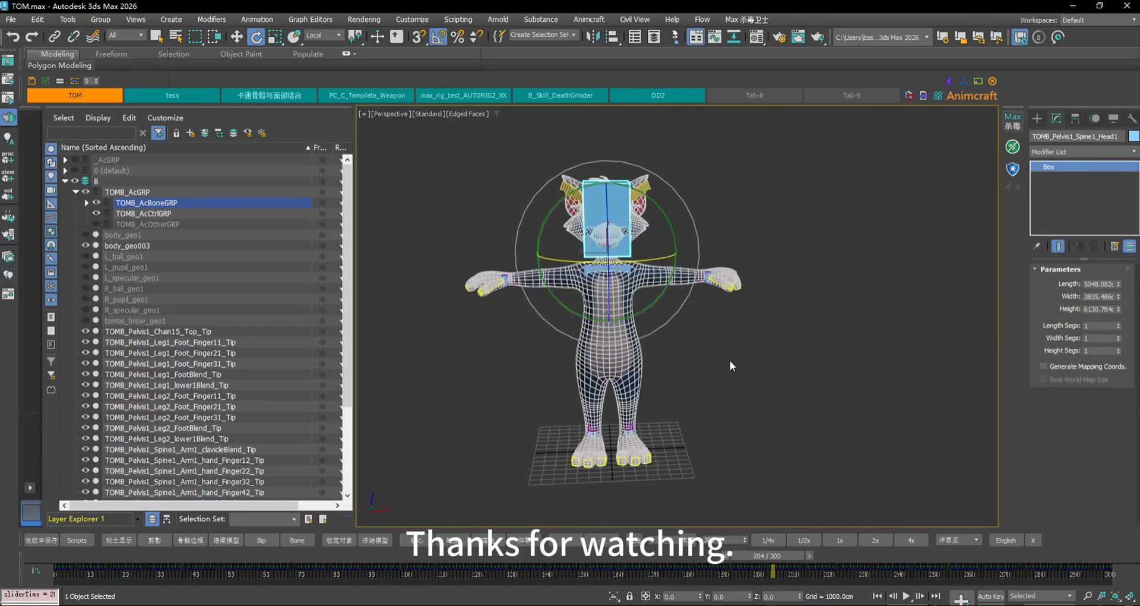